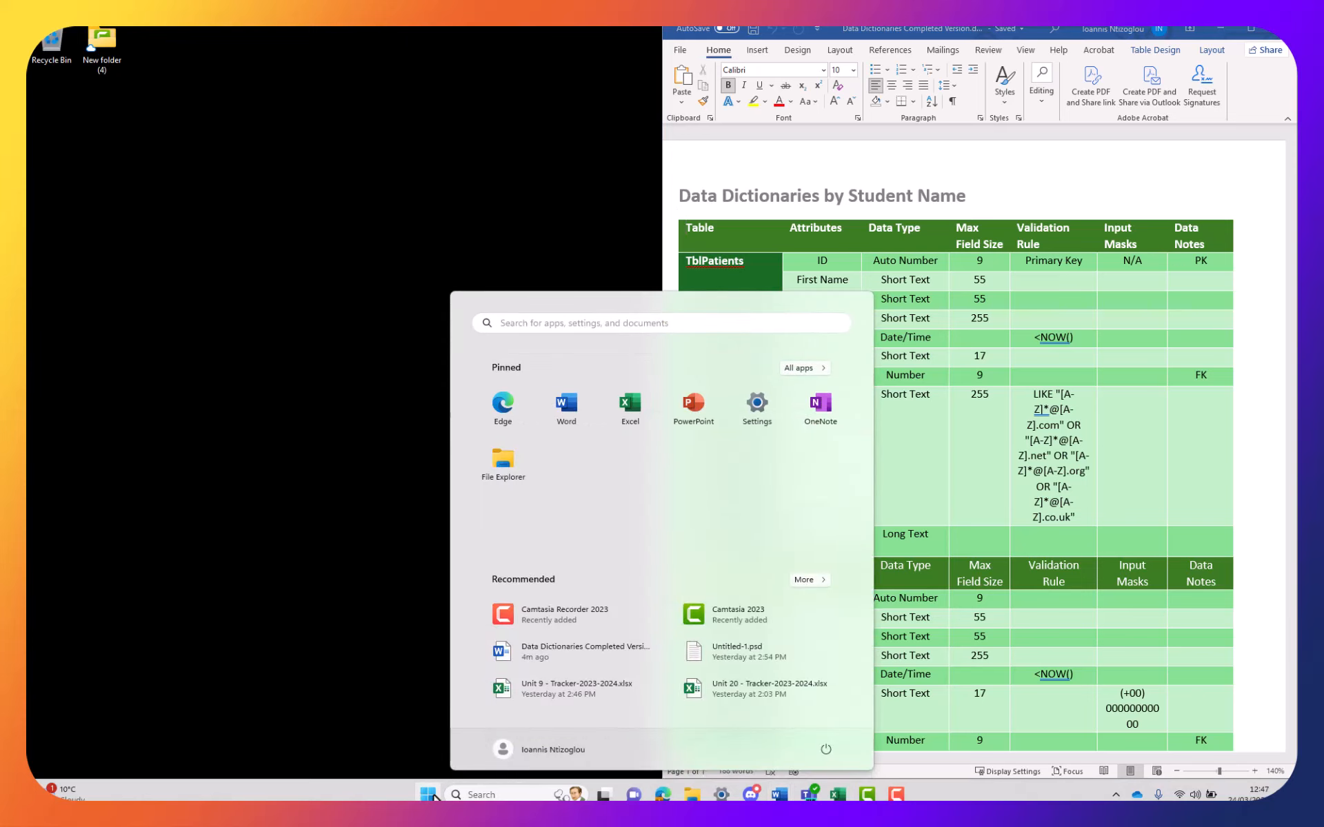
# Launch Microsoft Access from the Start menu's All apps list
pyautogui.click(803, 368)
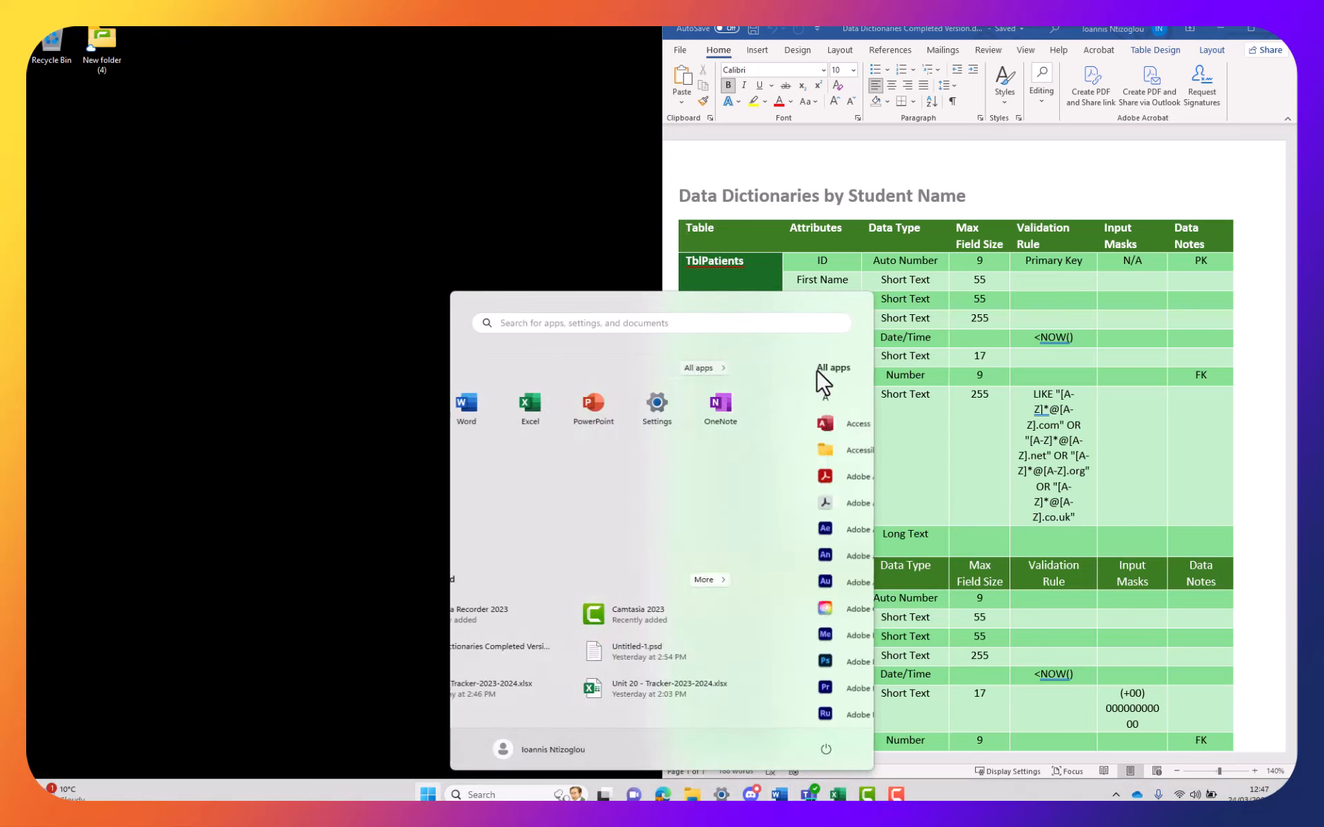
pyautogui.click(537, 428)
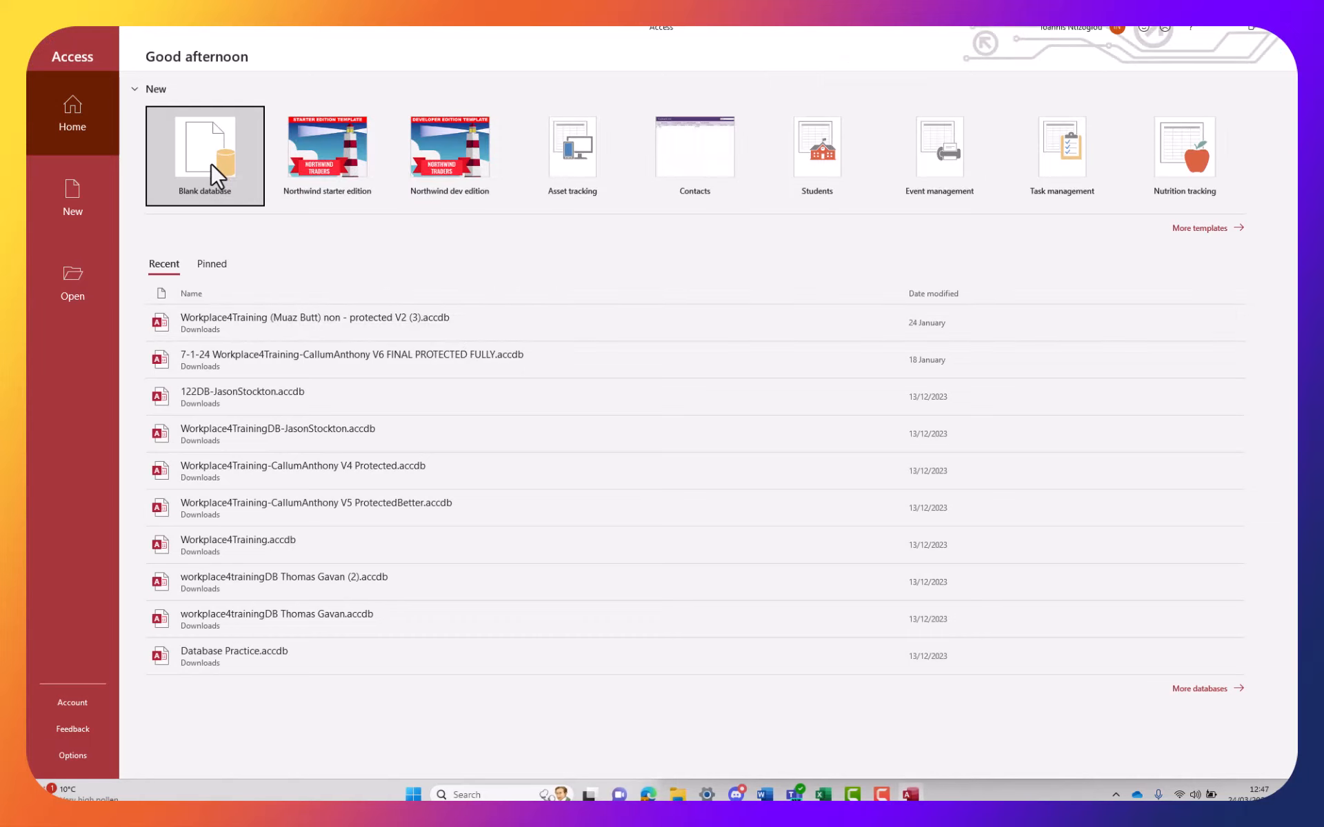
# Start a blank database saved in Resources > Computing > Level 2 > Unit 10
pyautogui.click(211, 164)
pyautogui.click(878, 798)
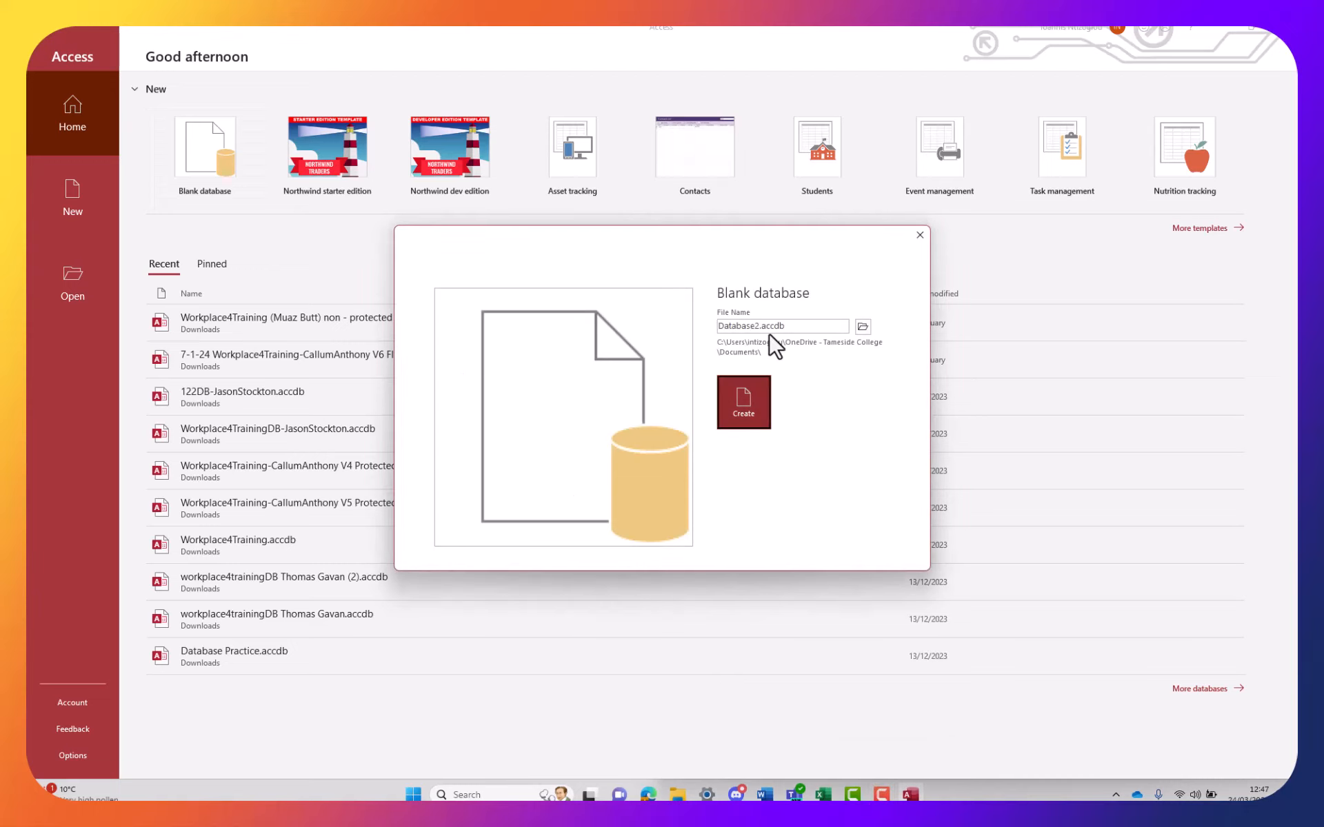
pyautogui.click(863, 327)
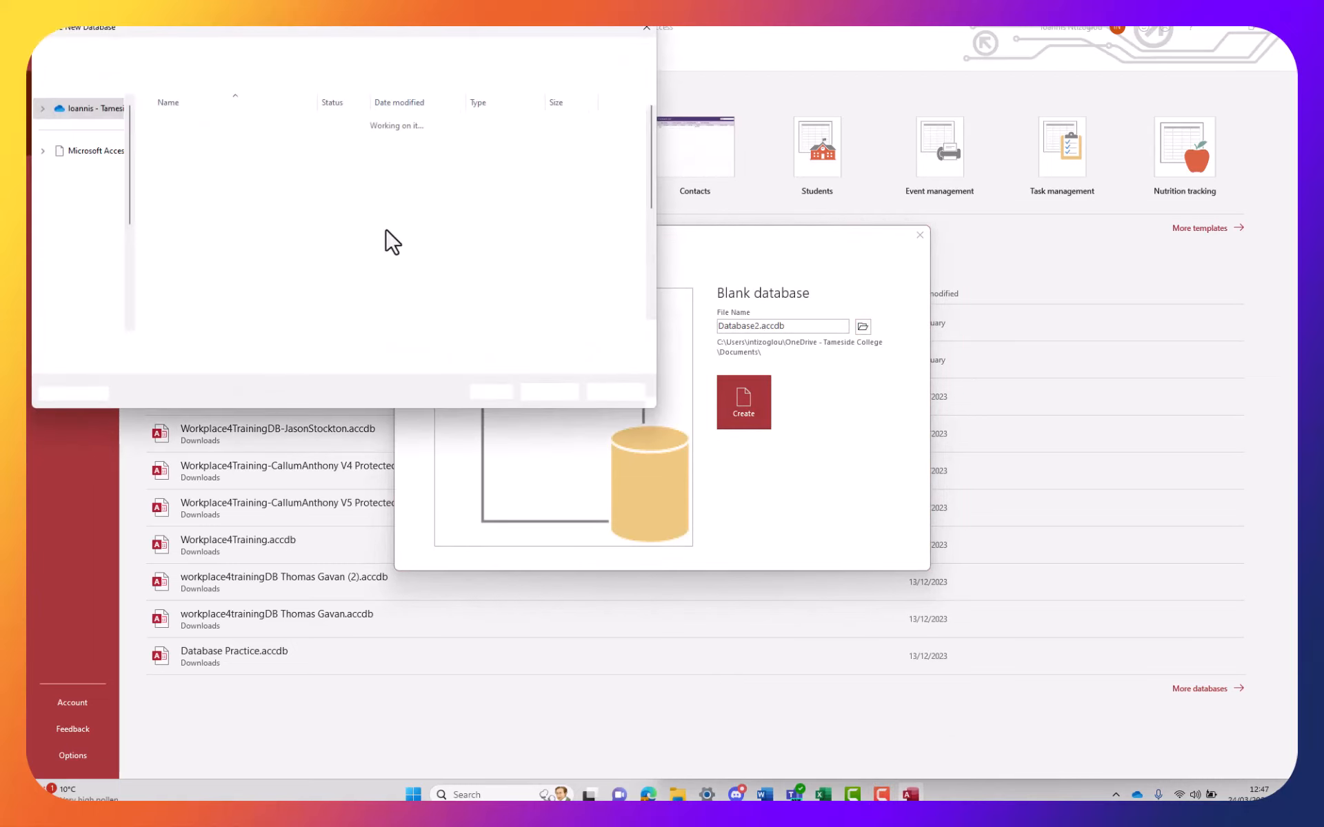
pyautogui.scroll(-4, 197, 255)
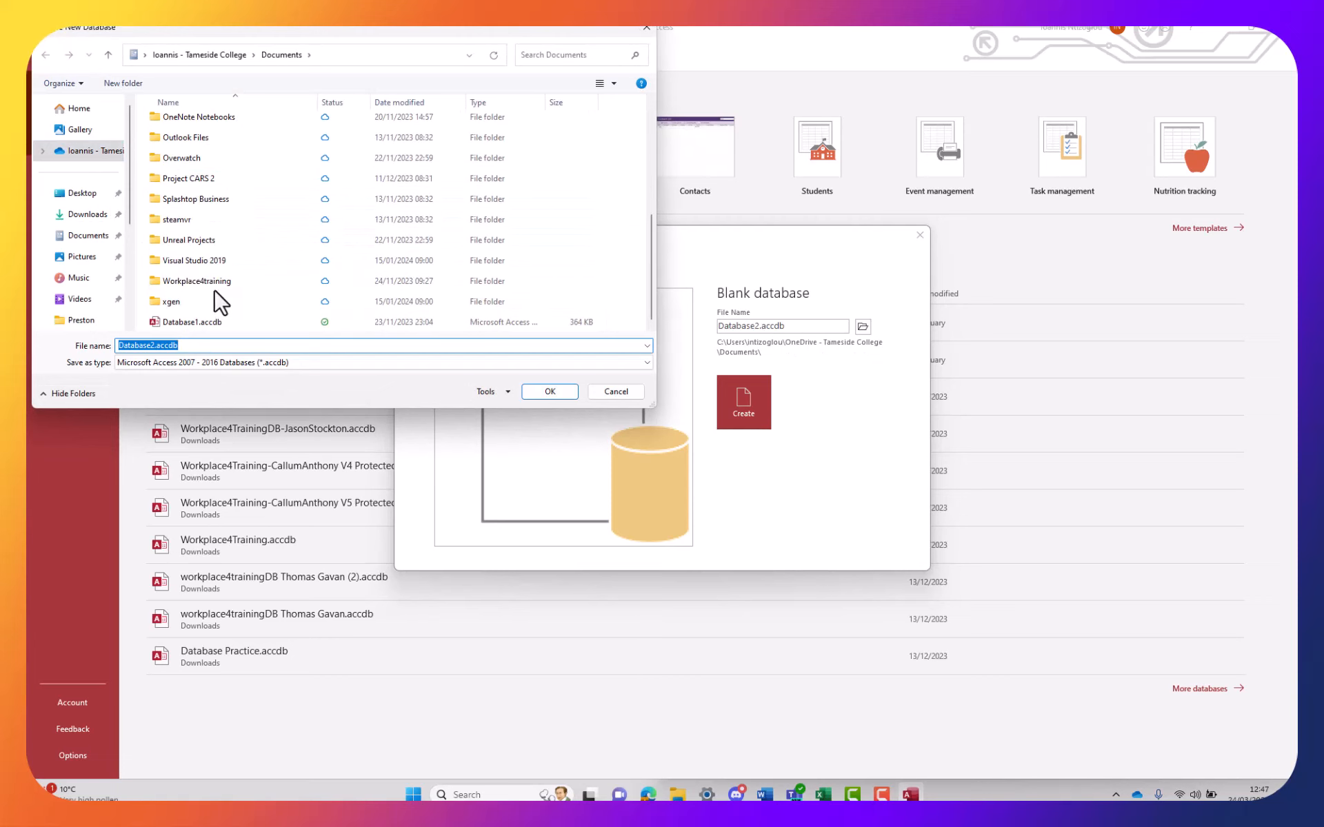
pyautogui.scroll(-2, 86, 314)
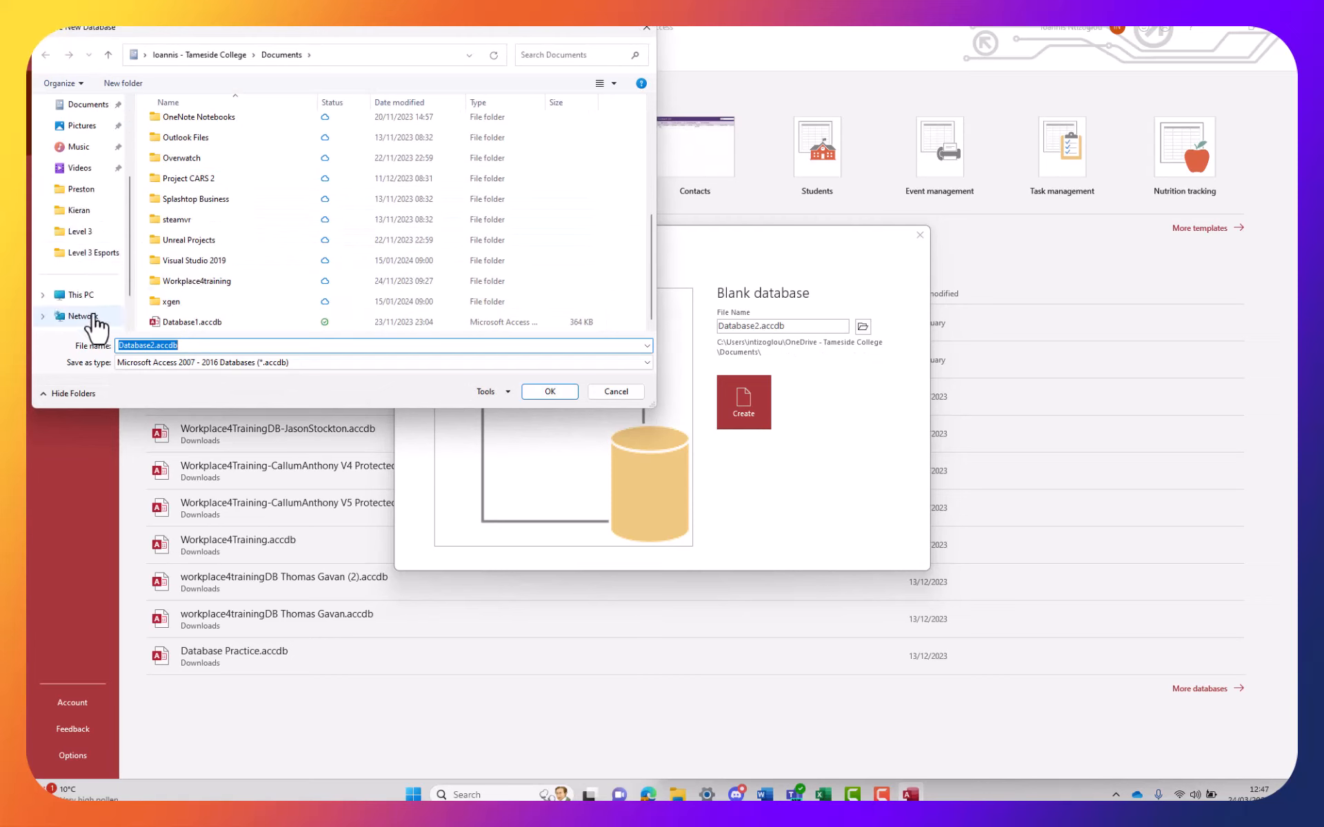
pyautogui.click(90, 233)
pyautogui.click(282, 55)
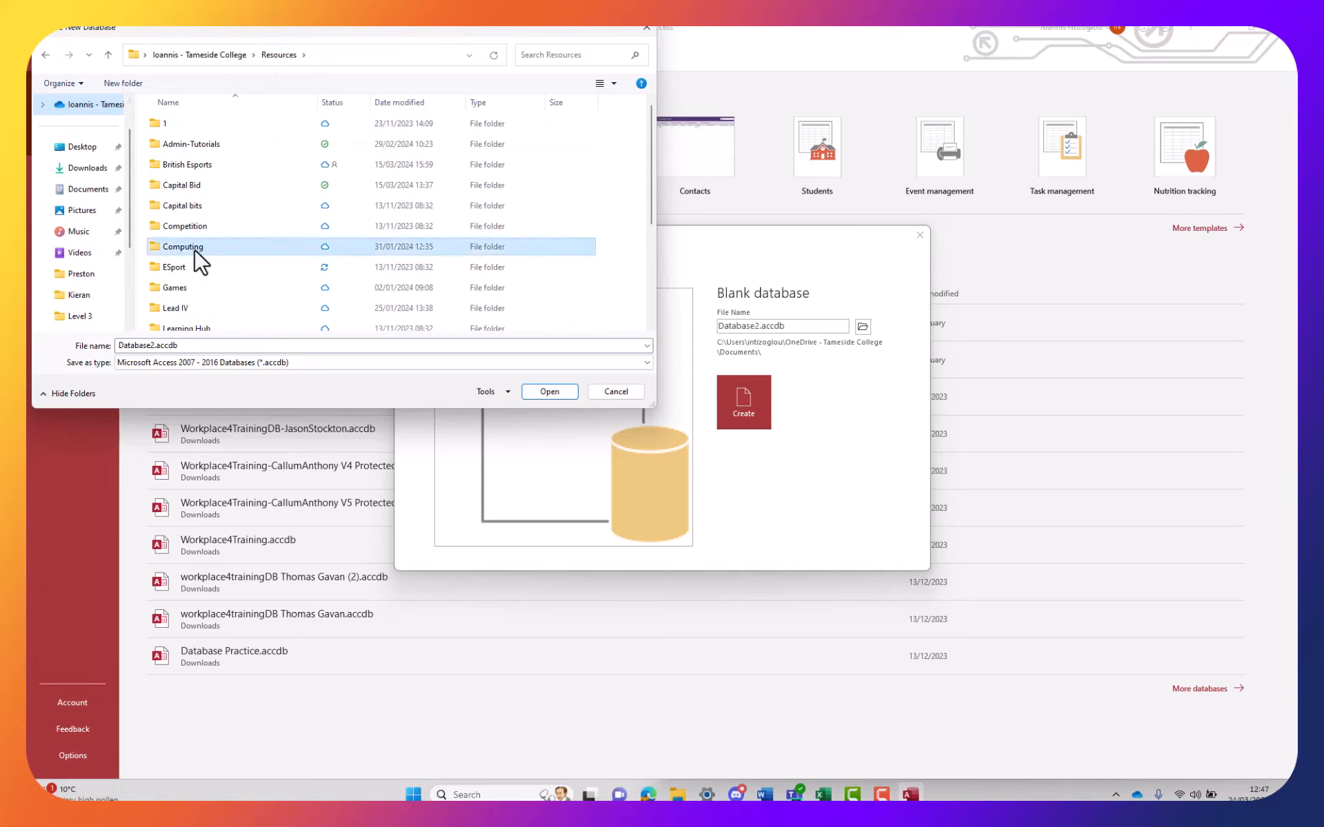
pyautogui.doubleClick(193, 247)
pyautogui.doubleClick(181, 144)
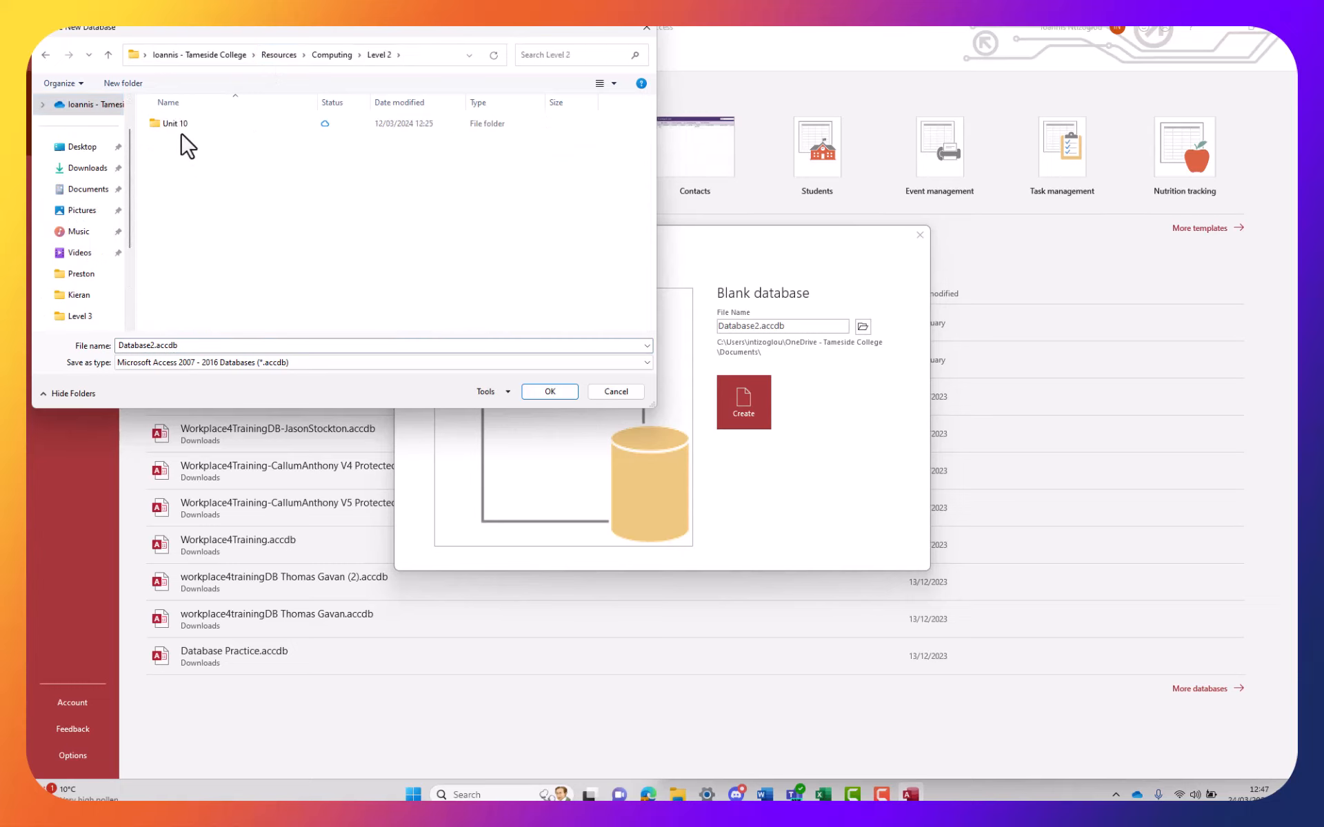
pyautogui.click(182, 127)
pyautogui.doubleClick(182, 126)
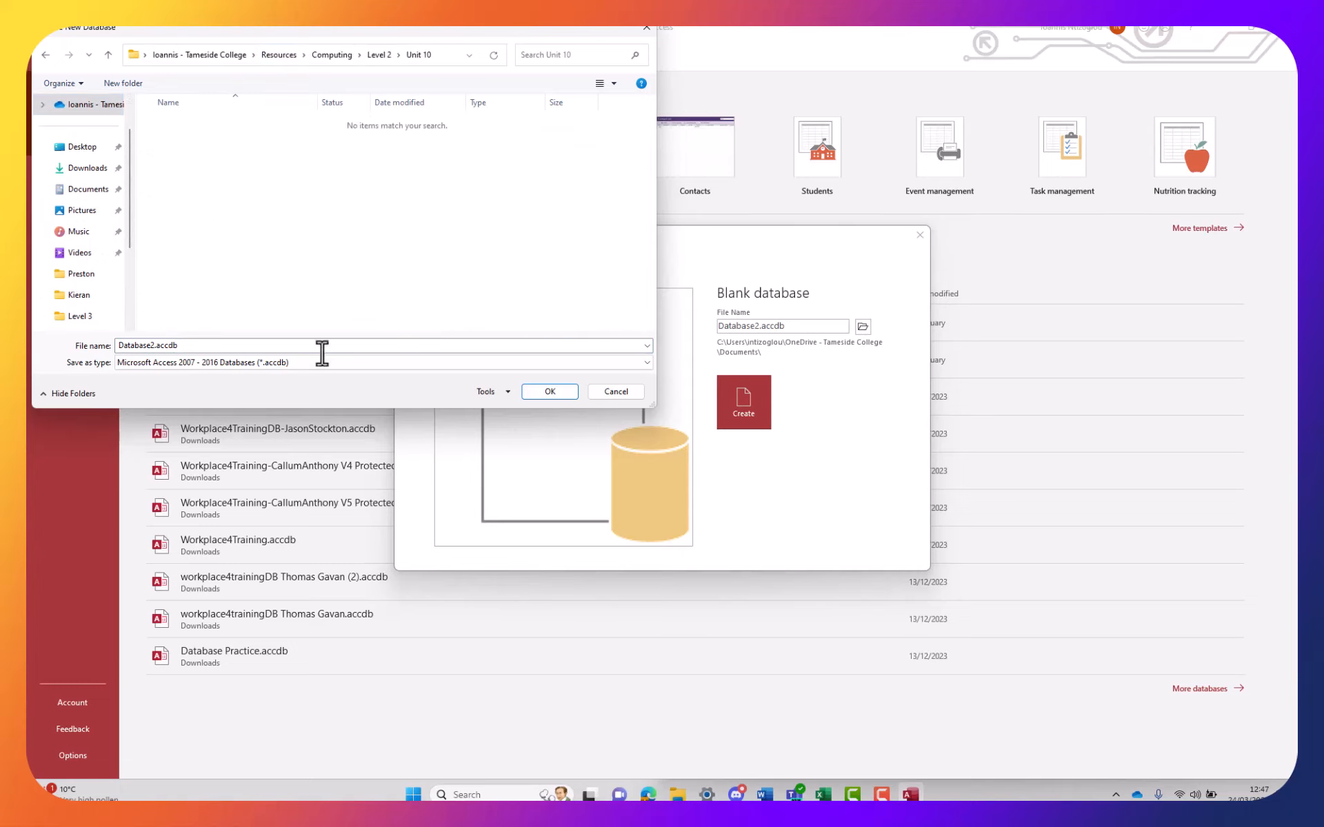
pyautogui.click(548, 390)
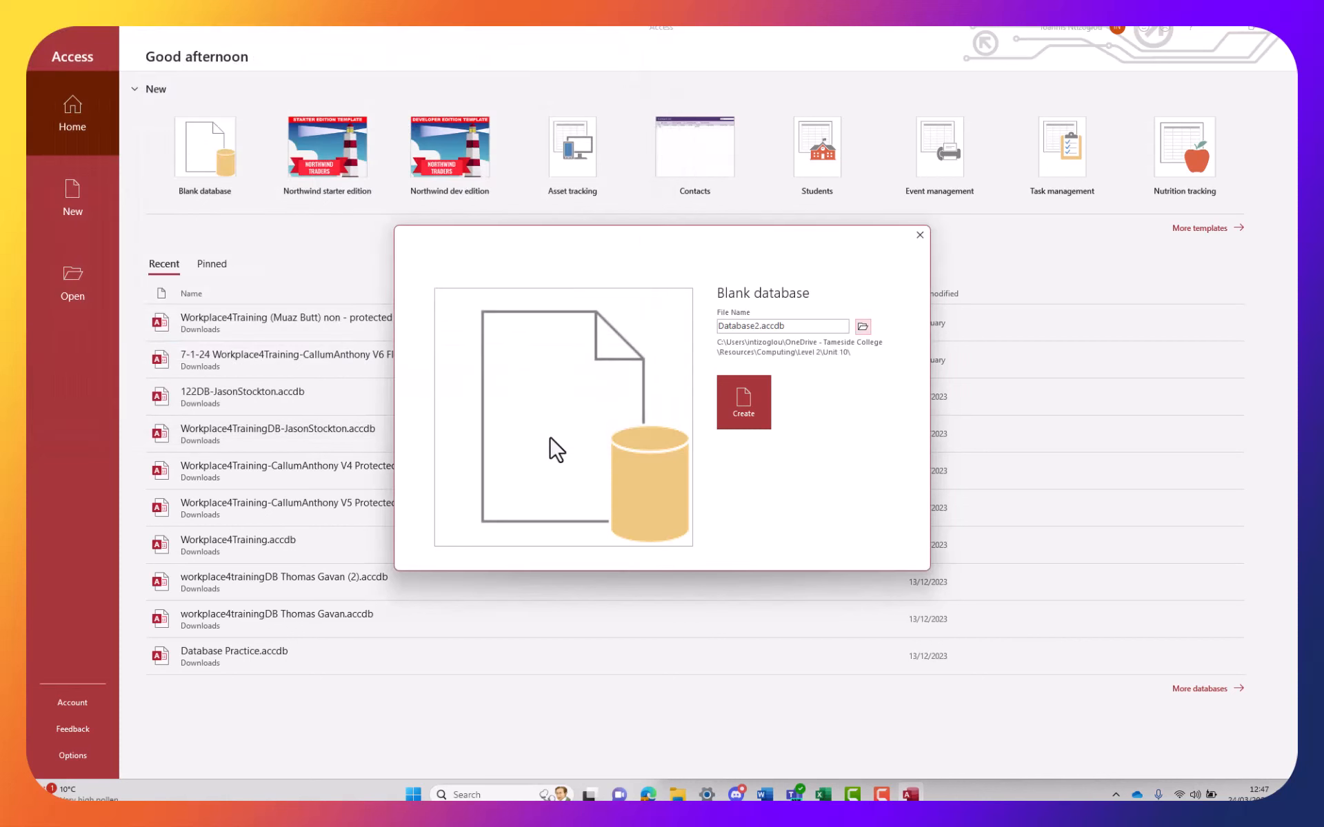
# Replace the Database2 part of the file name with GP
pyautogui.click(775, 326)
pyautogui.click(757, 326)
pyautogui.doubleClick(753, 325)
pyautogui.write('GP-Rochdal')
# Create GP-Rochdale.accdb and snap Access to the left half beside the Word dictionary
pyautogui.click(747, 404)
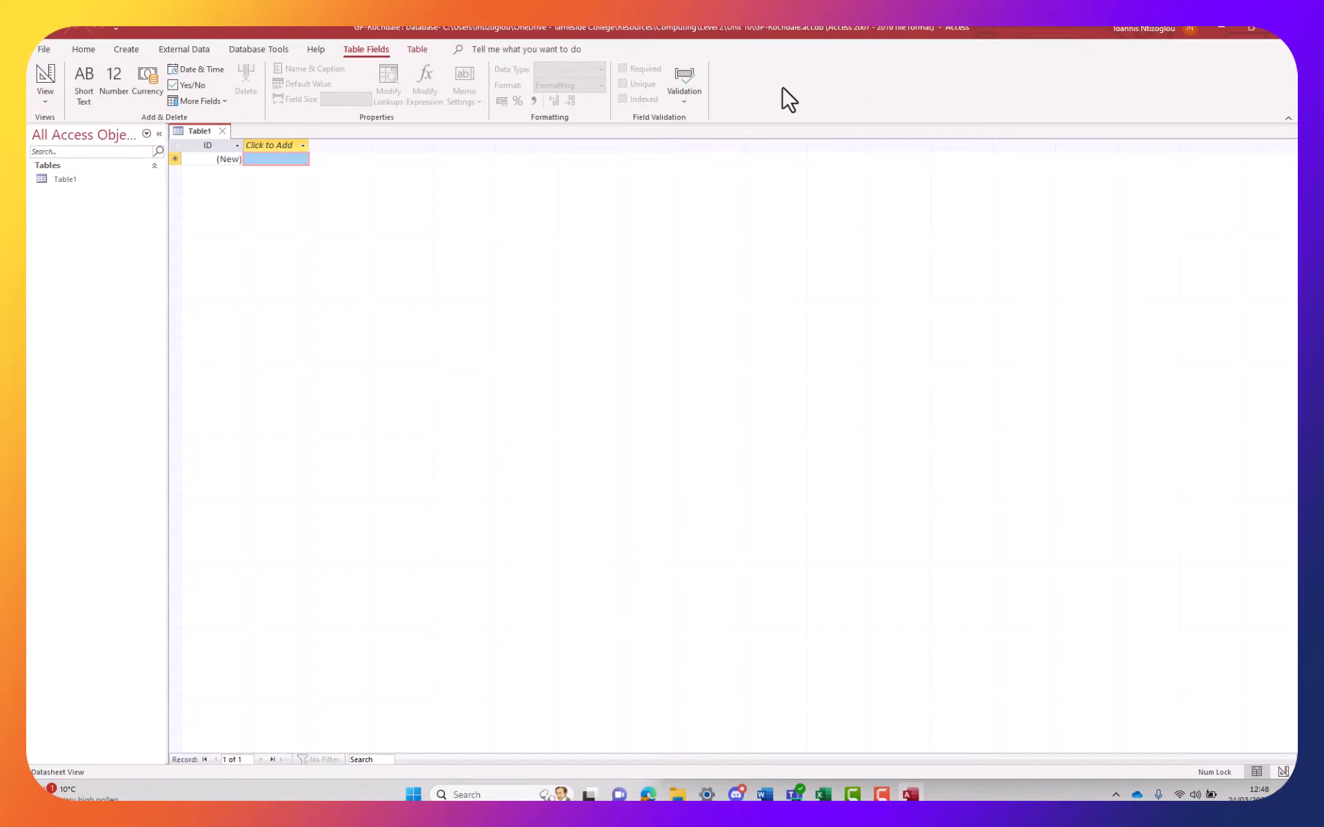
pyautogui.moveTo(1024, 28); pyautogui.dragTo(27, 167)
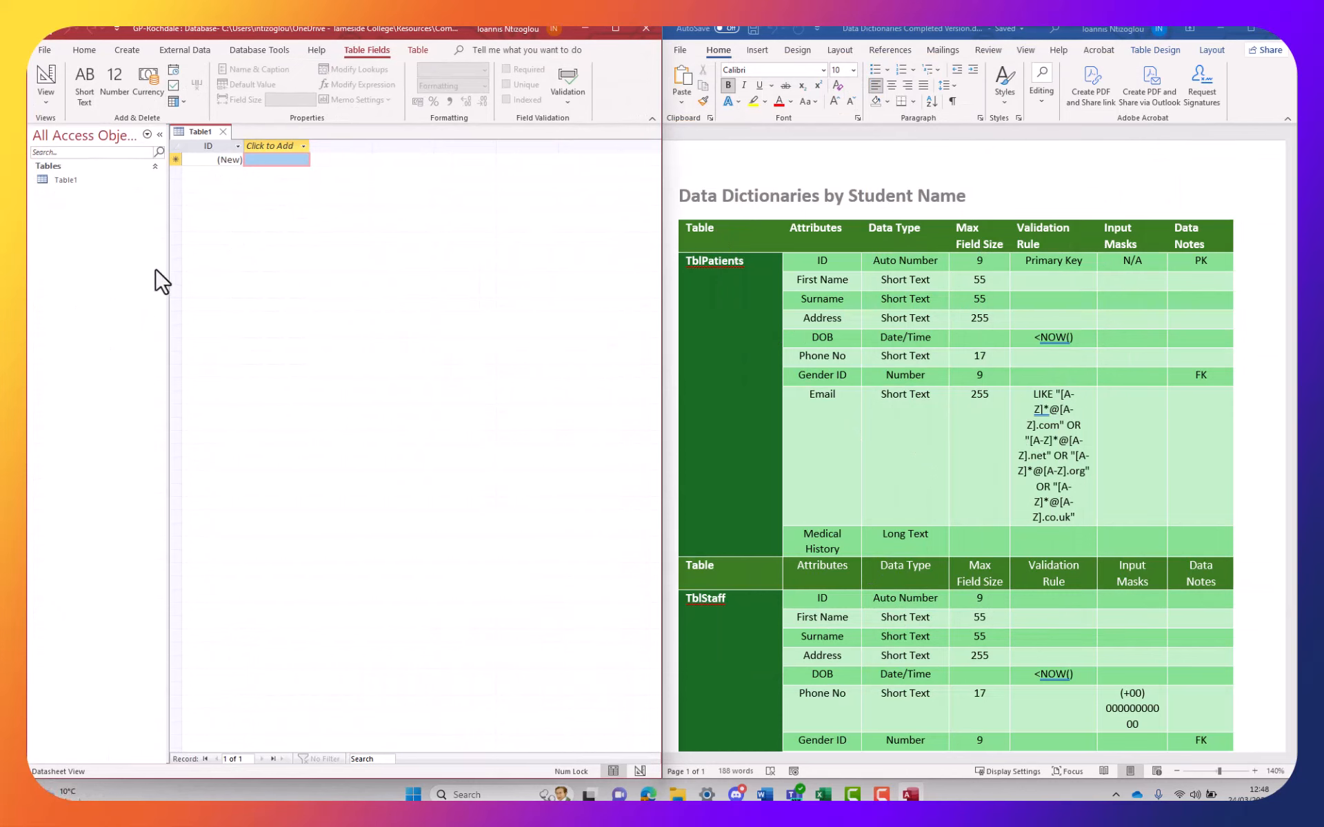
# Switch Table1 to Design view, saving it as TblPatients copied from the Word dictionary
pyautogui.click(46, 102)
pyautogui.click(85, 173)
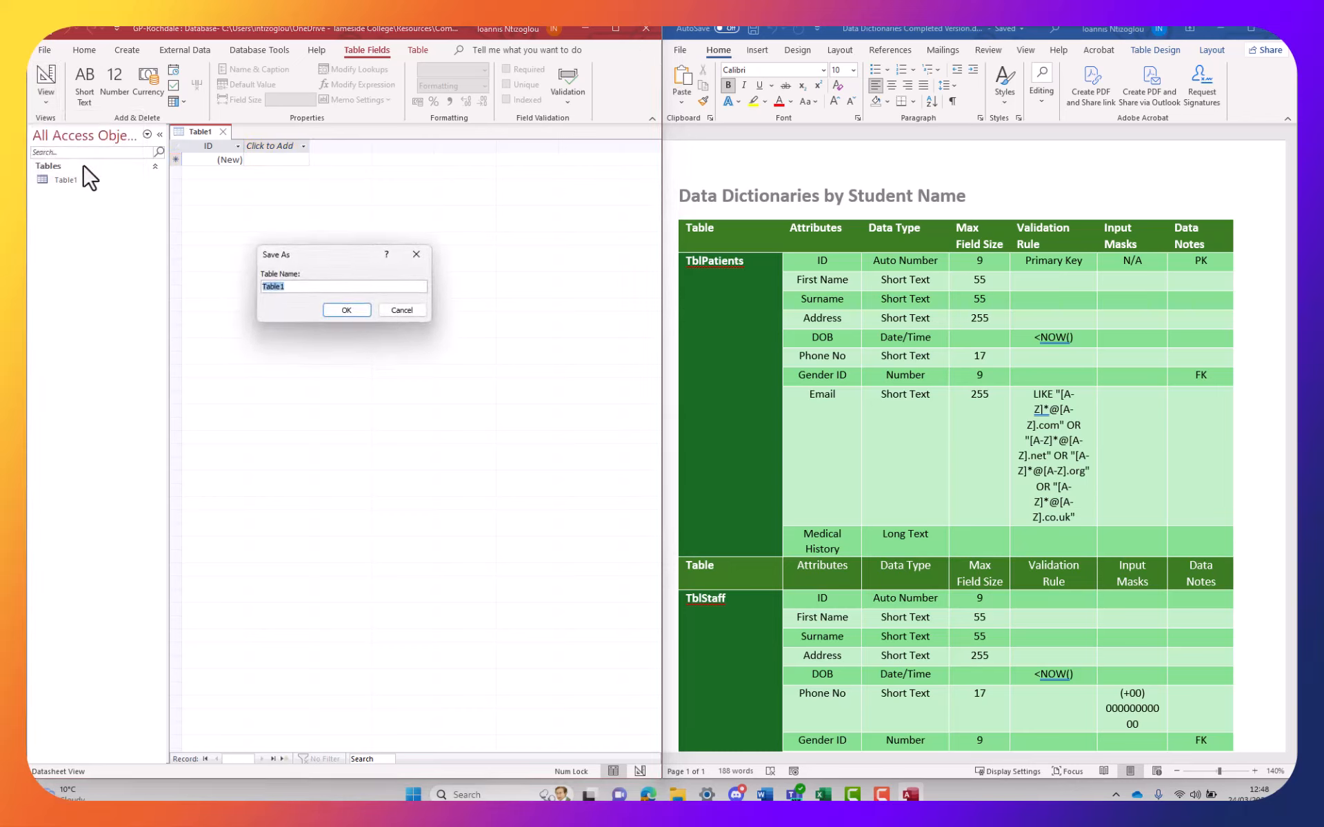
pyautogui.click(715, 259)
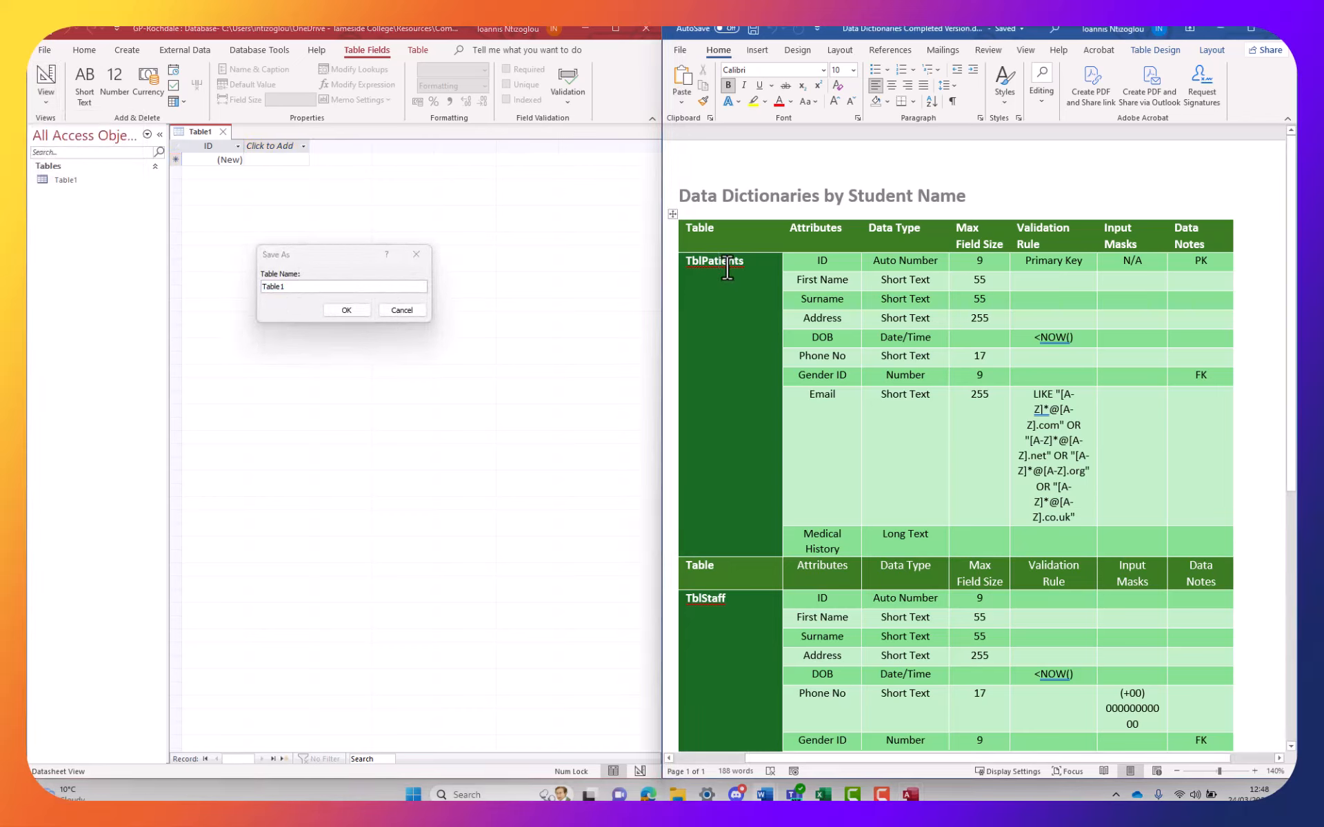
pyautogui.doubleClick(727, 266)
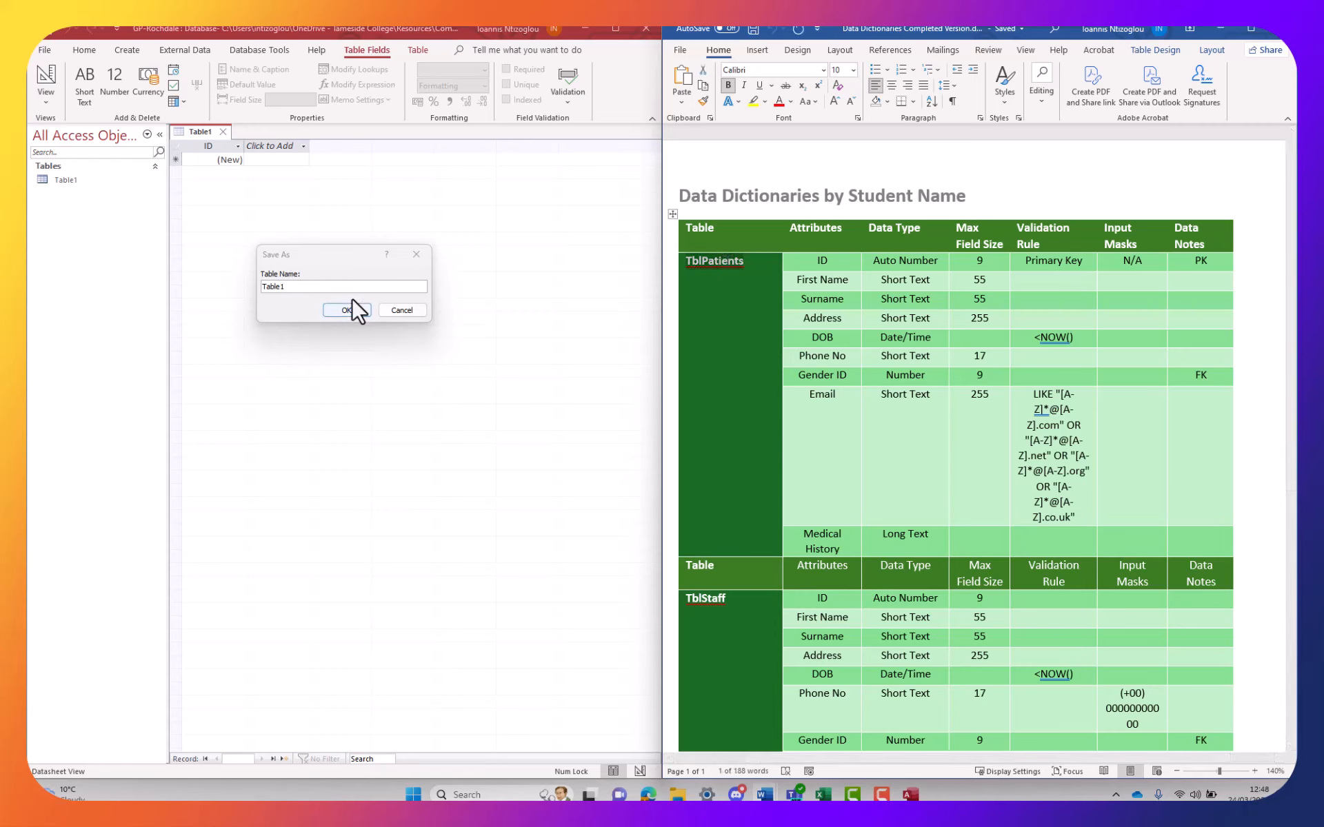
pyautogui.click(327, 286)
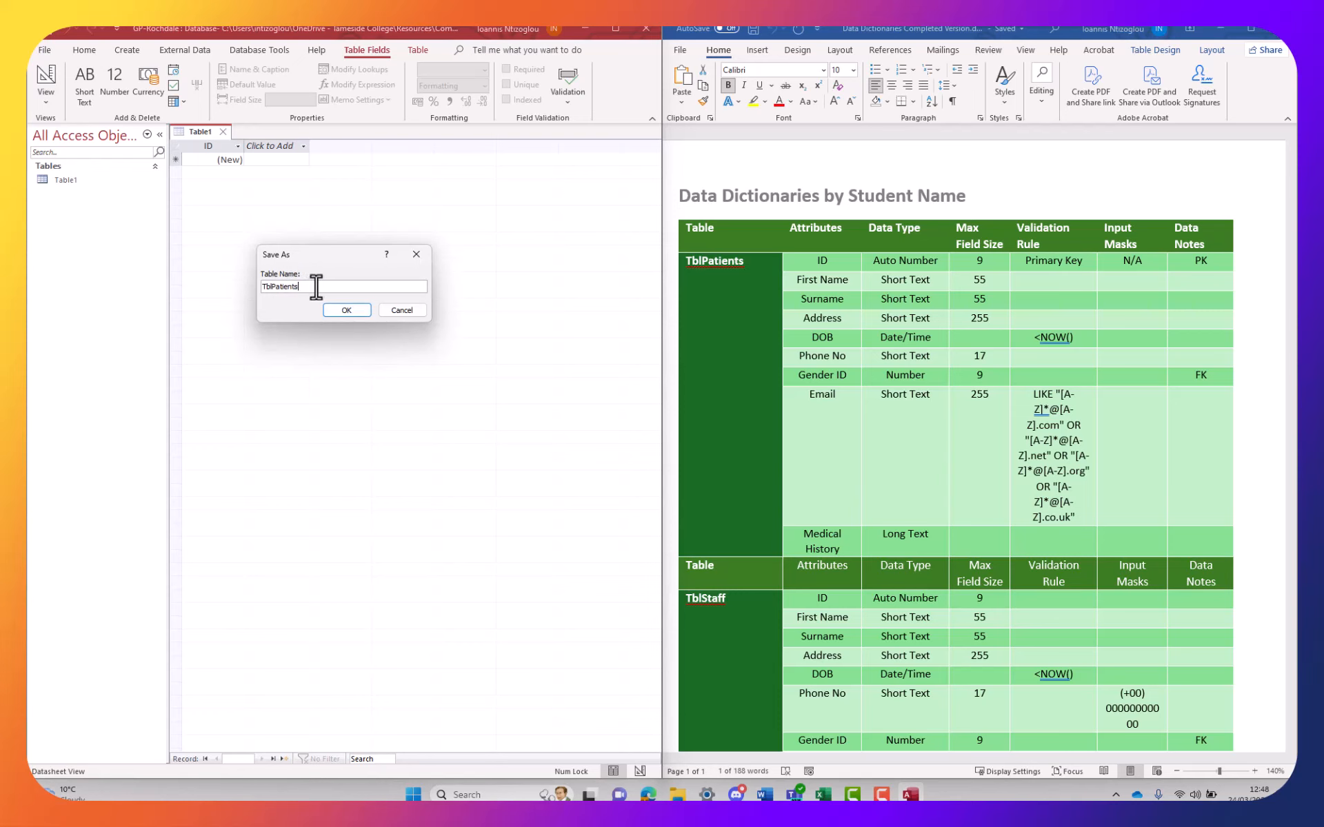
pyautogui.click(362, 311)
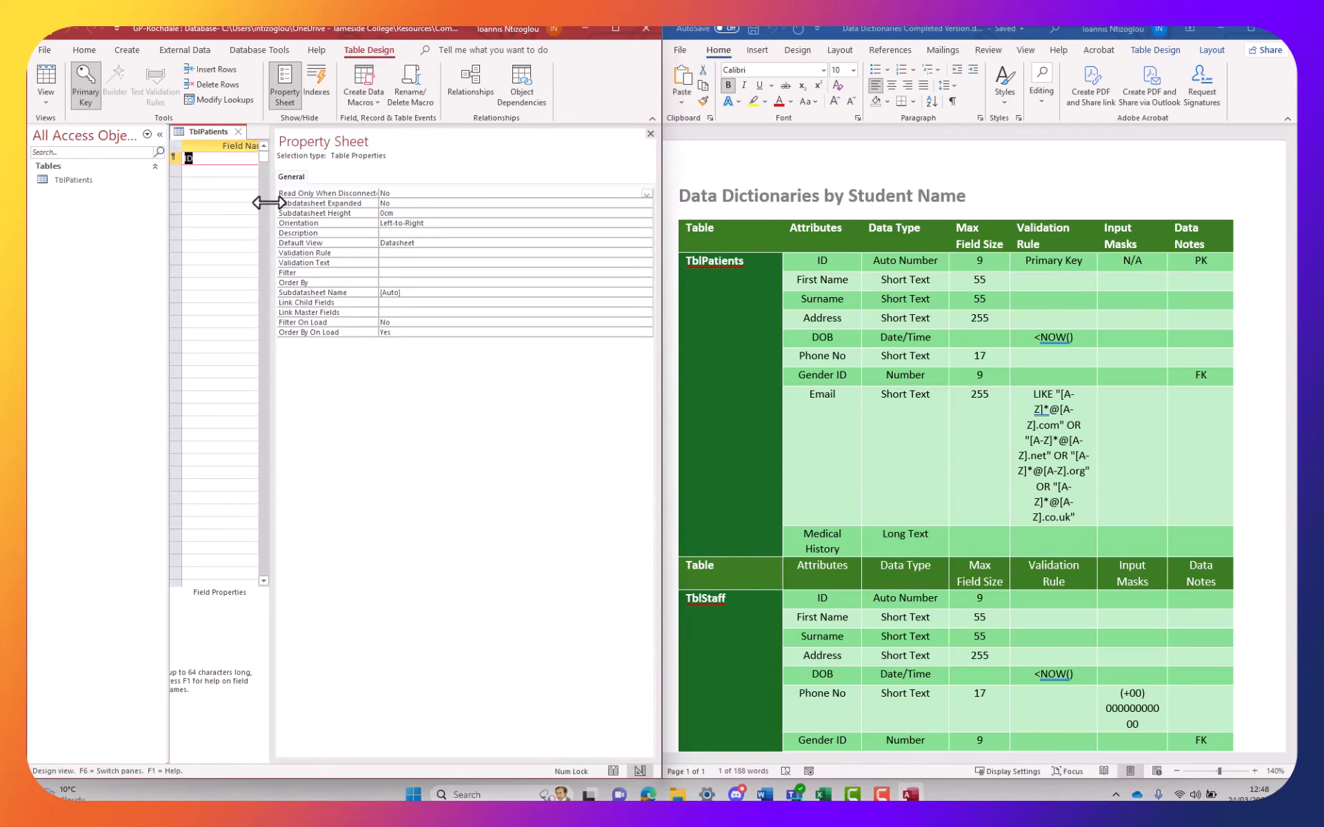
# Widen the design grid and add First Name and Surname below ID
pyautogui.moveTo(268, 202); pyautogui.dragTo(415, 207)
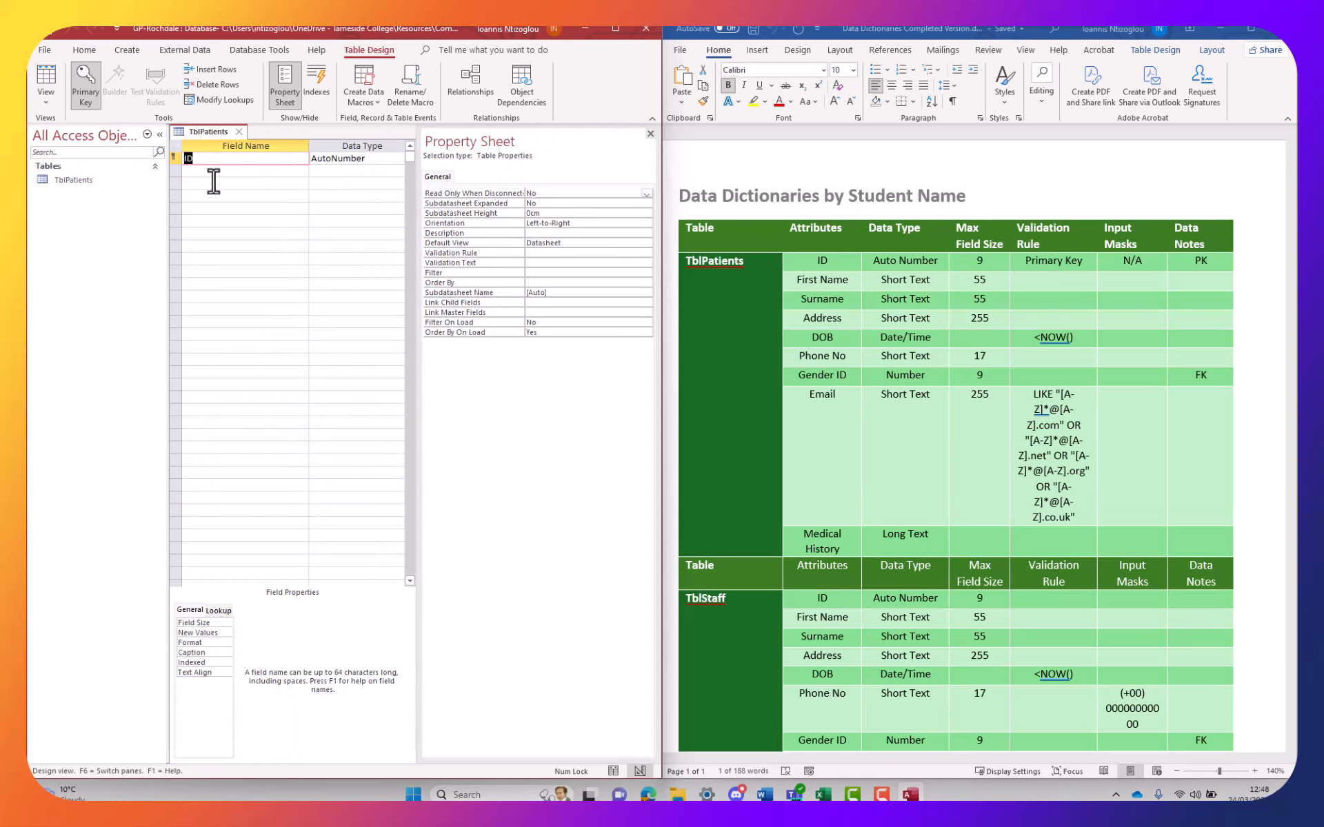
pyautogui.click(216, 171)
pyautogui.click(833, 279)
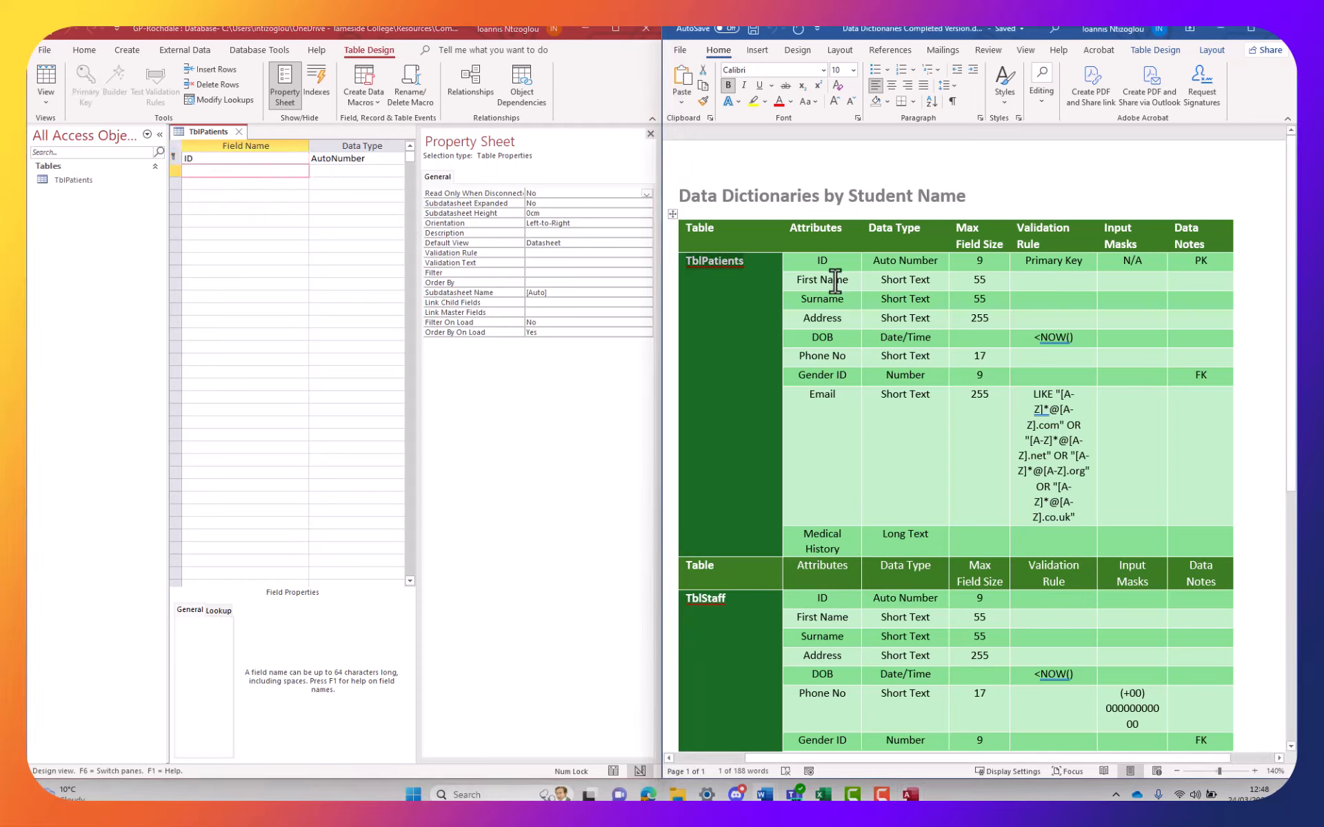
pyautogui.moveTo(854, 280); pyautogui.dragTo(797, 280)
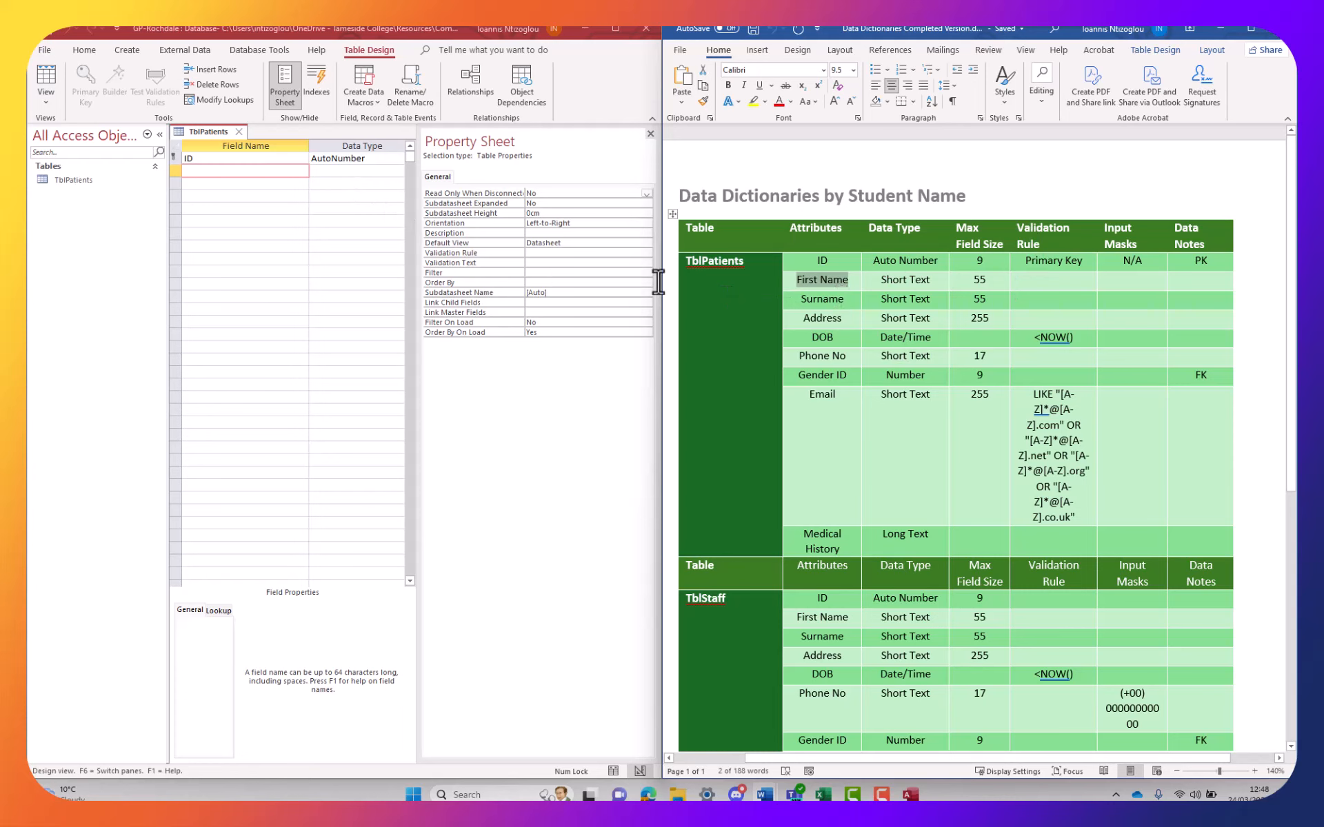
pyautogui.click(218, 174)
pyautogui.write('First Name')
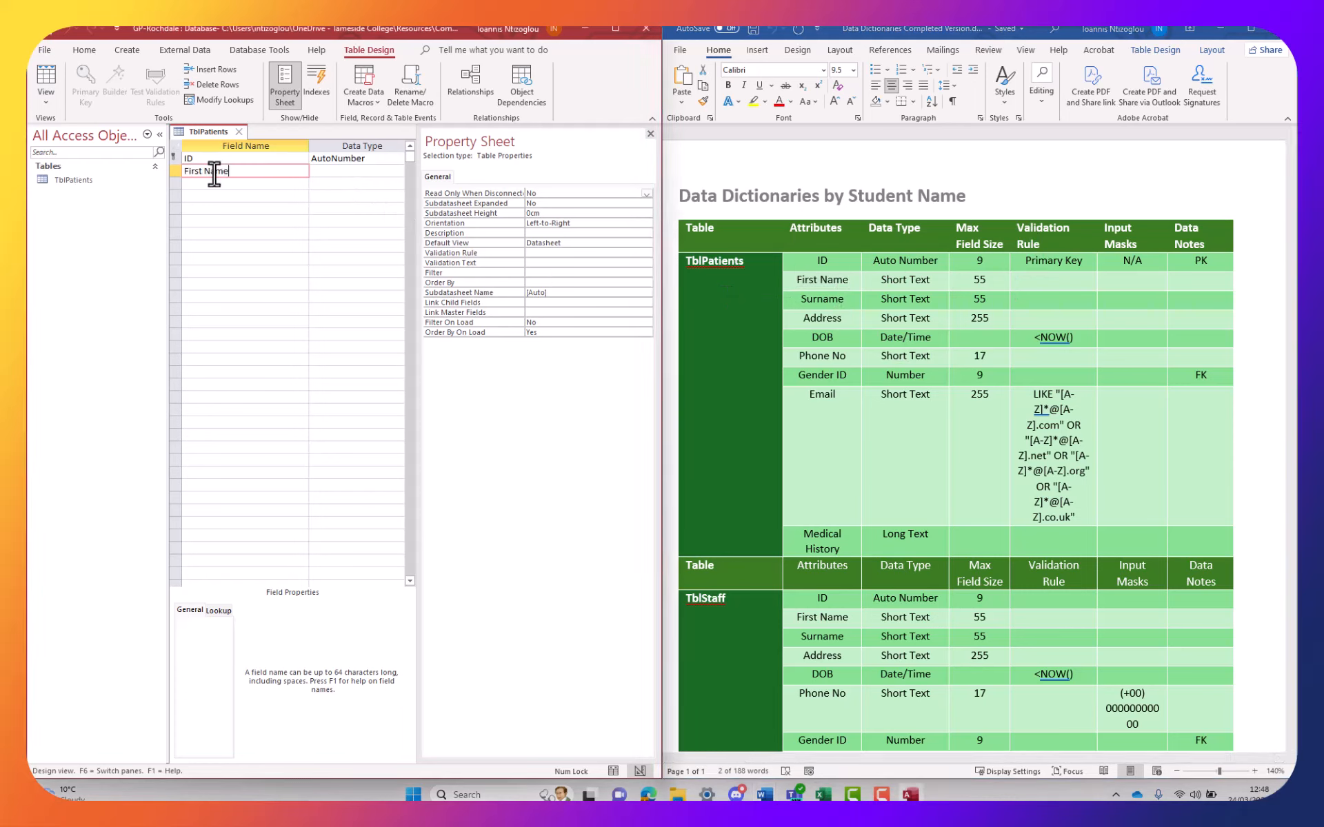
pyautogui.doubleClick(820, 298)
pyautogui.hotkey('ctrl', 'c')
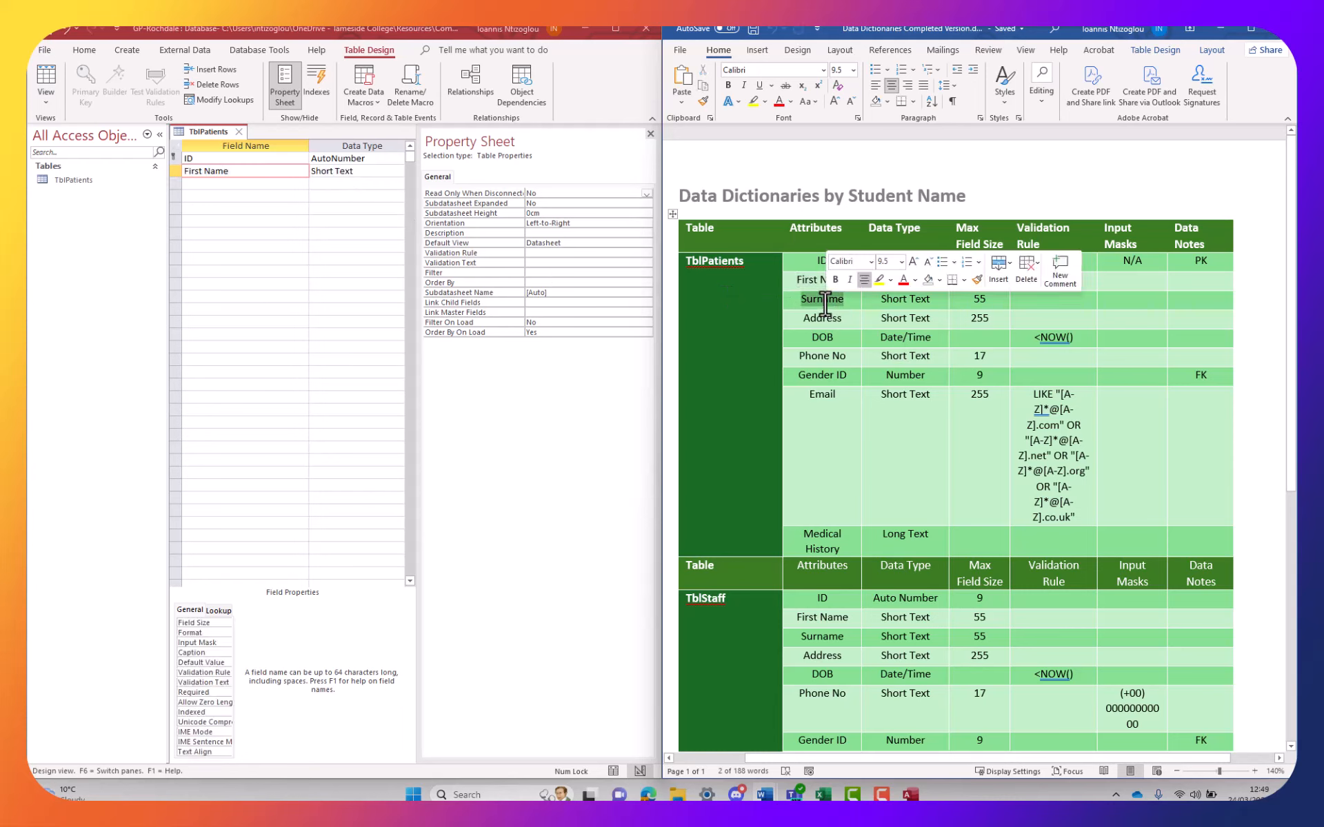
pyautogui.click(217, 184)
pyautogui.hotkey('ctrl', 'v')
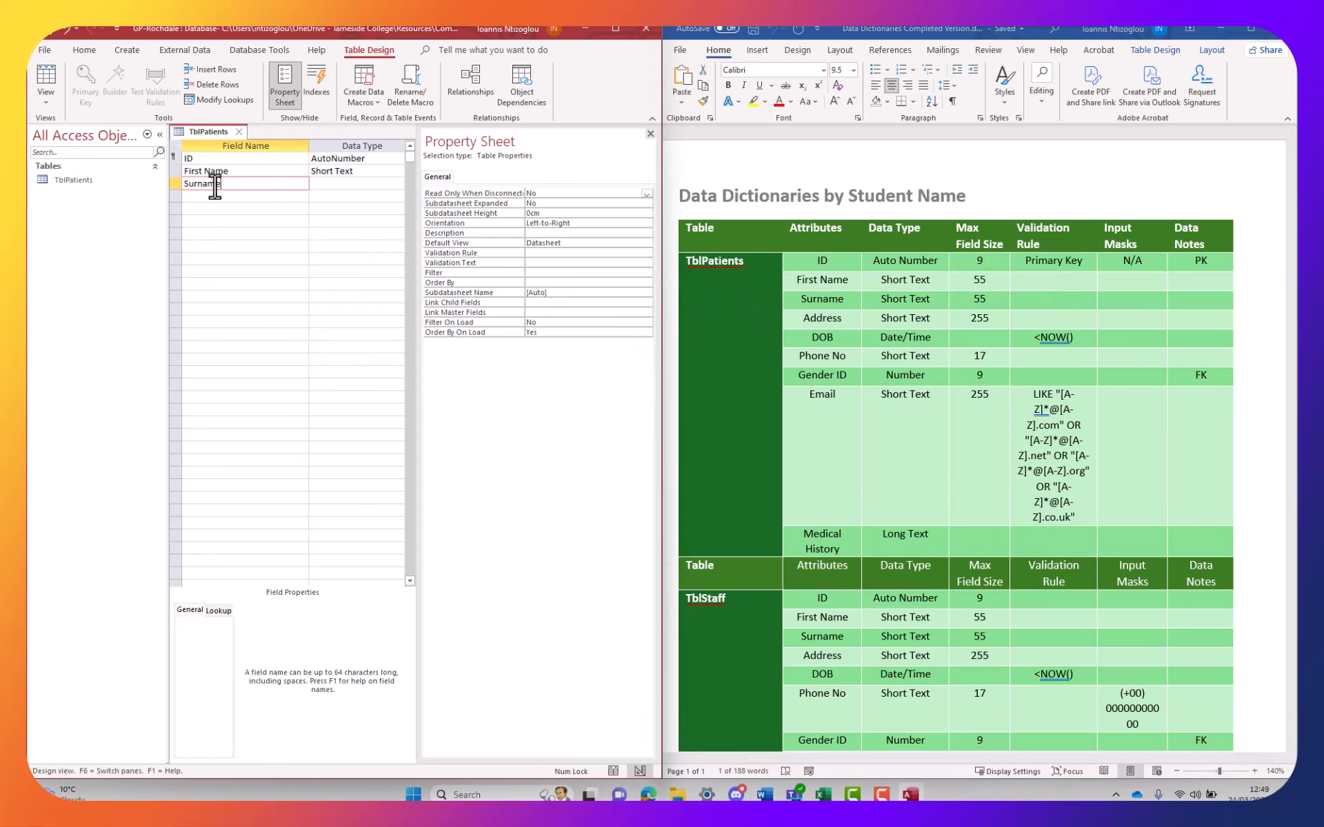
# Add Address, DOB and Phone No as the next Short Text fields
pyautogui.click(861, 325)
pyautogui.doubleClick(822, 318)
pyautogui.hotkey('ctrl', 'c')
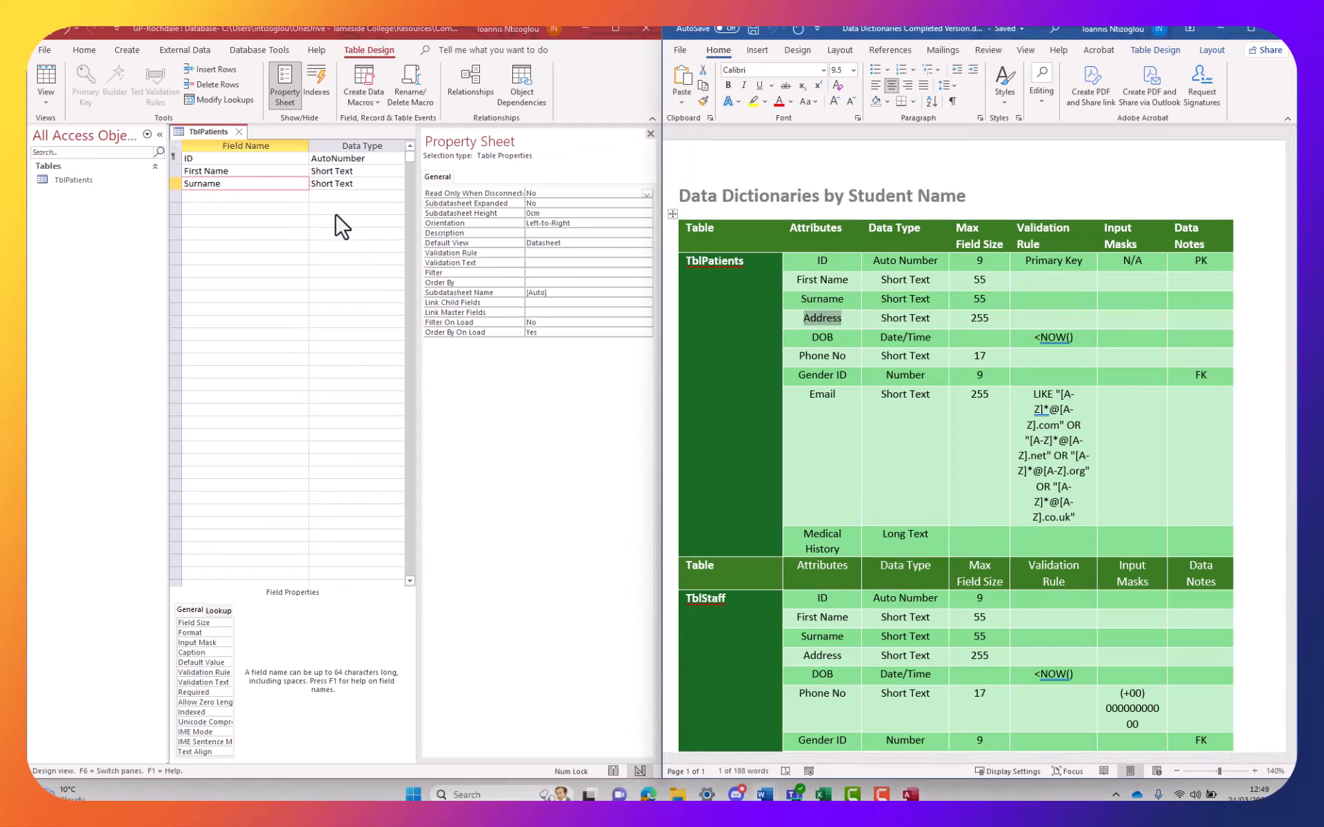
pyautogui.click(221, 196)
pyautogui.hotkey('ctrl', 'v')
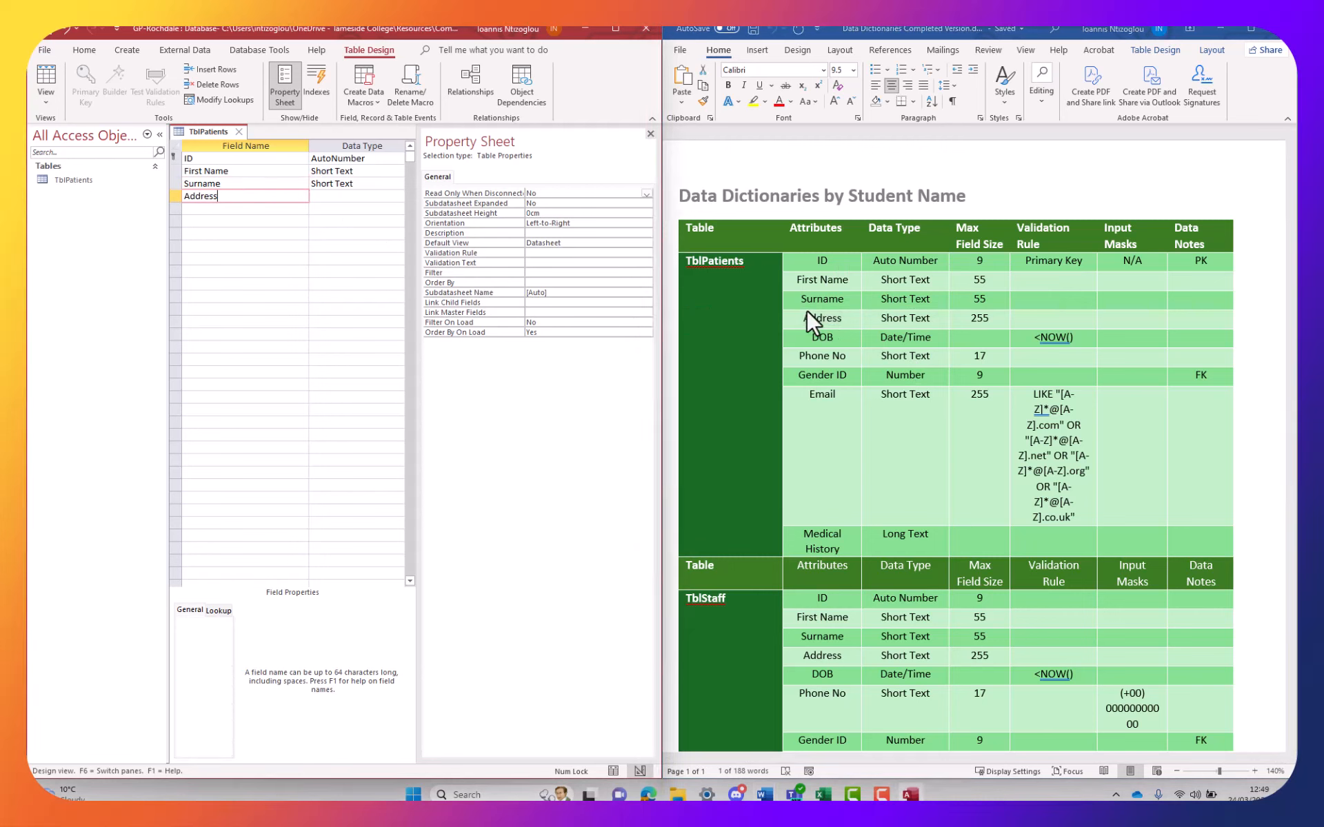
pyautogui.doubleClick(820, 320)
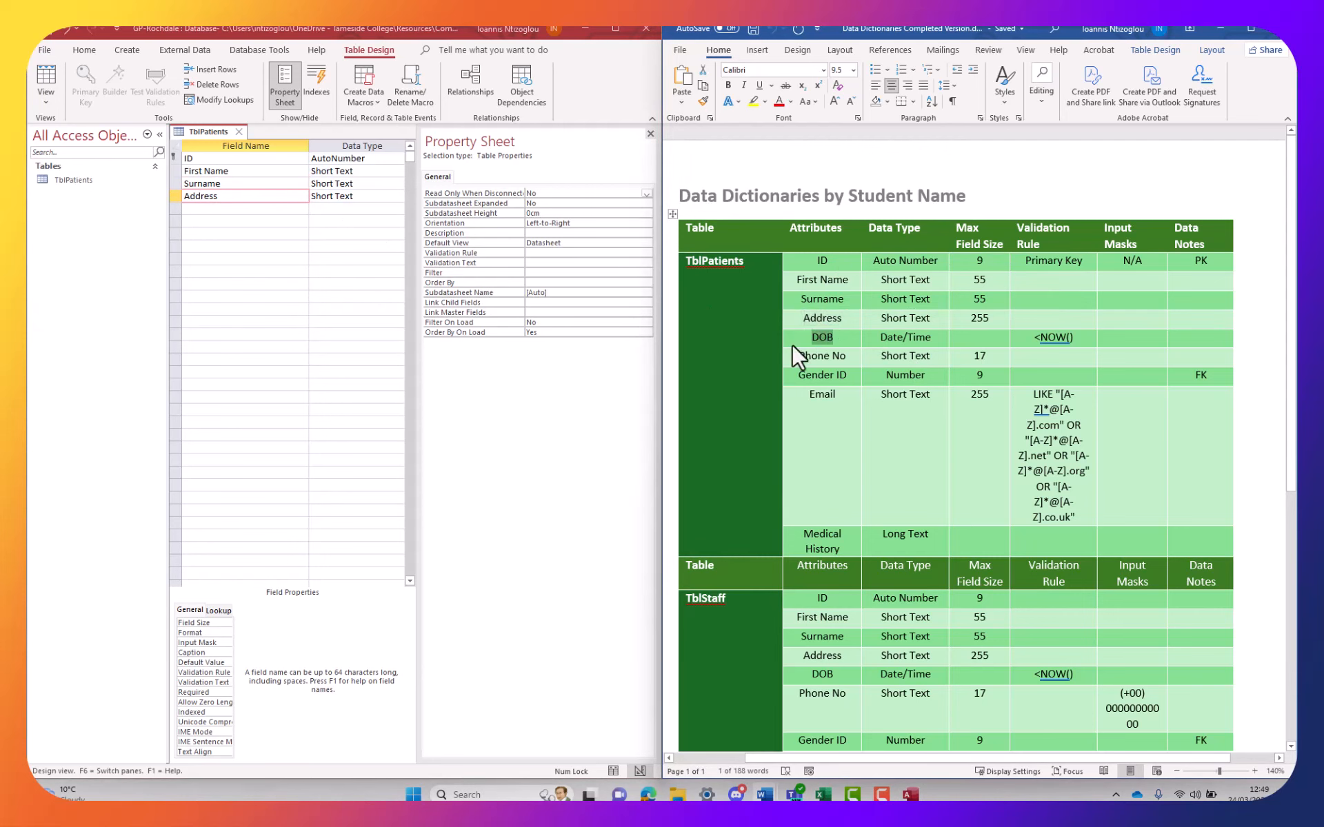
pyautogui.click(235, 208)
pyautogui.write('DOB')
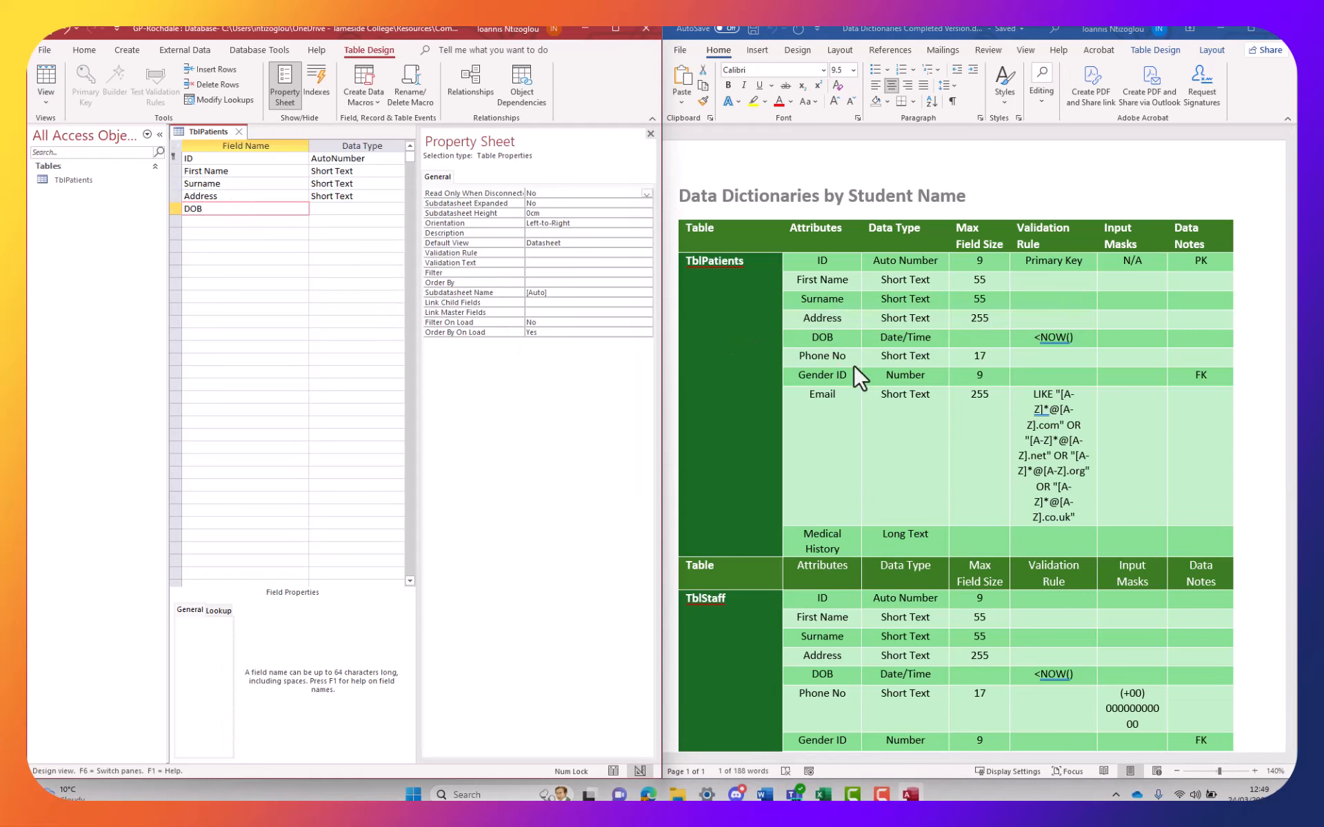
pyautogui.doubleClick(822, 337)
pyautogui.moveTo(842, 356); pyautogui.dragTo(799, 355)
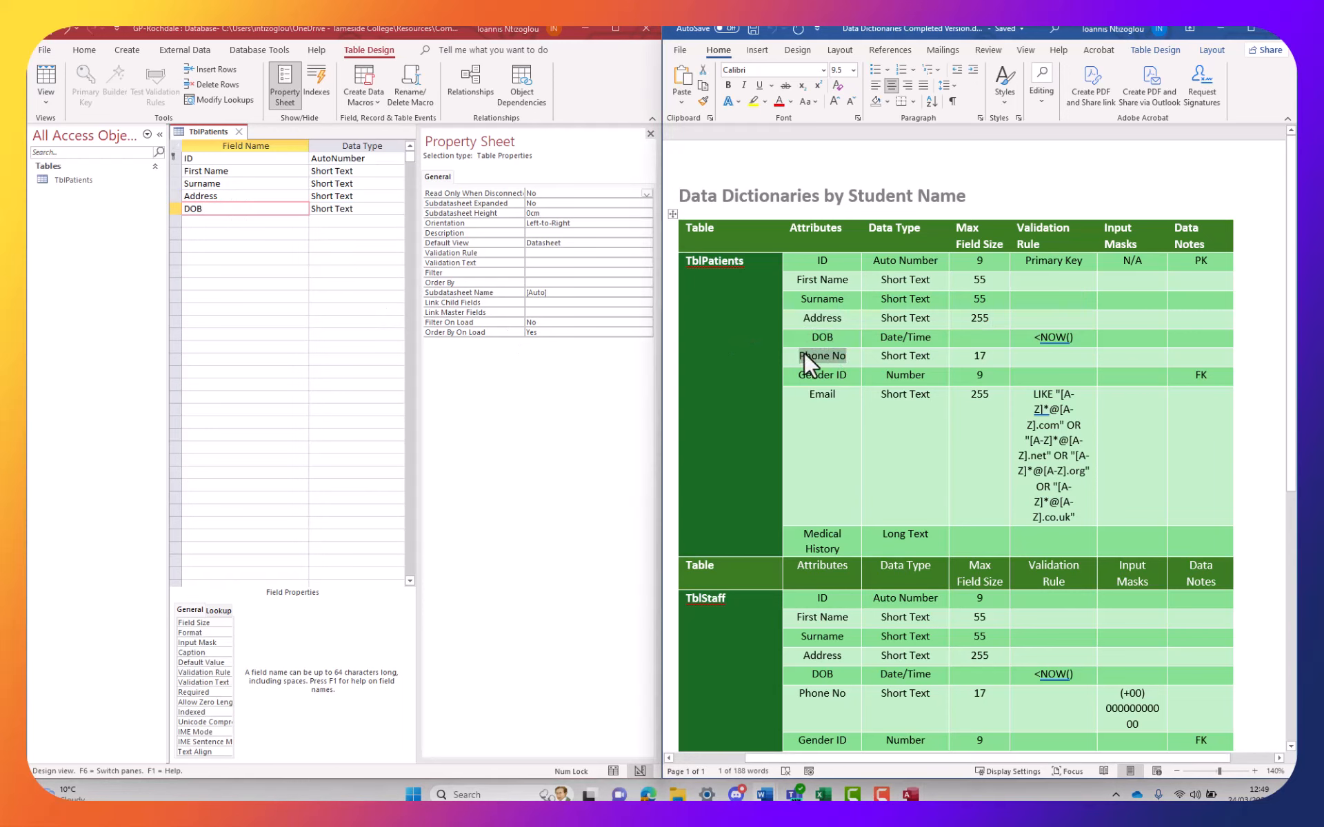
pyautogui.click(205, 222)
pyautogui.hotkey('ctrl', 'v')
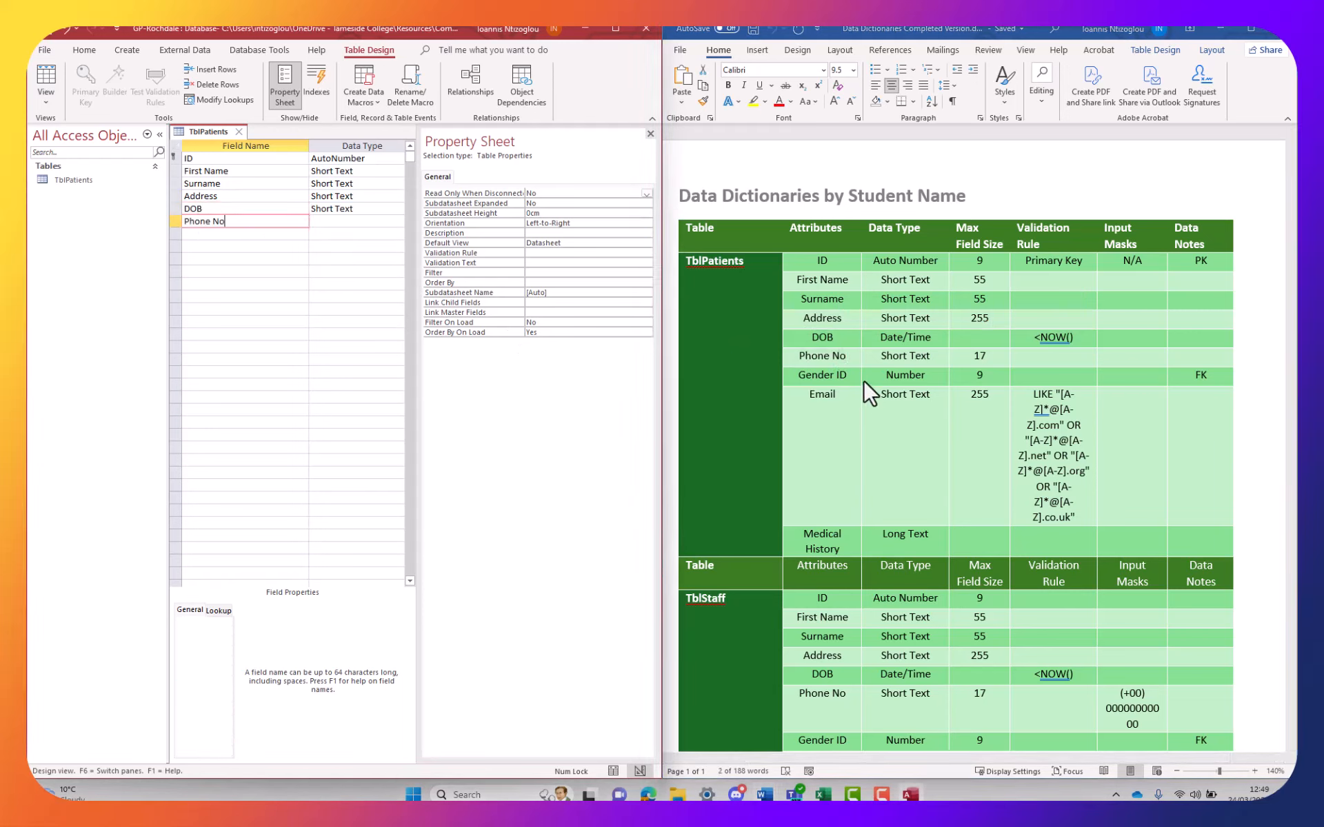
pyautogui.hotkey('alt', 'Tab')
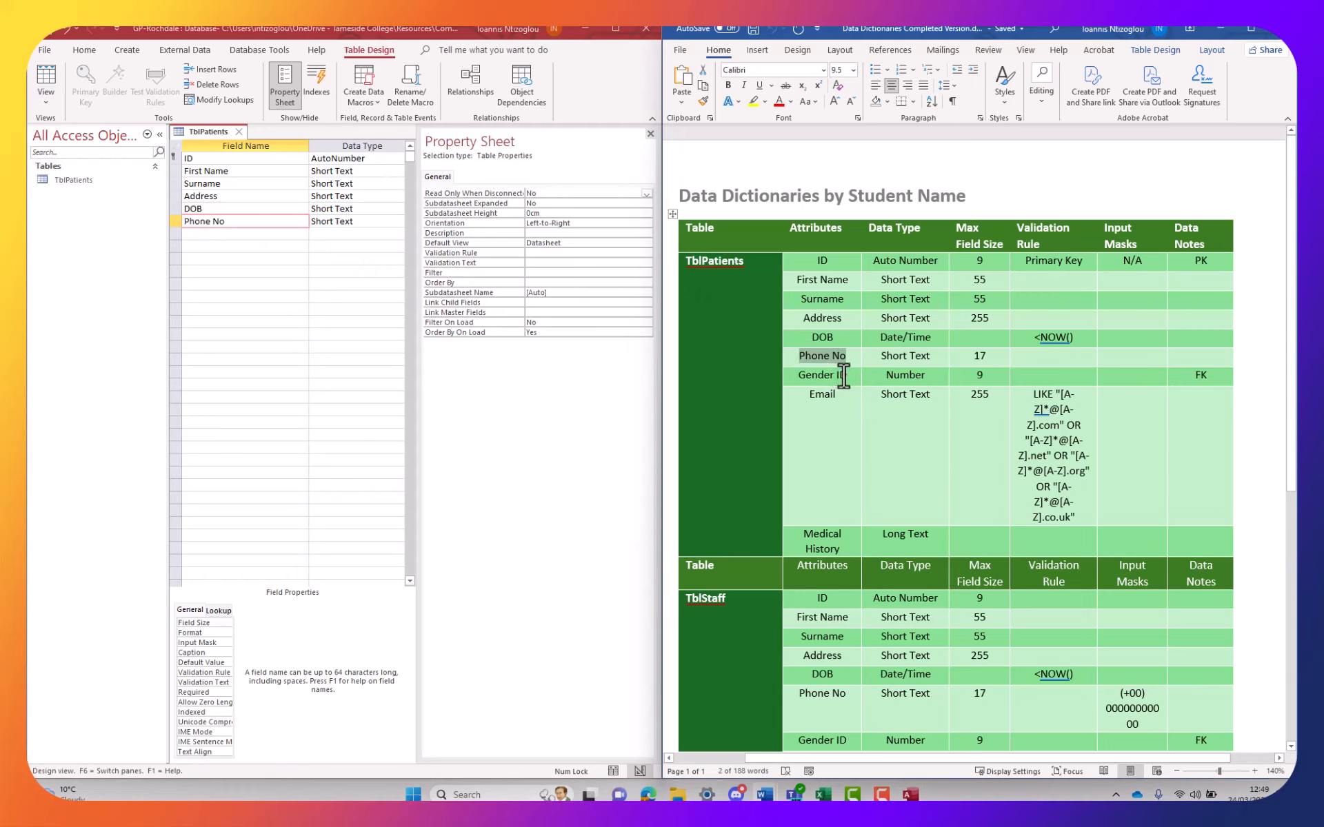
# Add Gender ID, Email and Medical History as Short Text fields
pyautogui.moveTo(843, 376); pyautogui.dragTo(796, 375)
pyautogui.hotkey('alt', 'Tab')
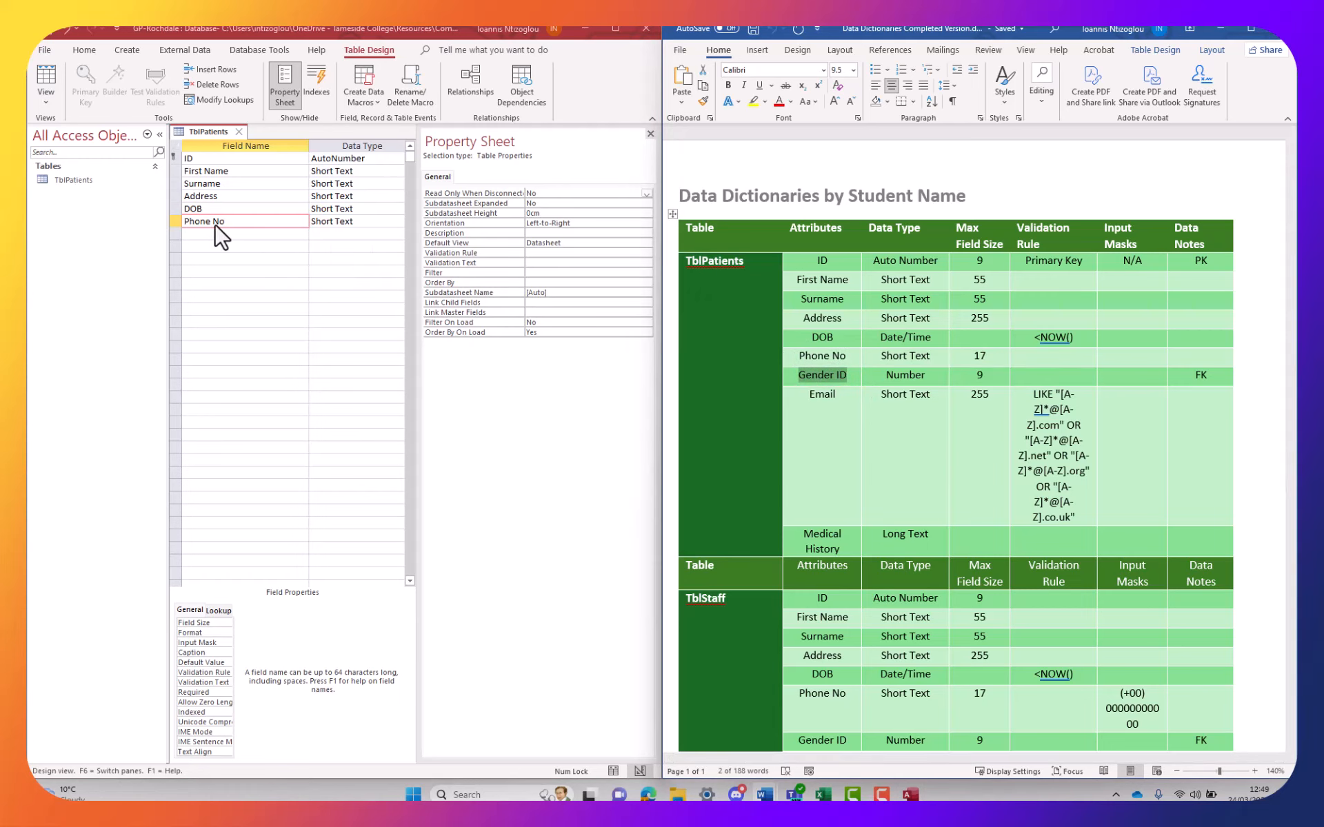
pyautogui.click(218, 234)
pyautogui.hotkey('ctrl', 'v')
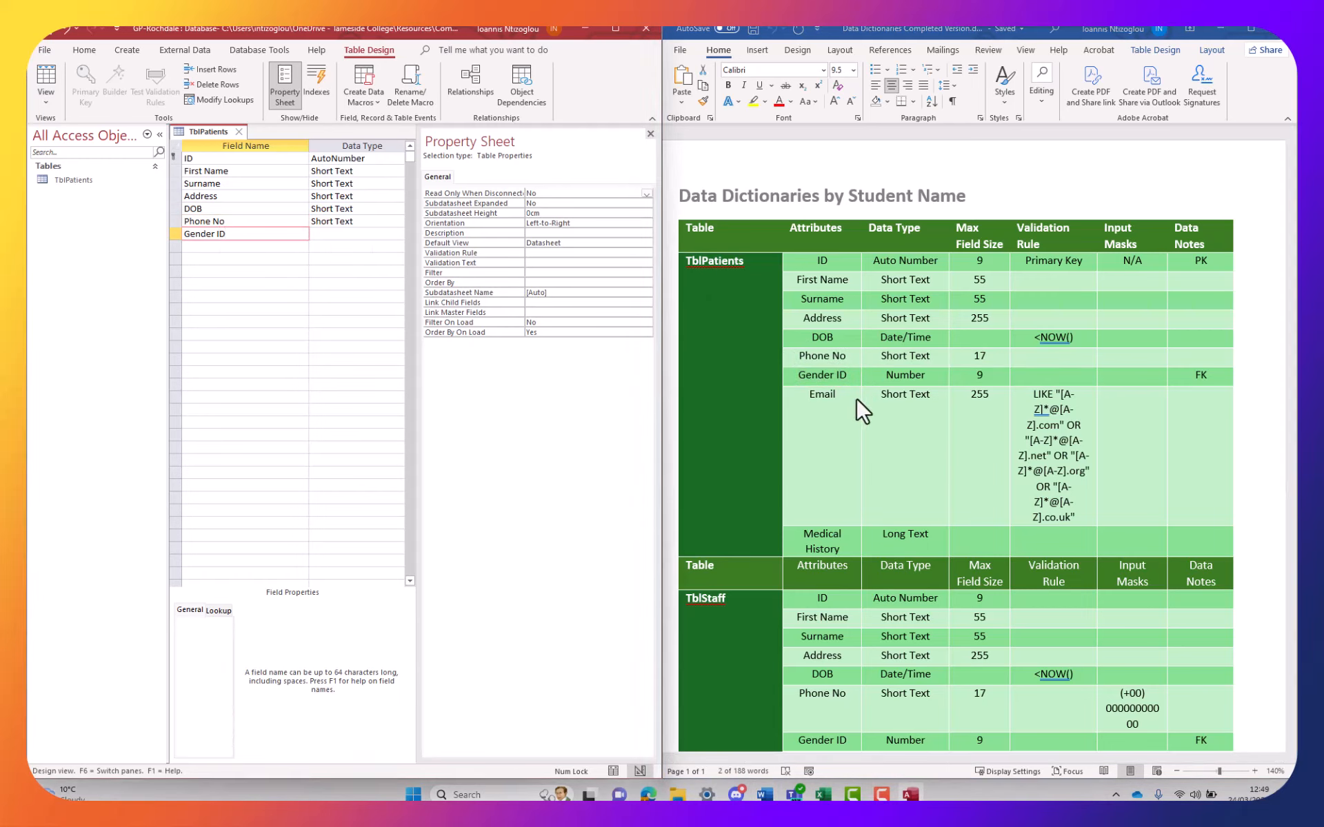
pyautogui.hotkey('alt', 'Tab')
pyautogui.doubleClick(818, 395)
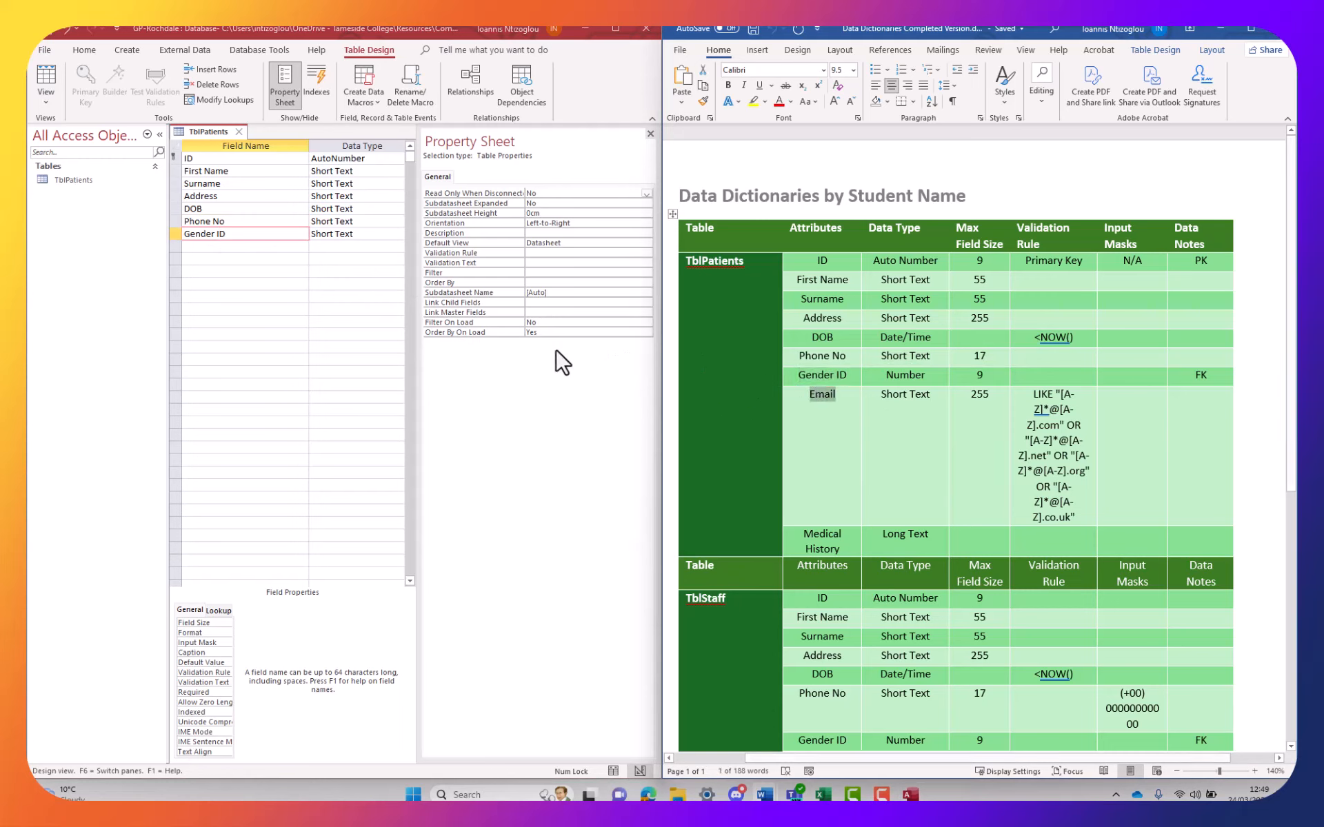
pyautogui.click(230, 247)
pyautogui.hotkey('ctrl', 'v')
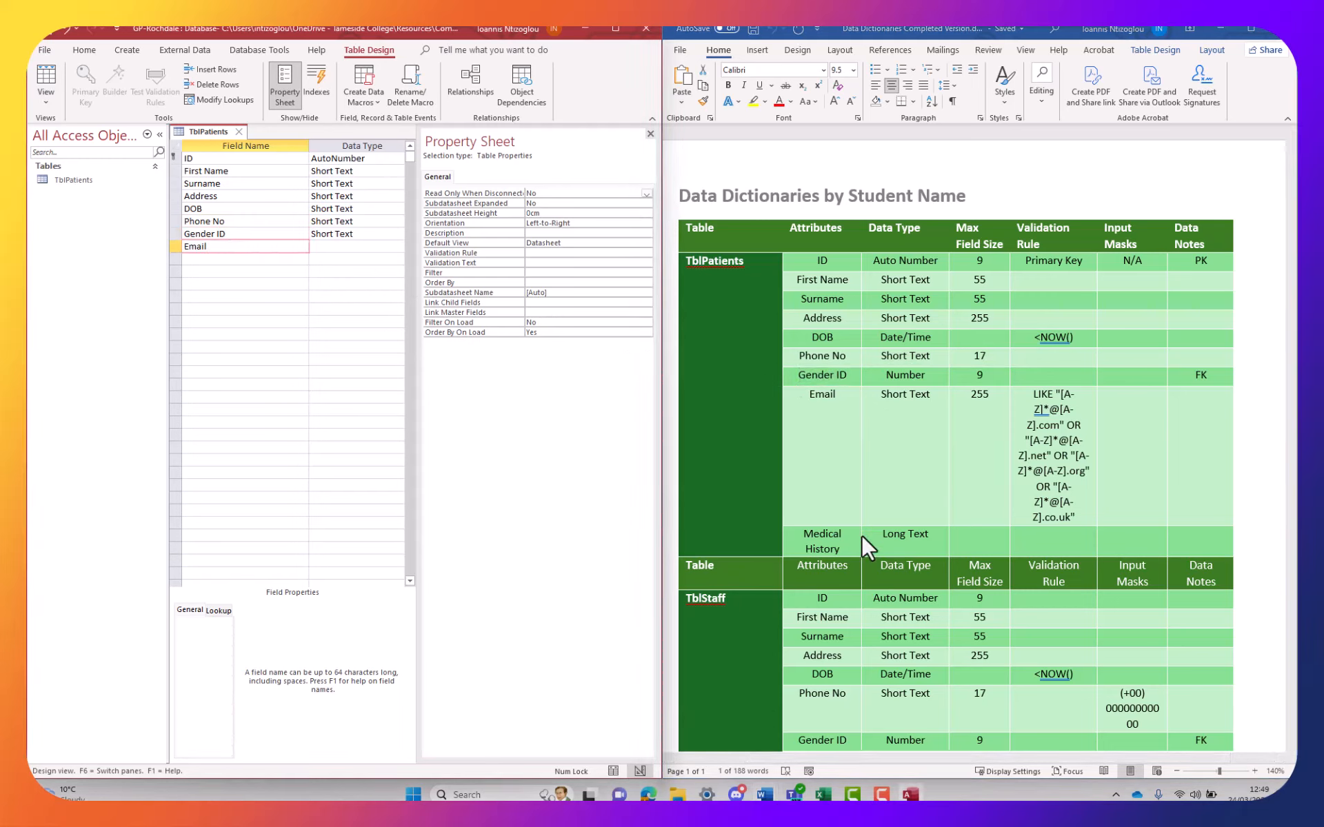
pyautogui.hotkey('alt', 'Tab')
pyautogui.moveTo(835, 550); pyautogui.dragTo(799, 537)
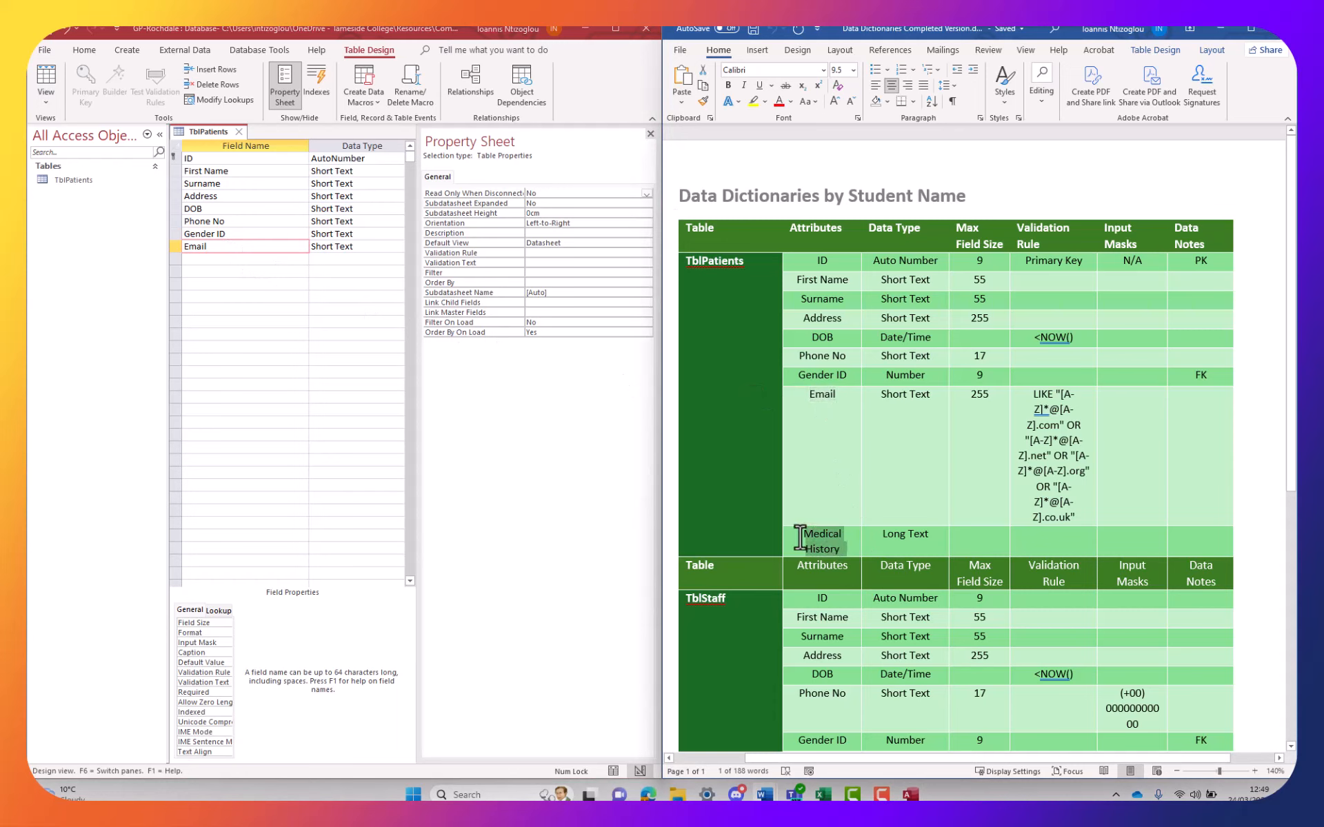
pyautogui.hotkey('ctrl', 'c')
pyautogui.click(231, 259)
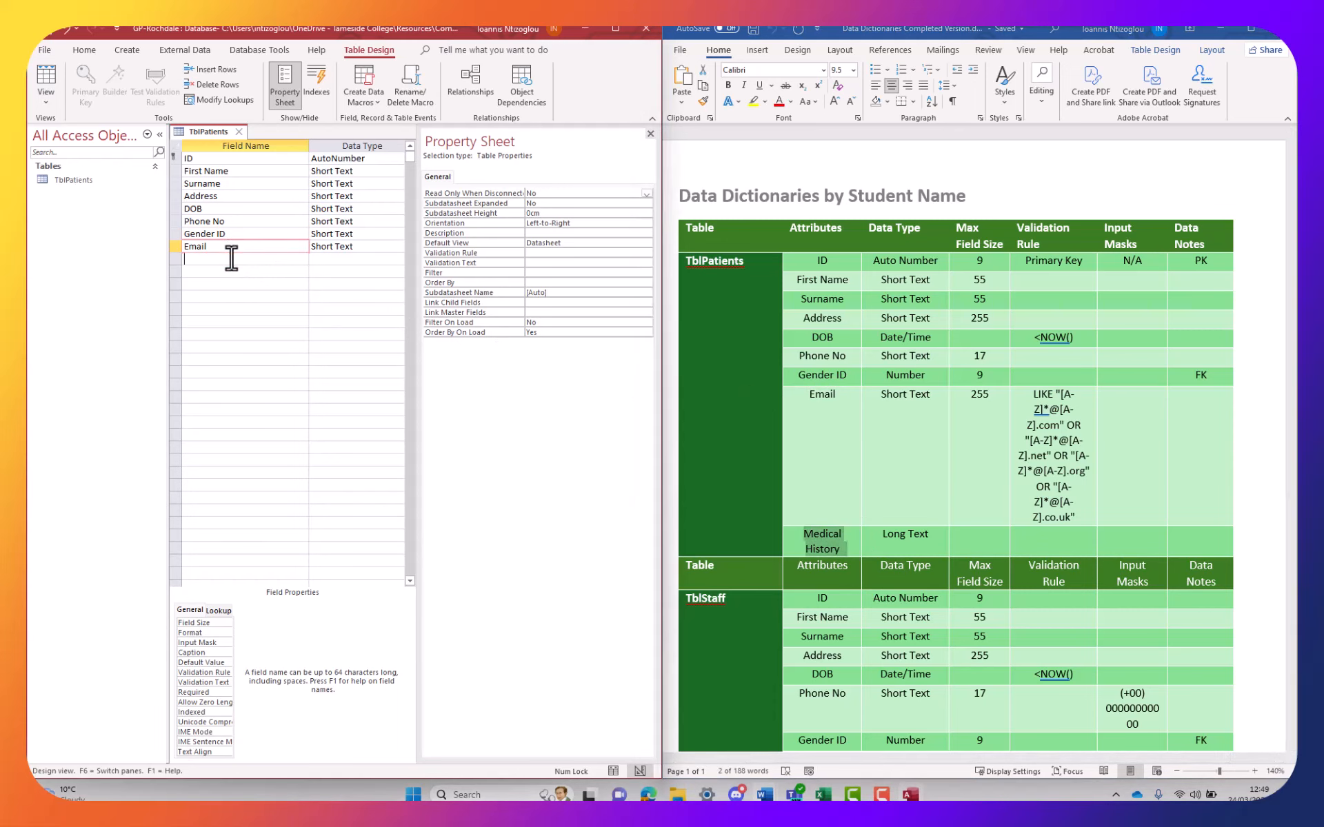
pyautogui.hotkey('ctrl', 'v')
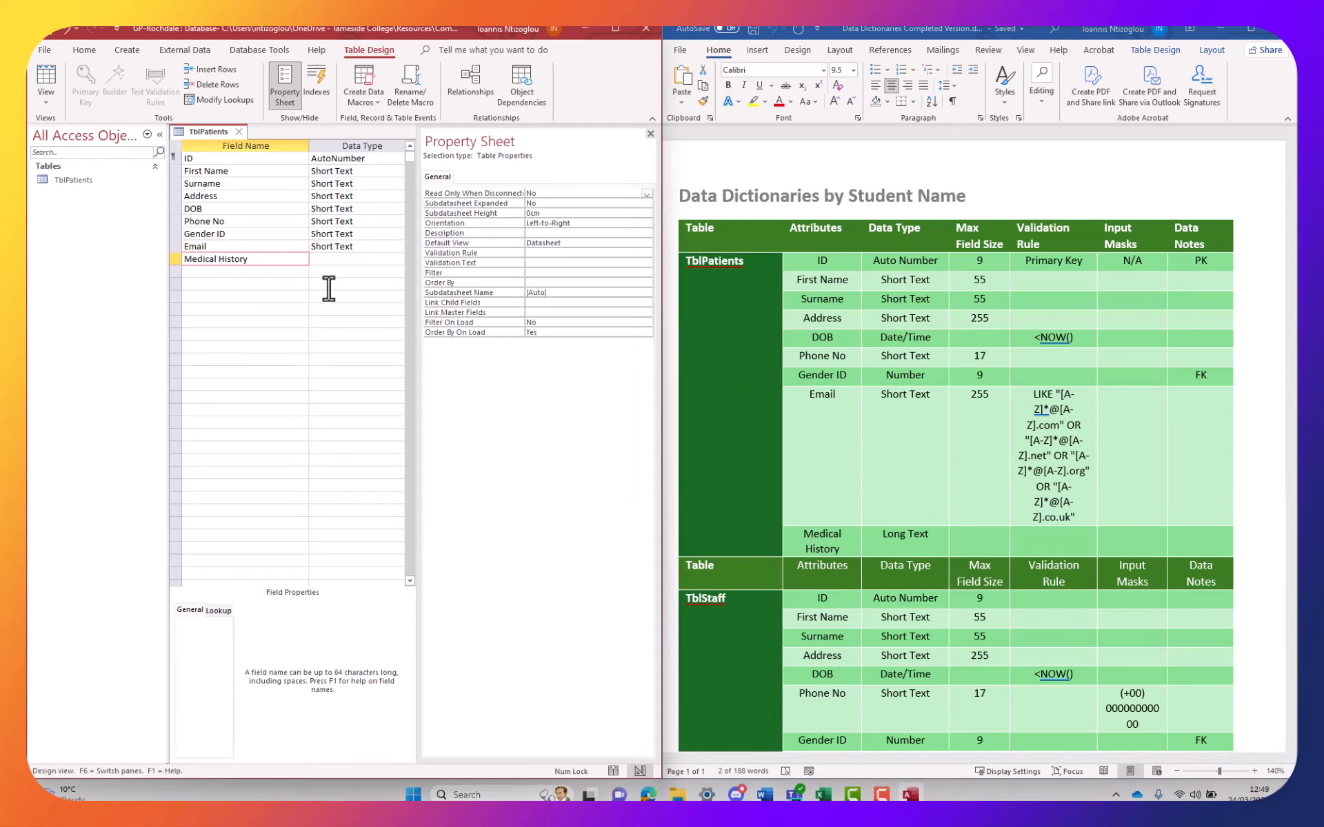
pyautogui.press('BackSpace')
pyautogui.click(246, 238)
# Review the field rows and widen the grid to show the descriptions column
pyautogui.click(243, 243)
pyautogui.click(250, 220)
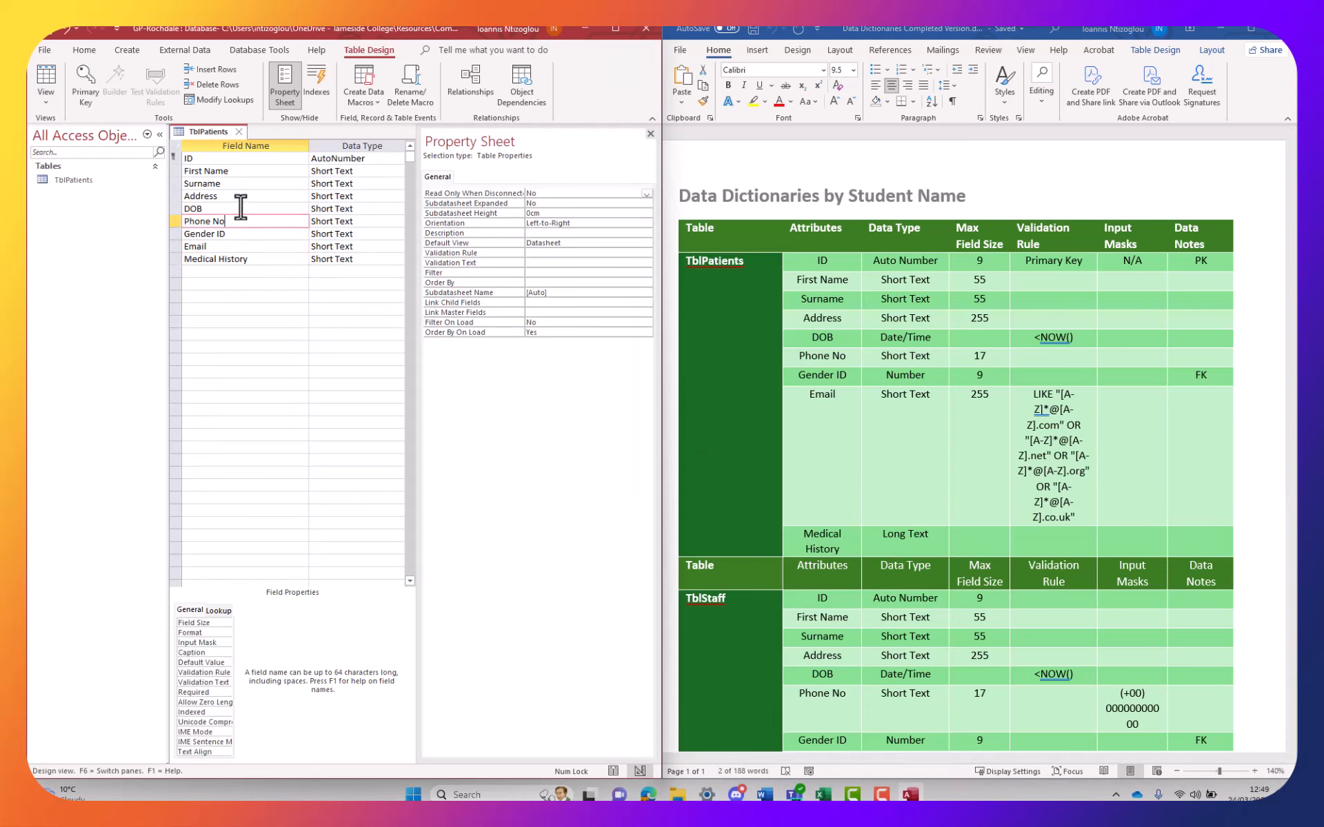
pyautogui.click(240, 207)
pyautogui.click(238, 195)
pyautogui.click(239, 172)
pyautogui.click(243, 183)
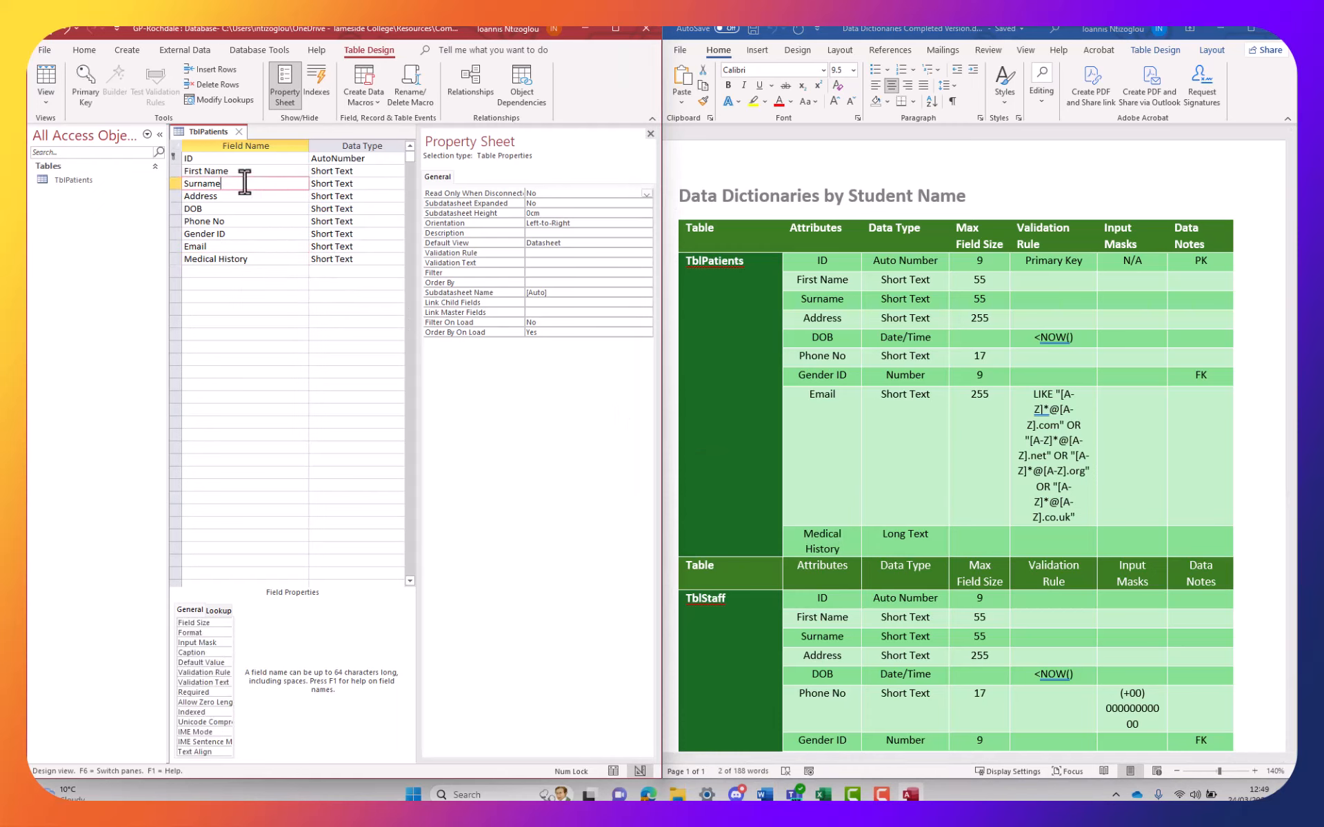
pyautogui.click(364, 173)
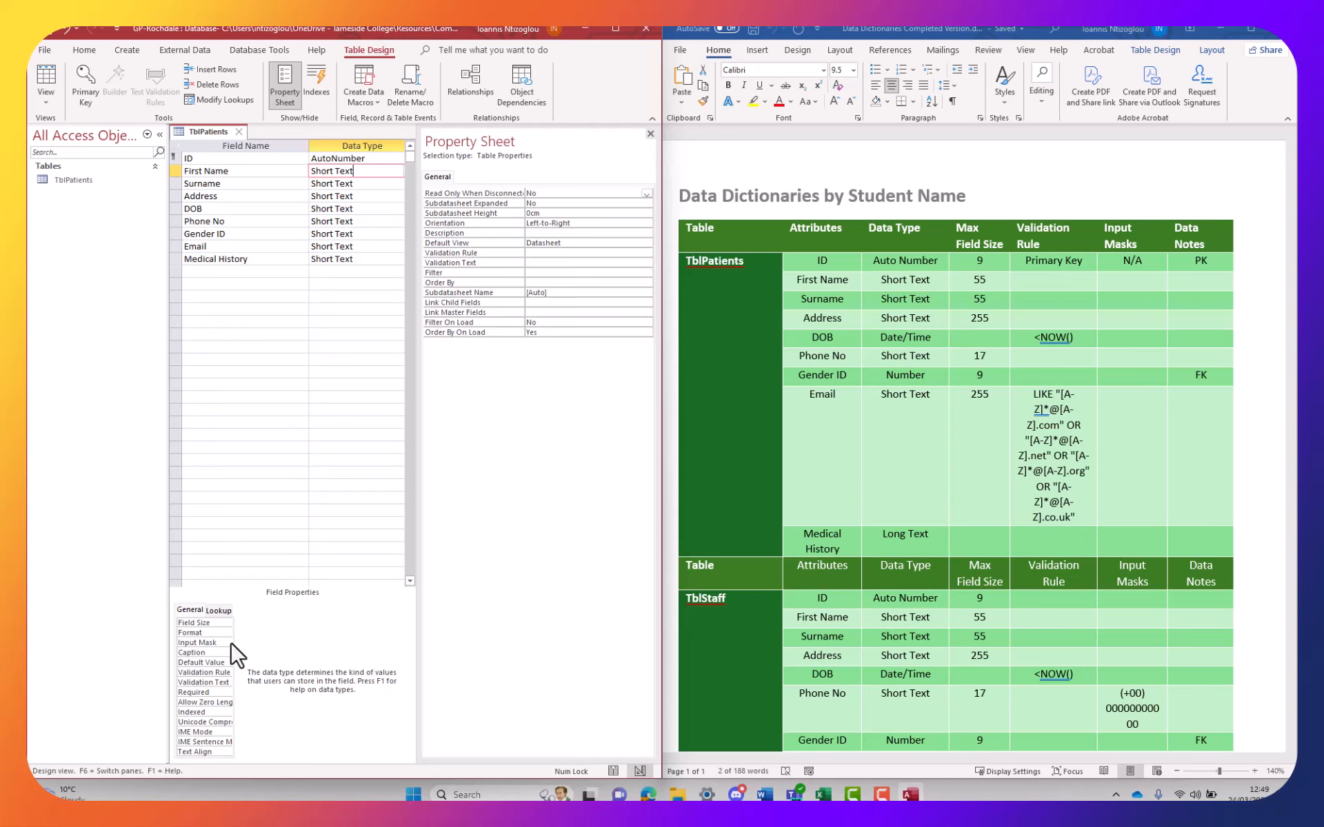
pyautogui.moveTo(416, 611); pyautogui.dragTo(546, 611)
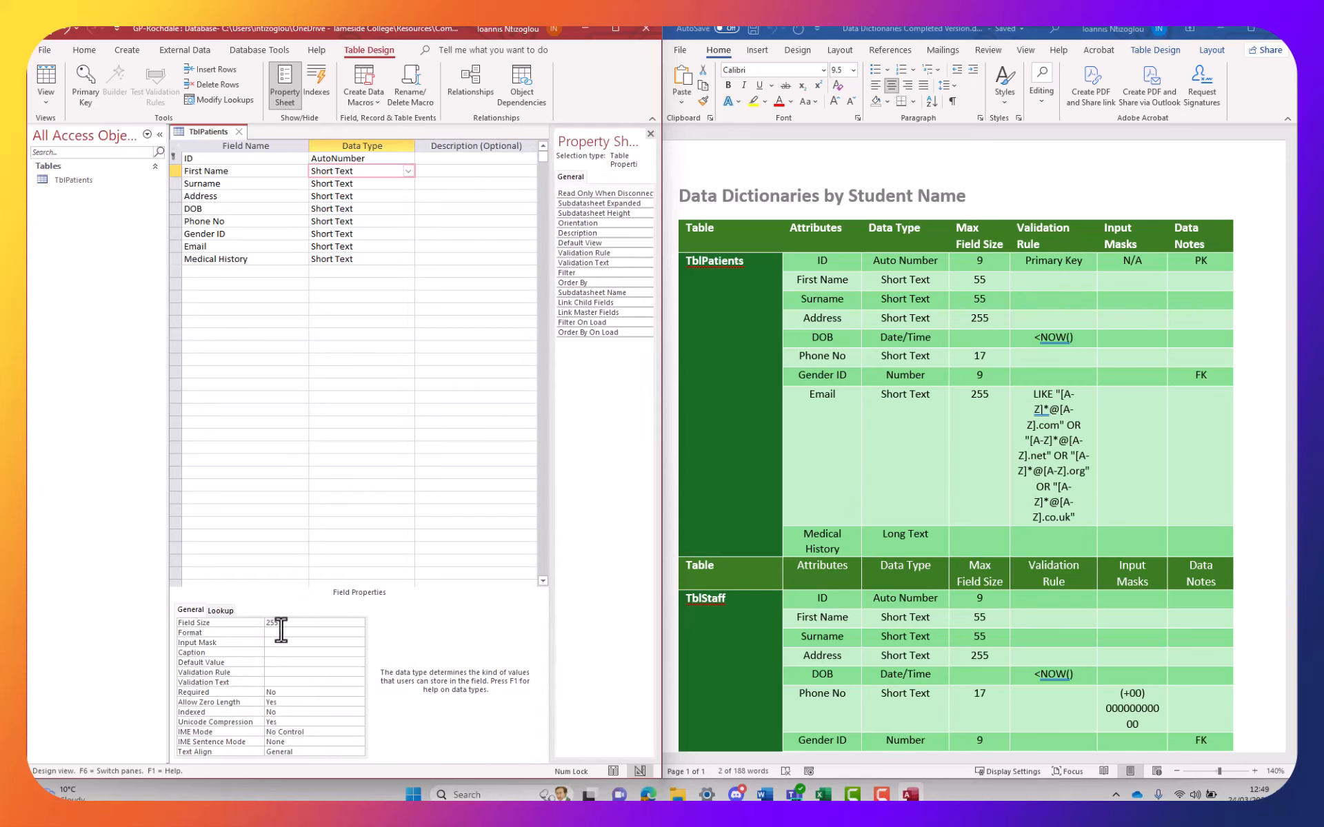
# Confirm ID stays Long Integer and set First Name's field size to 55
pyautogui.click(291, 624)
pyautogui.click(241, 622)
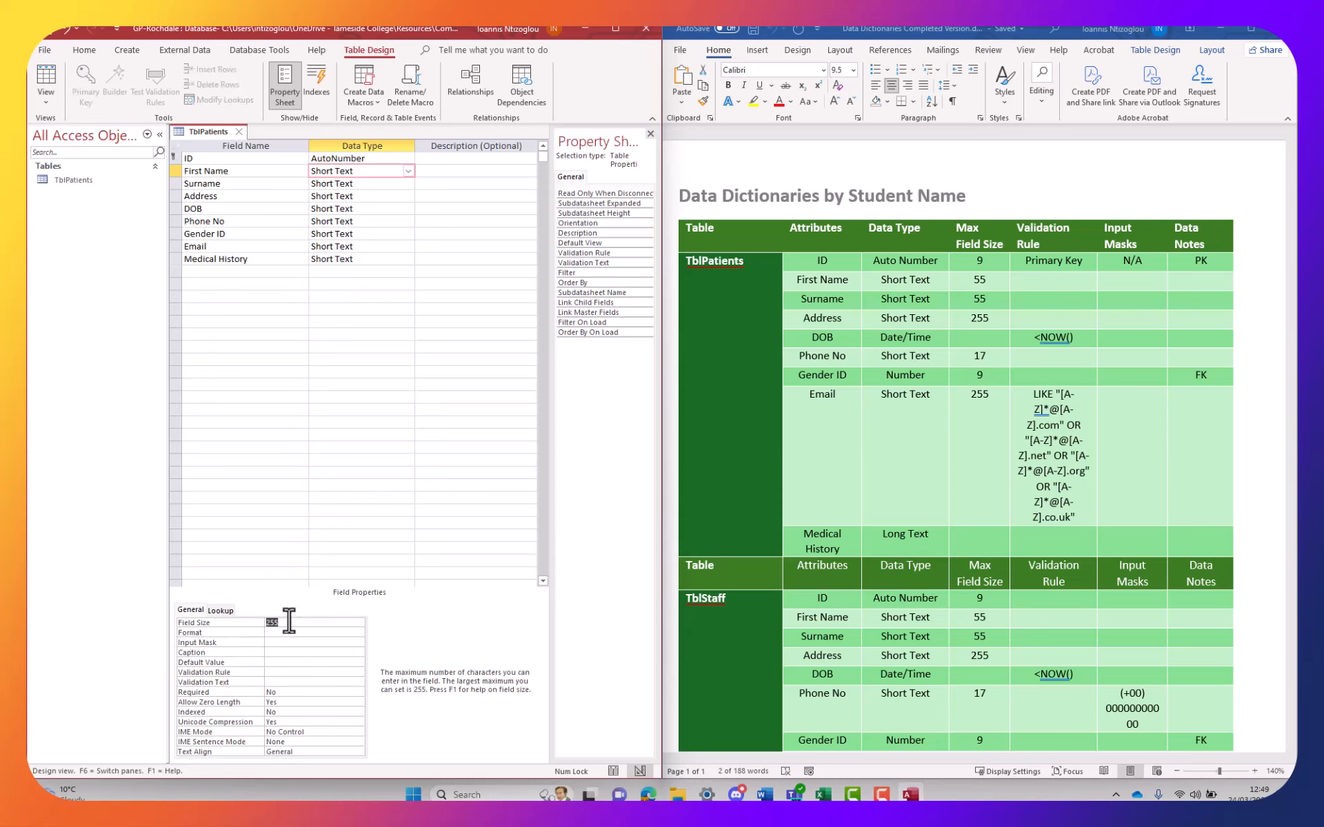
pyautogui.click(363, 159)
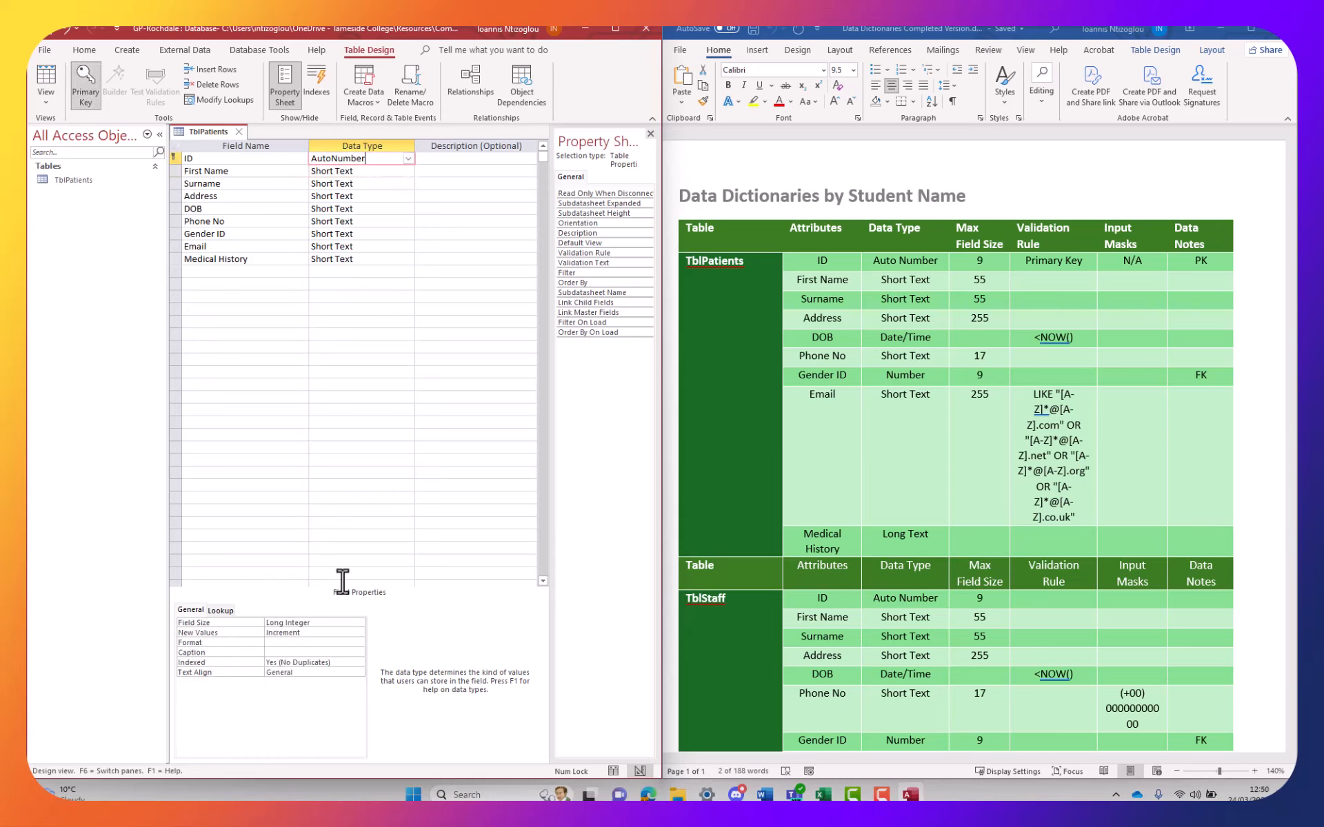
pyautogui.click(306, 623)
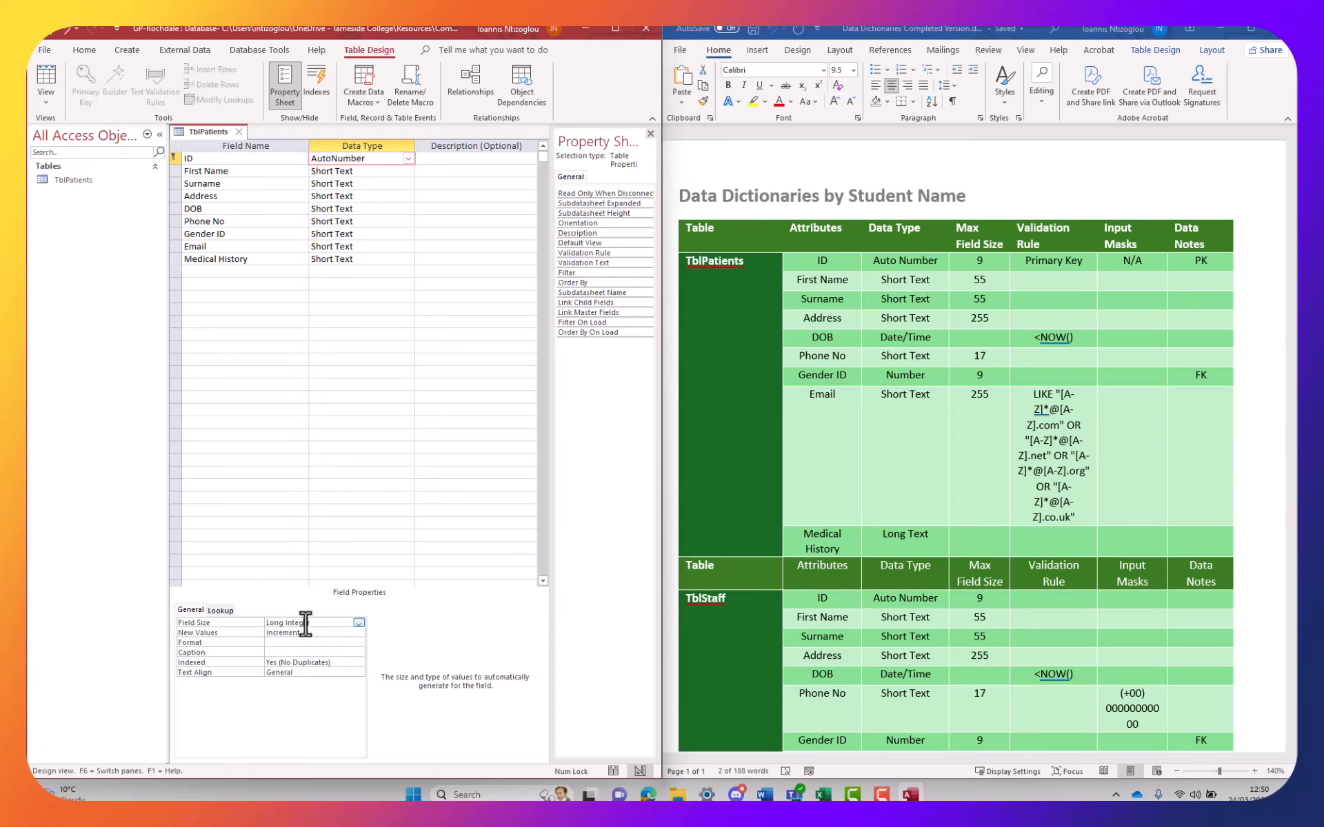
pyautogui.click(360, 623)
pyautogui.click(360, 624)
pyautogui.click(346, 171)
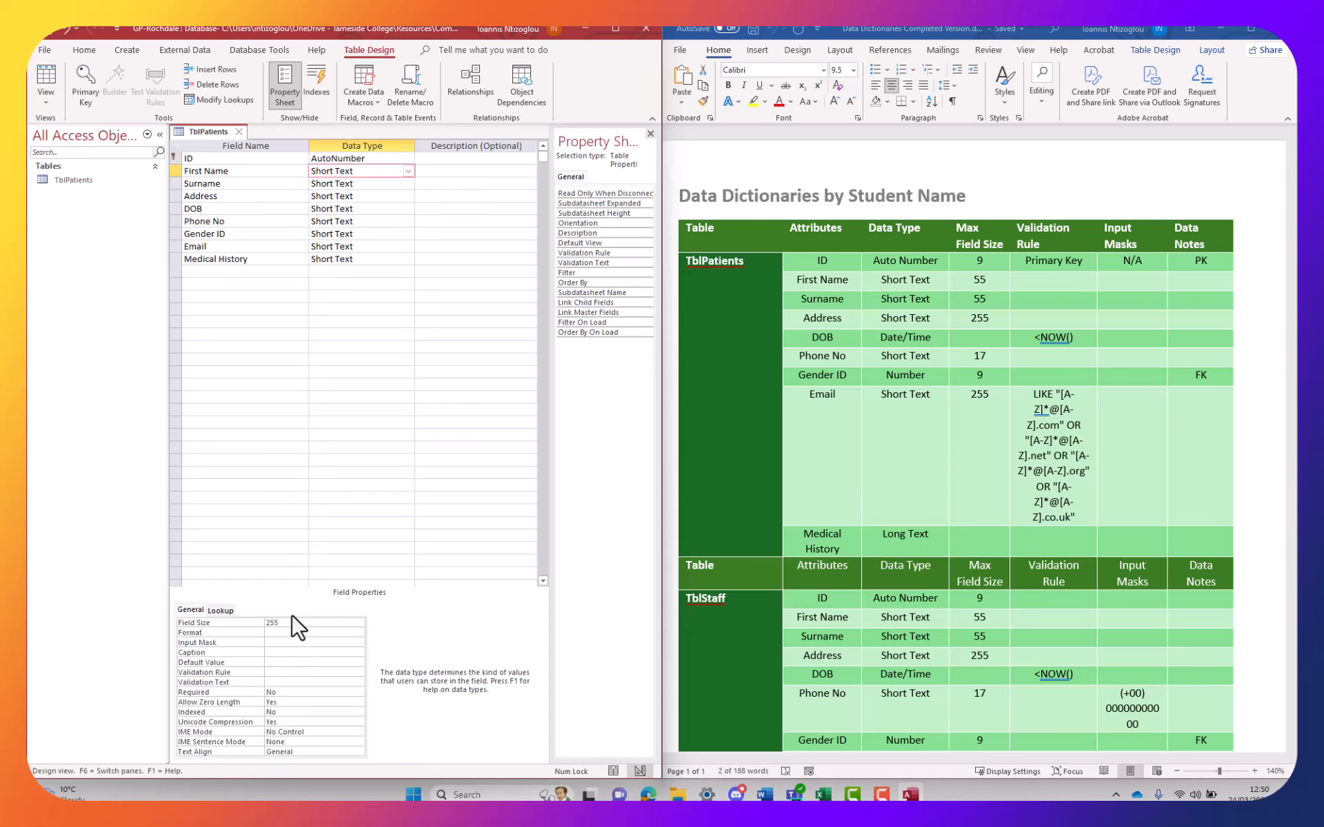
pyautogui.click(261, 622)
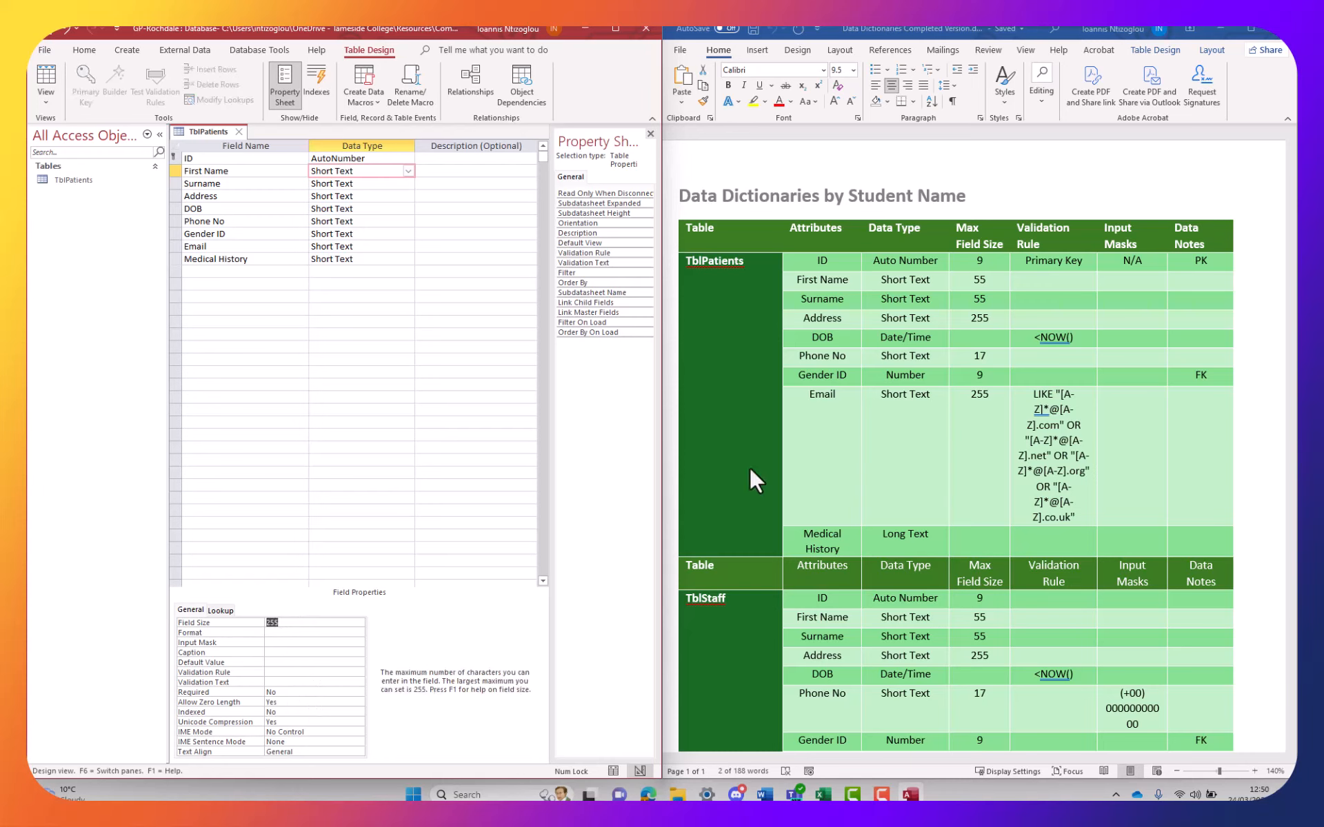
pyautogui.write('55')
# Set Surname's field size to 55 and Phone No's to 17
pyautogui.doubleClick(979, 260)
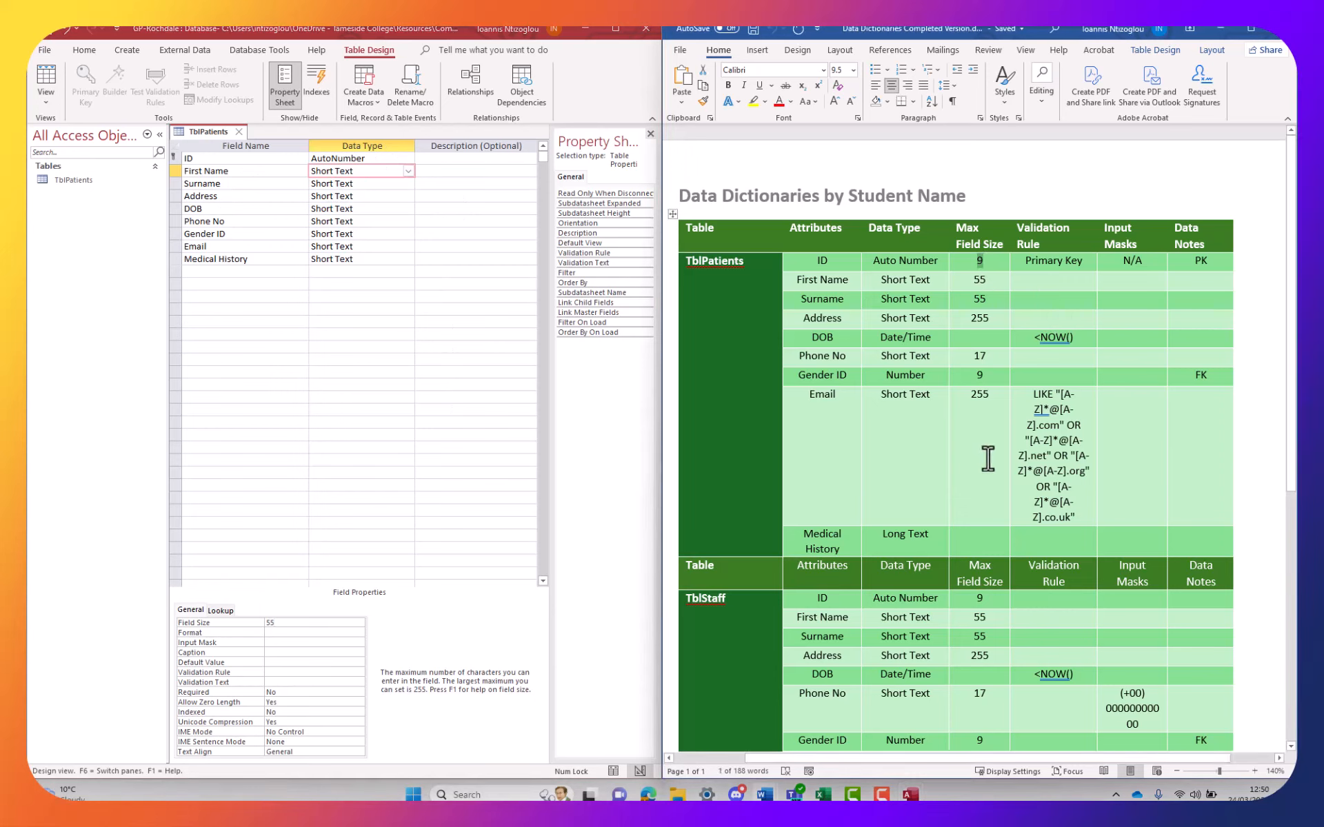
pyautogui.press('Delete')
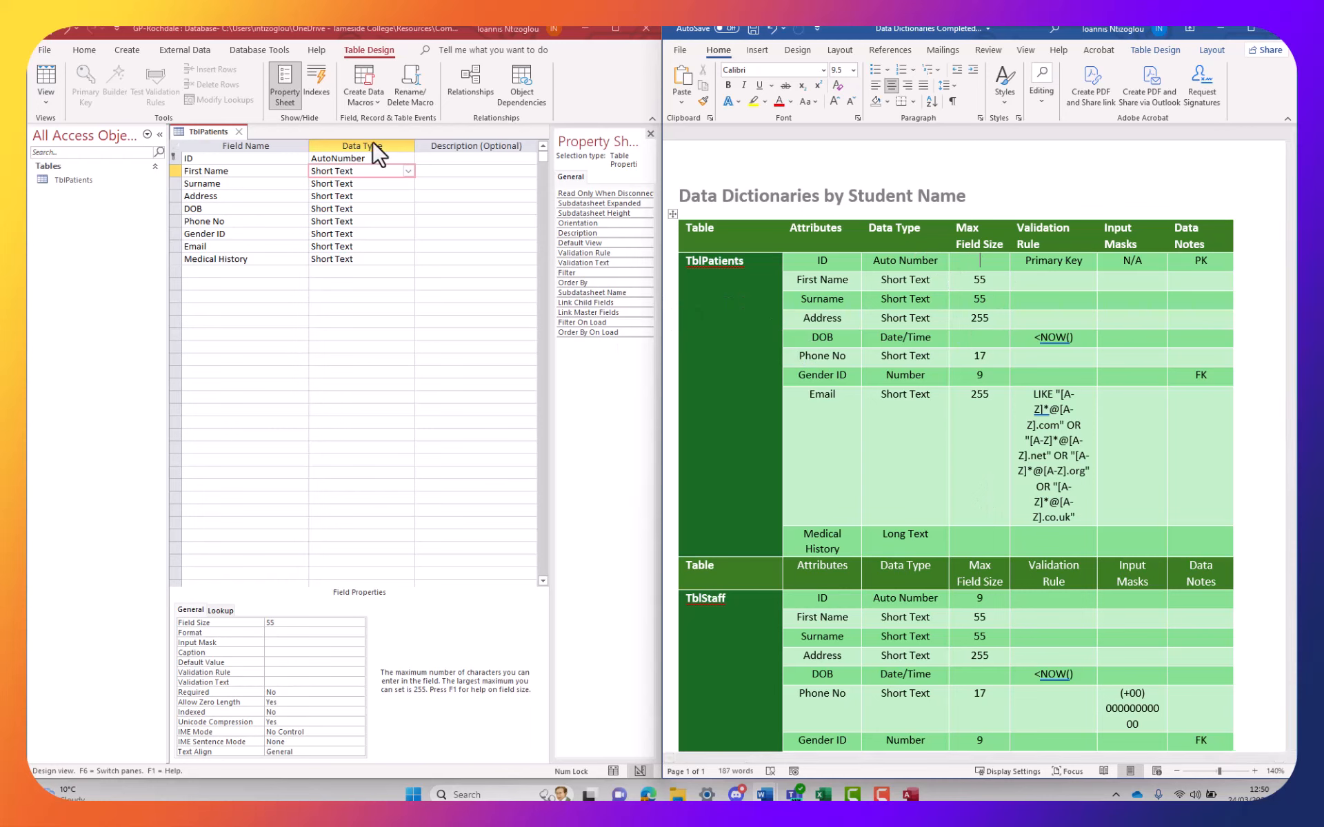
pyautogui.click(343, 184)
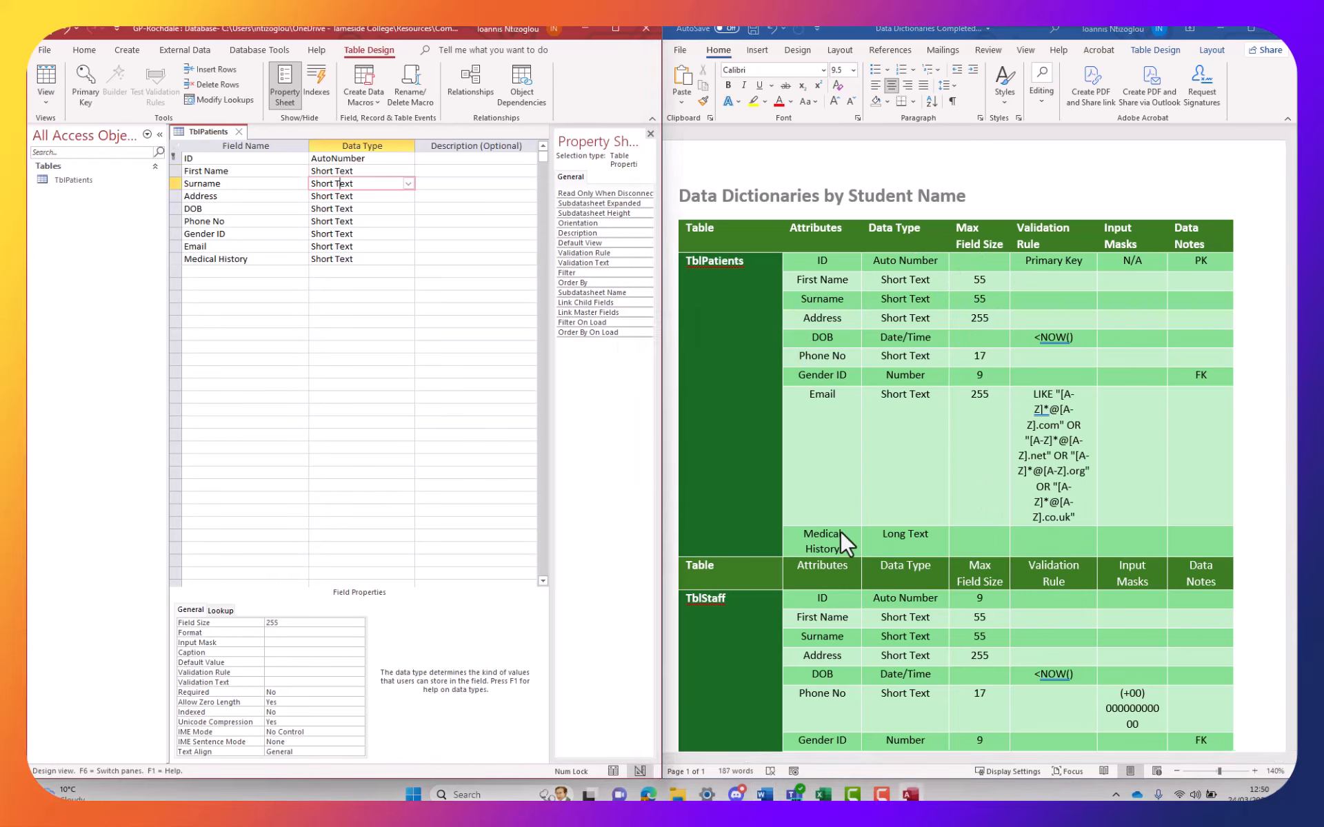
pyautogui.moveTo(296, 624); pyautogui.dragTo(250, 622)
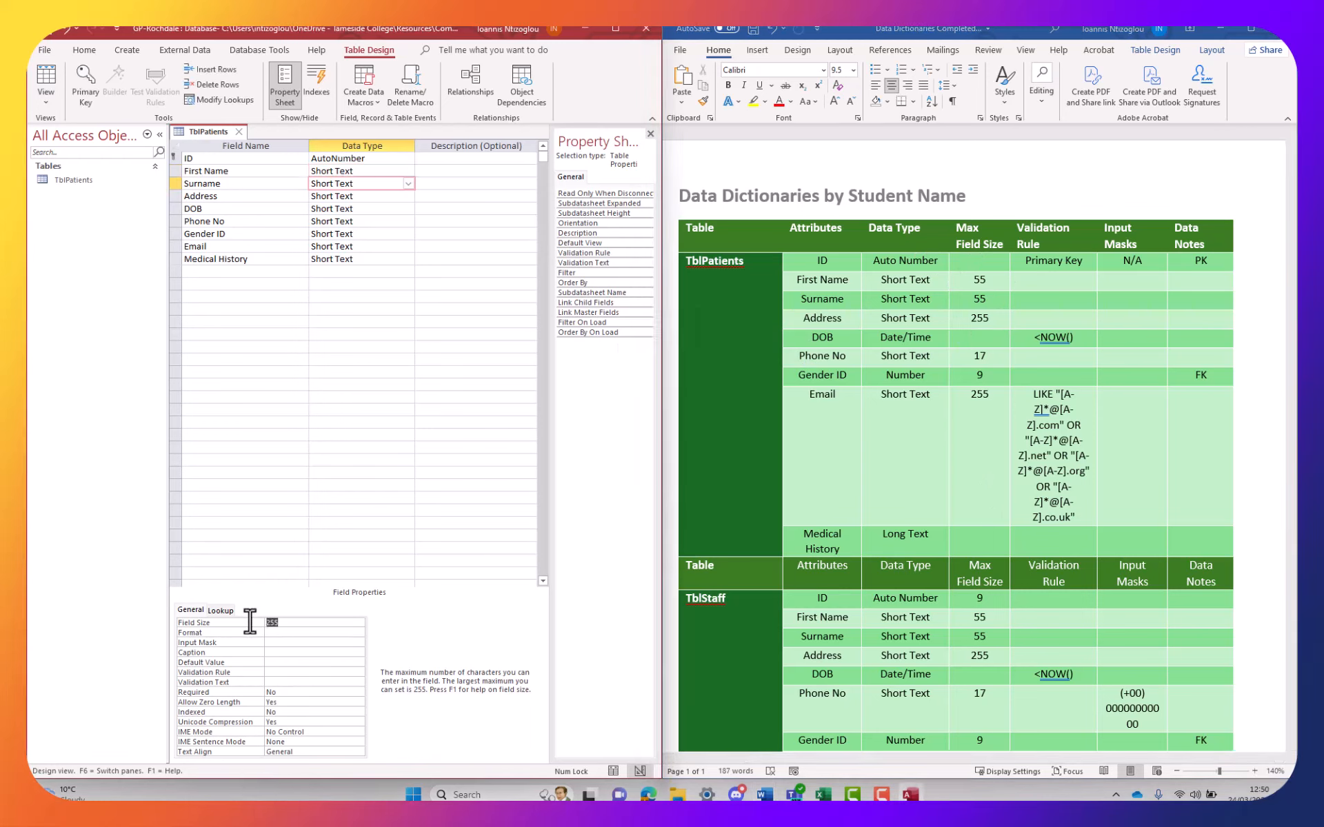
pyautogui.write('55')
pyautogui.click(363, 184)
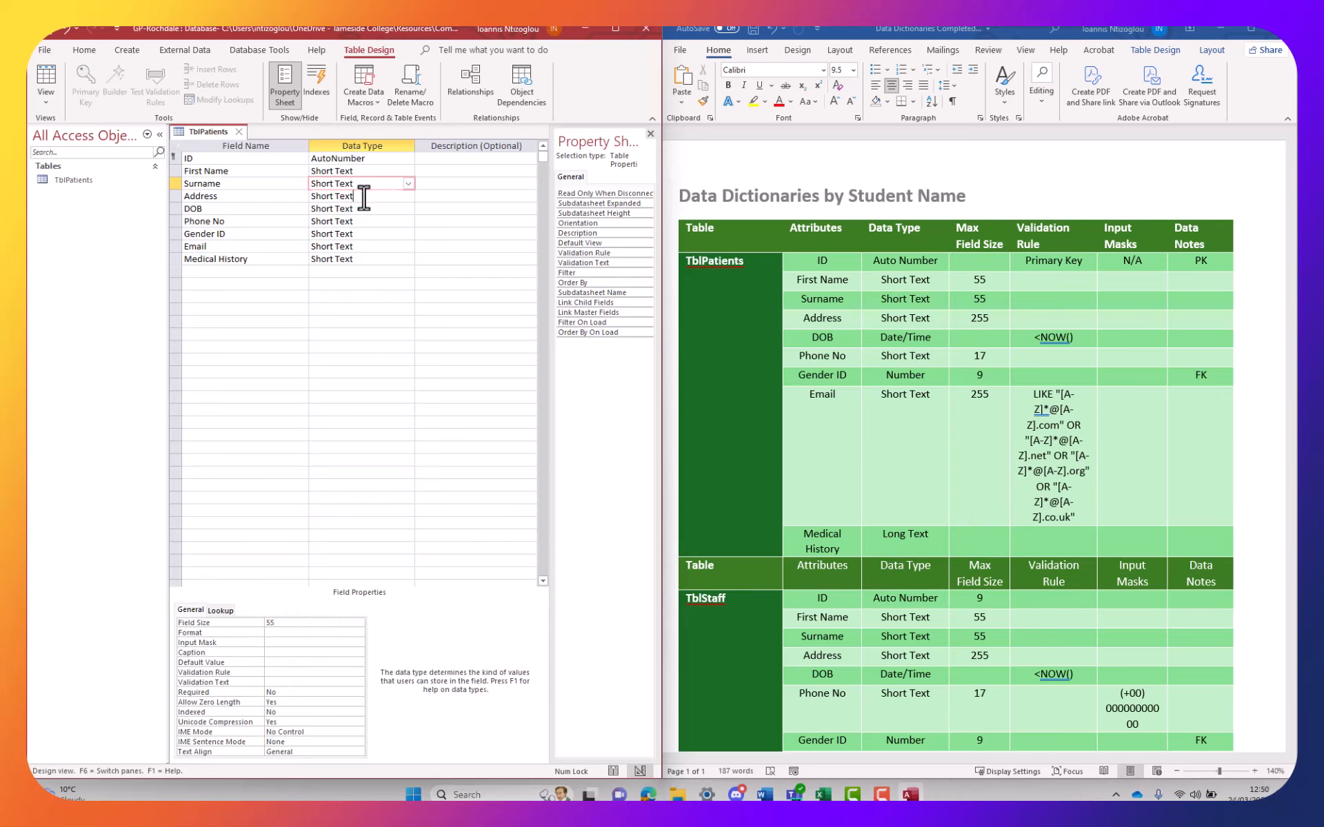
pyautogui.press('Down')
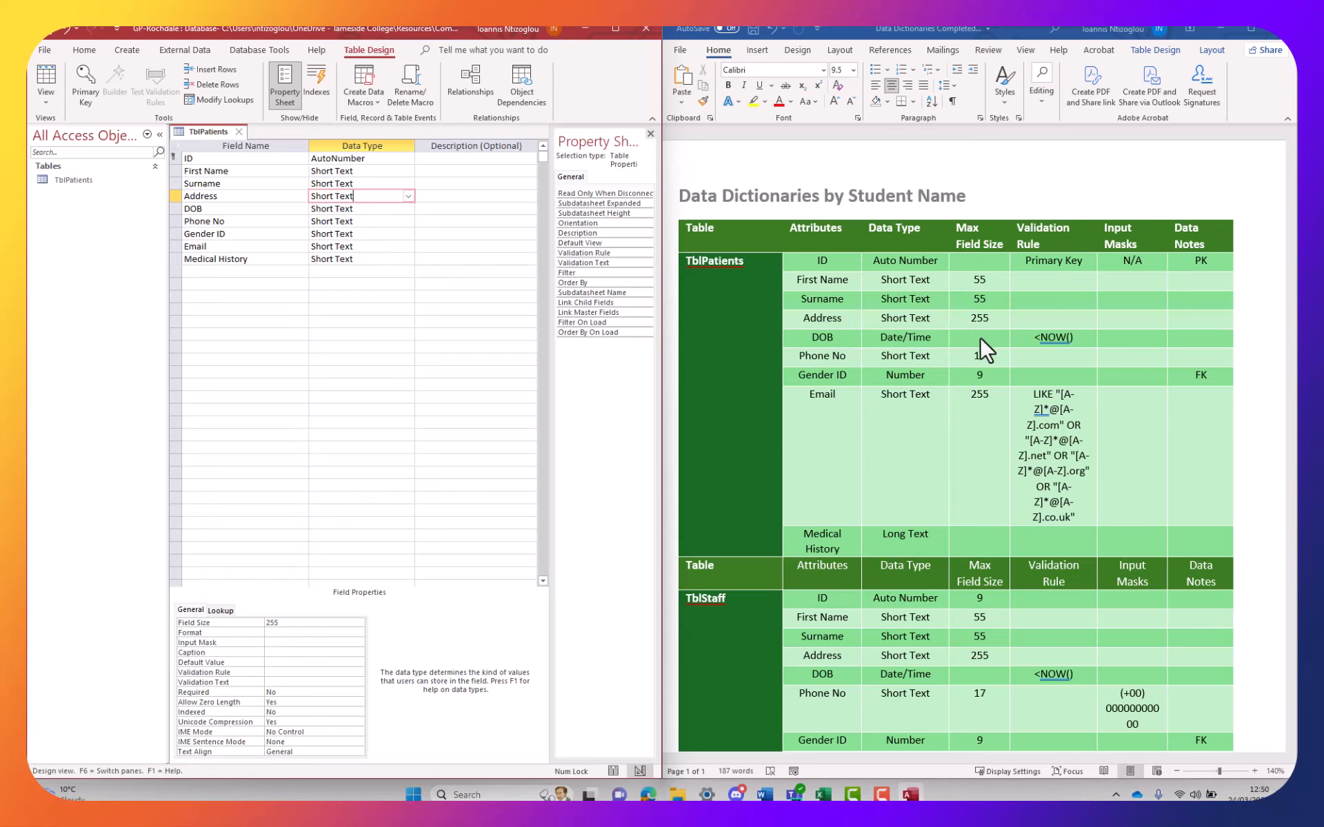
pyautogui.click(986, 364)
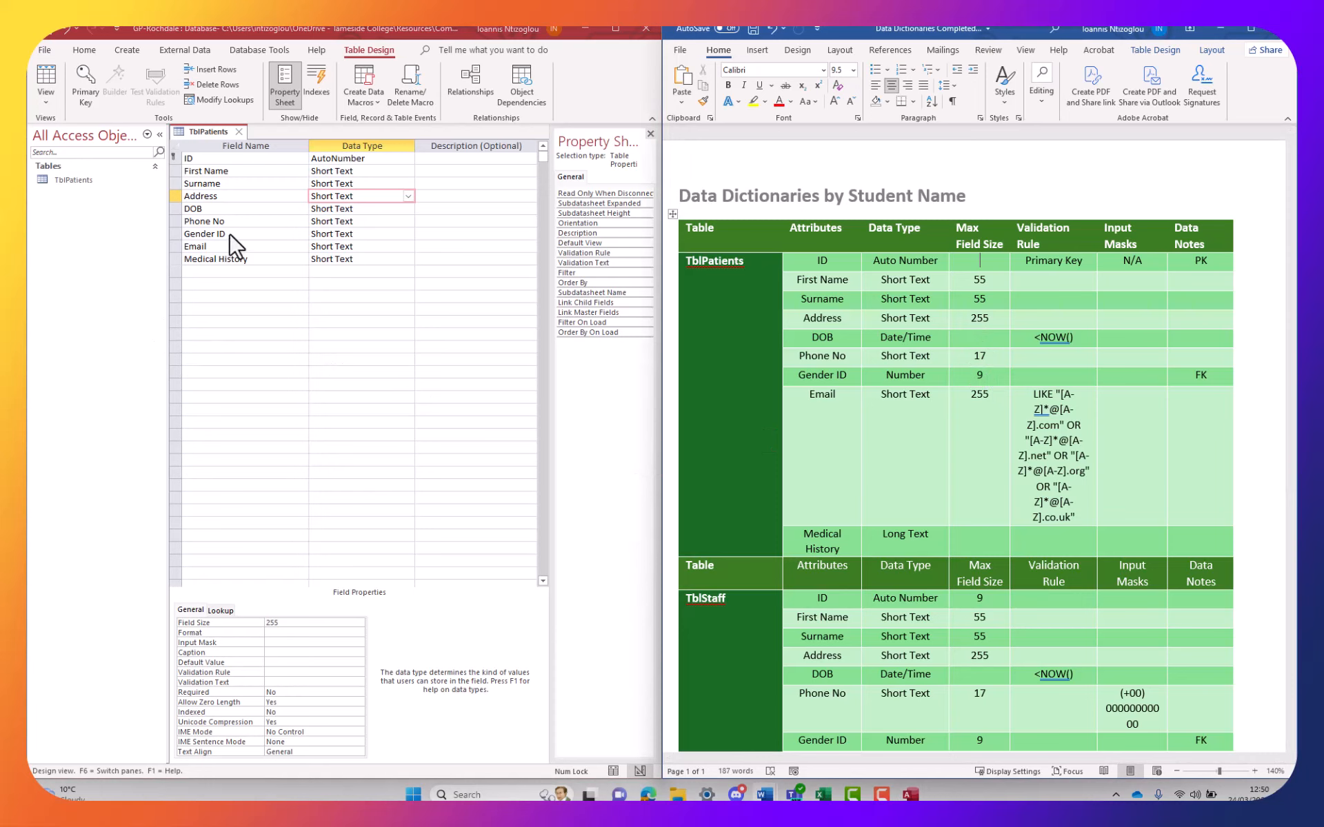
pyautogui.click(246, 222)
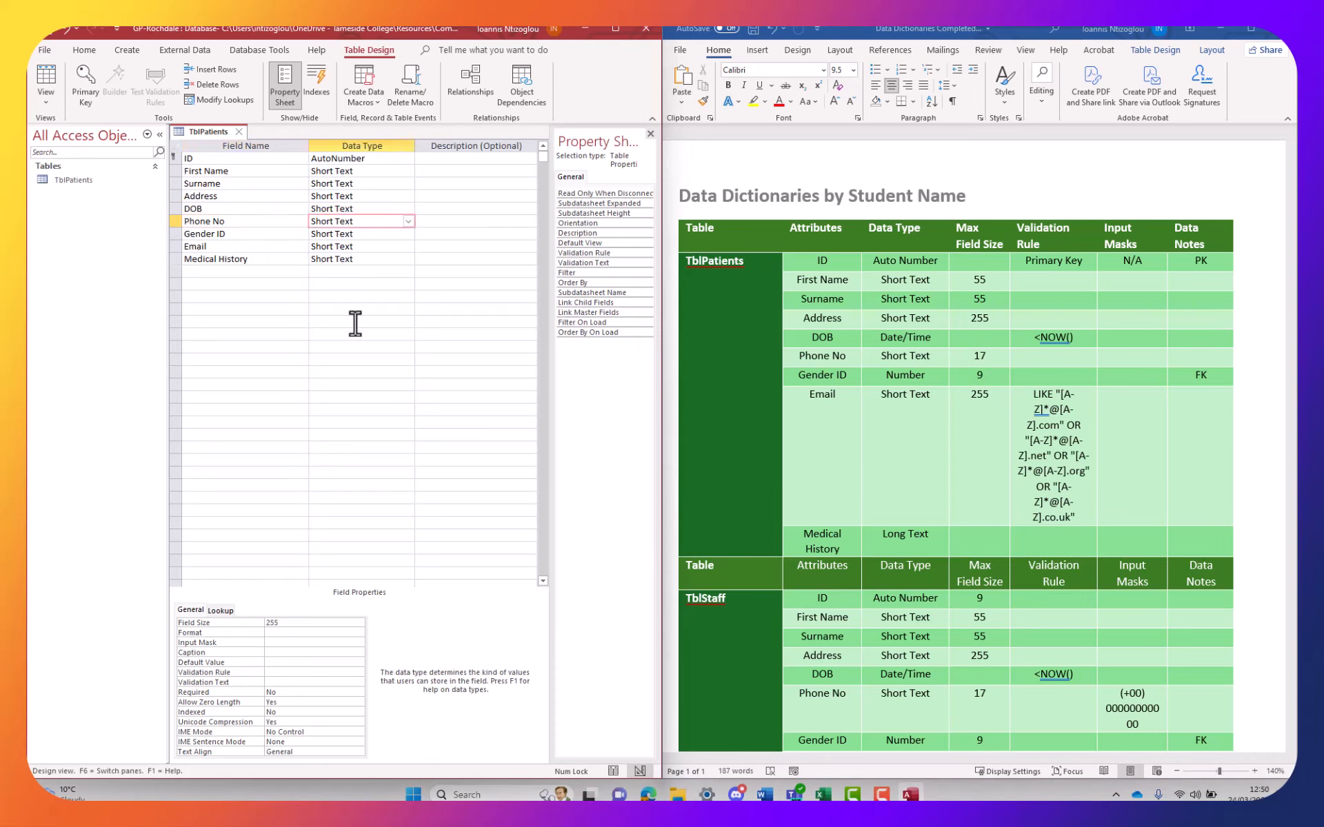
pyautogui.doubleClick(294, 623)
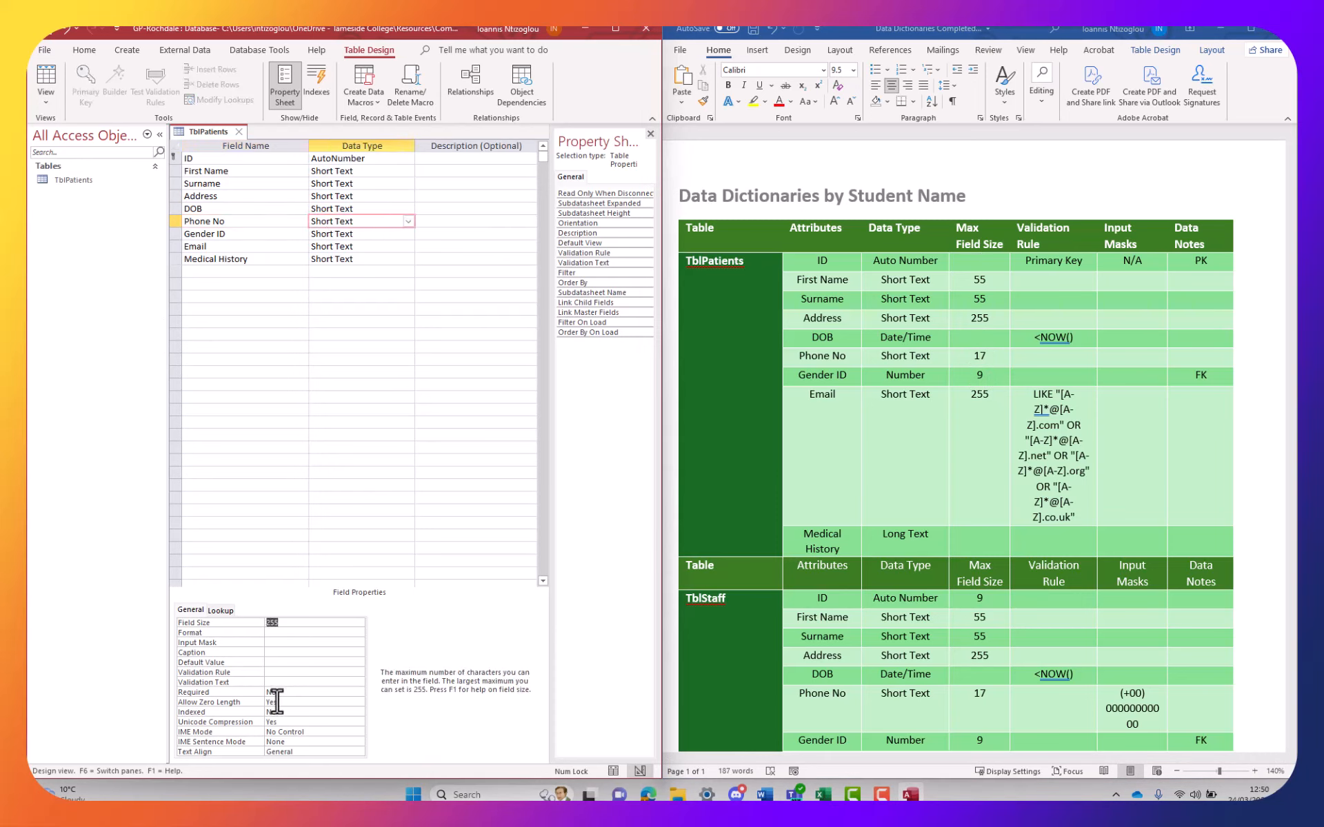
pyautogui.write('17')
# Make DOB a Date/Time field and Gender ID a Number field
pyautogui.click(351, 208)
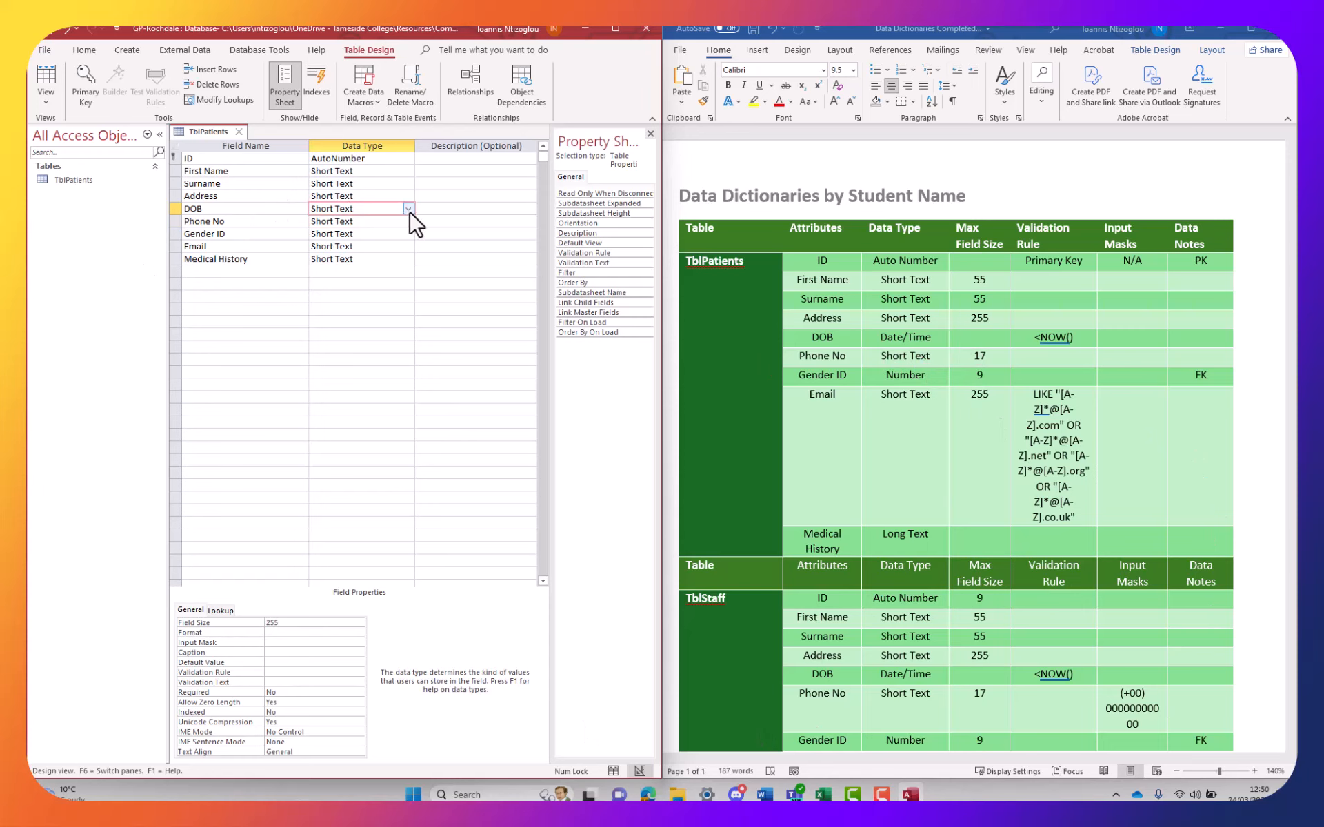
pyautogui.click(408, 208)
pyautogui.click(353, 272)
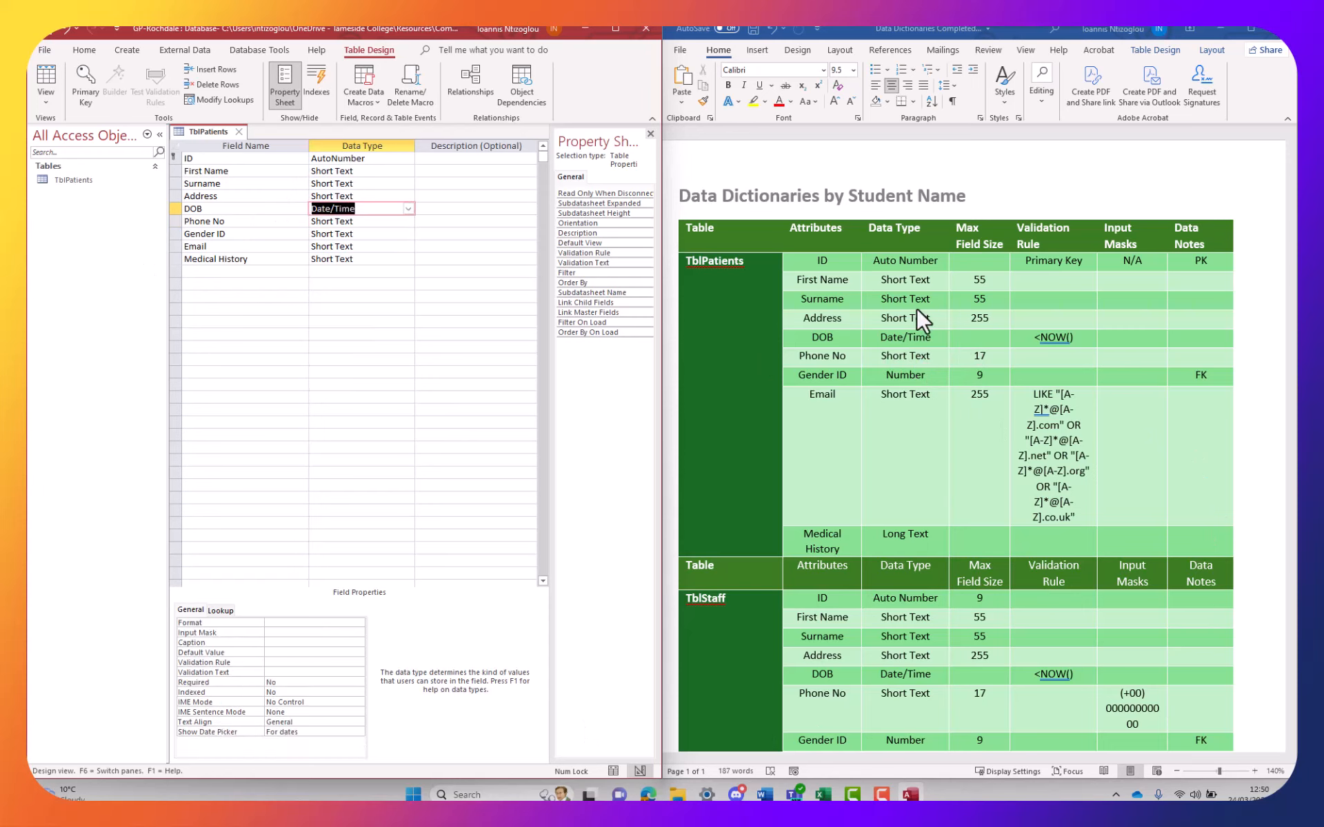
pyautogui.click(346, 221)
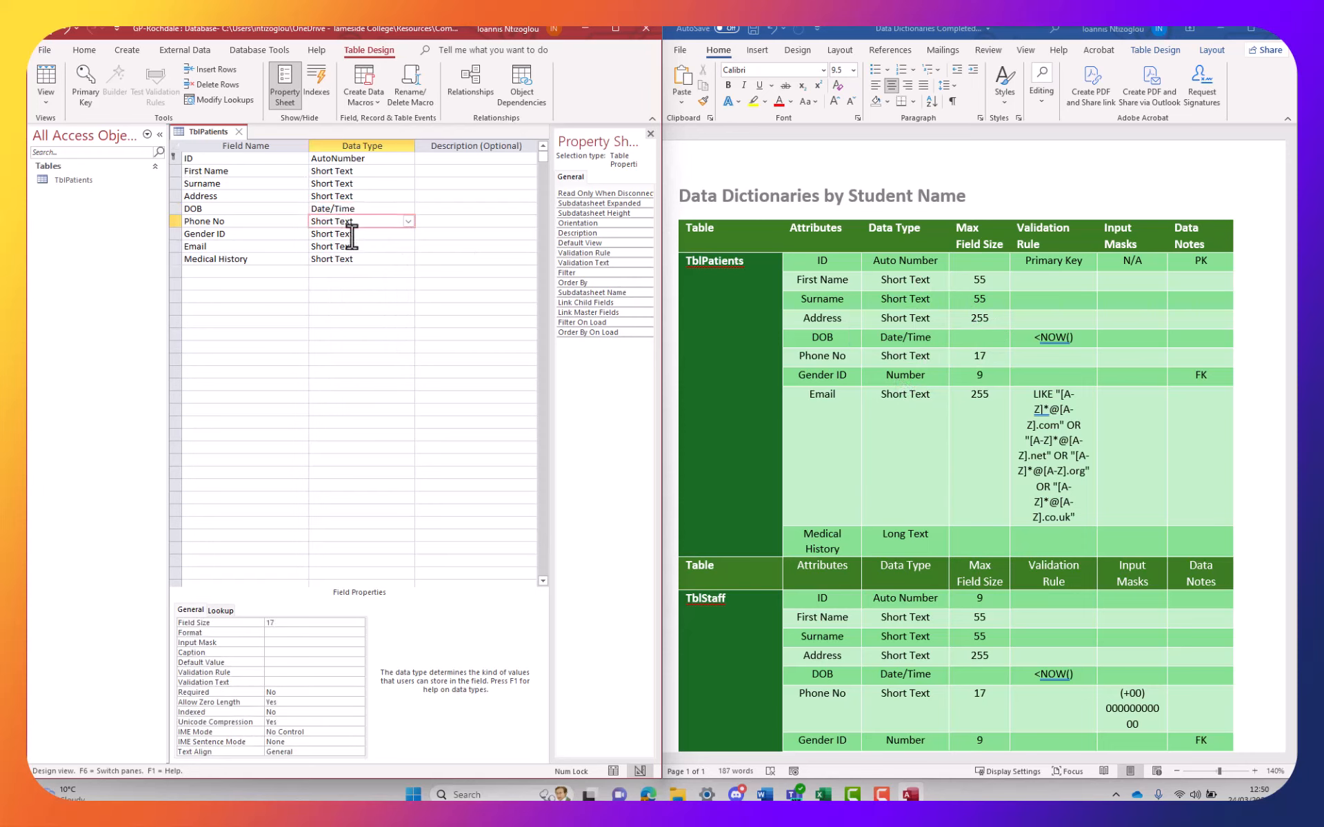
pyautogui.click(354, 235)
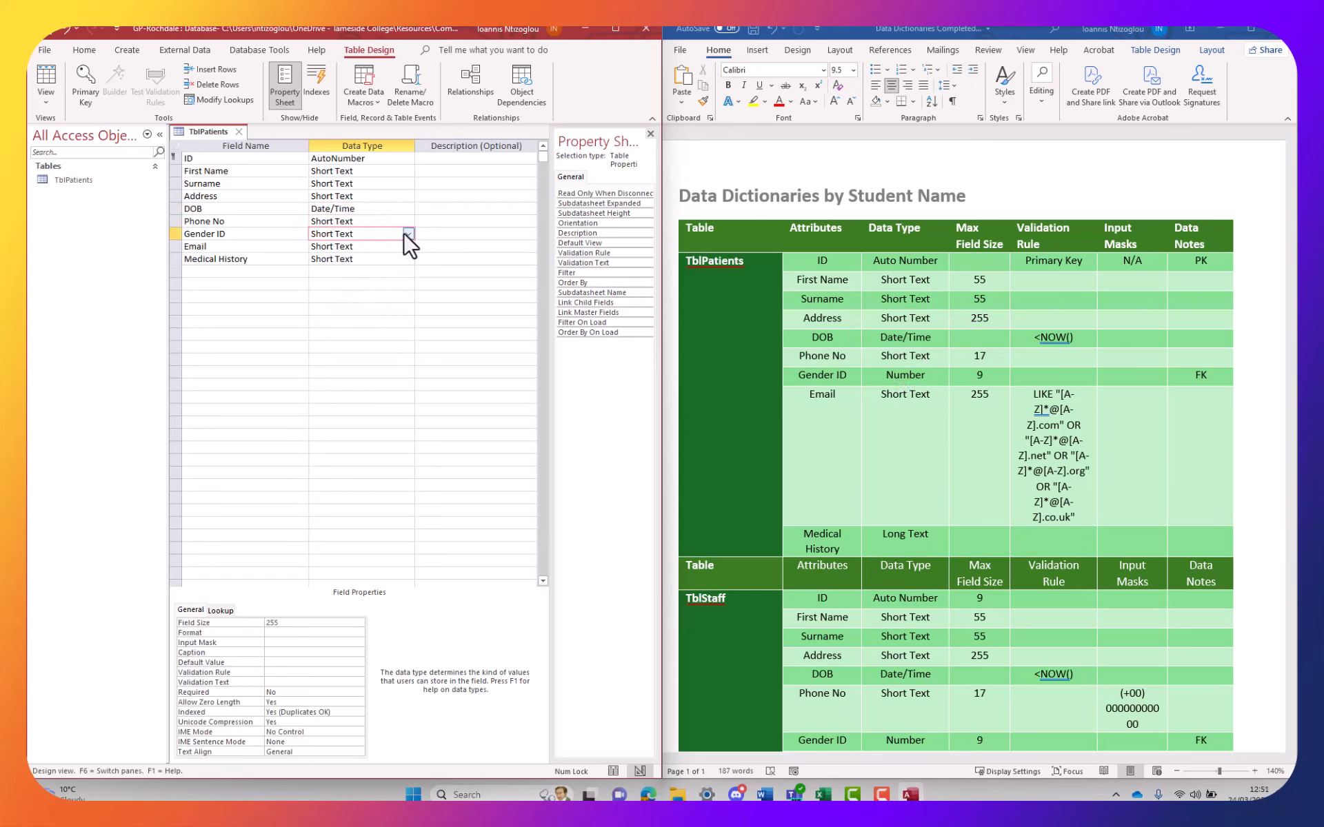
pyautogui.click(409, 235)
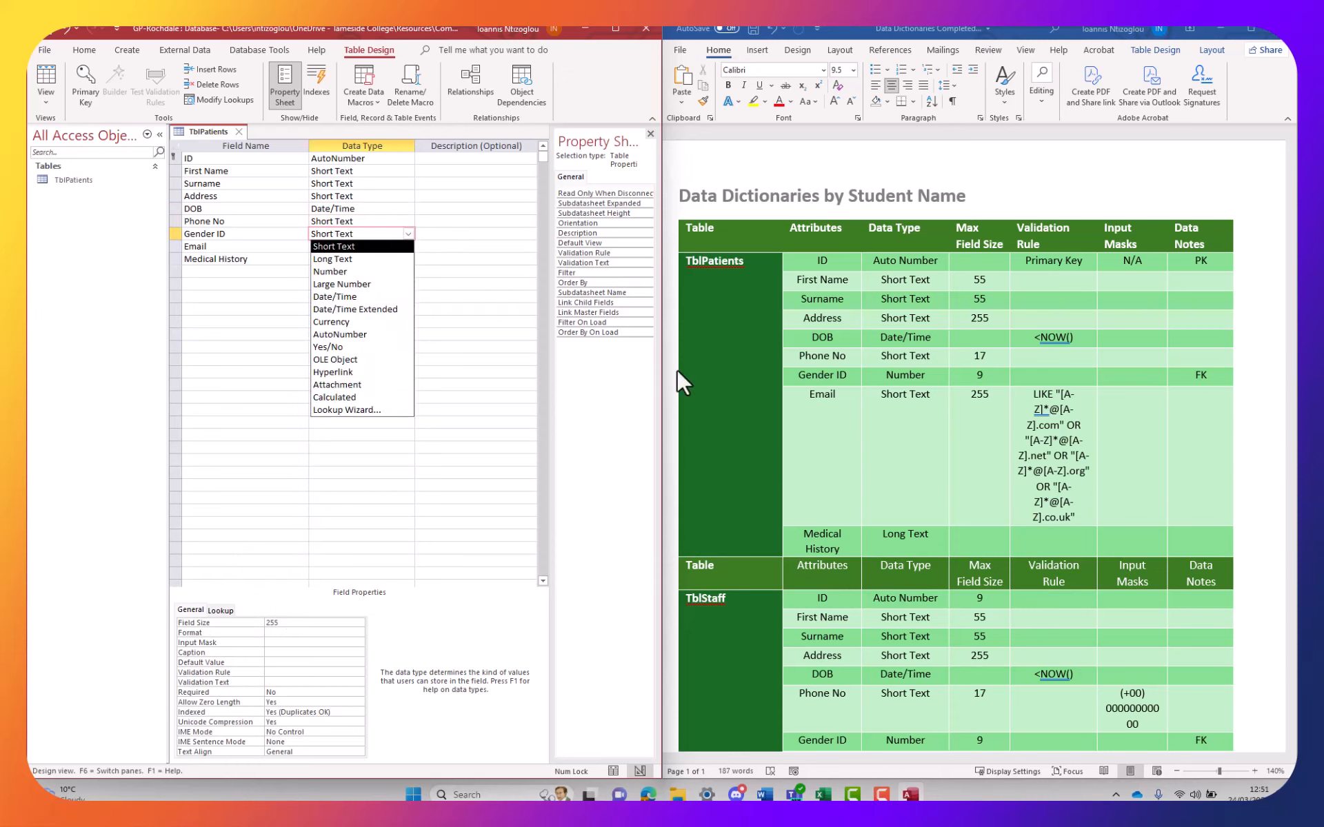
pyautogui.click(344, 273)
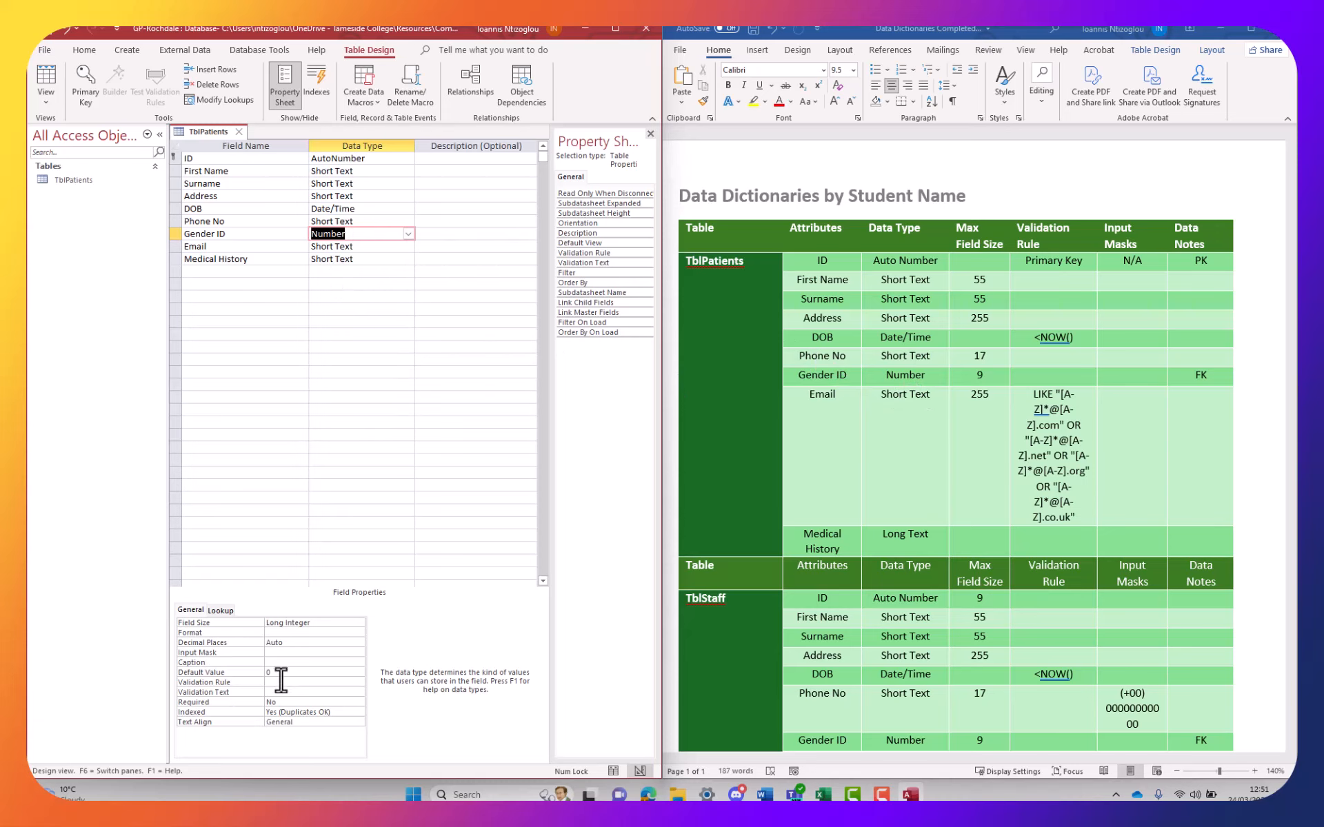
# Clear the 9 from the dictionary's Gender ID size and make Medical History Long Text
pyautogui.click(990, 378)
pyautogui.doubleClick(980, 376)
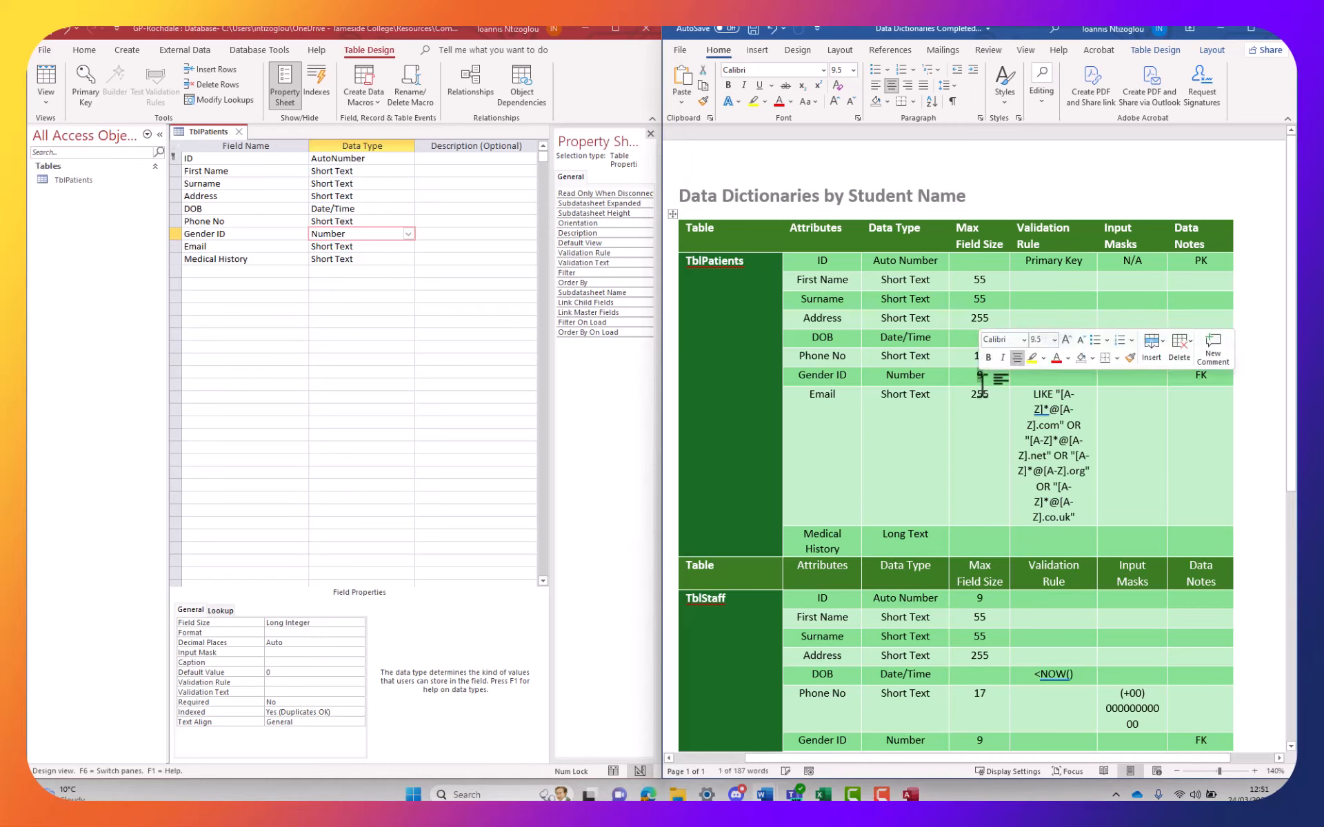
pyautogui.press('Delete')
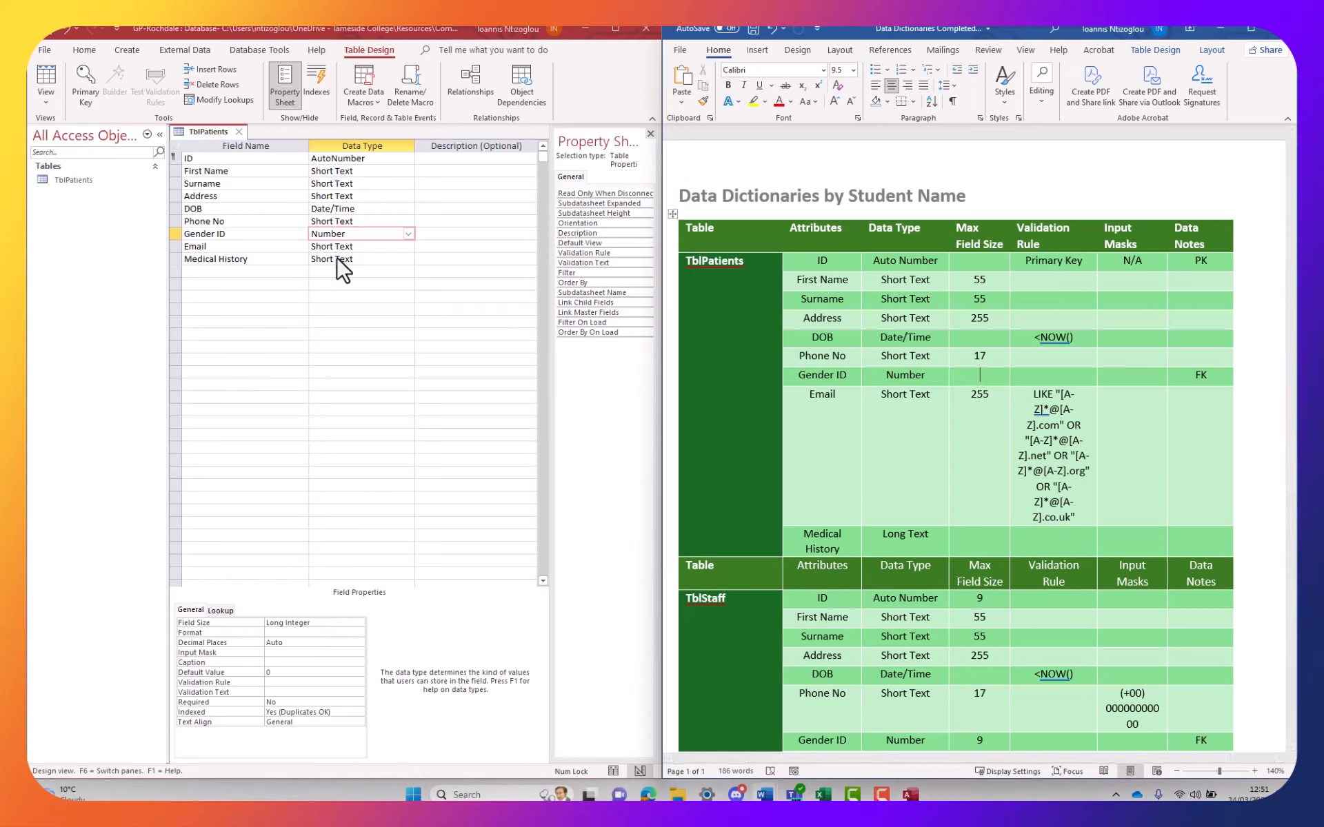
pyautogui.click(354, 247)
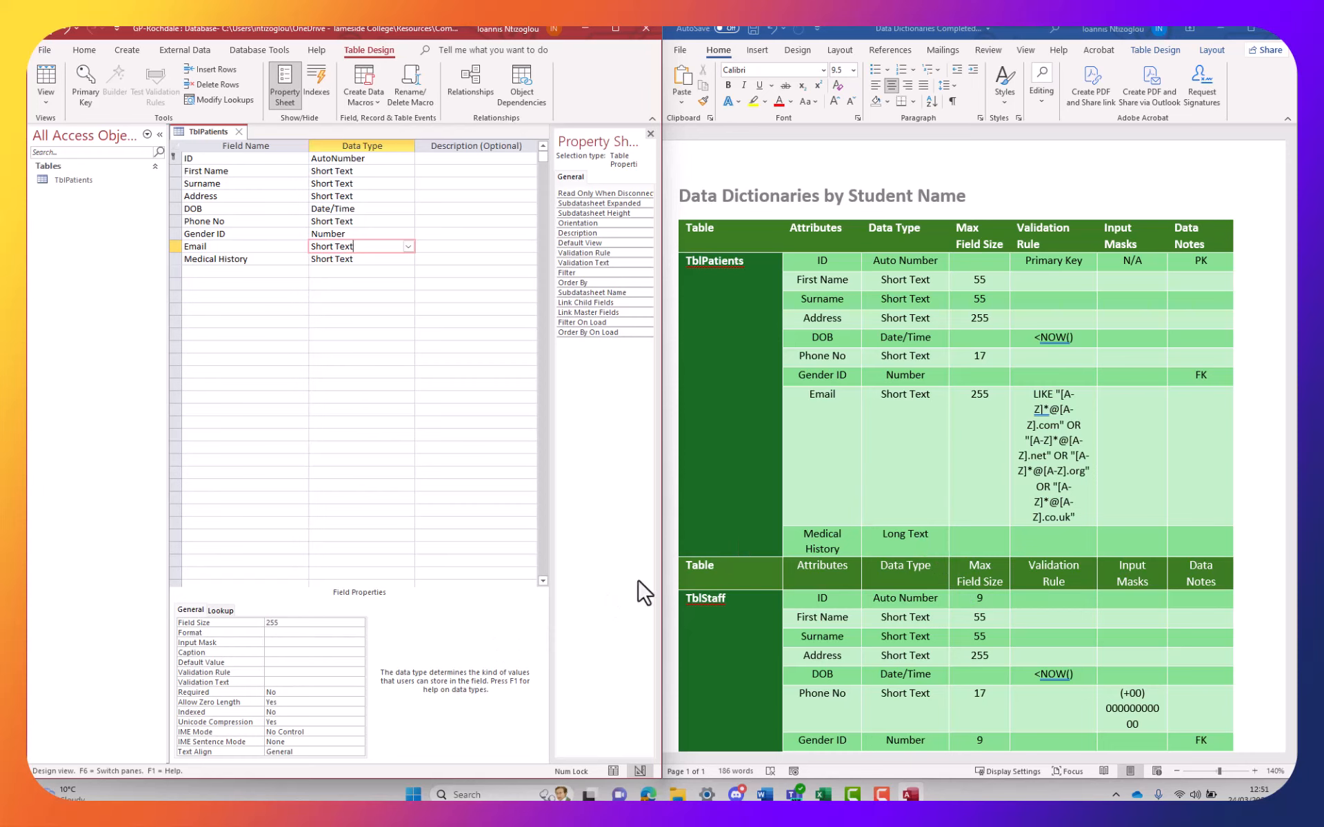
pyautogui.click(342, 260)
pyautogui.click(408, 259)
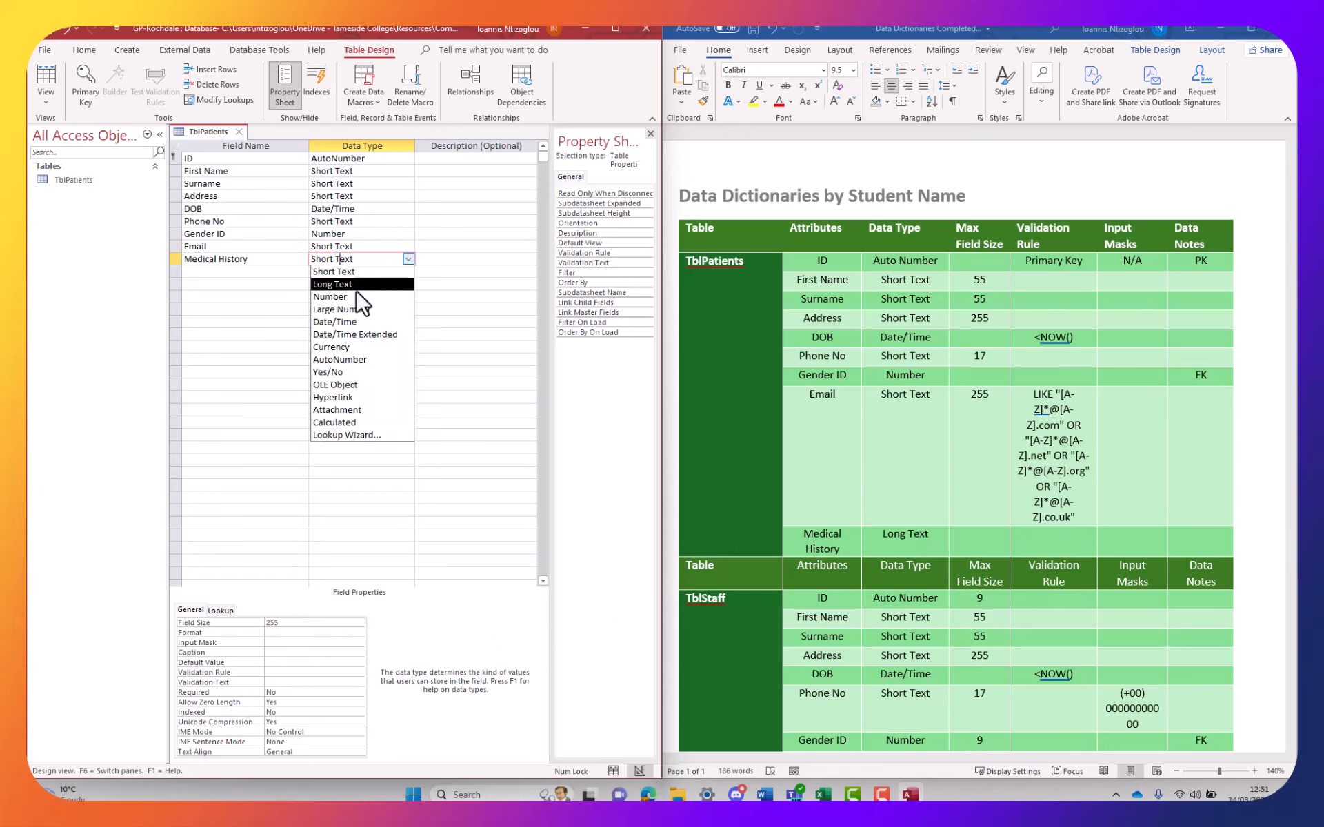
pyautogui.click(357, 289)
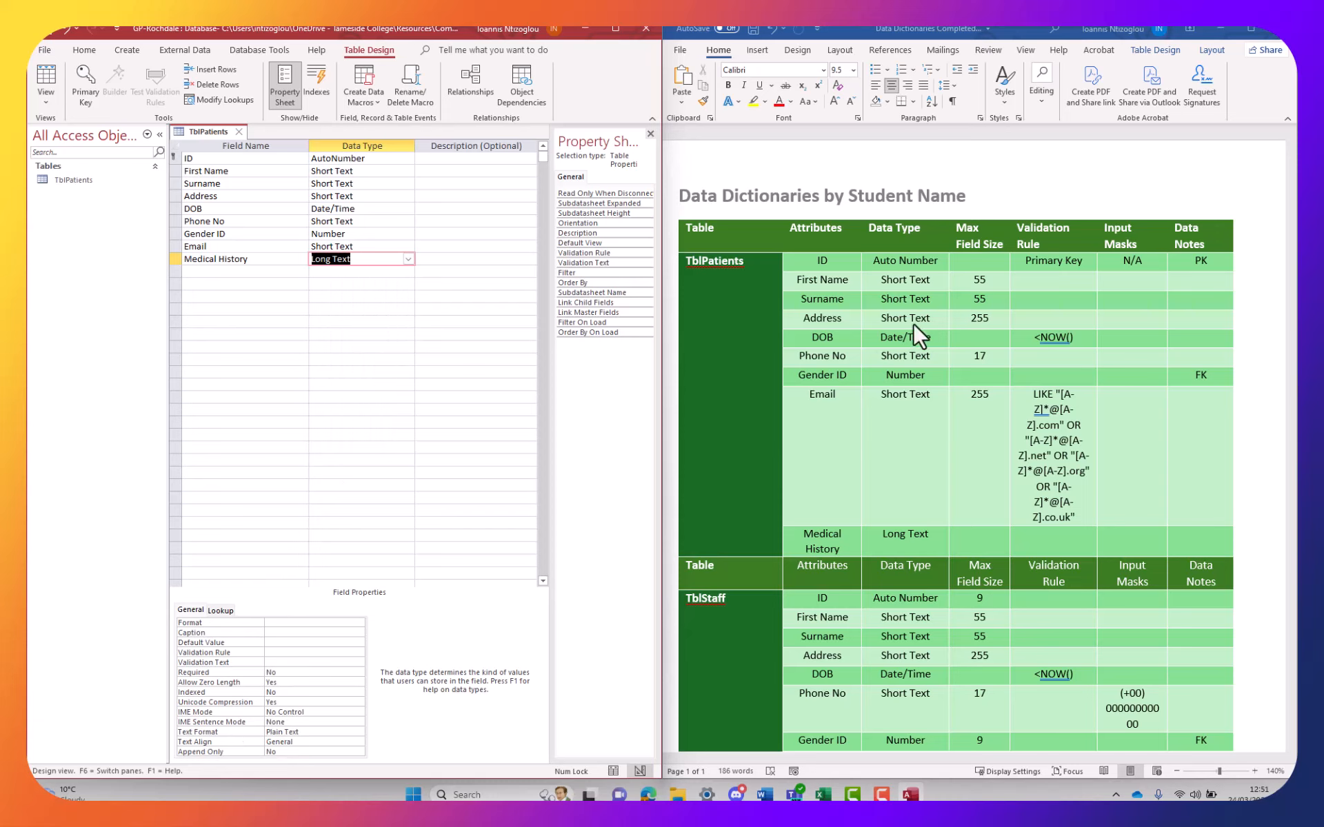
# Give DOB the validation rule <Now() copied from the dictionary
pyautogui.click(1053, 338)
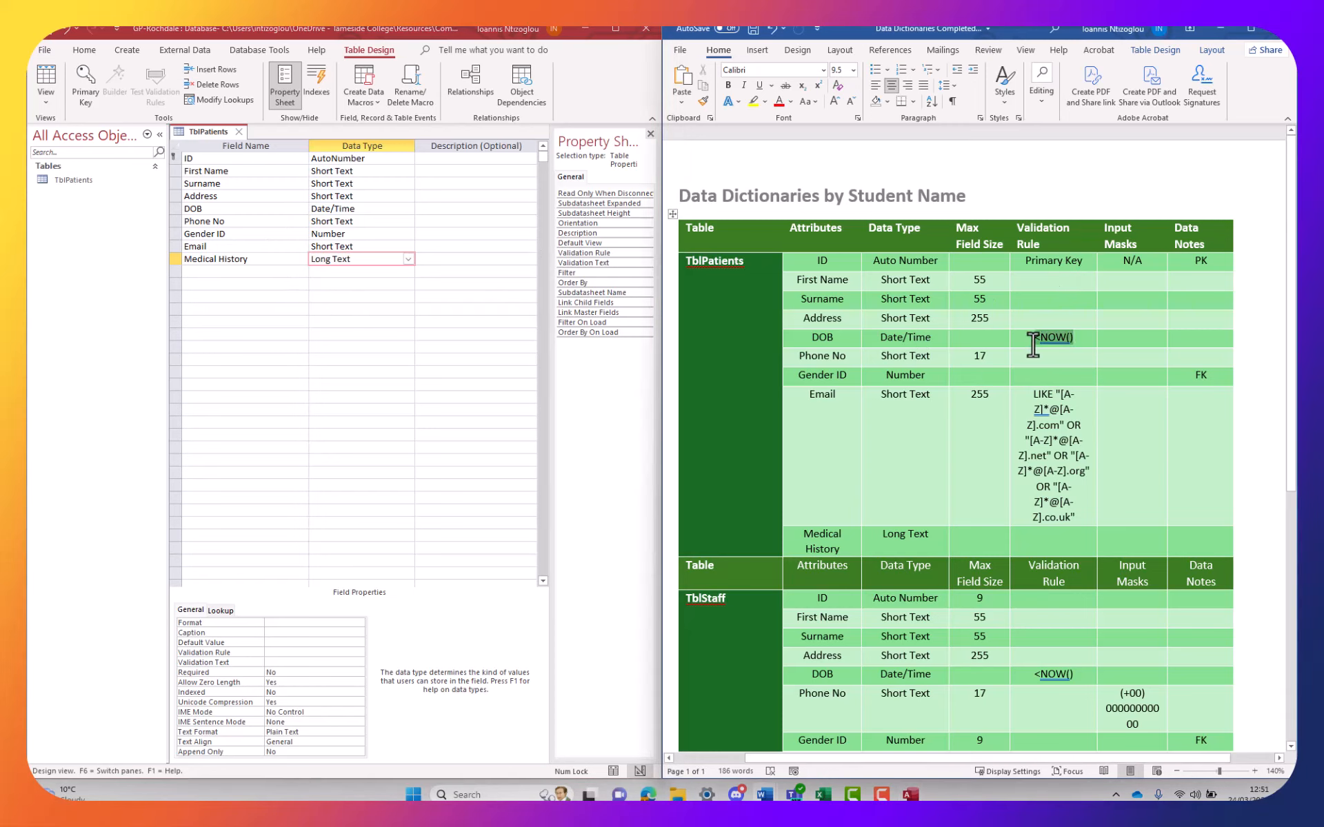
pyautogui.rightClick(1047, 342)
pyautogui.click(1092, 377)
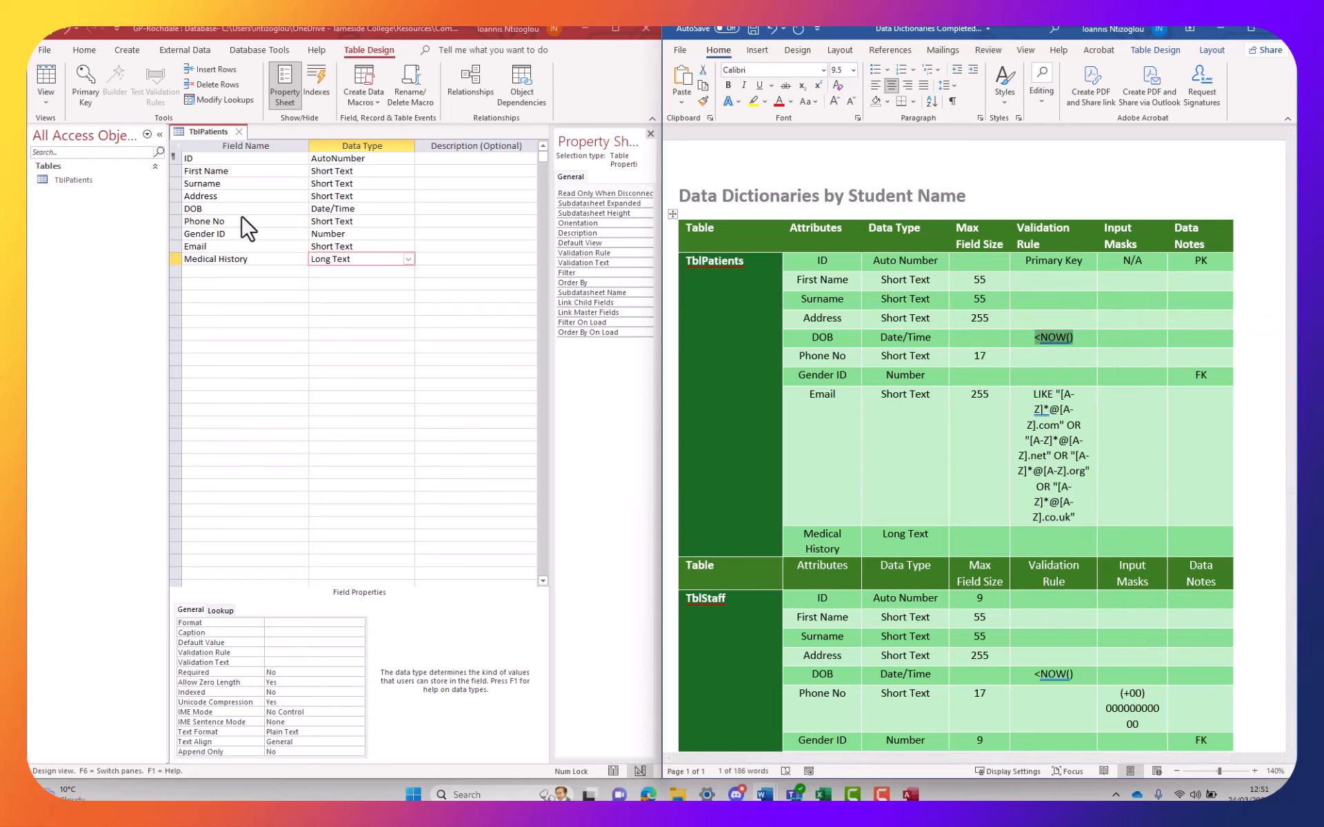
pyautogui.click(350, 208)
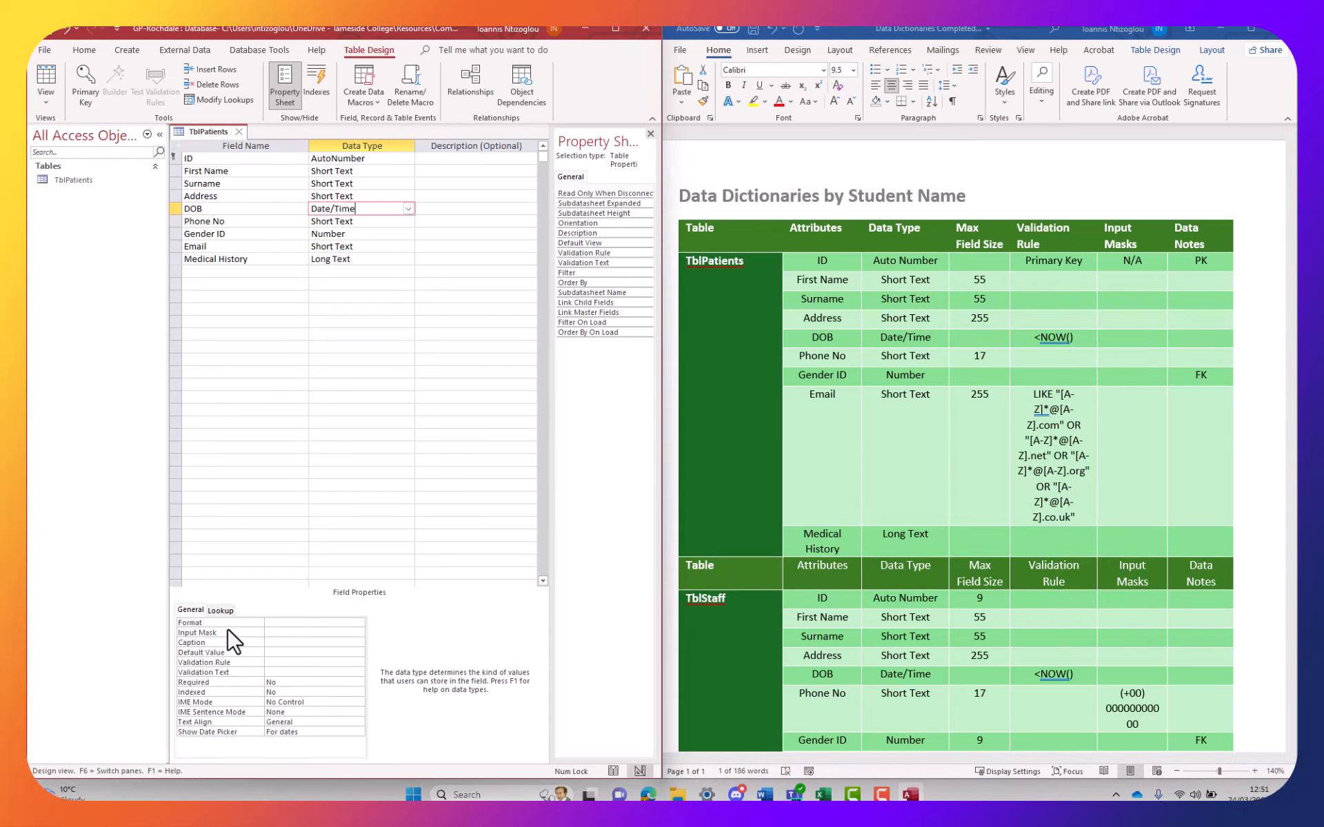
pyautogui.click(240, 663)
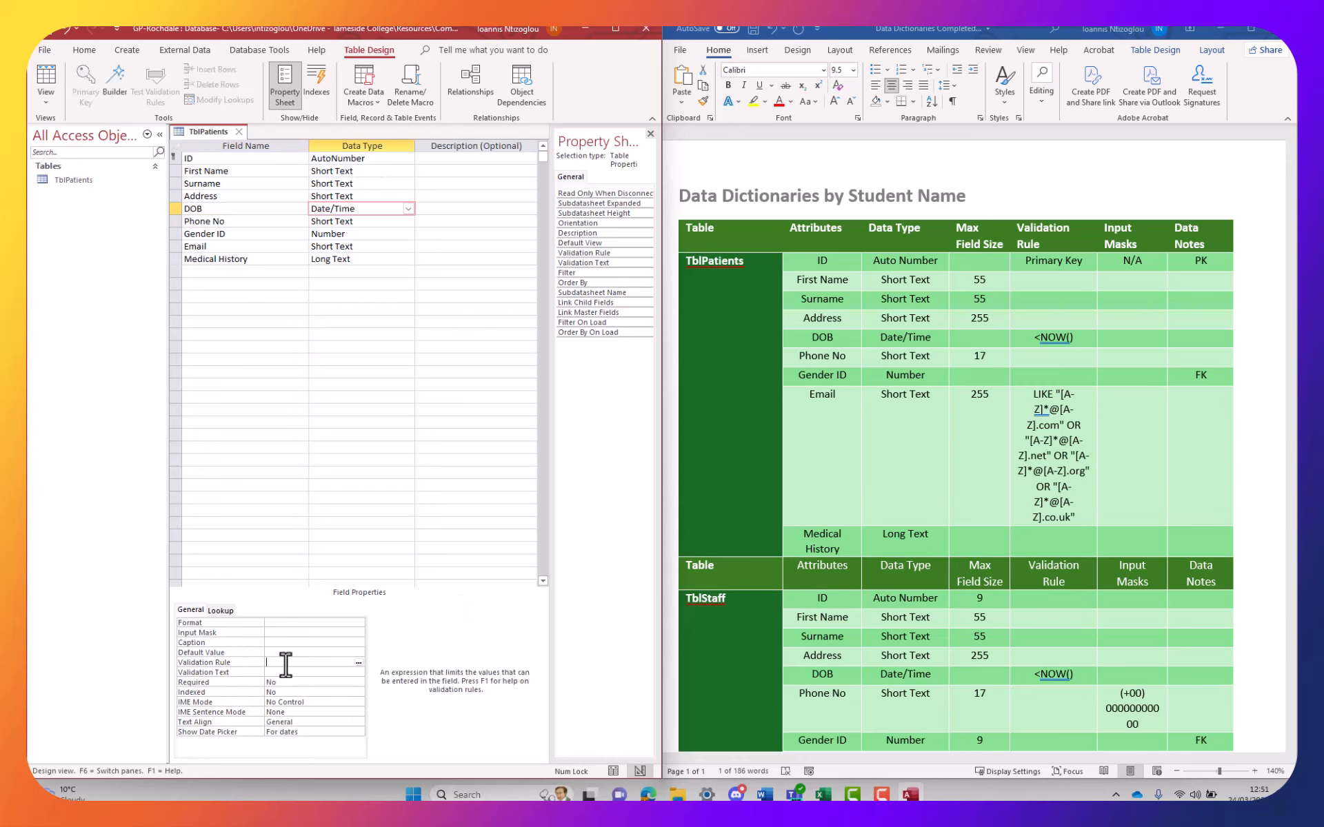
pyautogui.rightClick(285, 664)
pyautogui.click(326, 733)
# Paste the dictionary's .com/.net/.org/.co.uk pattern as Email's validation rule
pyautogui.click(1045, 448)
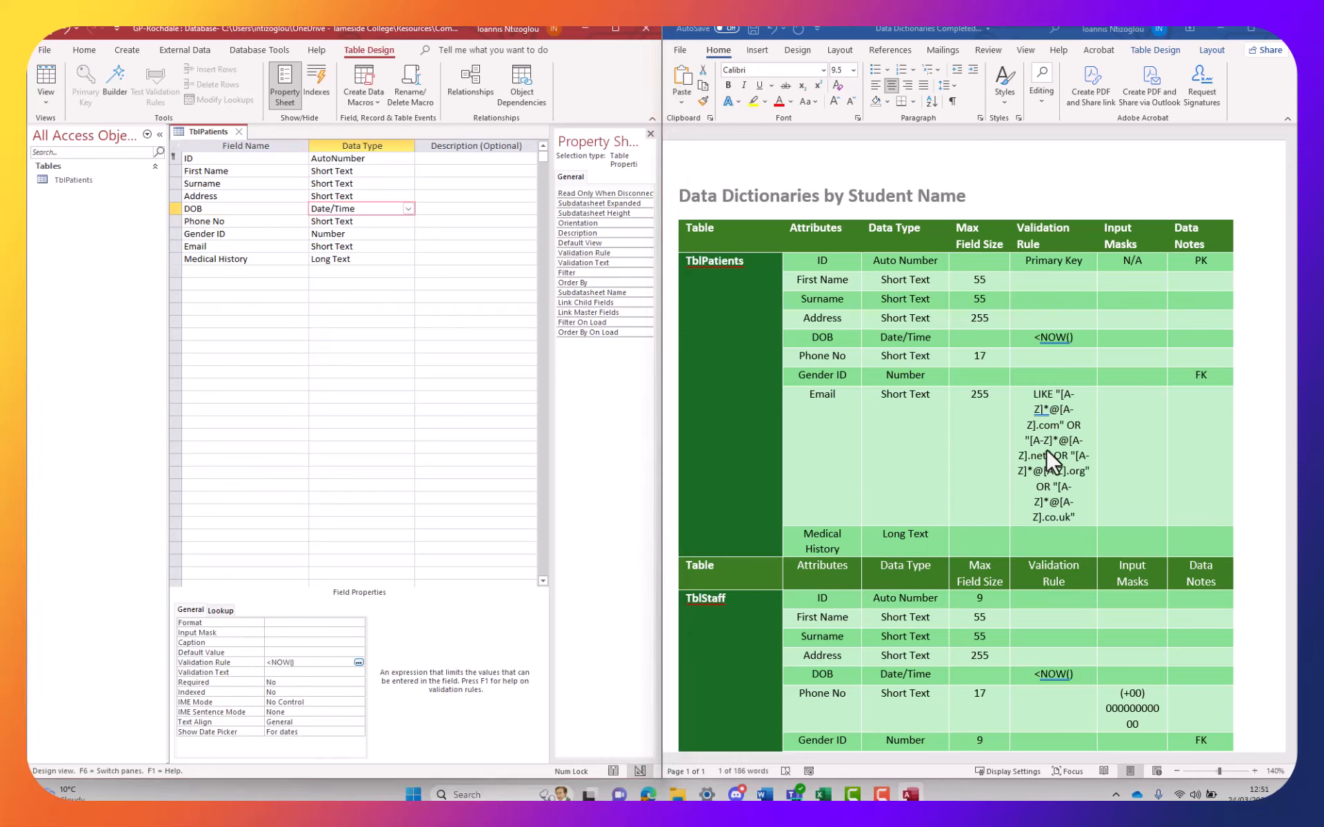
pyautogui.moveTo(1078, 522); pyautogui.dragTo(1034, 409)
pyautogui.rightClick(1037, 415)
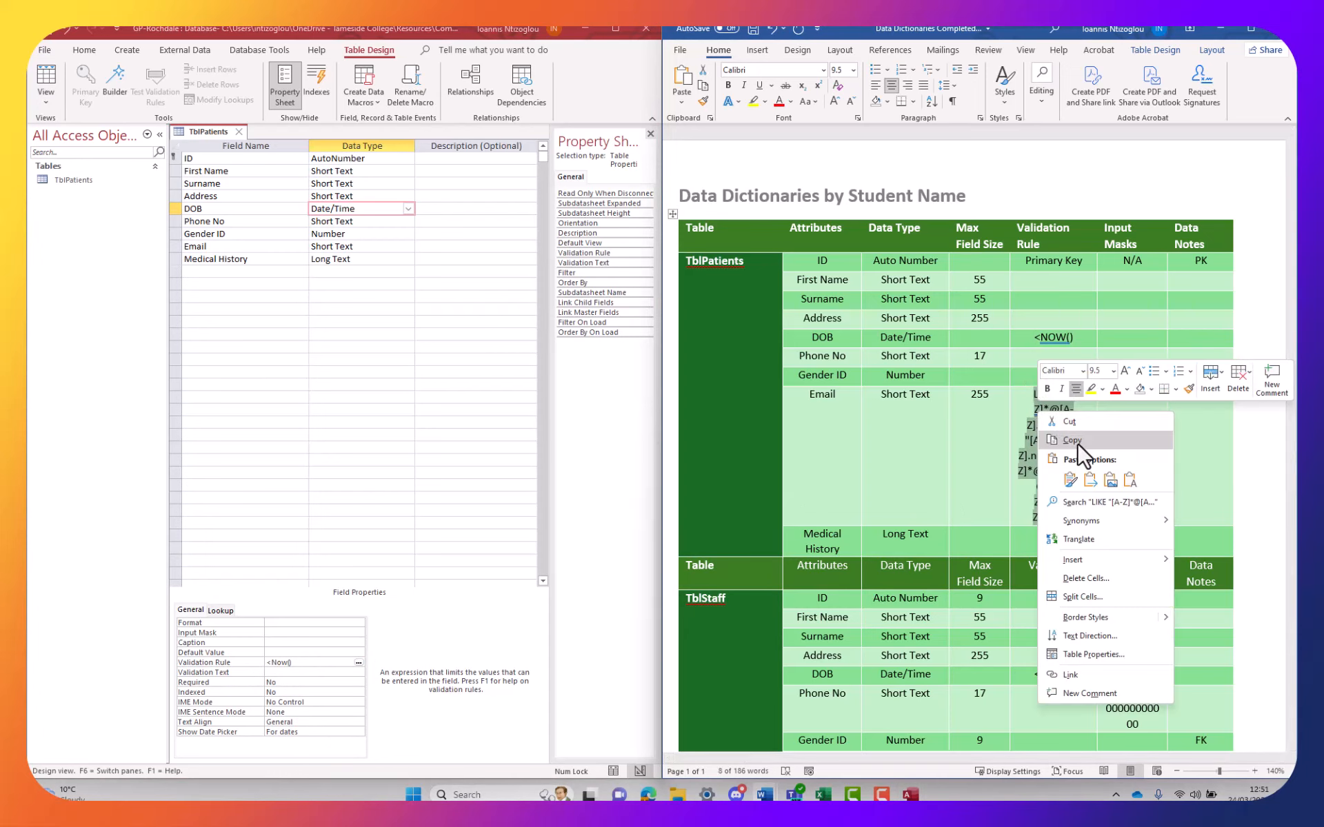
pyautogui.click(1075, 442)
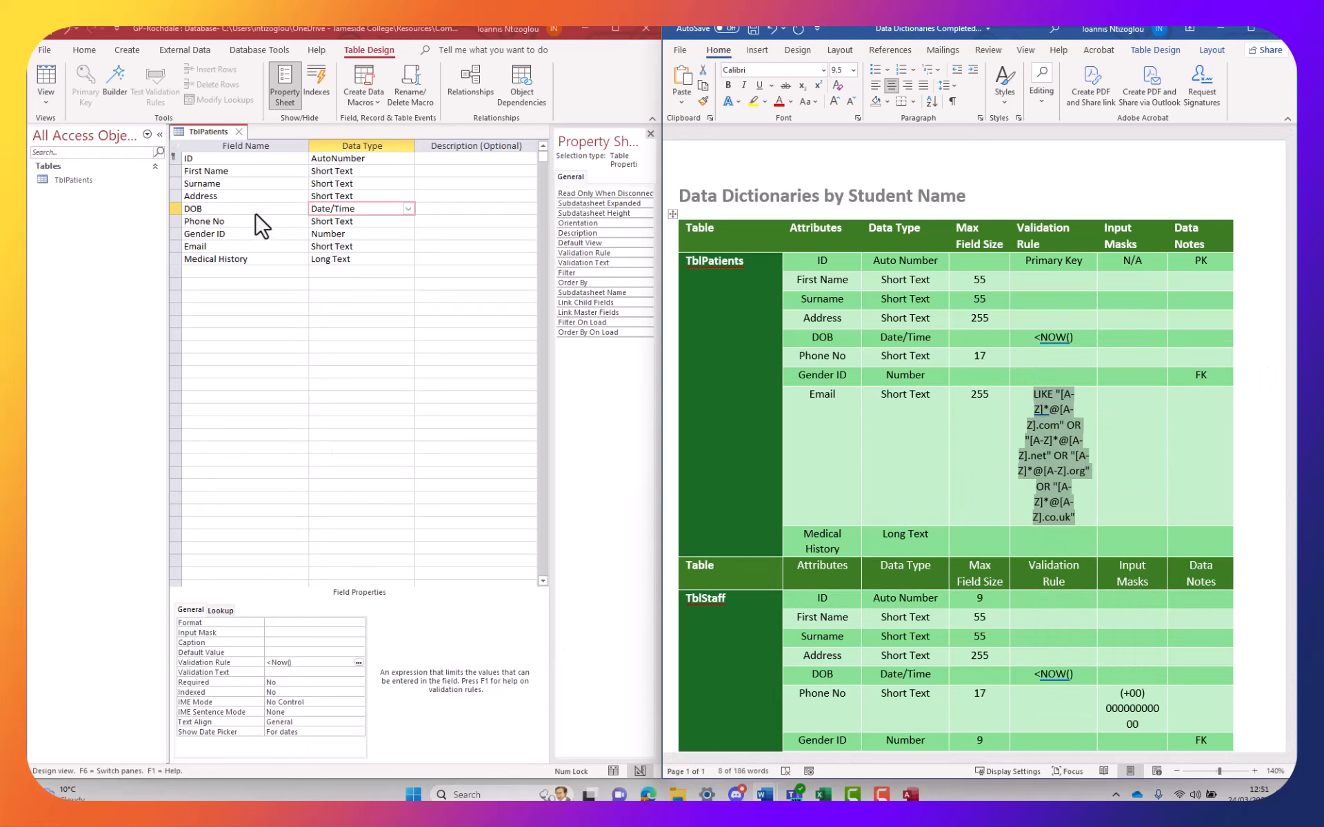
pyautogui.click(345, 247)
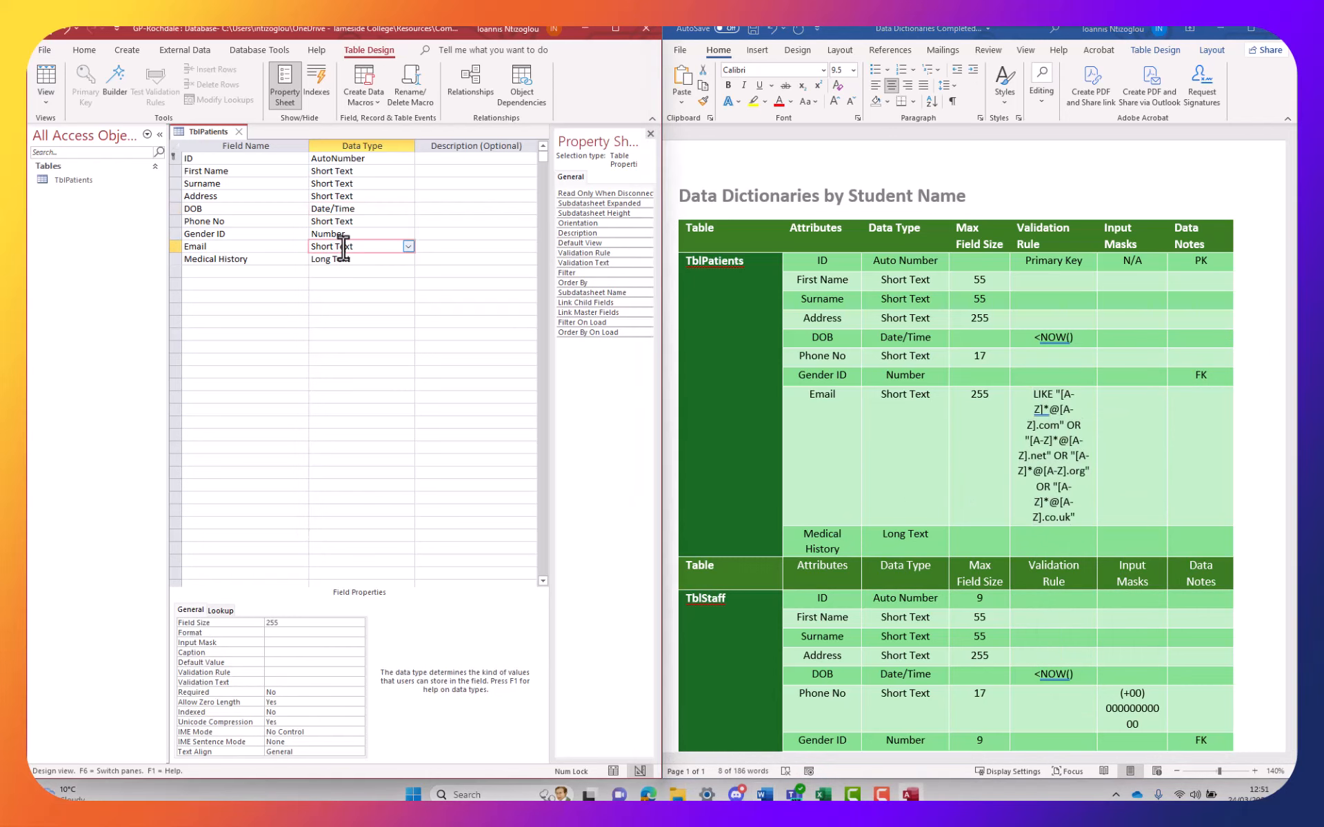
pyautogui.click(276, 672)
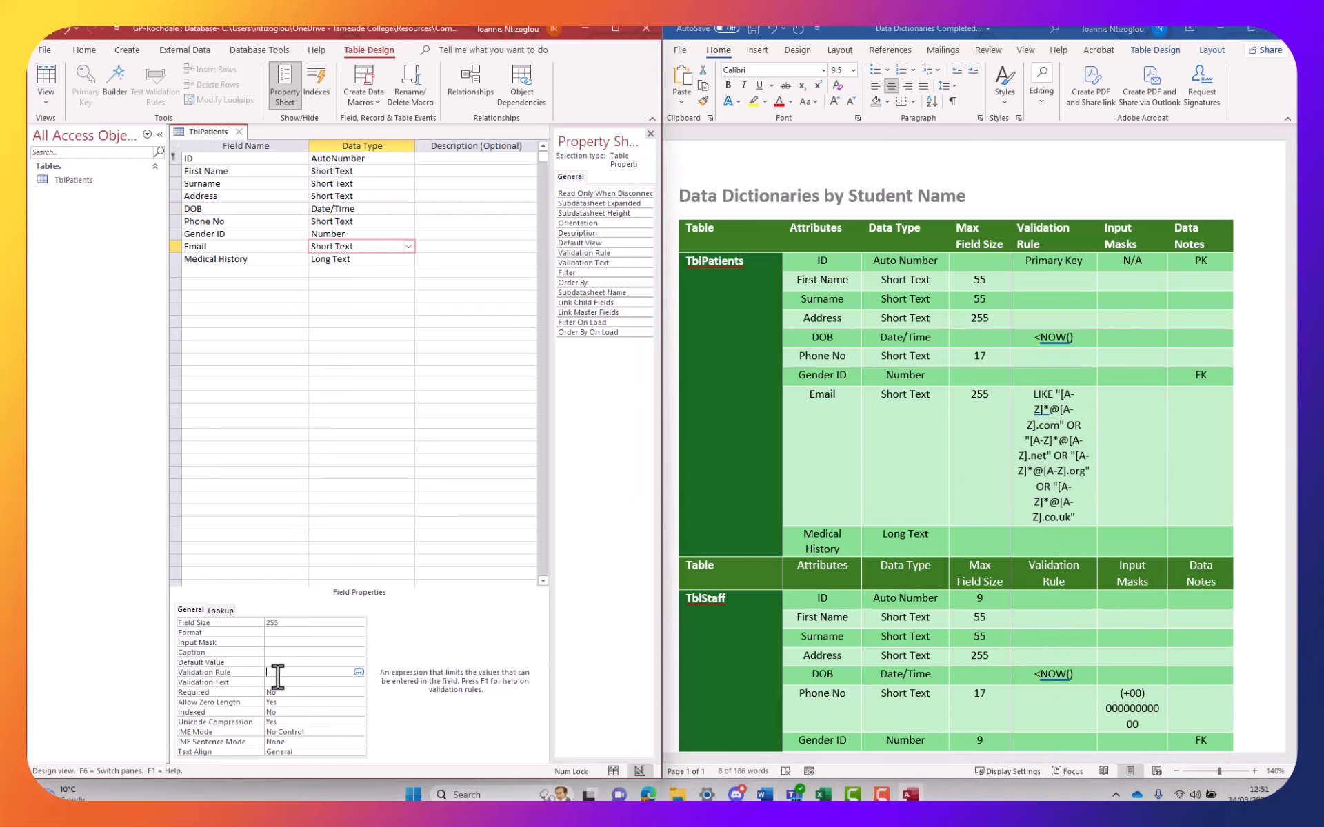
pyautogui.rightClick(278, 674)
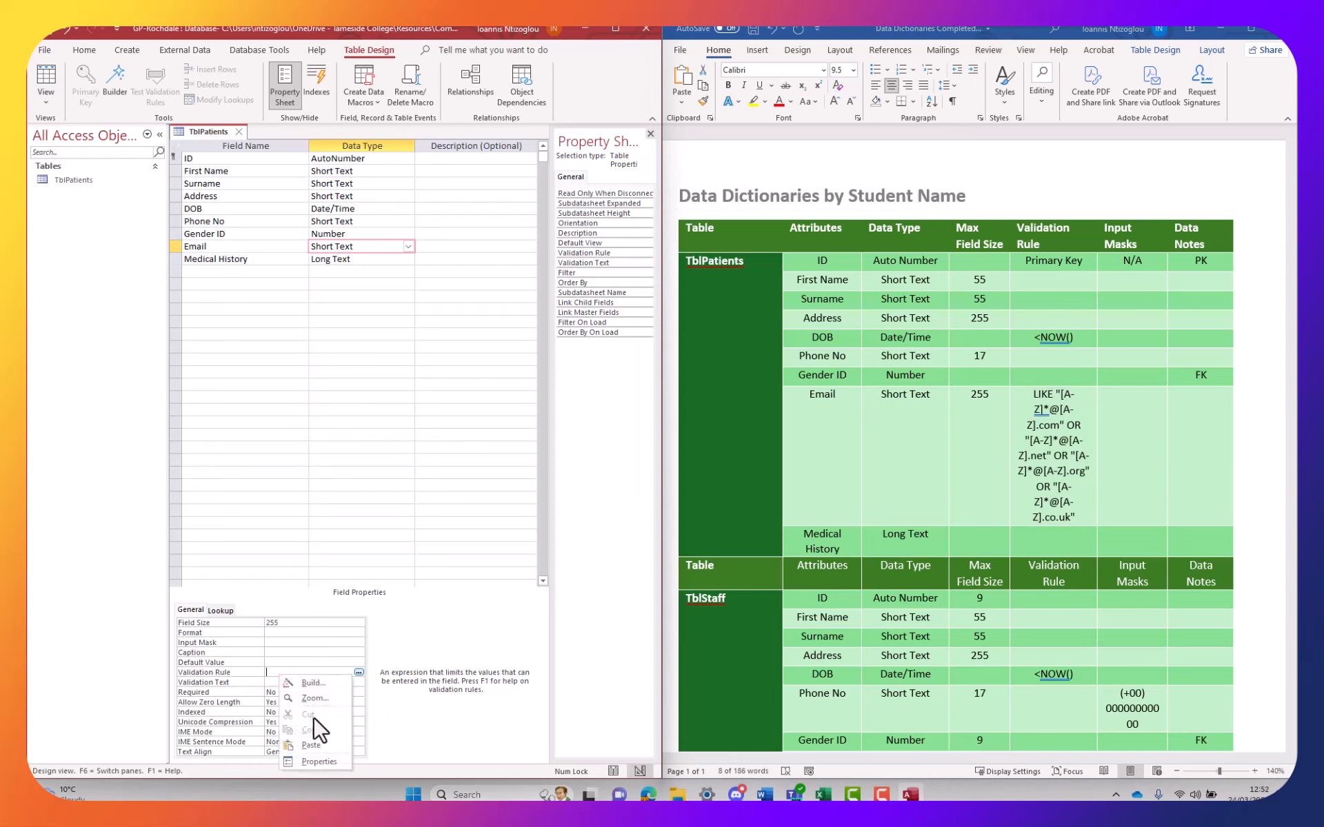
pyautogui.click(316, 742)
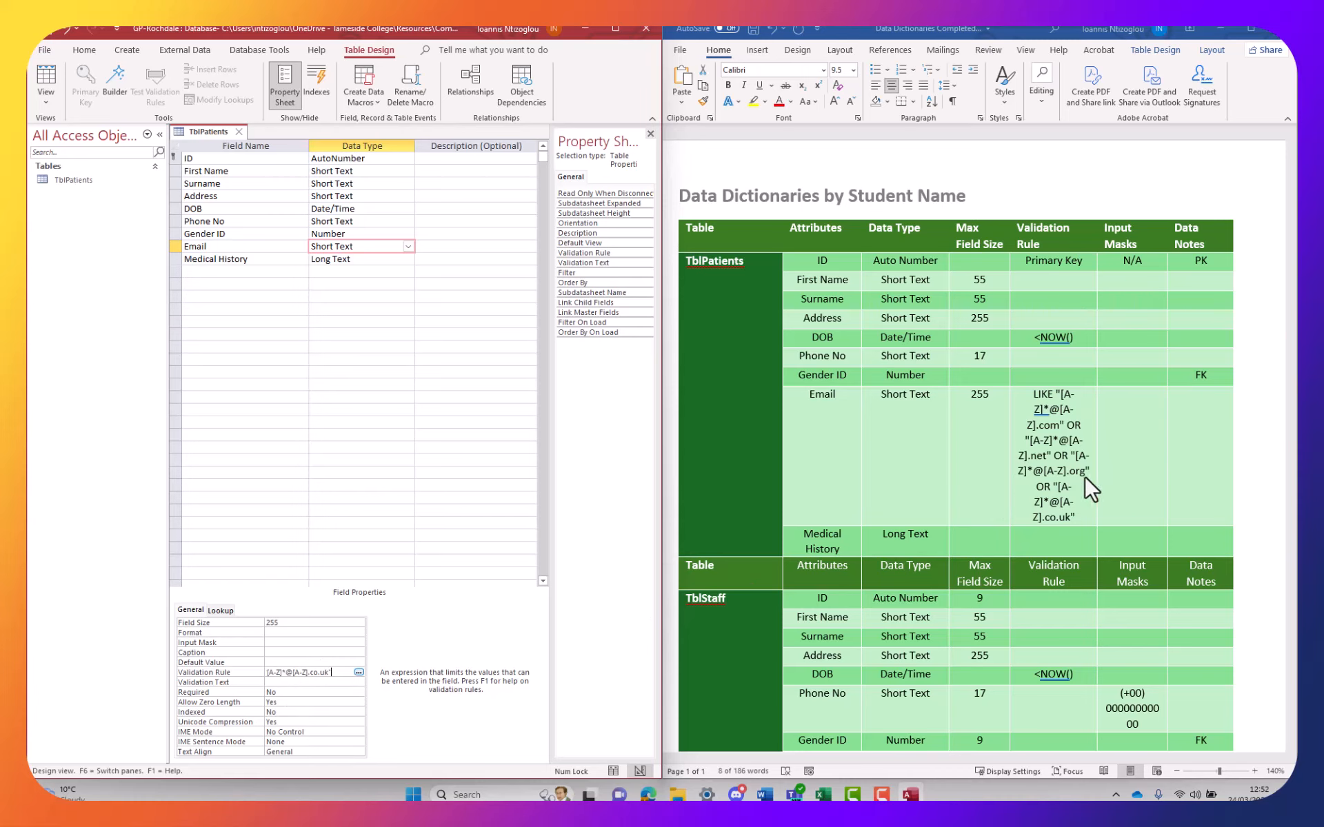
pyautogui.scroll(-3, 1062, 499)
pyautogui.scroll(3, 1044, 367)
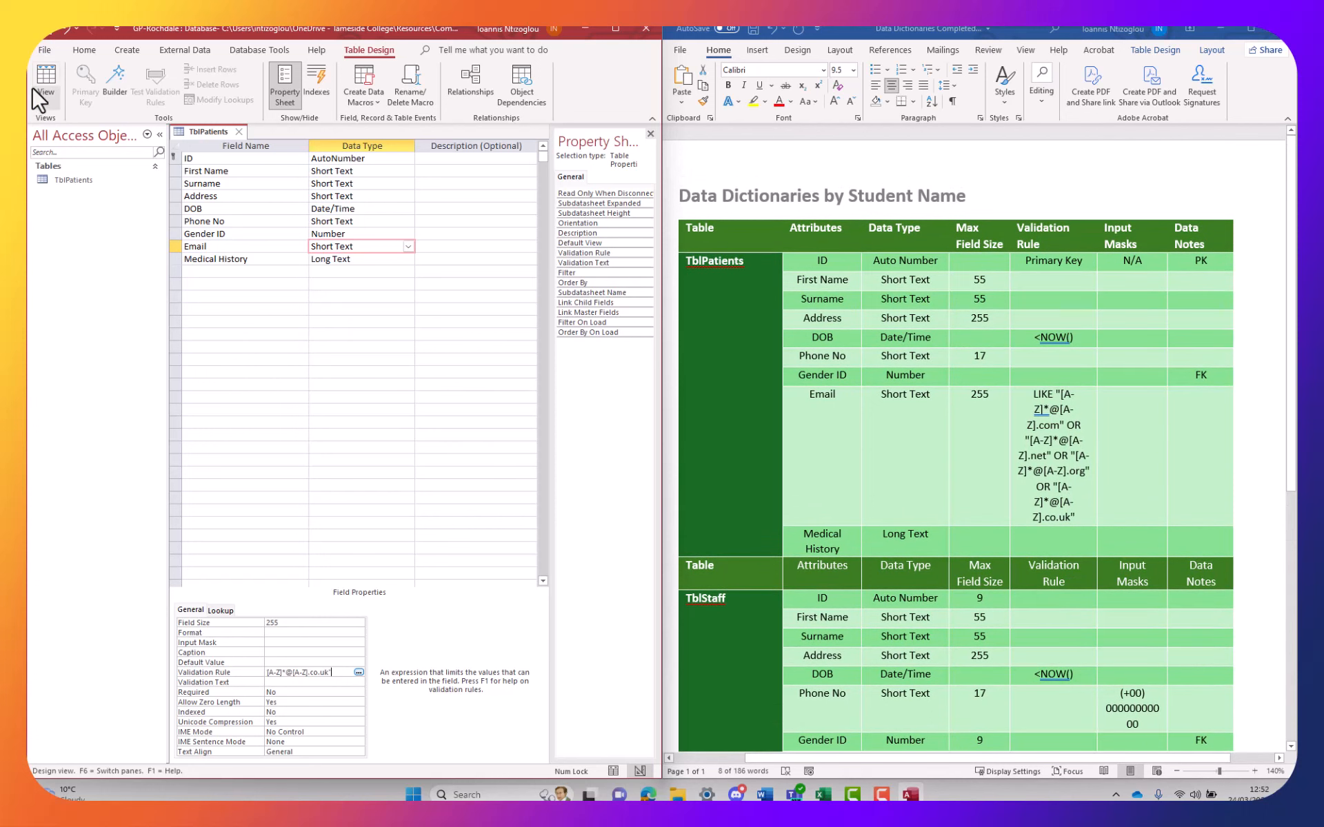
# Save the design and open TblPatients maximised in Datasheet view
pyautogui.click(46, 32)
pyautogui.click(43, 86)
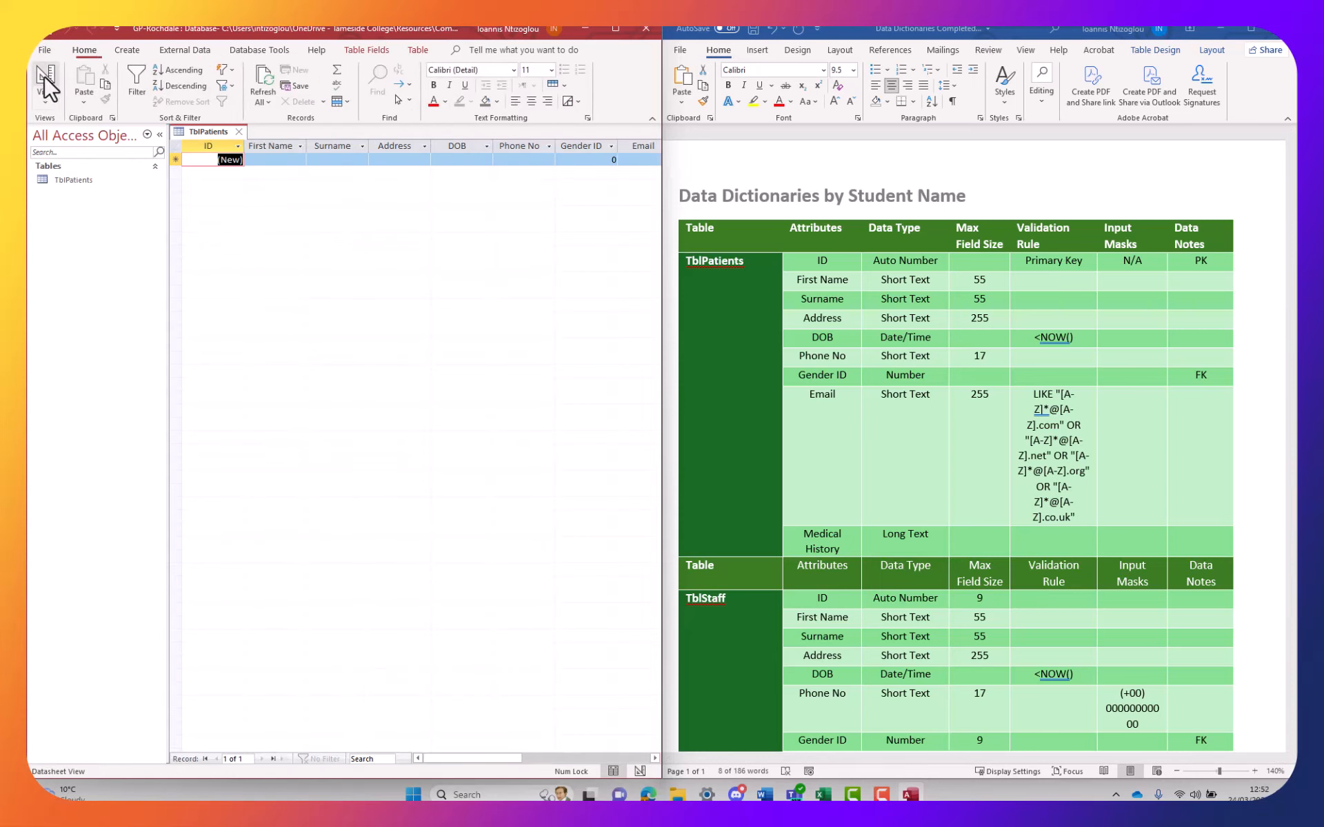
pyautogui.click(617, 28)
# Enter the first record's first name, surname and address, then start its DOB
pyautogui.click(273, 158)
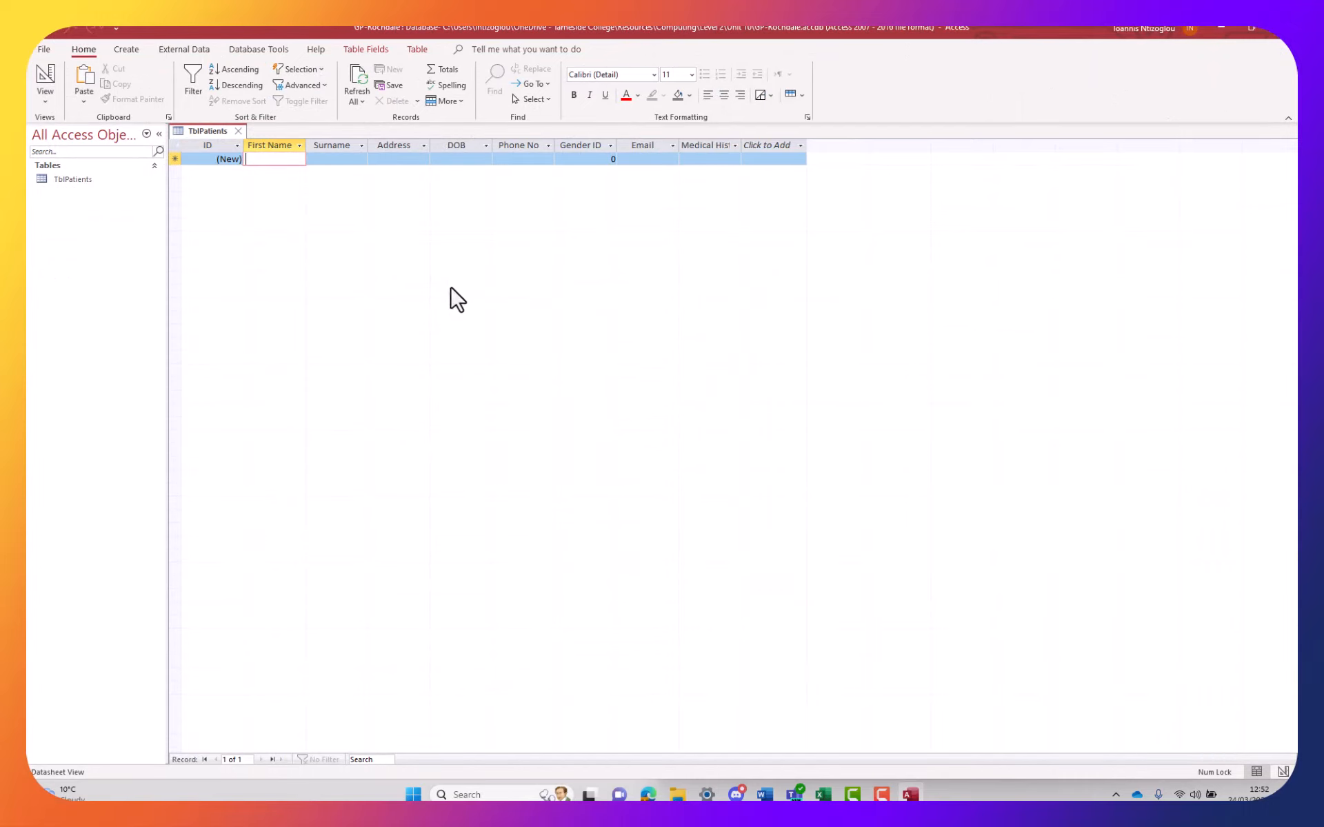
pyautogui.write('David')
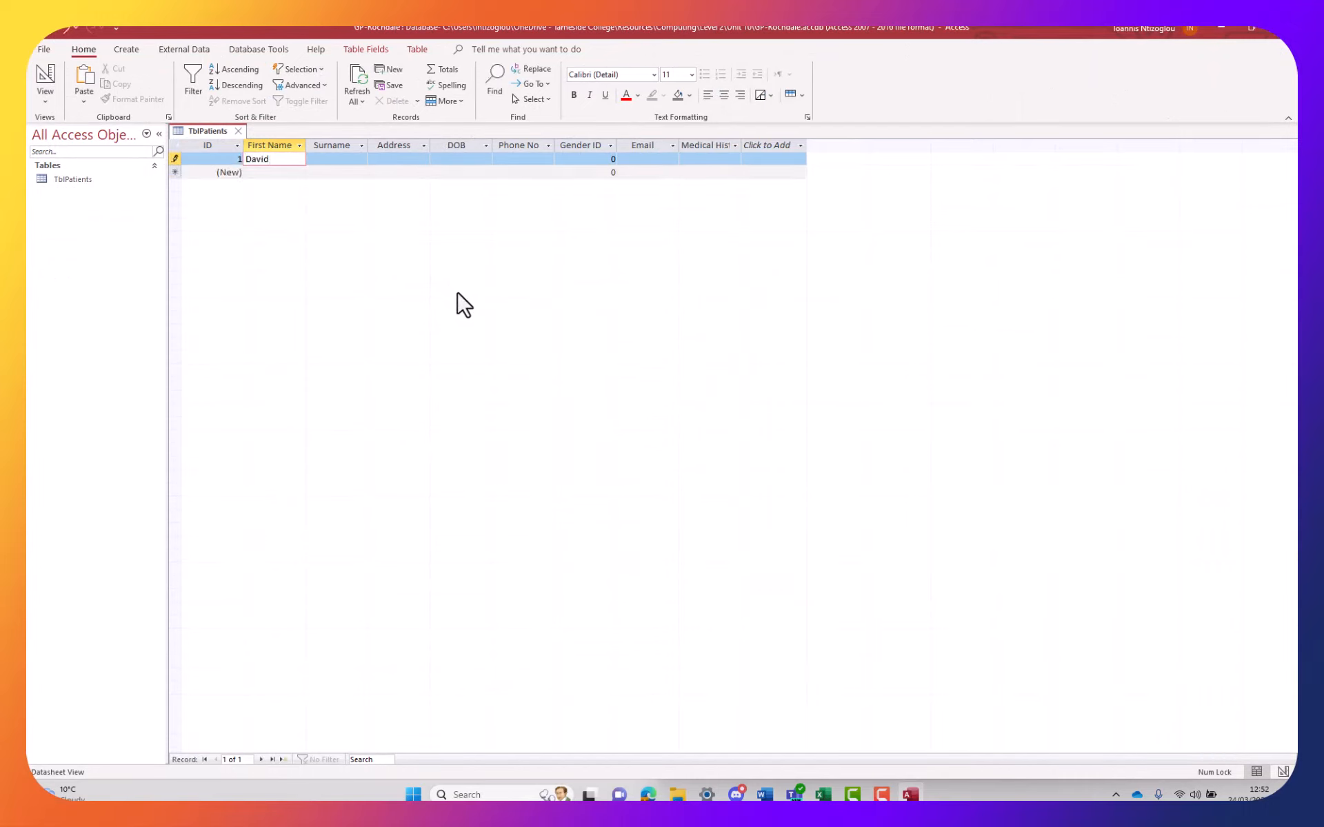
pyautogui.press('Tab')
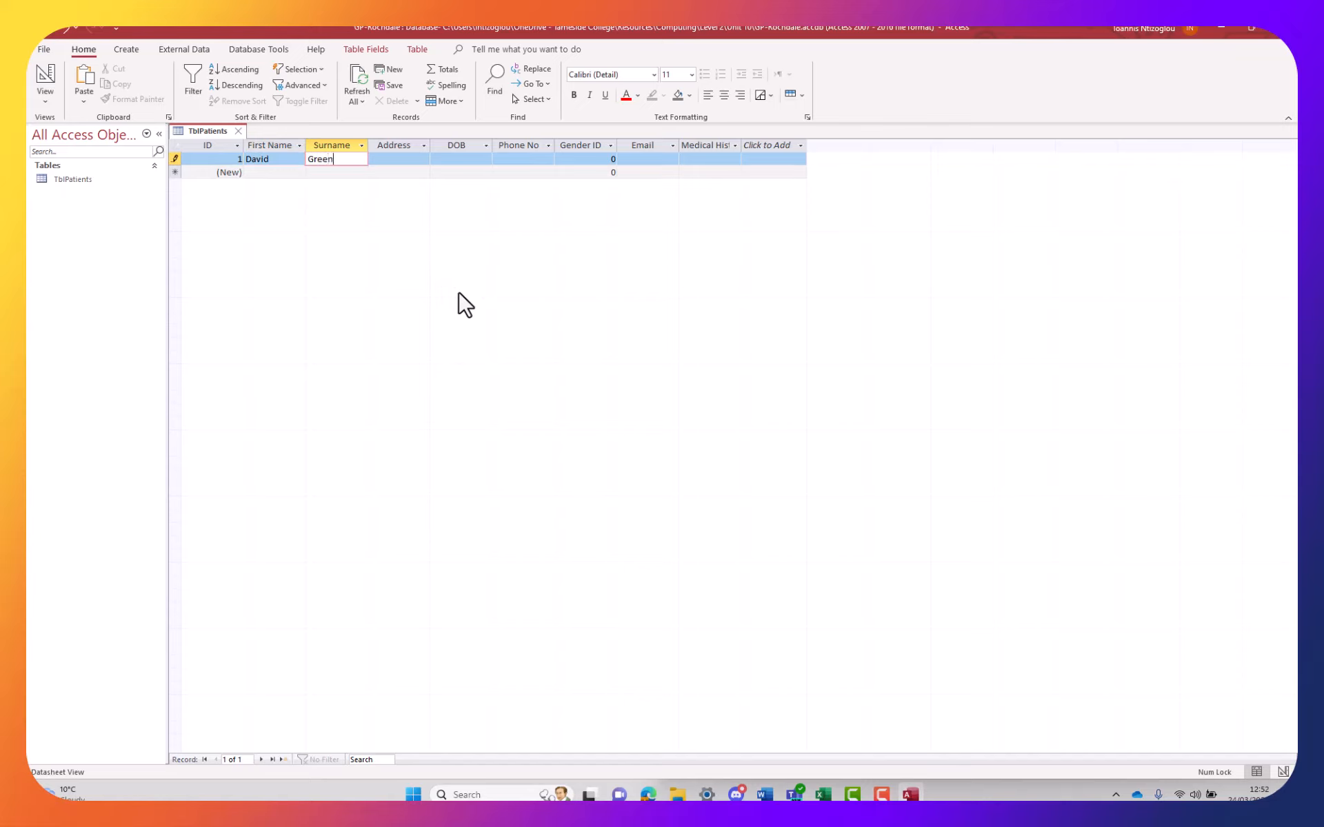
pyautogui.press('Tab')
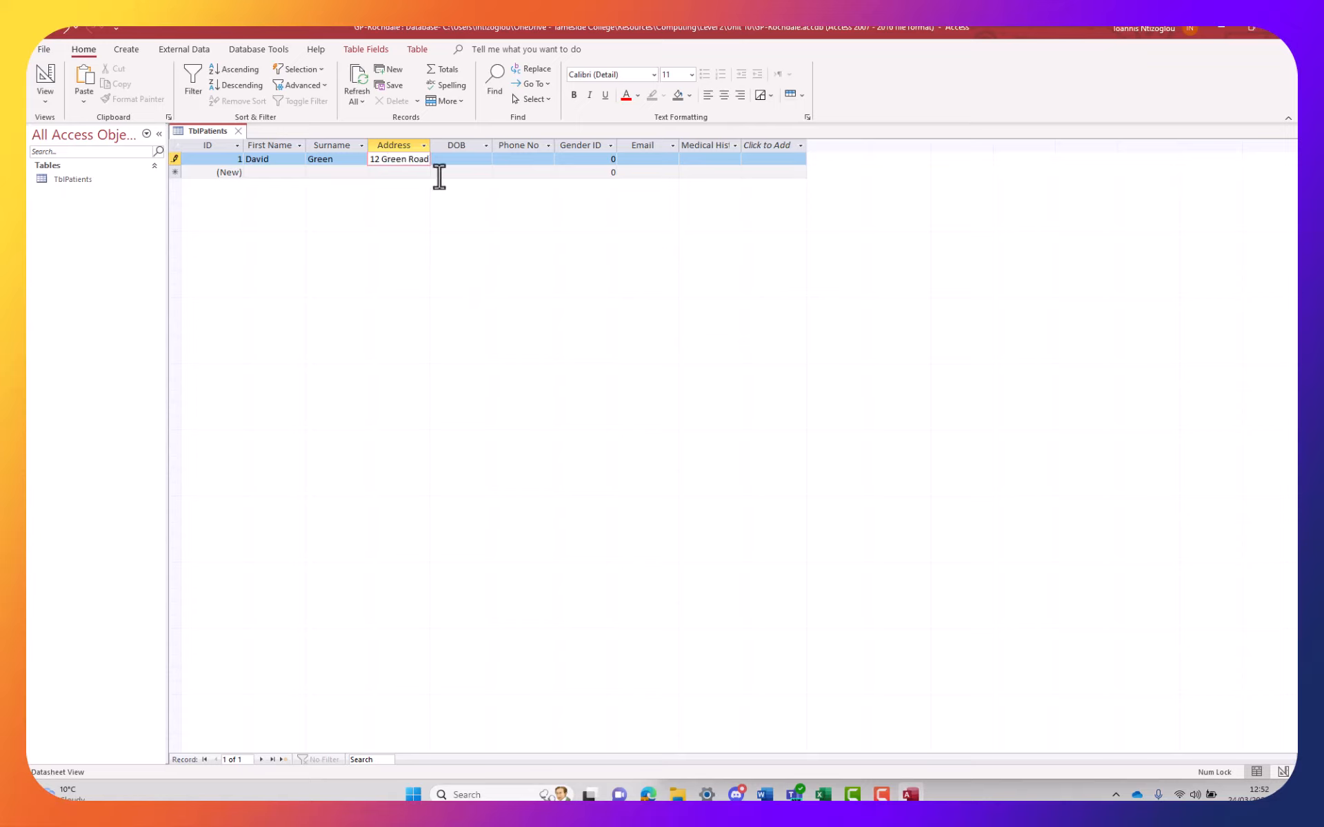
pyautogui.click(452, 162)
pyautogui.click(455, 162)
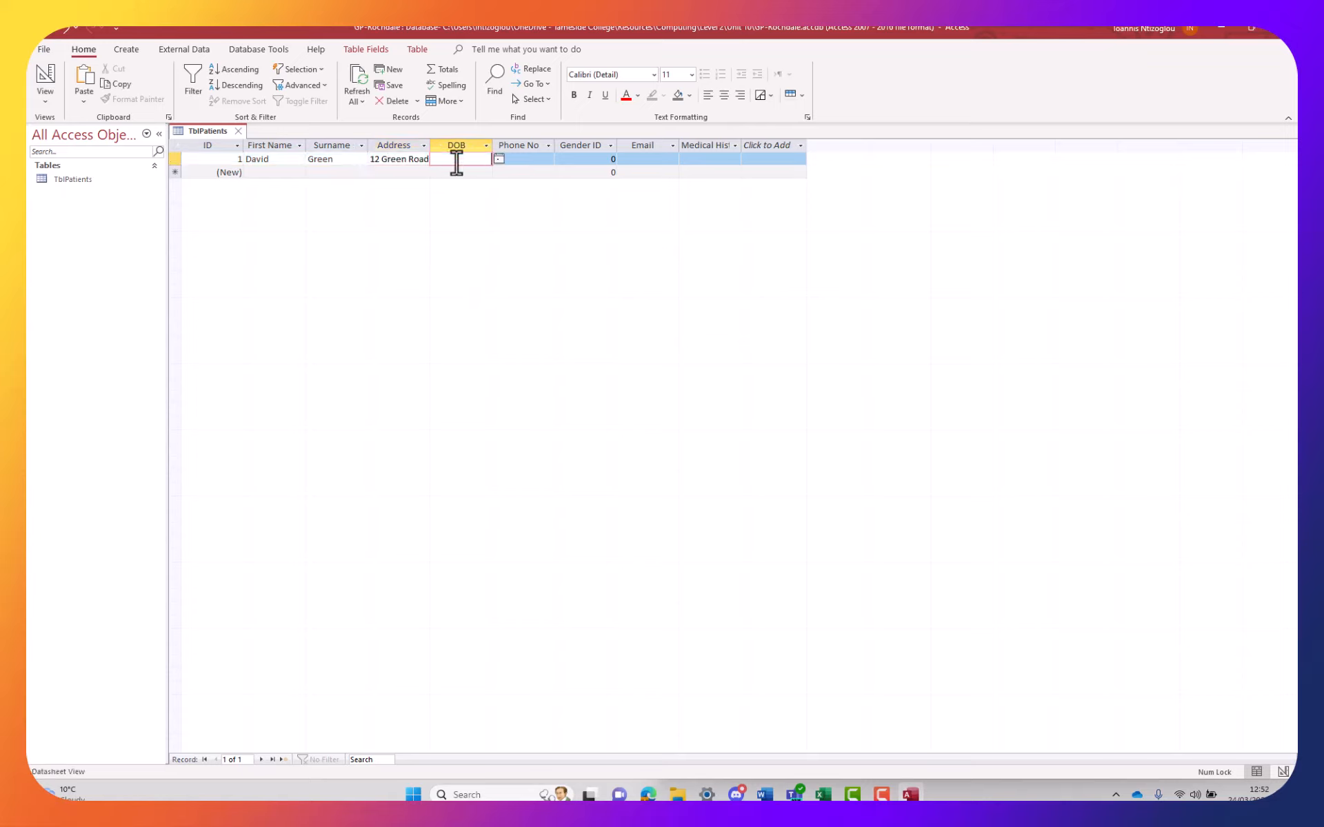
# Try a DOB of 25 March 2024 and dismiss the validation error it triggers
pyautogui.click(499, 160)
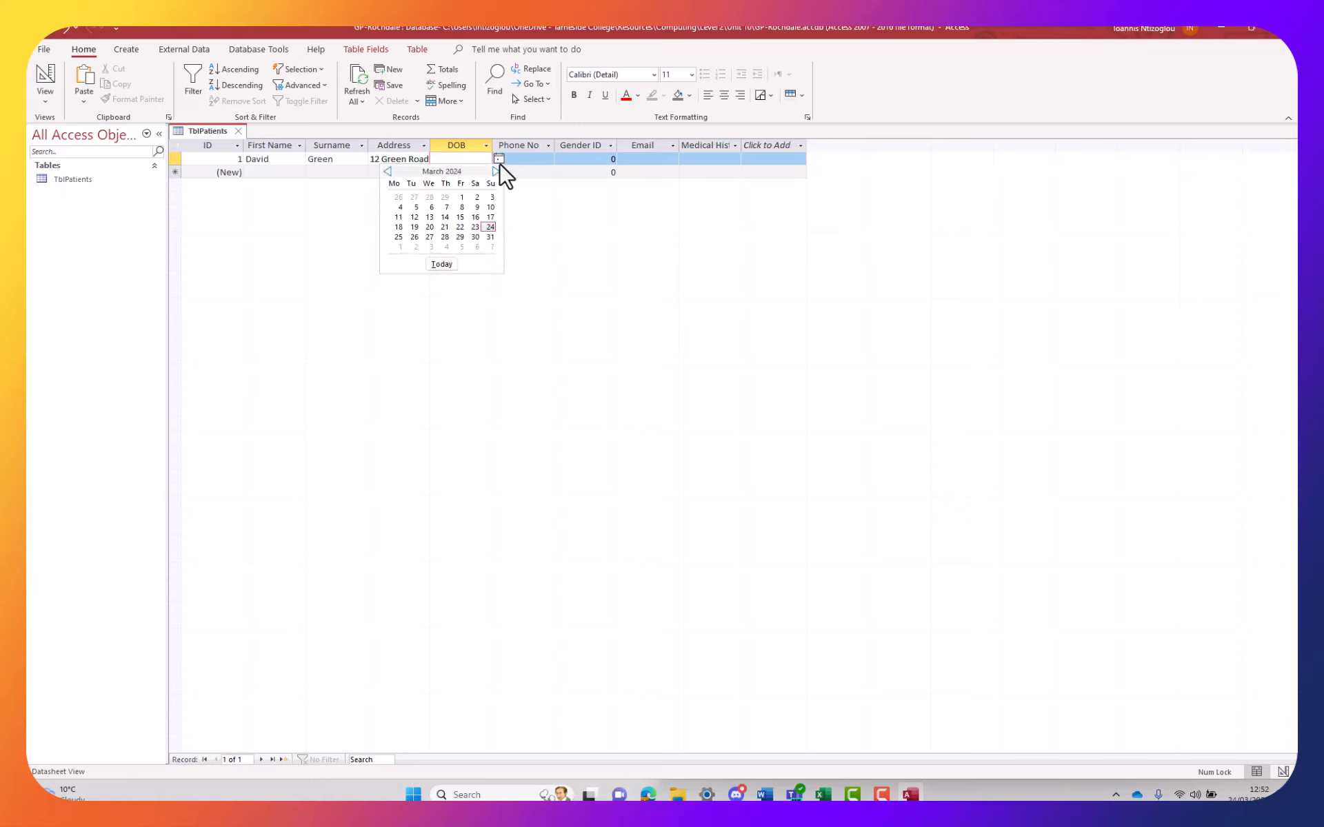
pyautogui.click(399, 237)
pyautogui.click(405, 172)
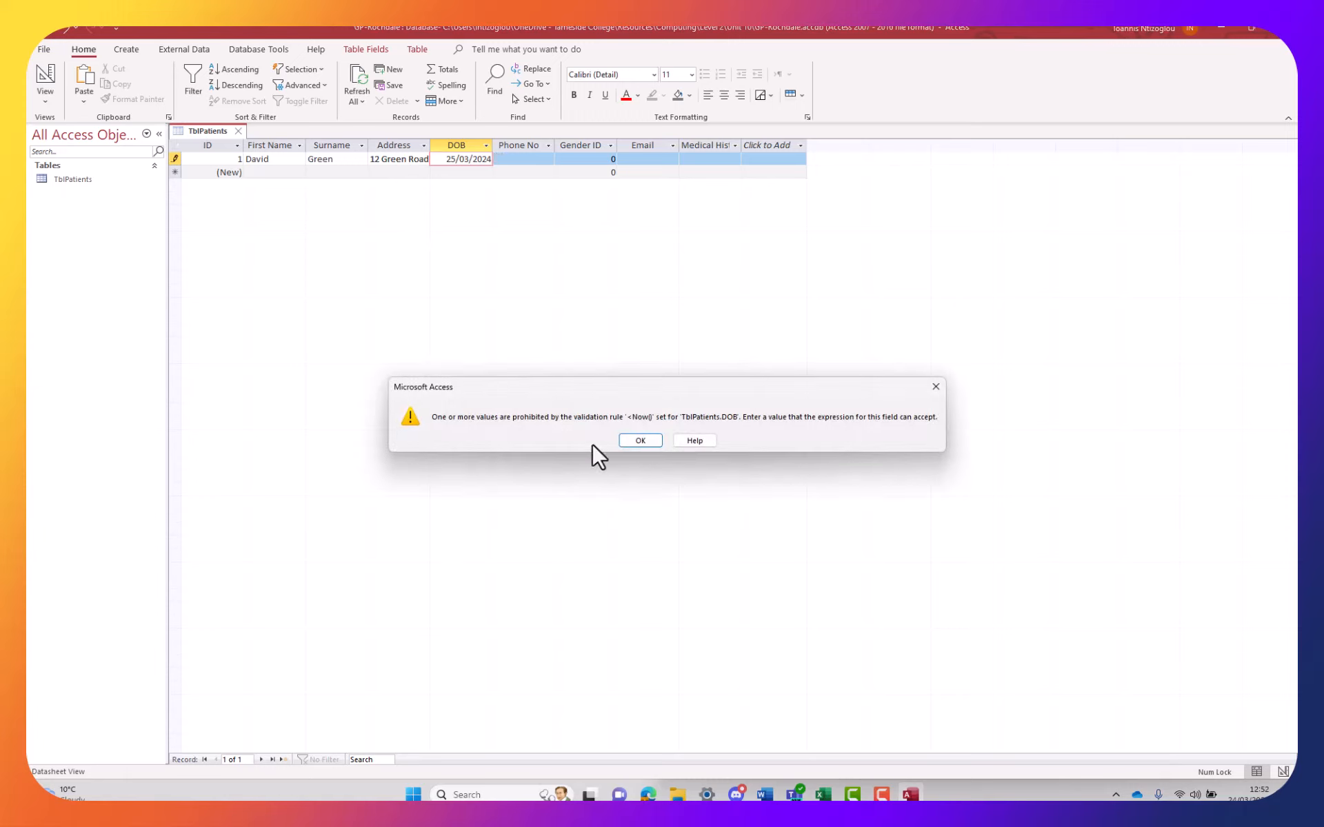
pyautogui.click(642, 440)
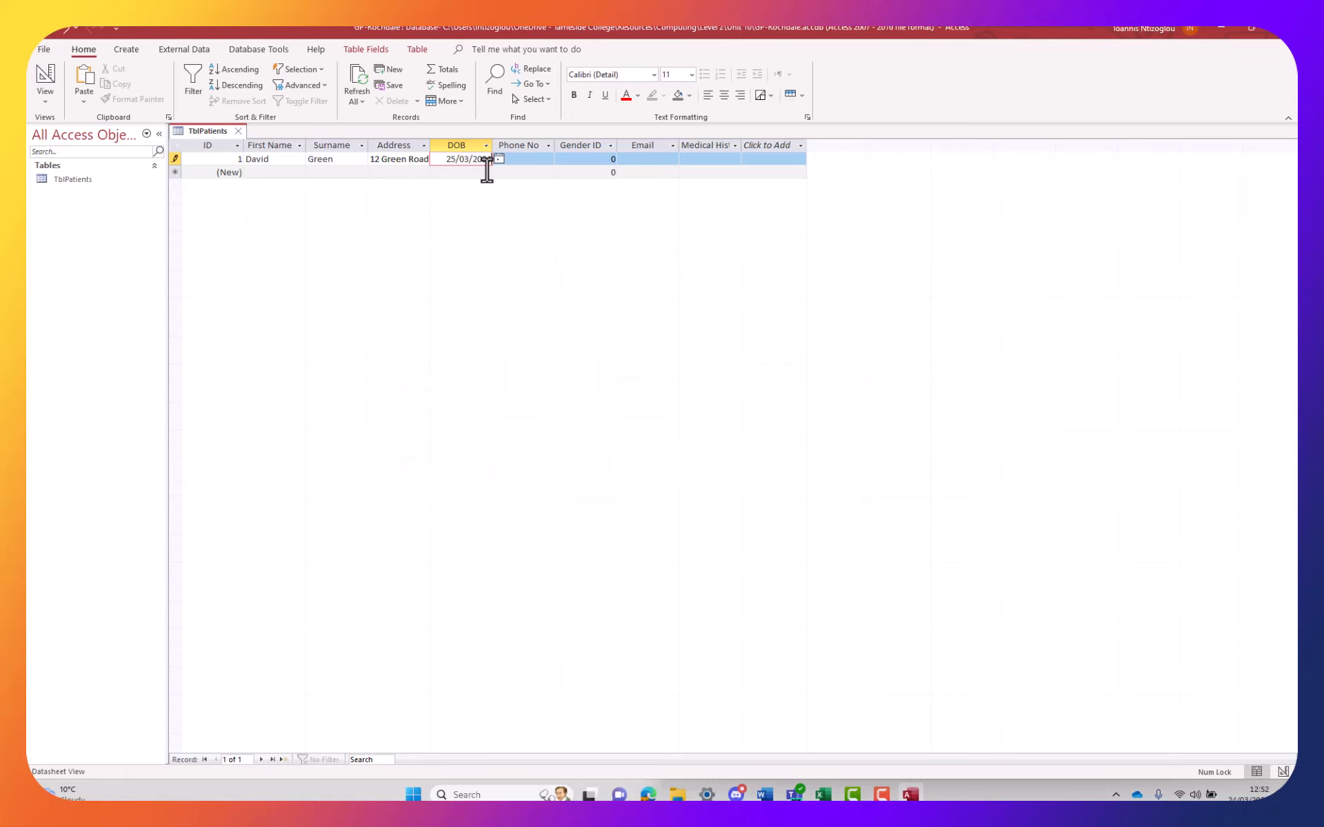
# Set record 1's DOB to 12/04/2000 by picking 12 April 2023 and changing the year
pyautogui.click(499, 160)
pyautogui.click(387, 171)
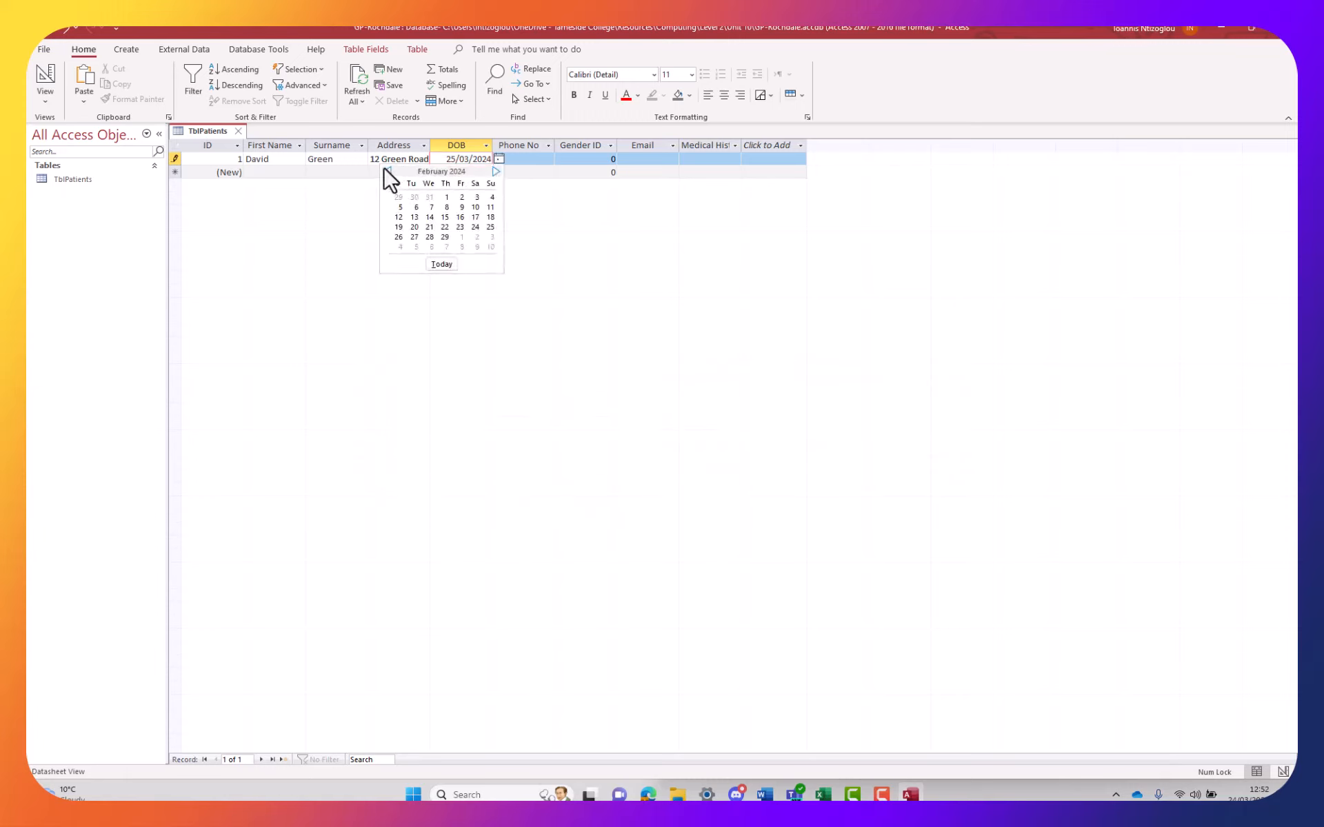
pyautogui.click(386, 171)
pyautogui.click(387, 171)
pyautogui.click(386, 171)
pyautogui.click(387, 171)
pyautogui.click(387, 171)
pyautogui.click(430, 217)
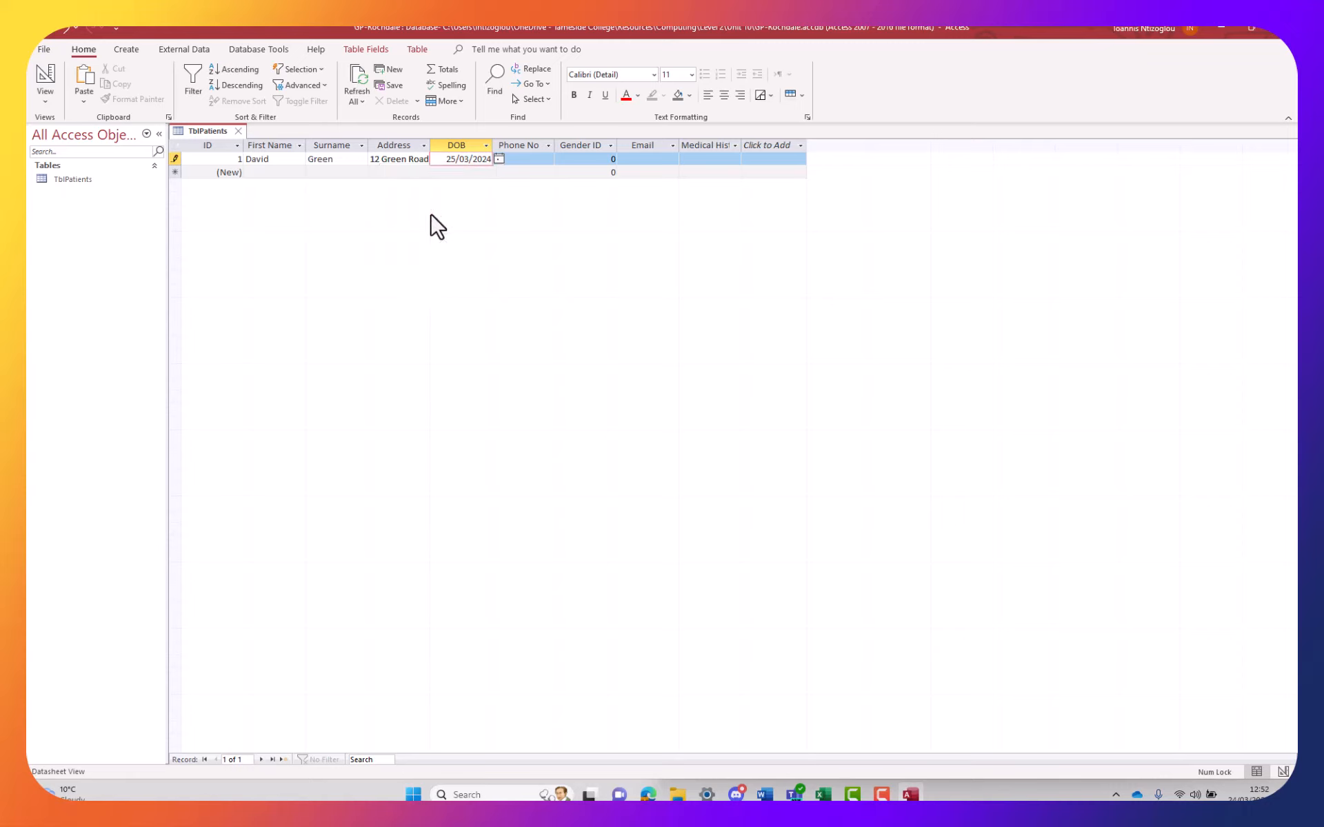
pyautogui.moveTo(483, 159); pyautogui.dragTo(491, 166)
pyautogui.write('00')
pyautogui.click(530, 161)
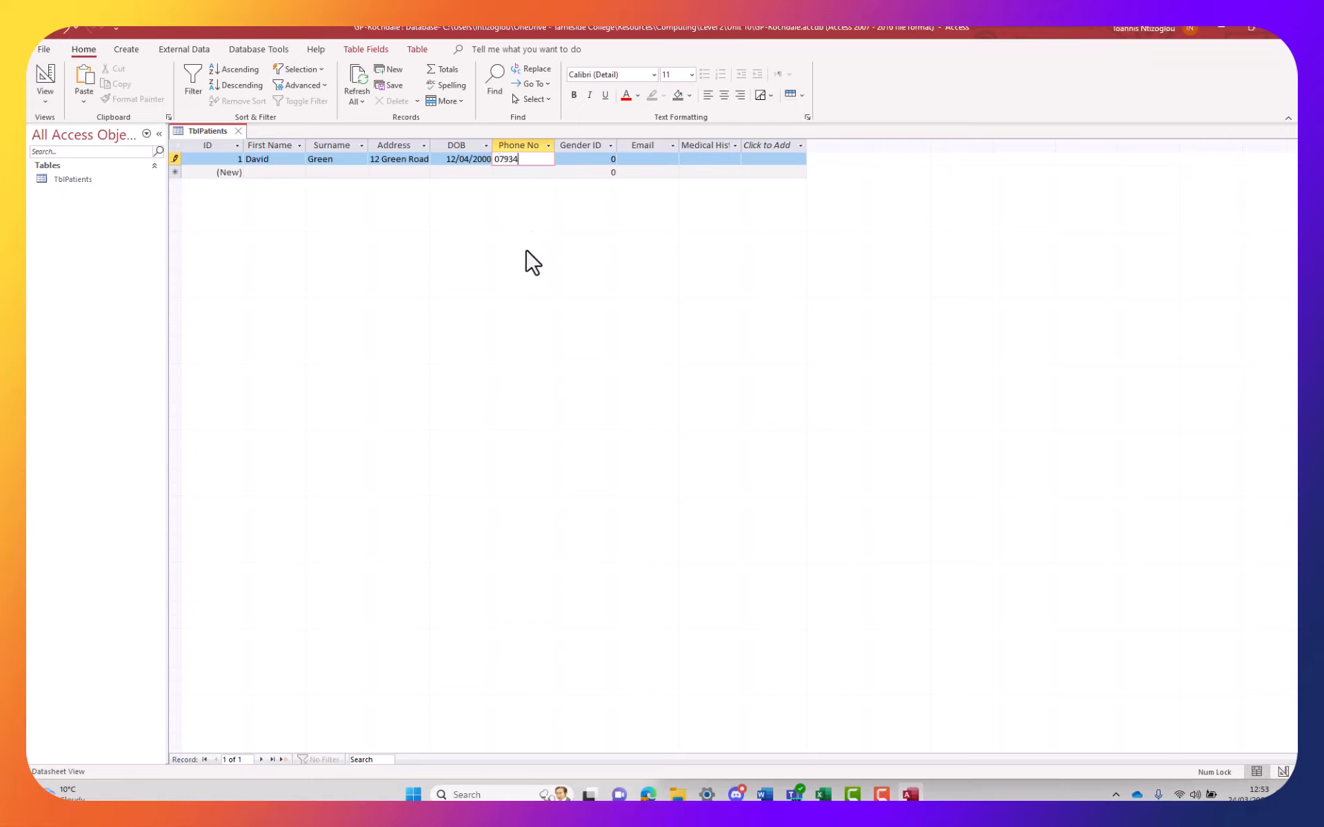
# Finish the first patient's phone number and change Gender ID from 0 to 2
pyautogui.write('43434')
pyautogui.click(585, 160)
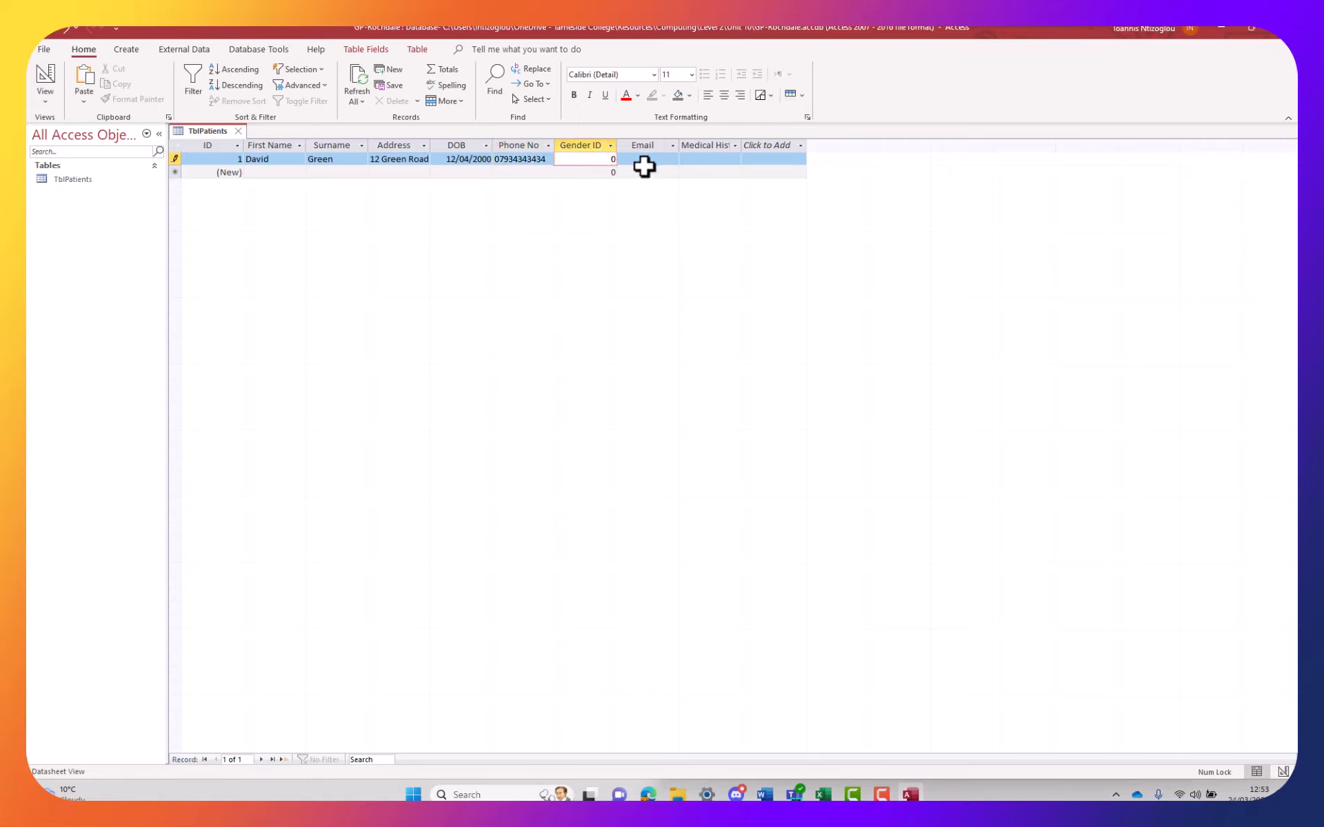
pyautogui.moveTo(591, 159); pyautogui.dragTo(695, 188)
pyautogui.click(597, 159)
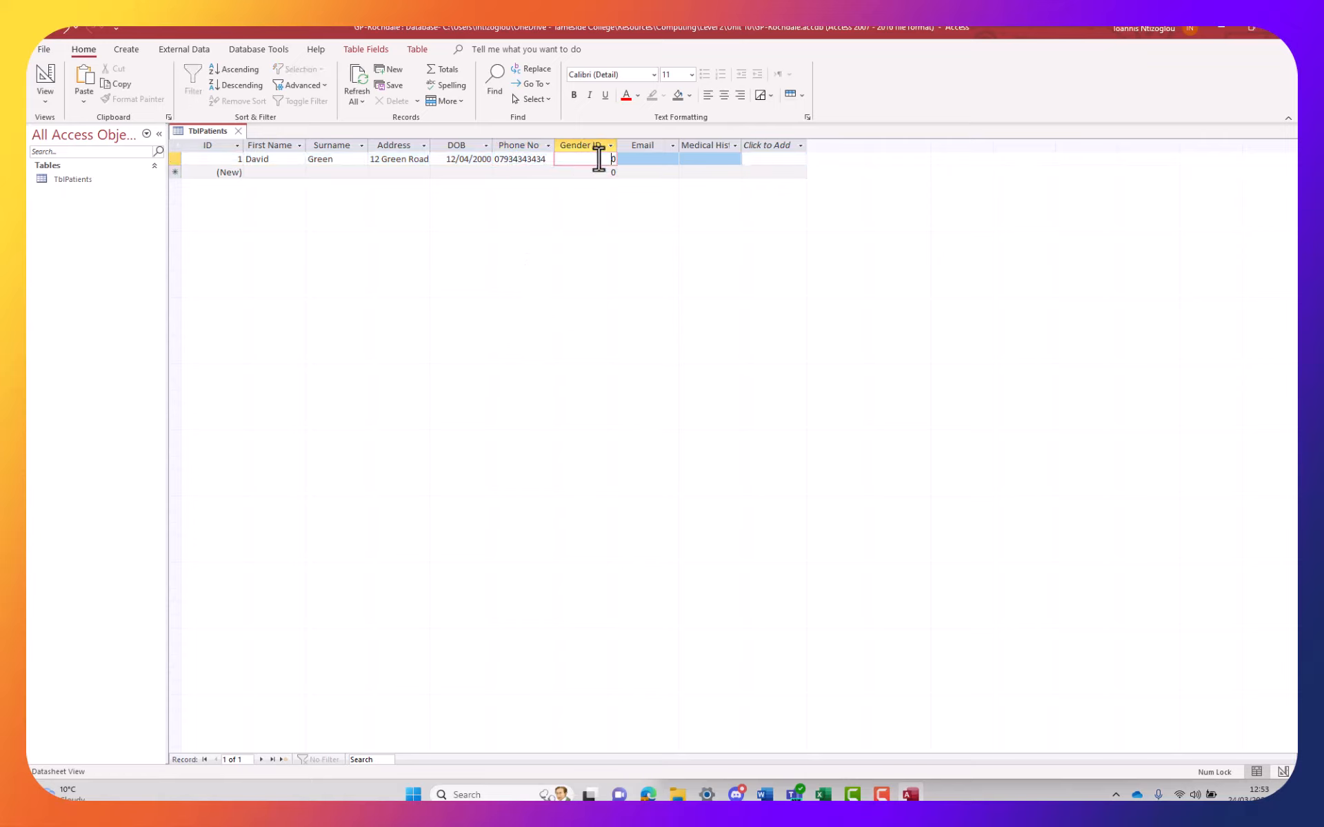
pyautogui.doubleClick(612, 159)
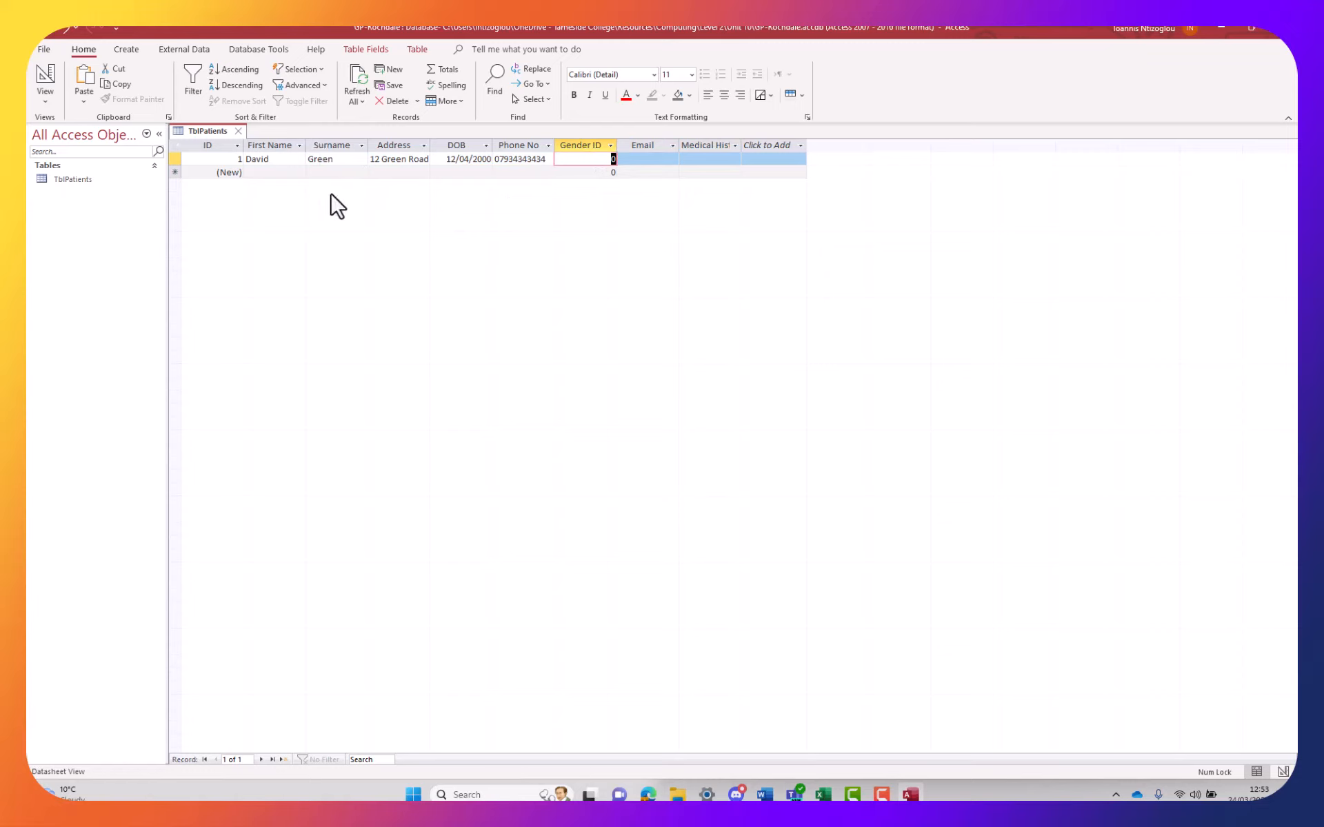
pyautogui.write('2')
# Enter the patient's email address in the Email cell
pyautogui.click(632, 157)
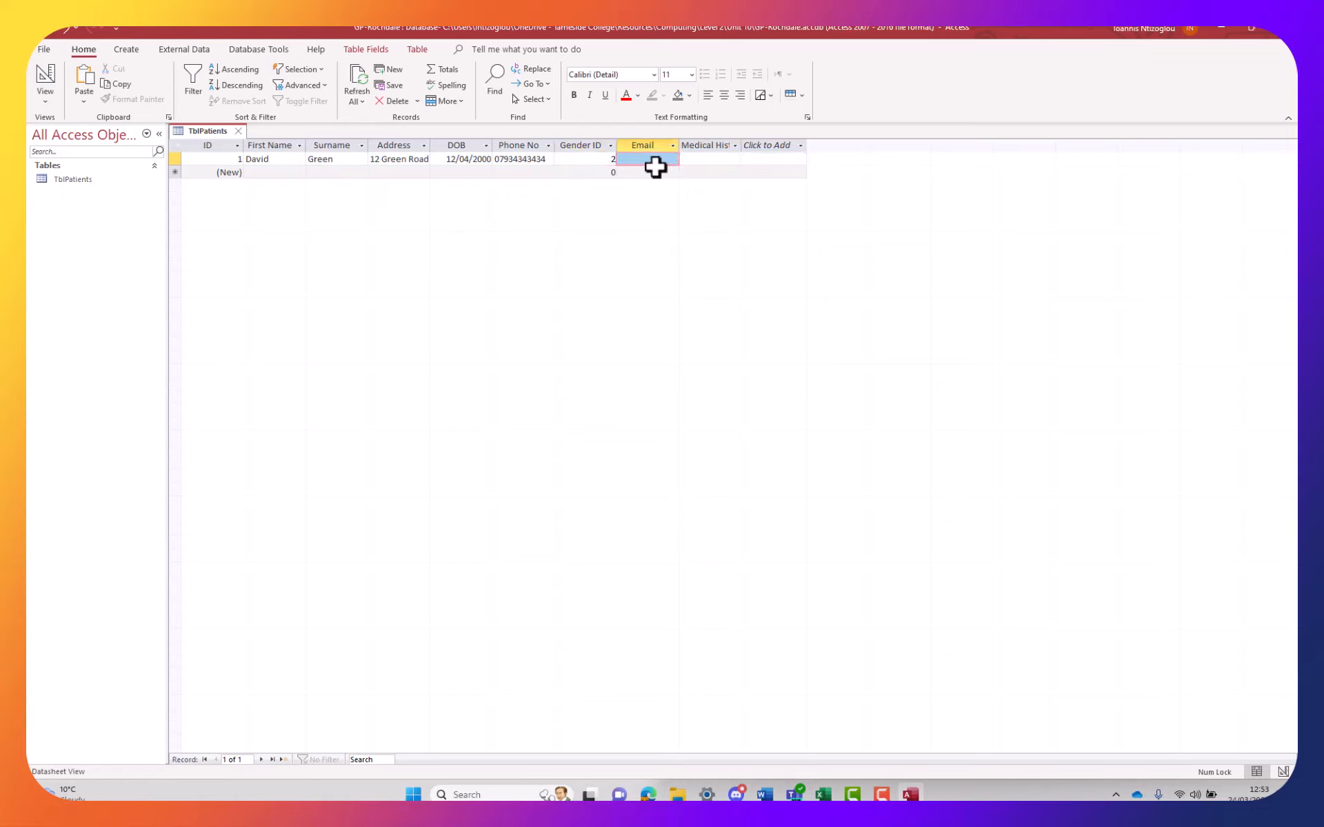
pyautogui.moveTo(654, 159); pyautogui.dragTo(710, 161)
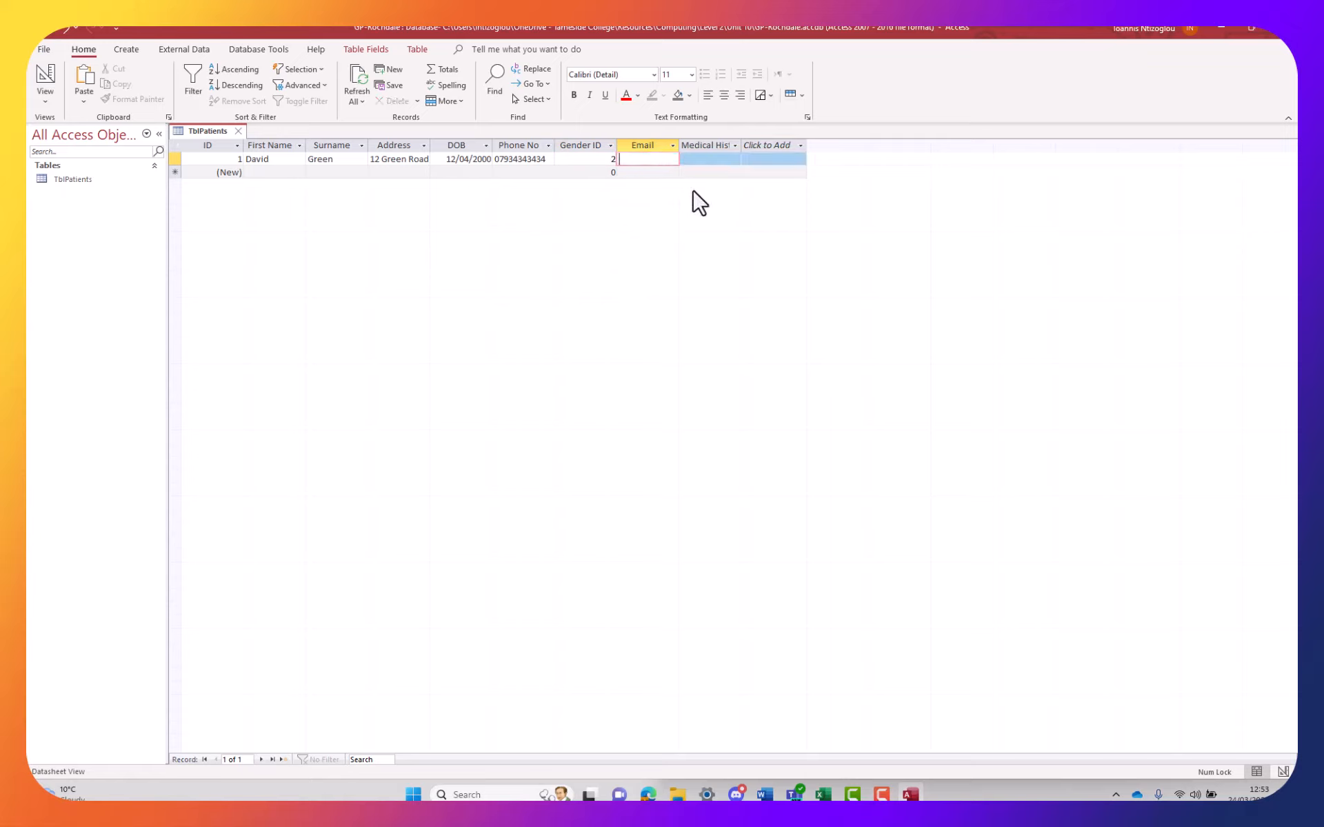
# Dismiss the email validation error and bring the Word data dictionary forward
pyautogui.click(688, 147)
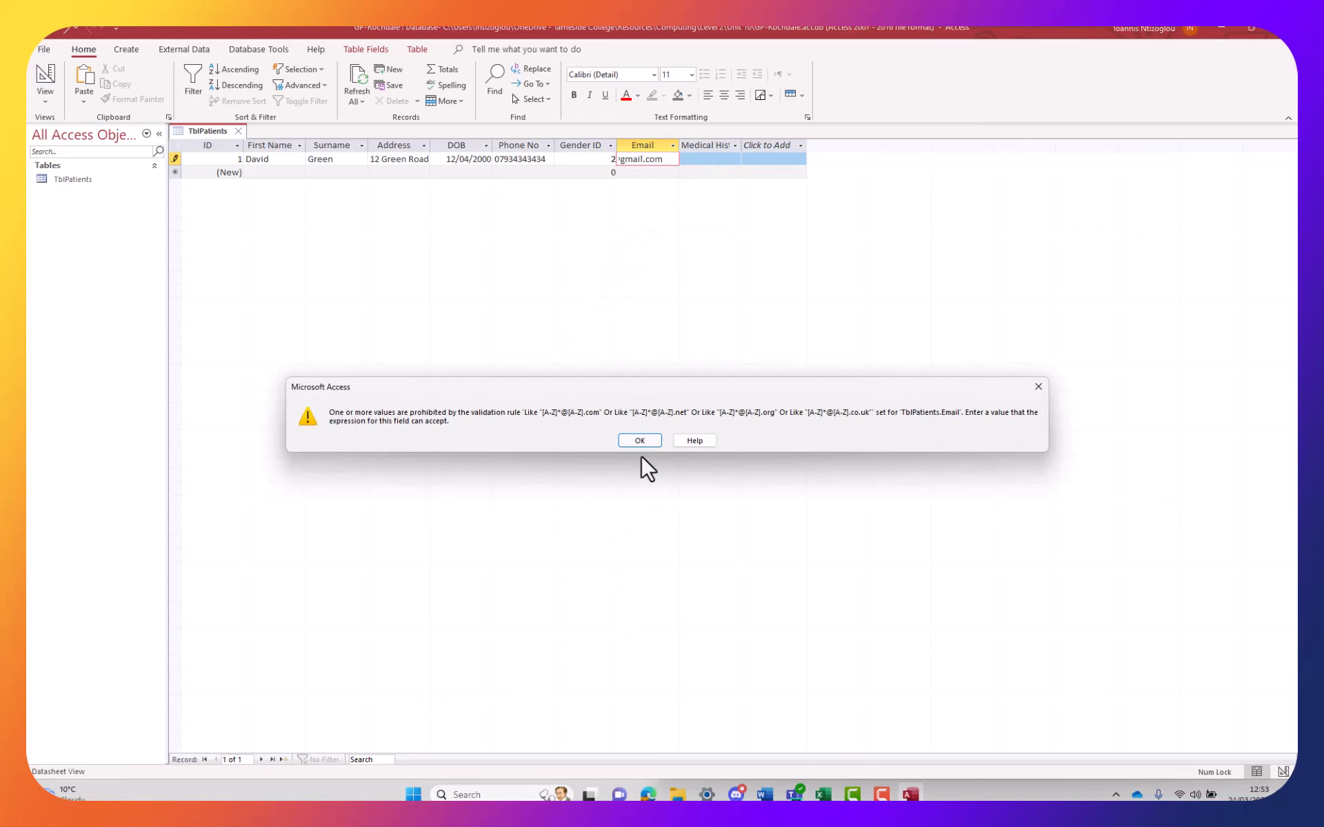
pyautogui.click(641, 440)
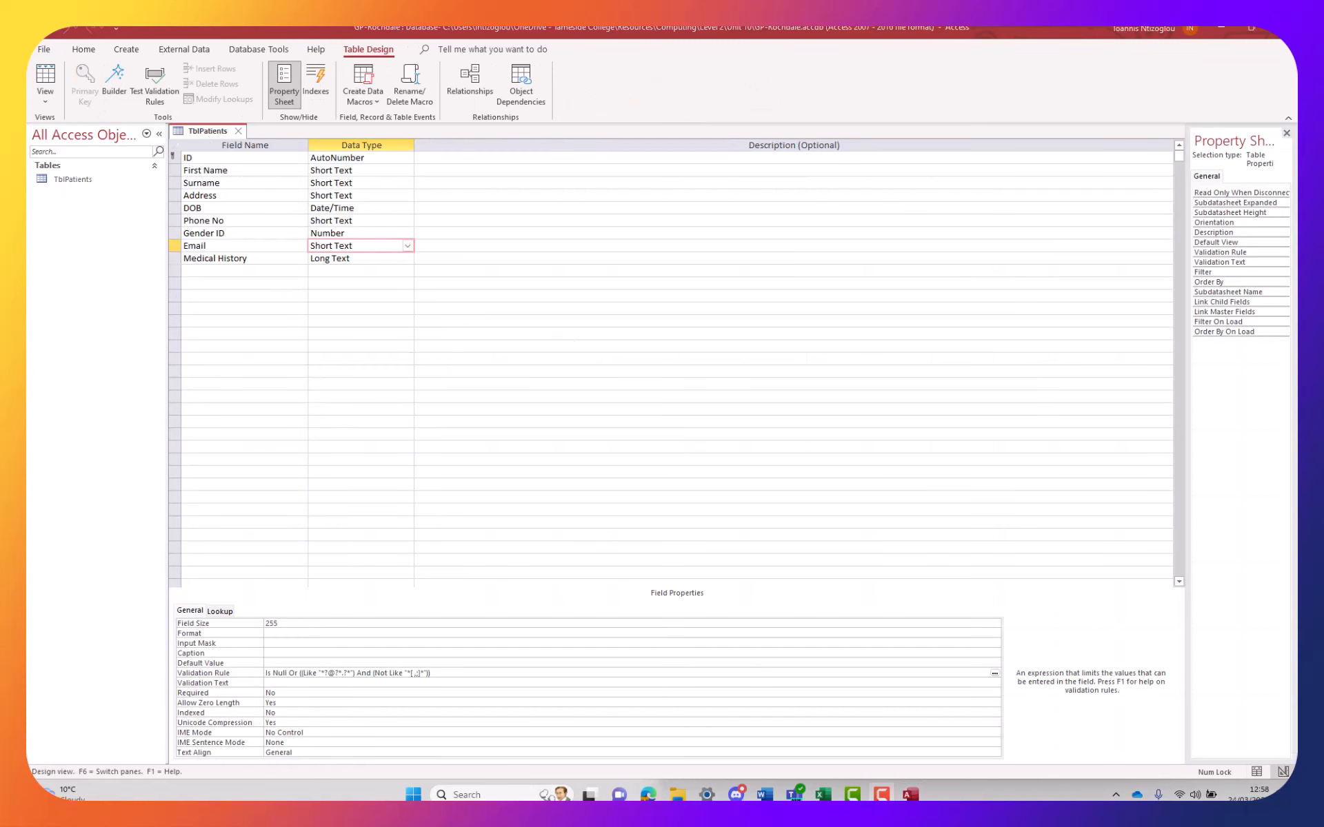
pyautogui.moveTo(823, 794)
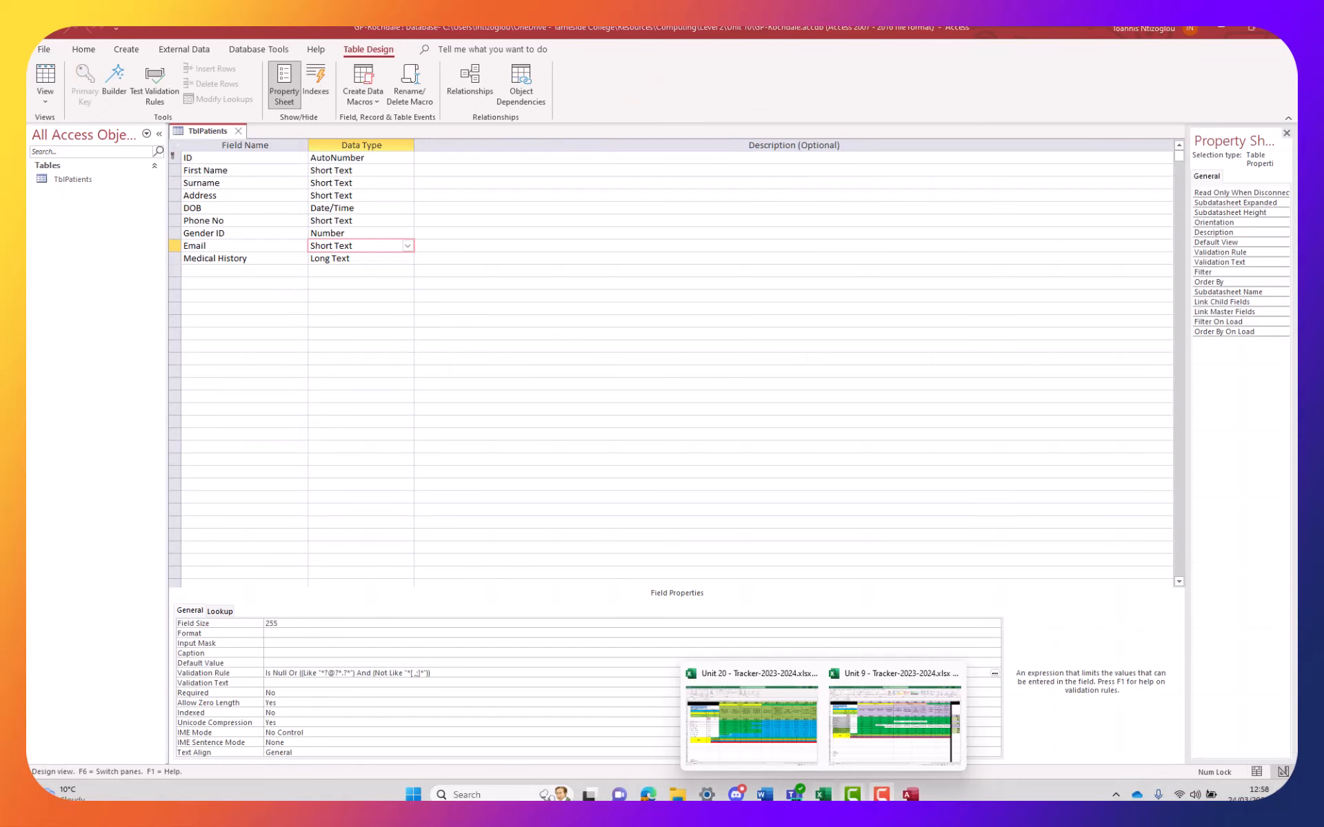
pyautogui.moveTo(763, 795)
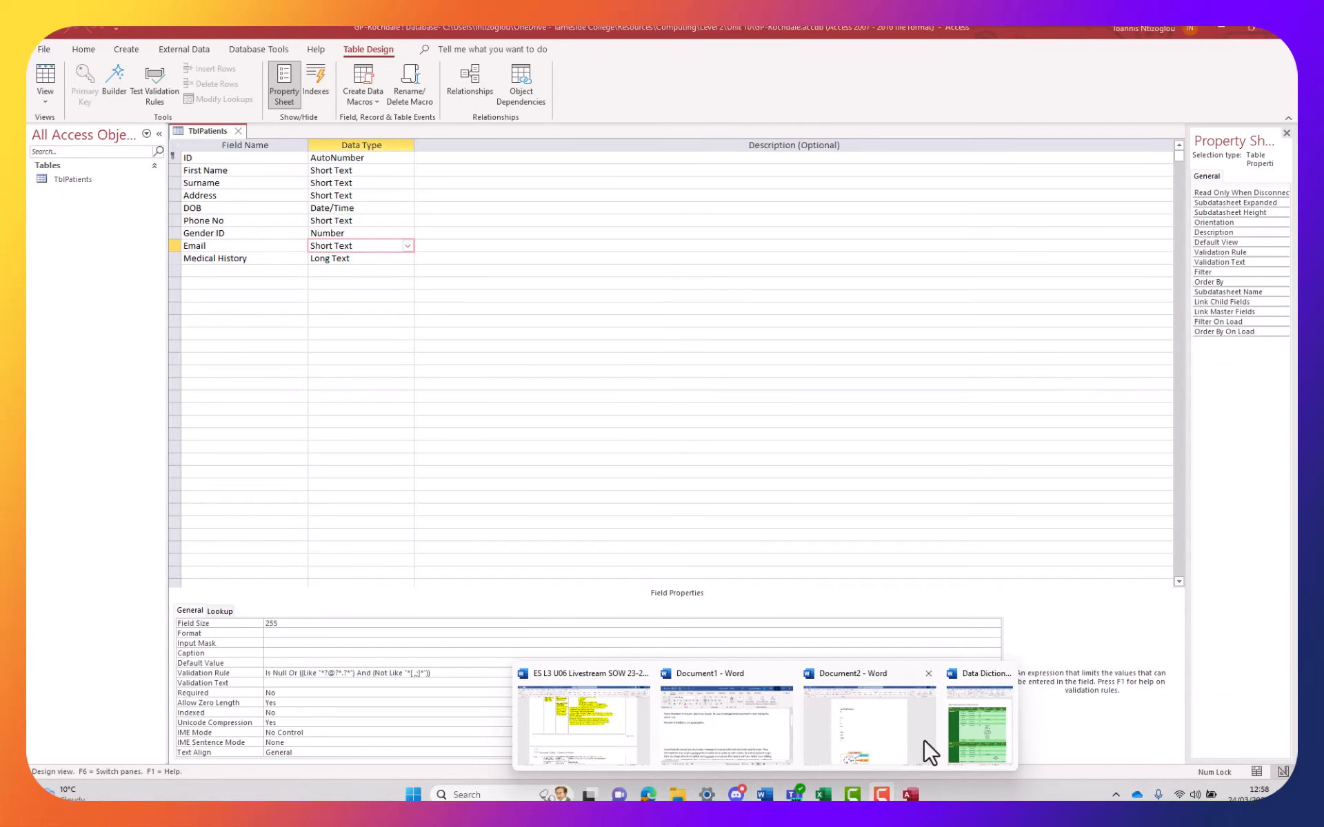
pyautogui.click(978, 737)
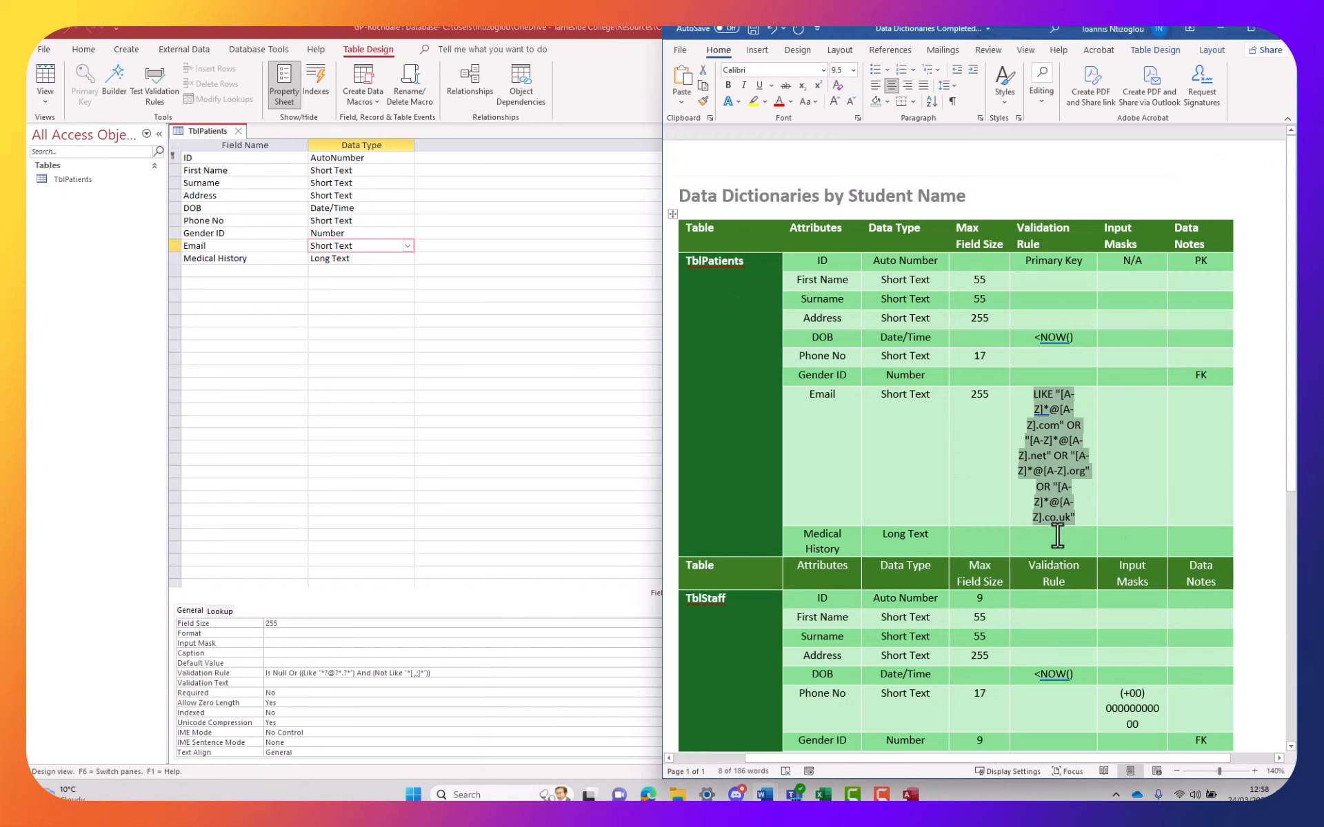
# Paste the revised Access Email validation rule over the old one and check its pattern text
pyautogui.write('Is Null Or ((Like "*?@?*.?*") And (Not Like "*[ ,;]*"))')
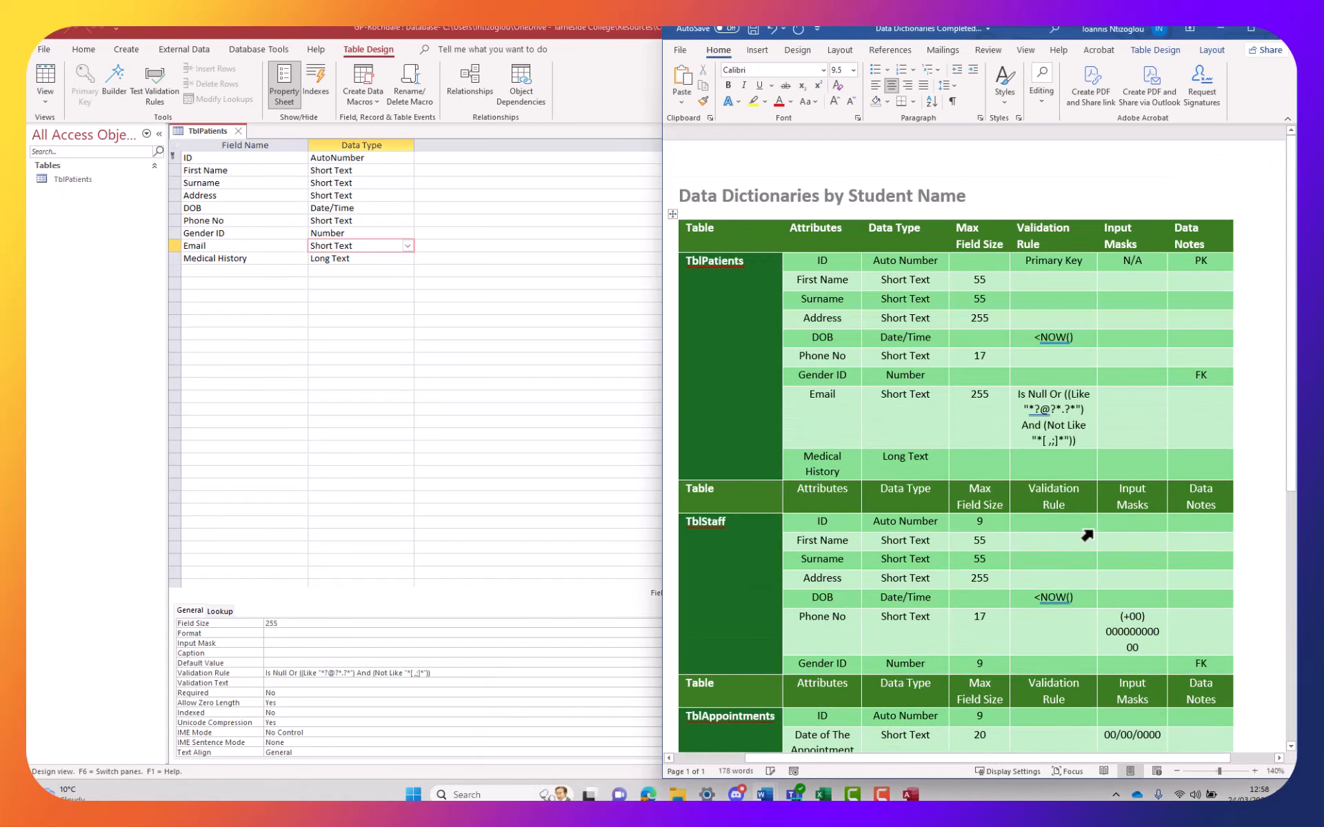
pyautogui.click(1056, 409)
pyautogui.click(1039, 423)
pyautogui.doubleClick(1037, 408)
pyautogui.click(1064, 410)
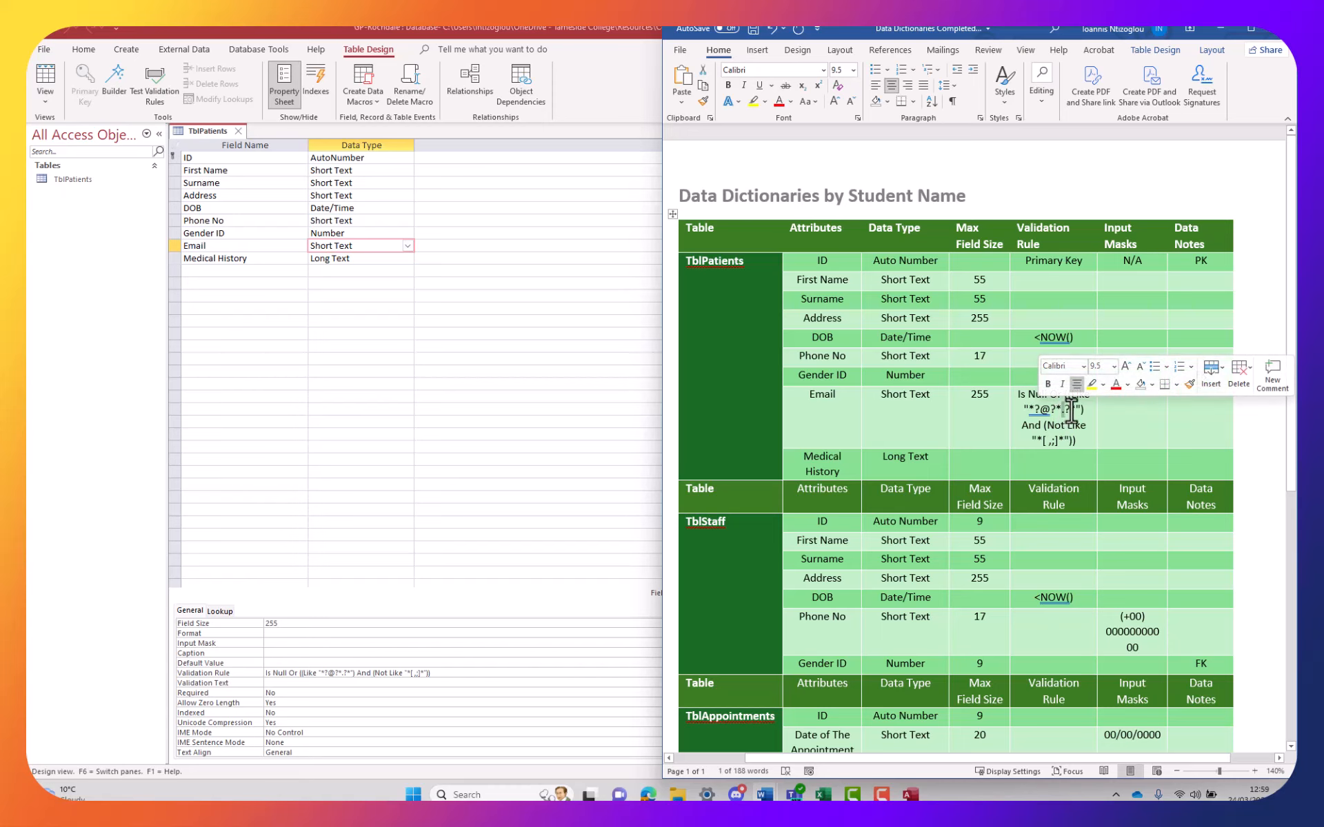
pyautogui.moveTo(1076, 411); pyautogui.dragTo(1070, 408)
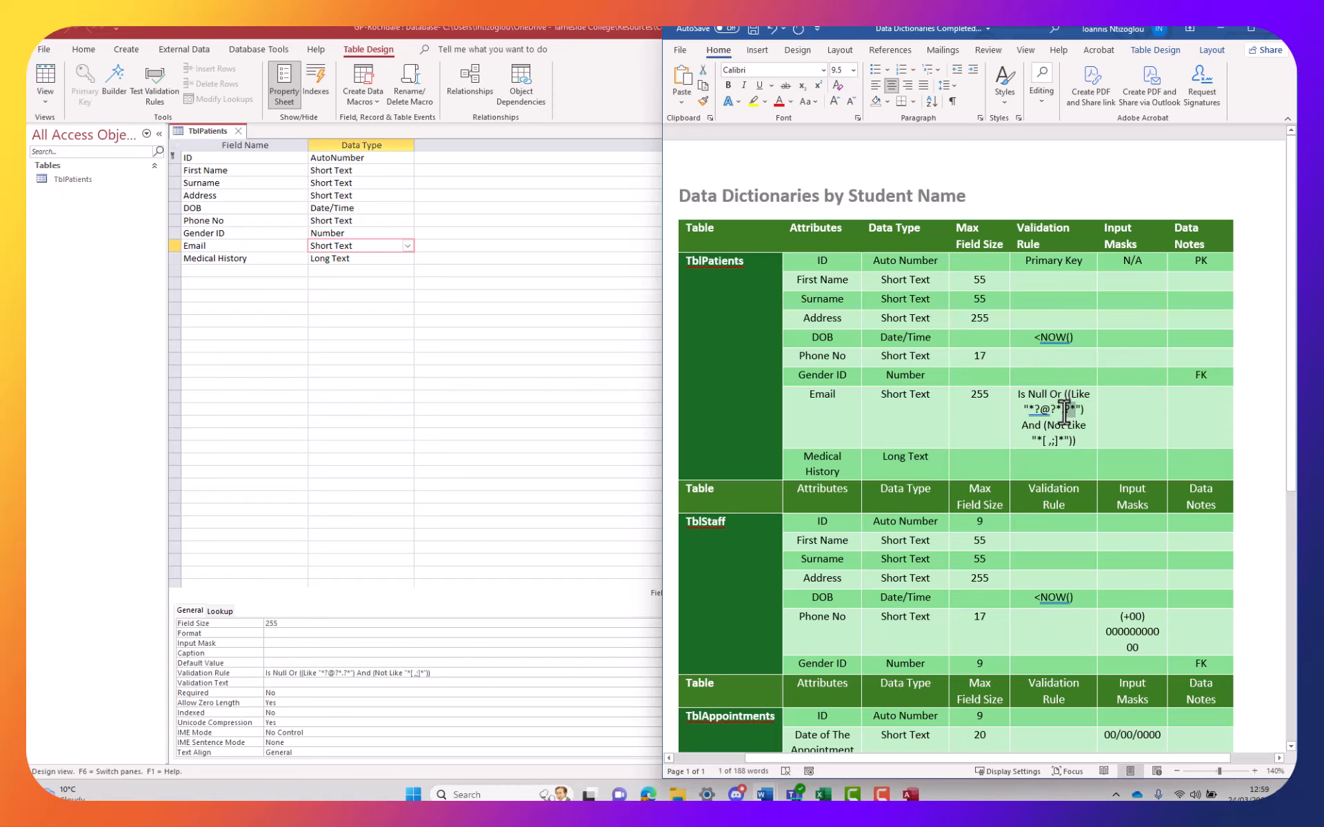
# Return to the TblPatients datasheet and widen the Email column to show full addresses
pyautogui.click(206, 271)
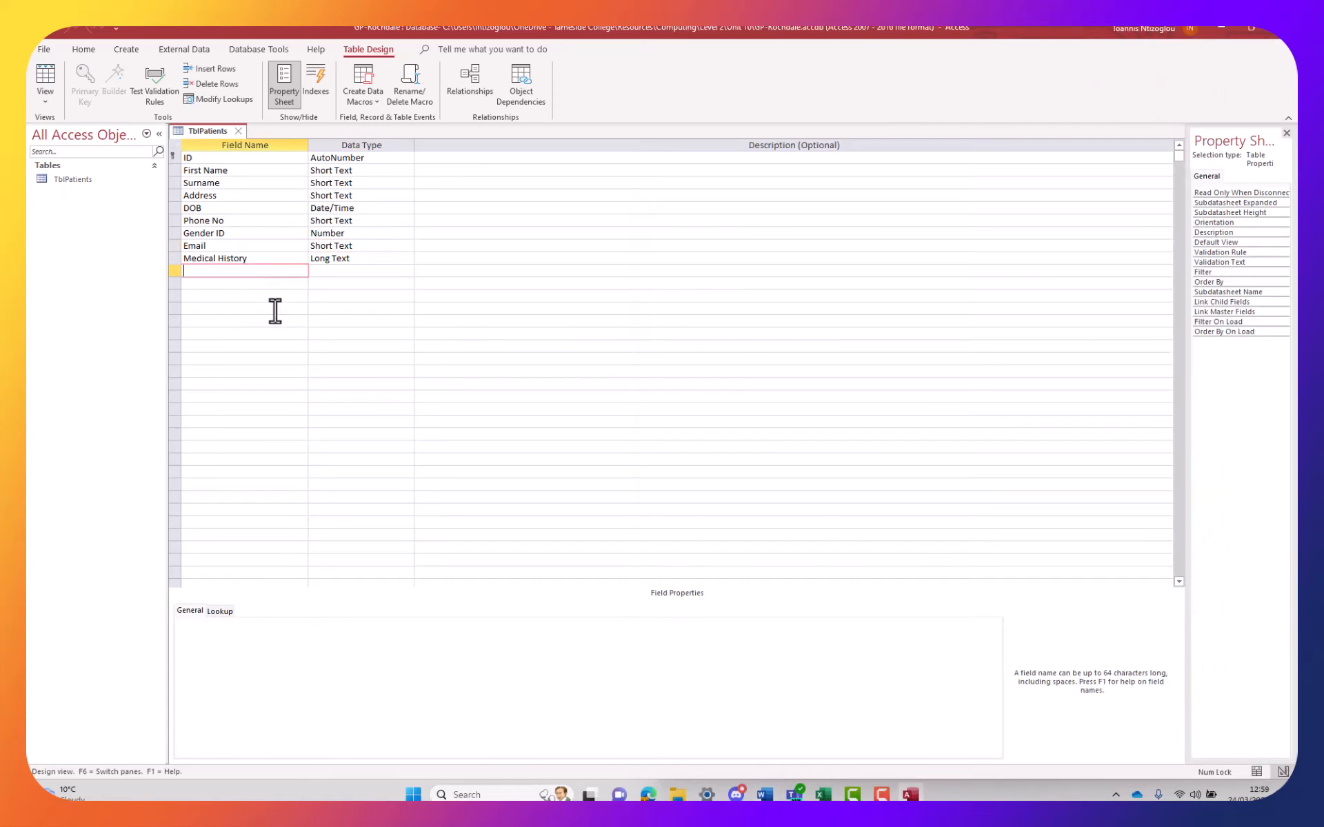
pyautogui.click(44, 80)
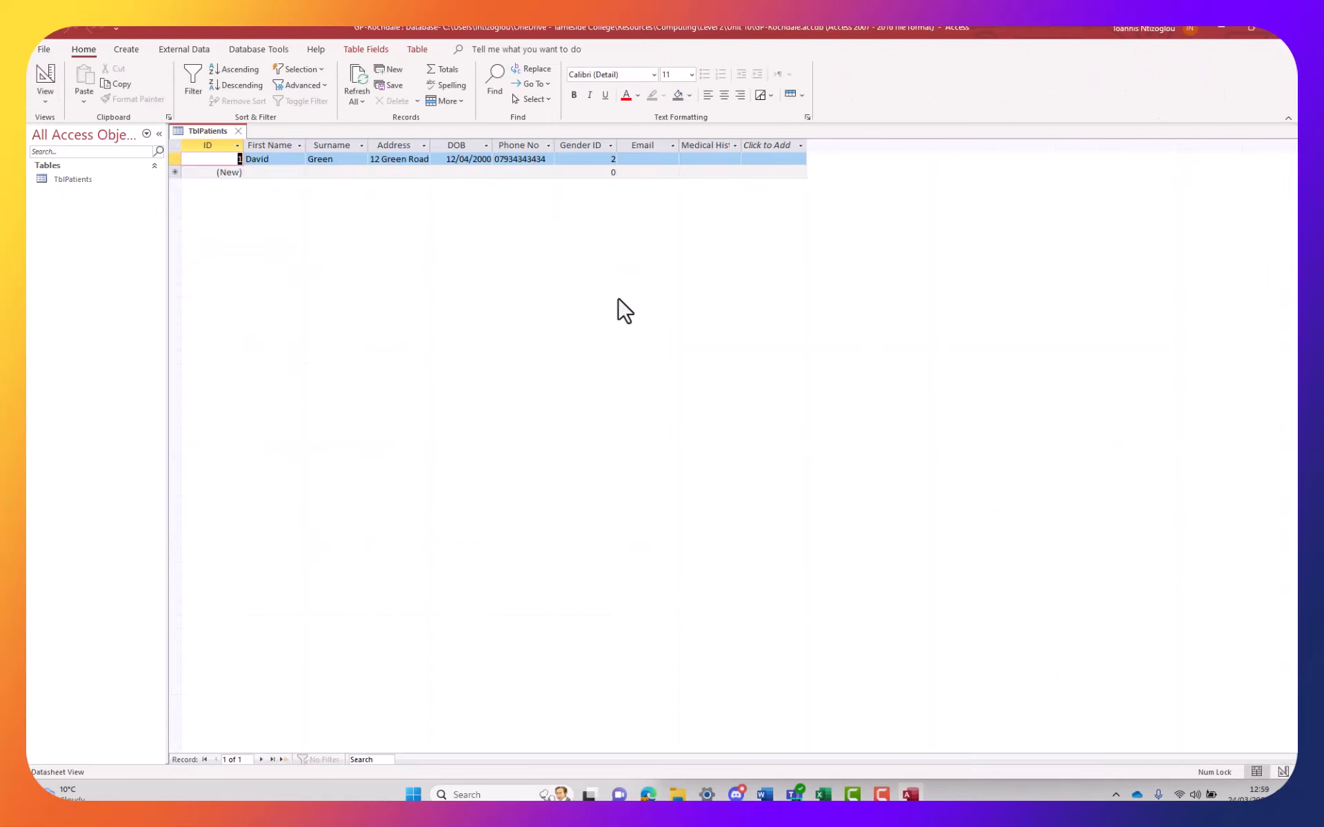
pyautogui.click(659, 160)
pyautogui.moveTo(680, 144); pyautogui.dragTo(893, 144)
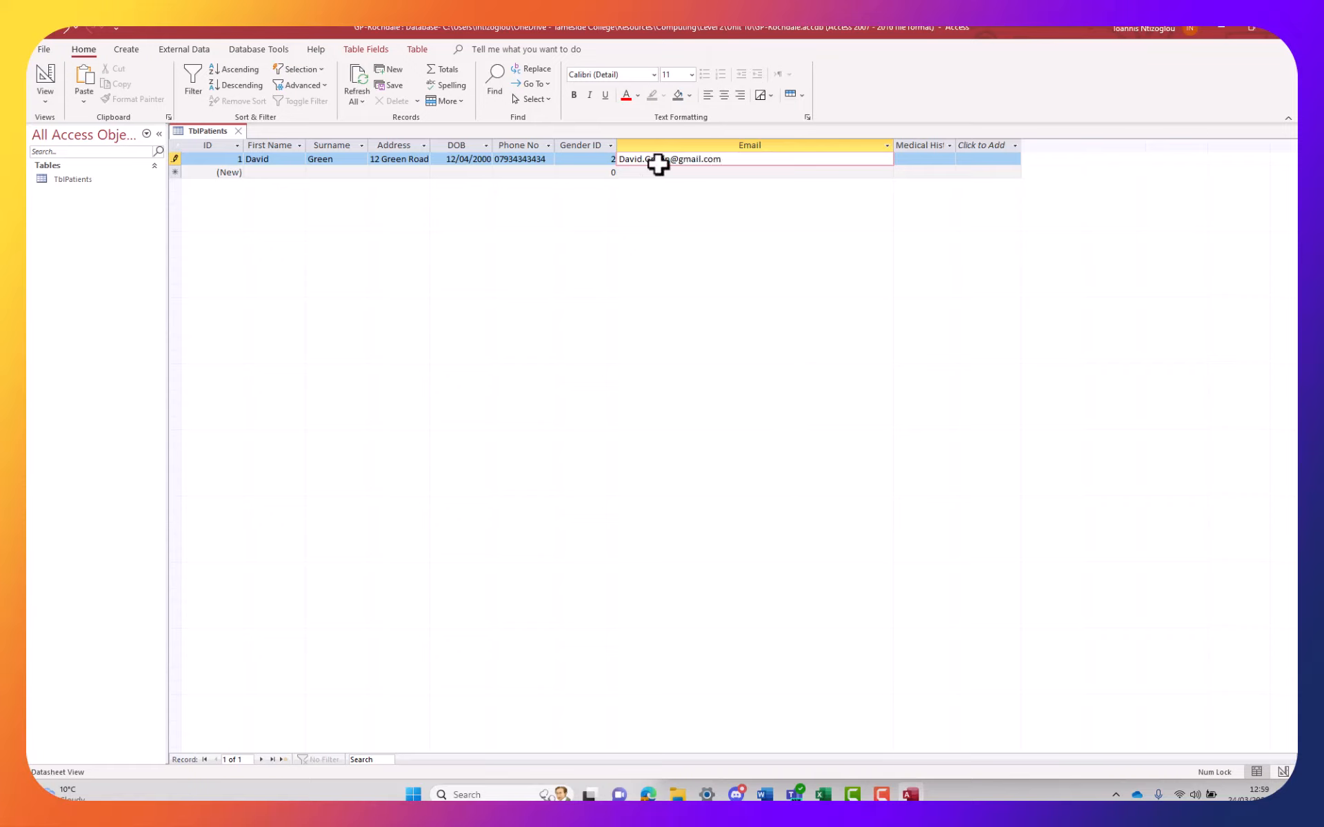
pyautogui.click(682, 173)
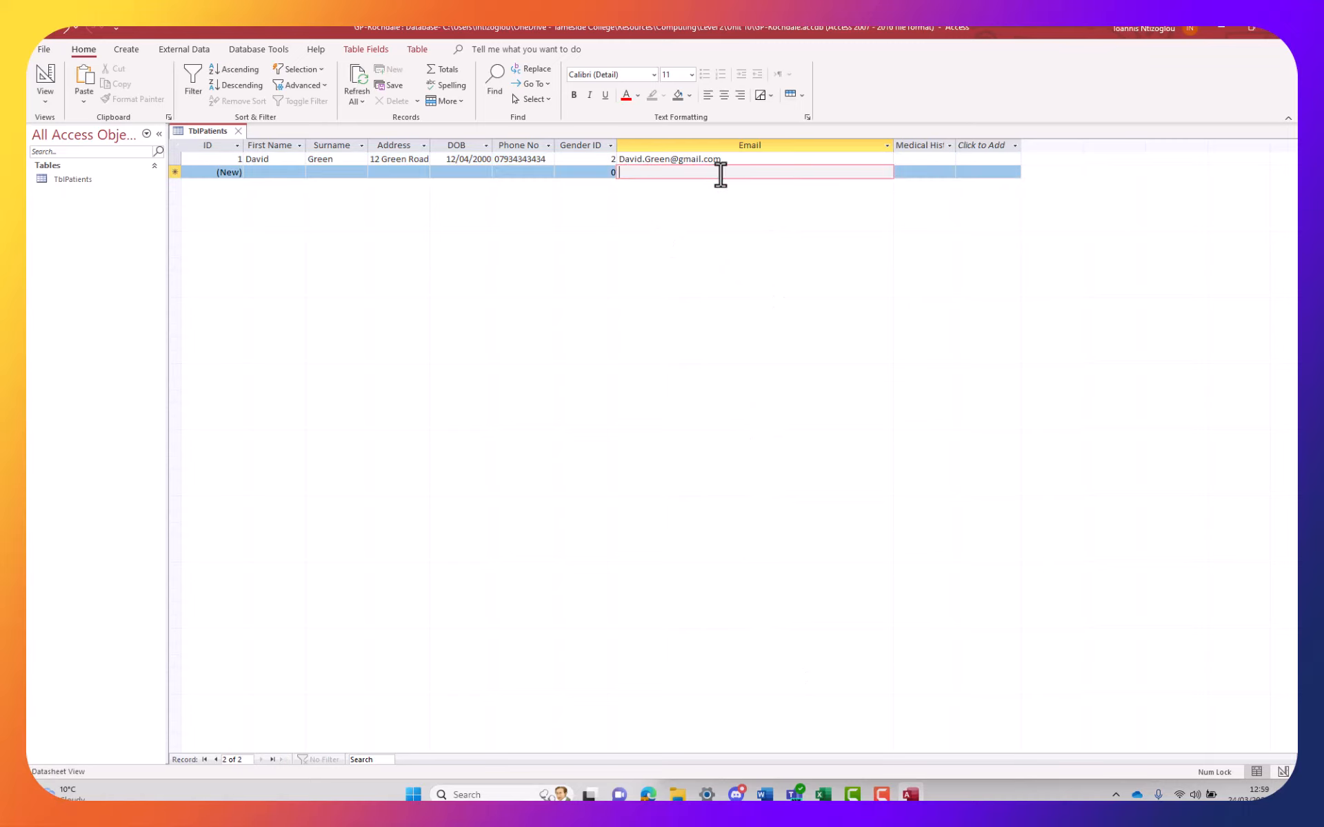
# Test the rule by swapping the email's dot for a comma, which gets rejected
pyautogui.click(683, 160)
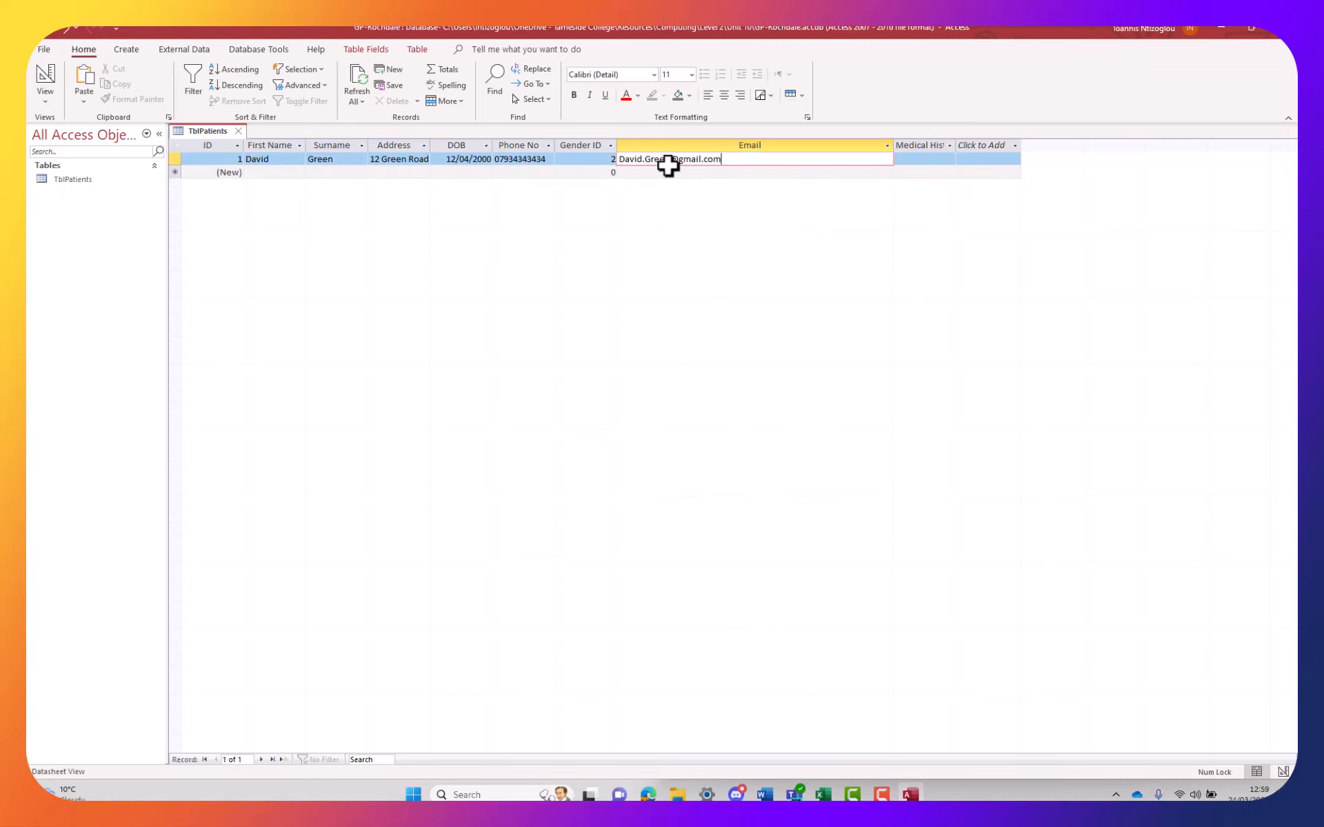
pyautogui.click(647, 162)
pyautogui.press('BackSpace')
pyautogui.write(',')
pyautogui.click(666, 174)
pyautogui.click(639, 440)
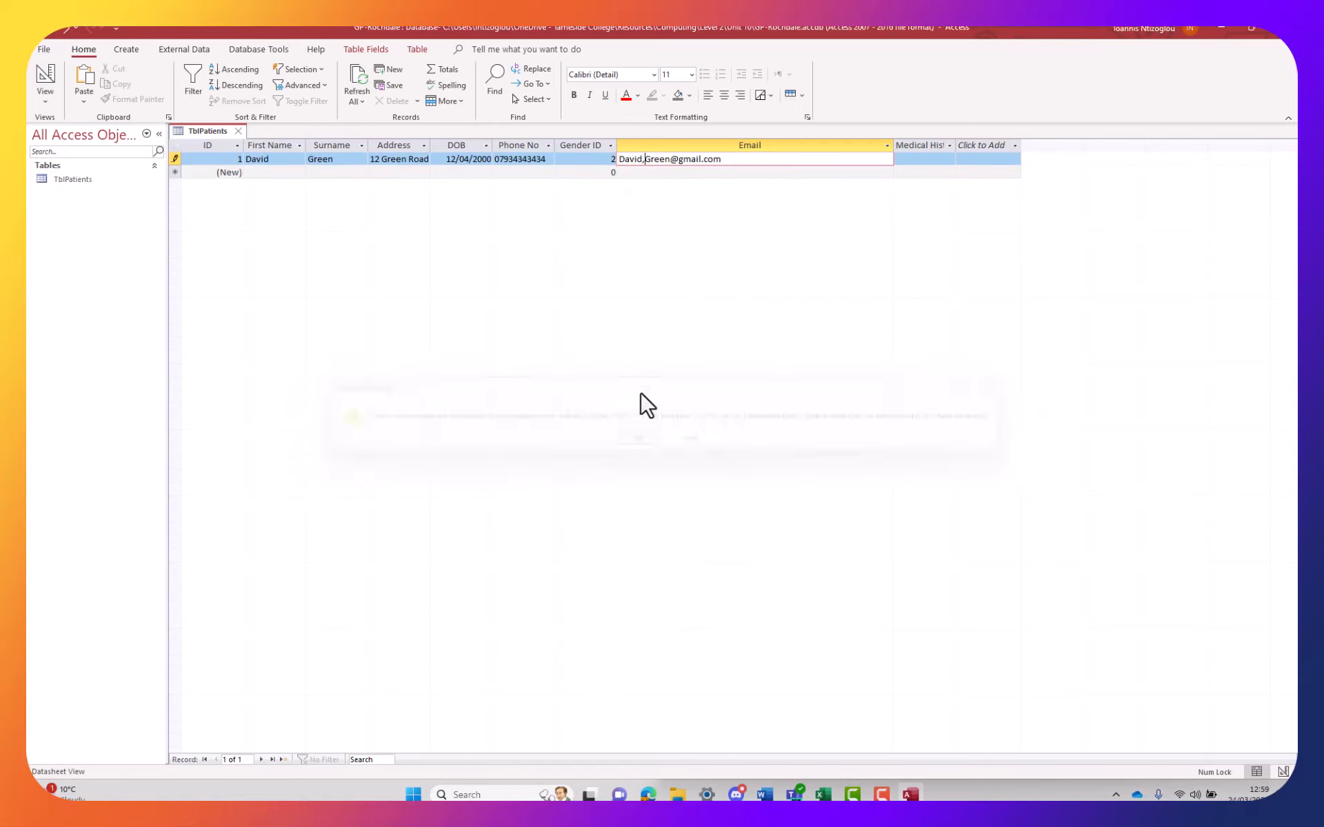
# Restore the dot in the first email address and save record 1
pyautogui.press('BackSpace')
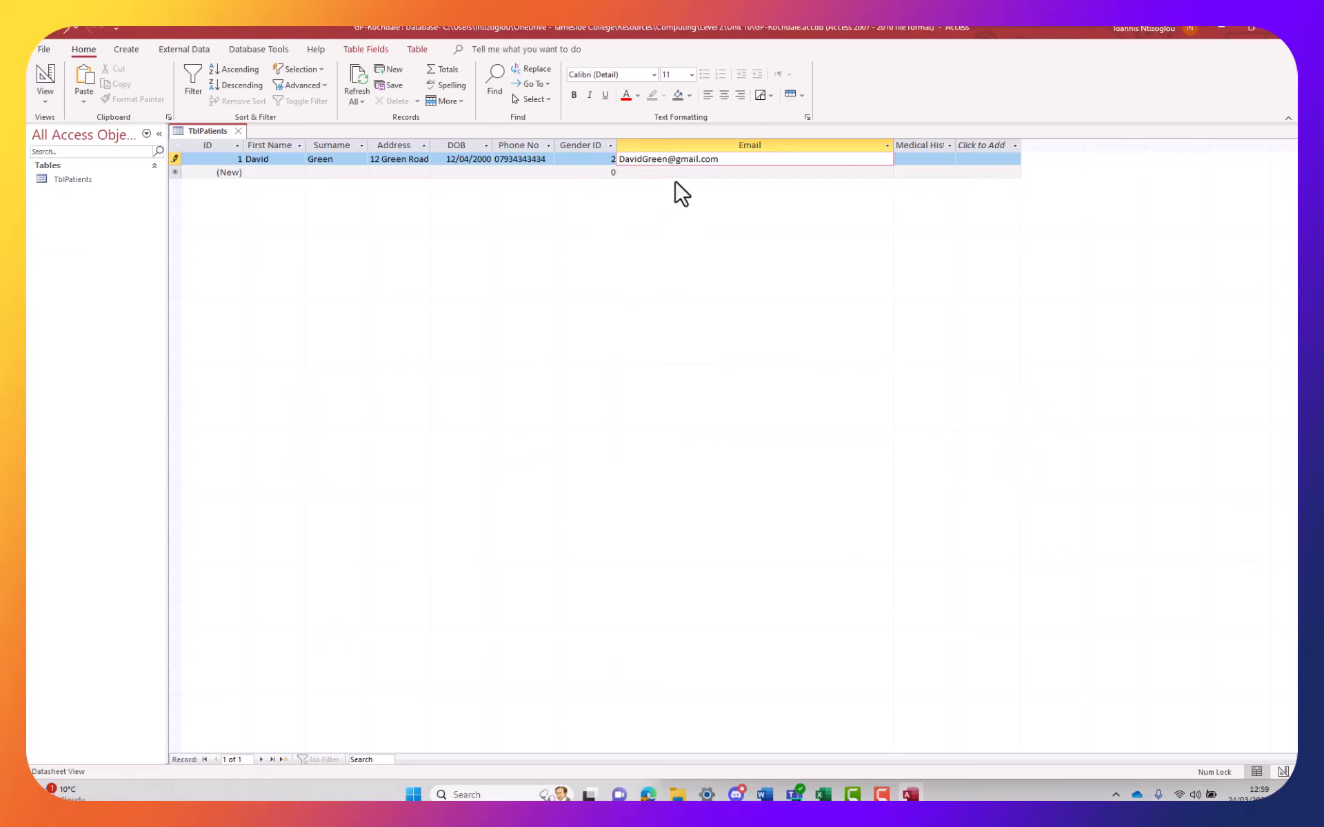
pyautogui.write('.')
pyautogui.click(665, 173)
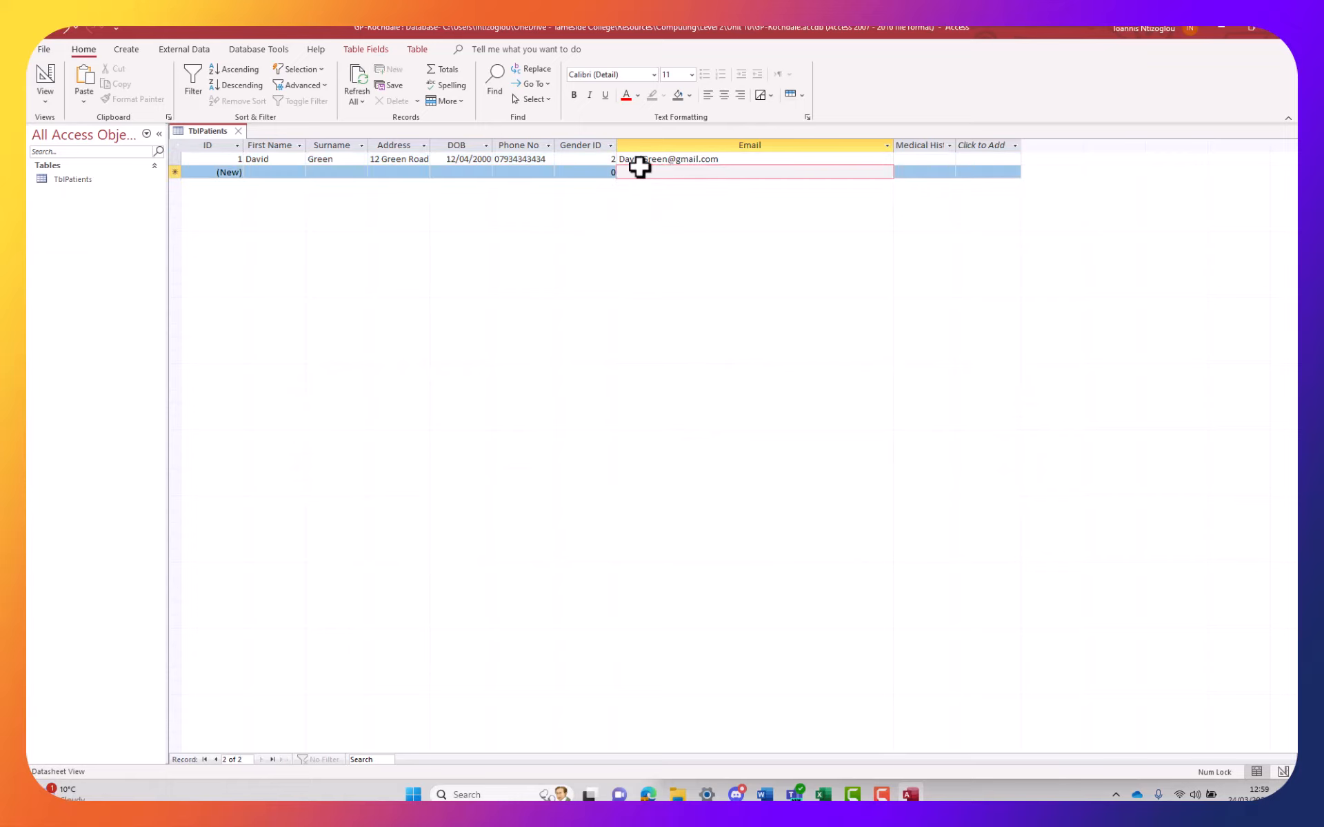
pyautogui.click(642, 159)
pyautogui.write('.')
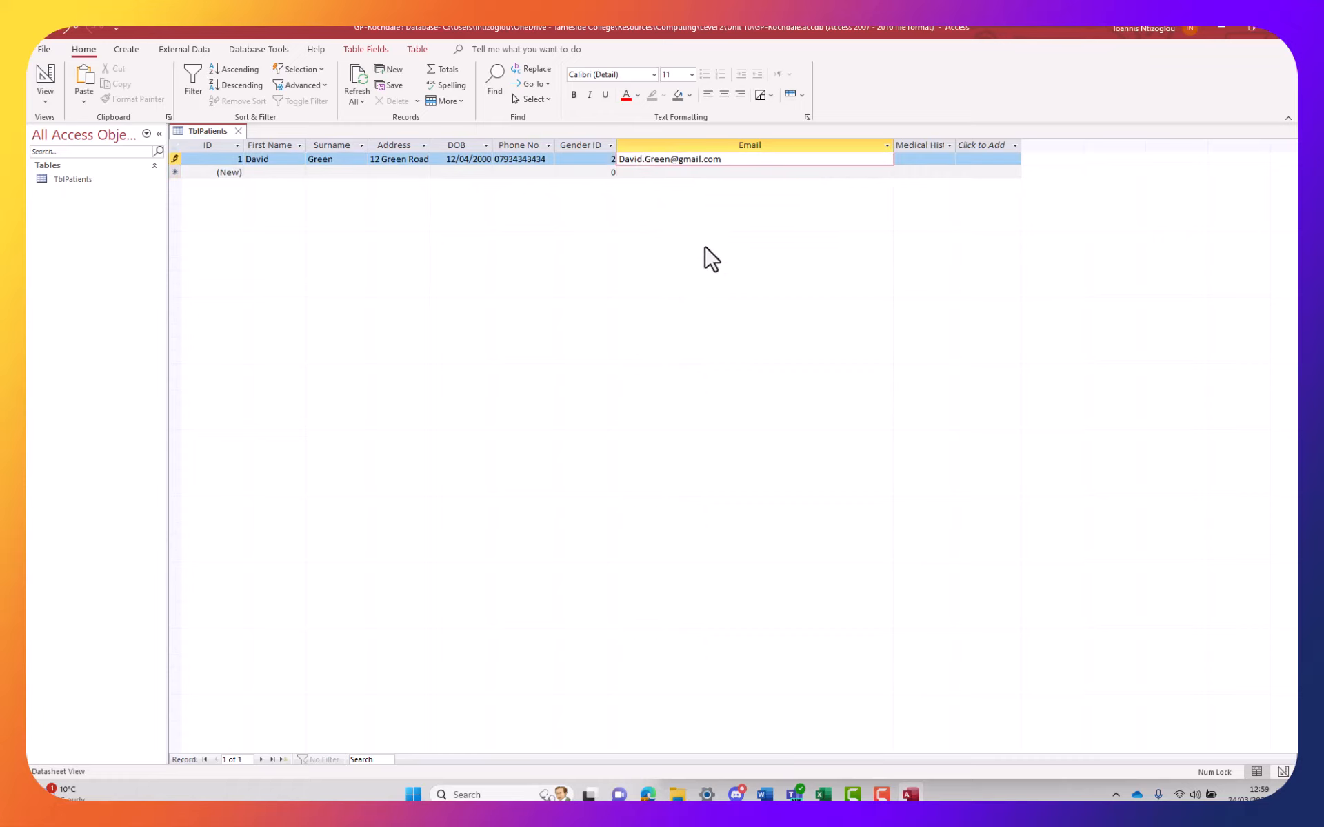
pyautogui.click(730, 174)
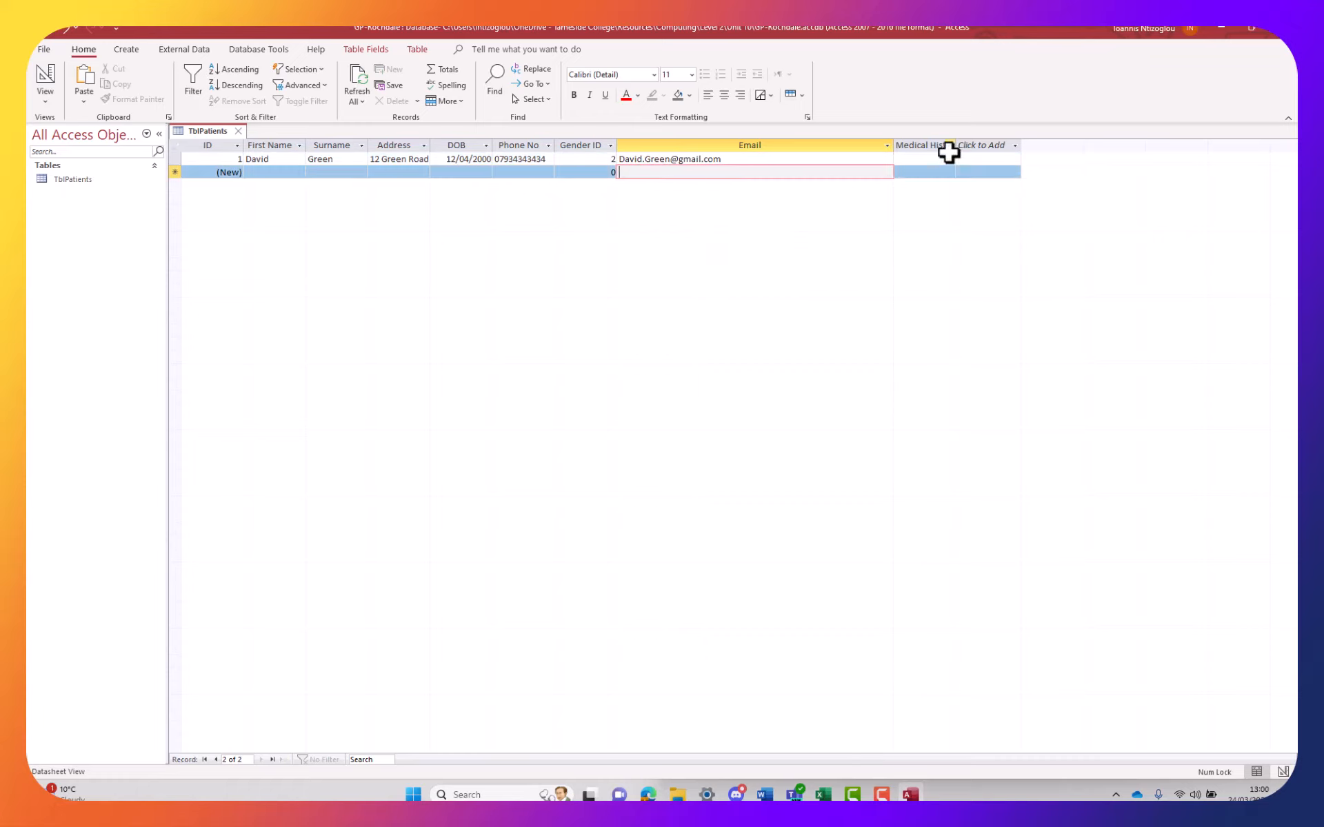
# Widen Medical History and shrink away the empty Click to Add column
pyautogui.moveTo(974, 146); pyautogui.dragTo(1025, 147)
pyautogui.click(1026, 147)
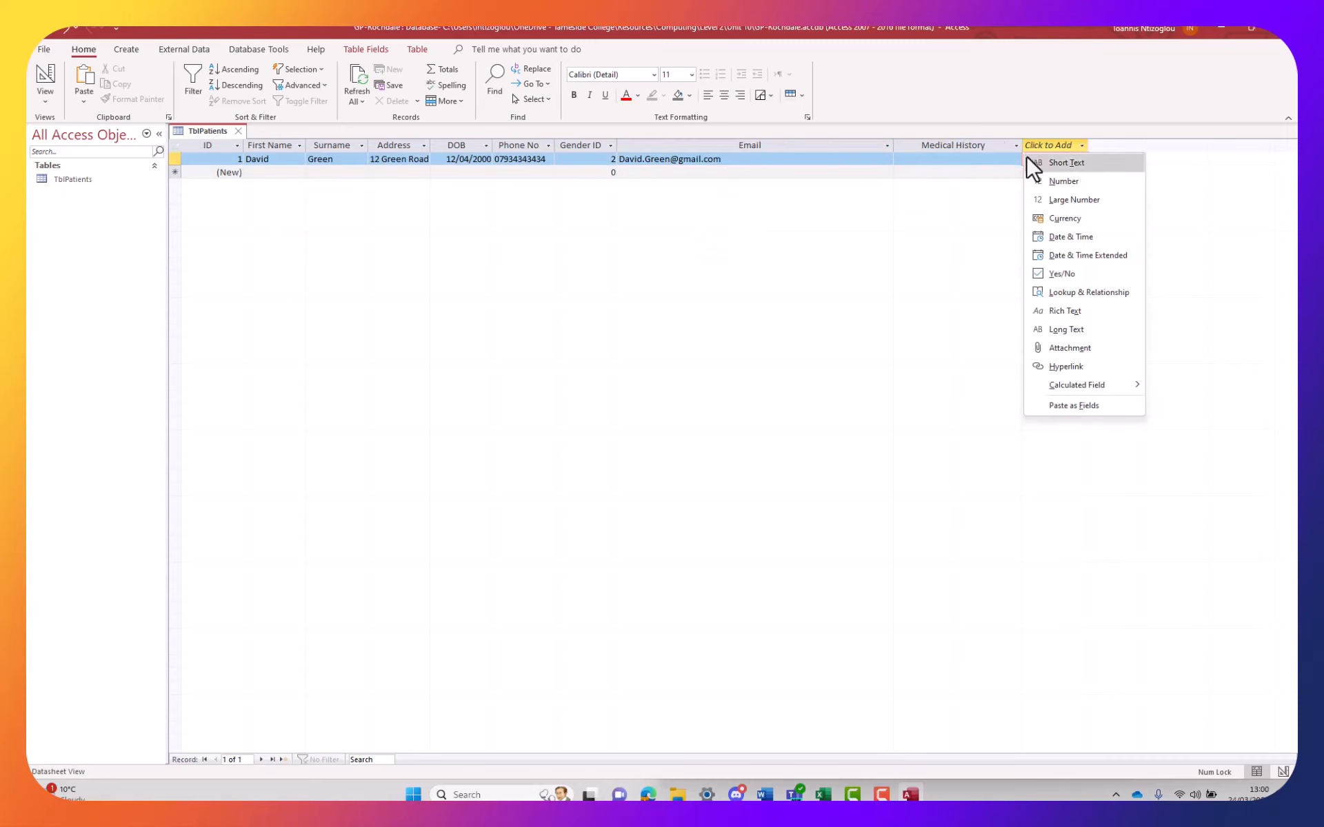
pyautogui.click(1087, 146)
pyautogui.click(1087, 146)
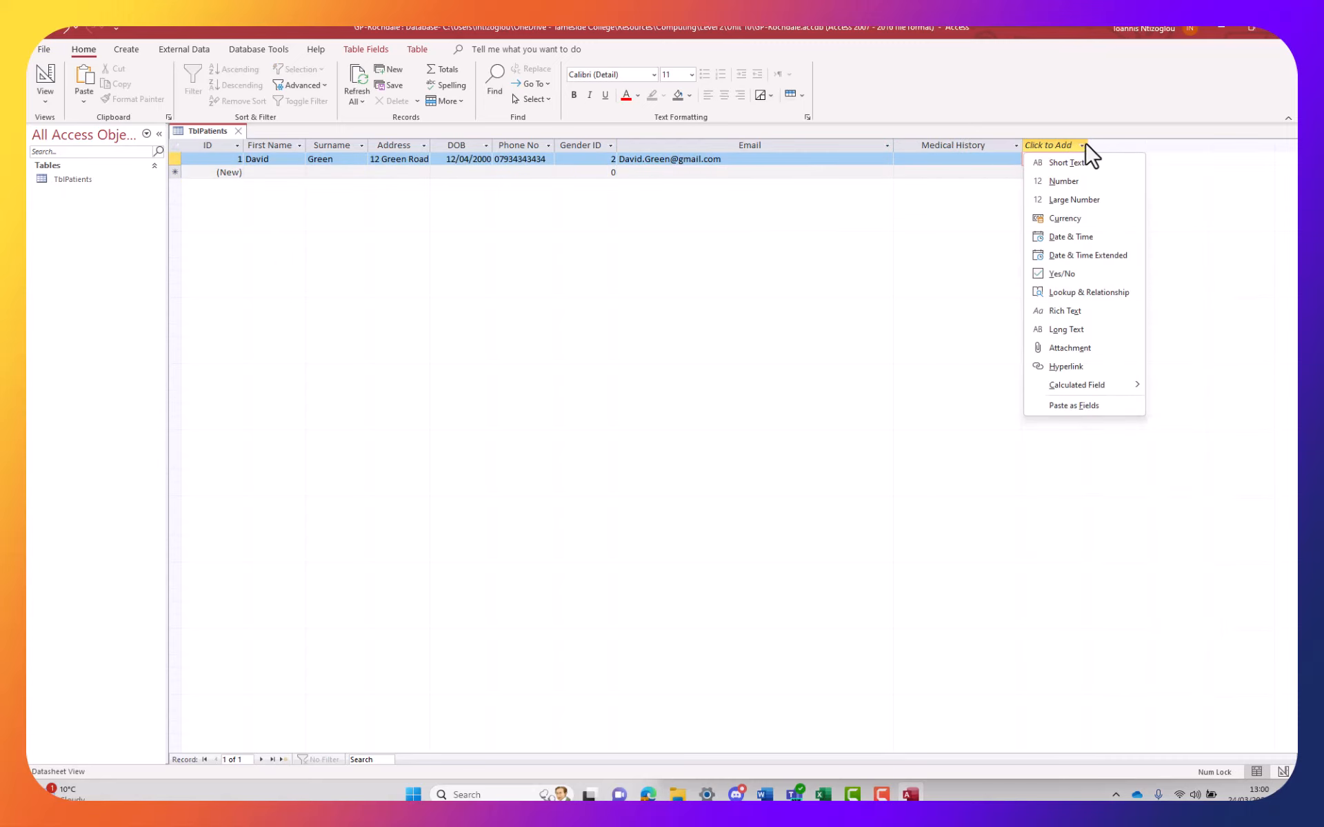
pyautogui.click(948, 145)
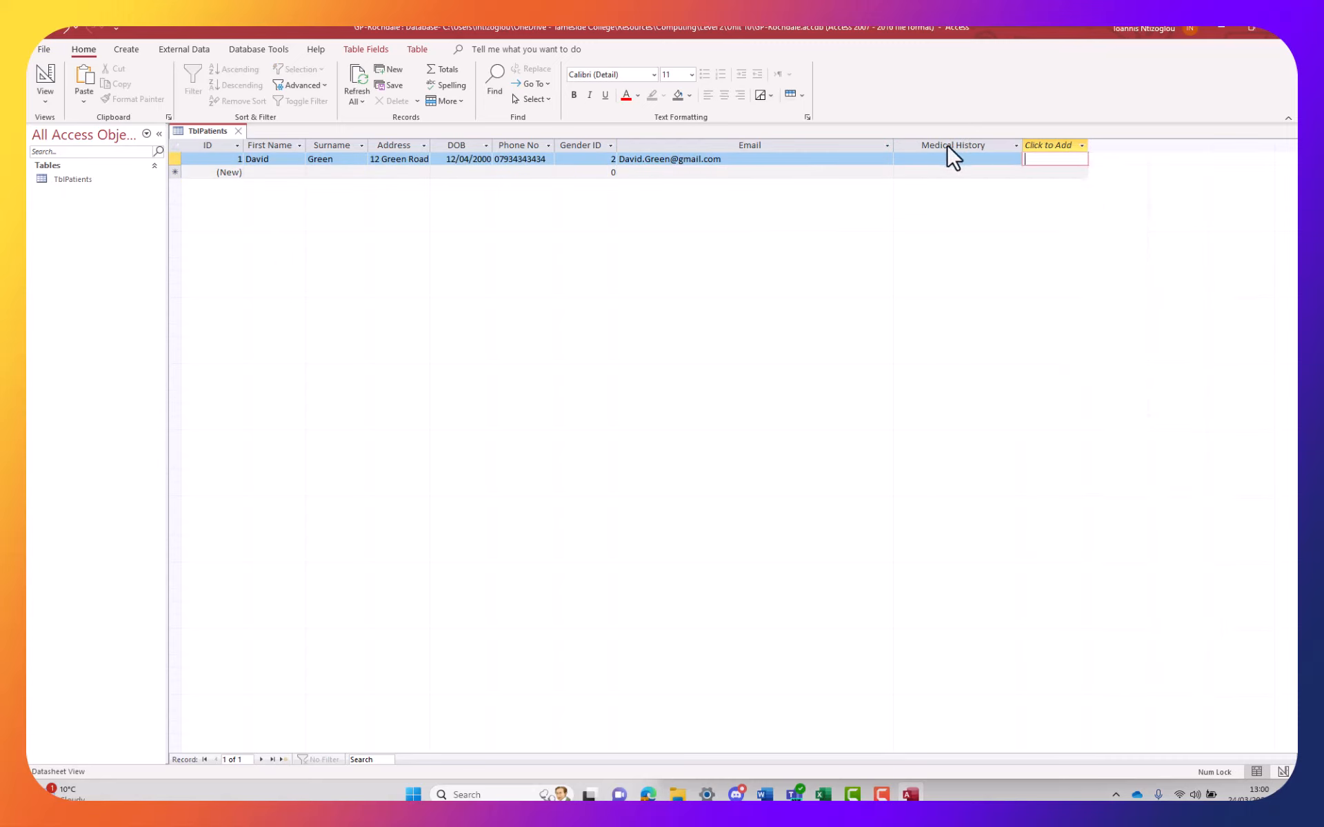
pyautogui.moveTo(1089, 141); pyautogui.dragTo(1010, 137)
# Enter N/A in Medical History, narrow the Email column, and copy the first patient record
pyautogui.click(948, 166)
pyautogui.click(947, 160)
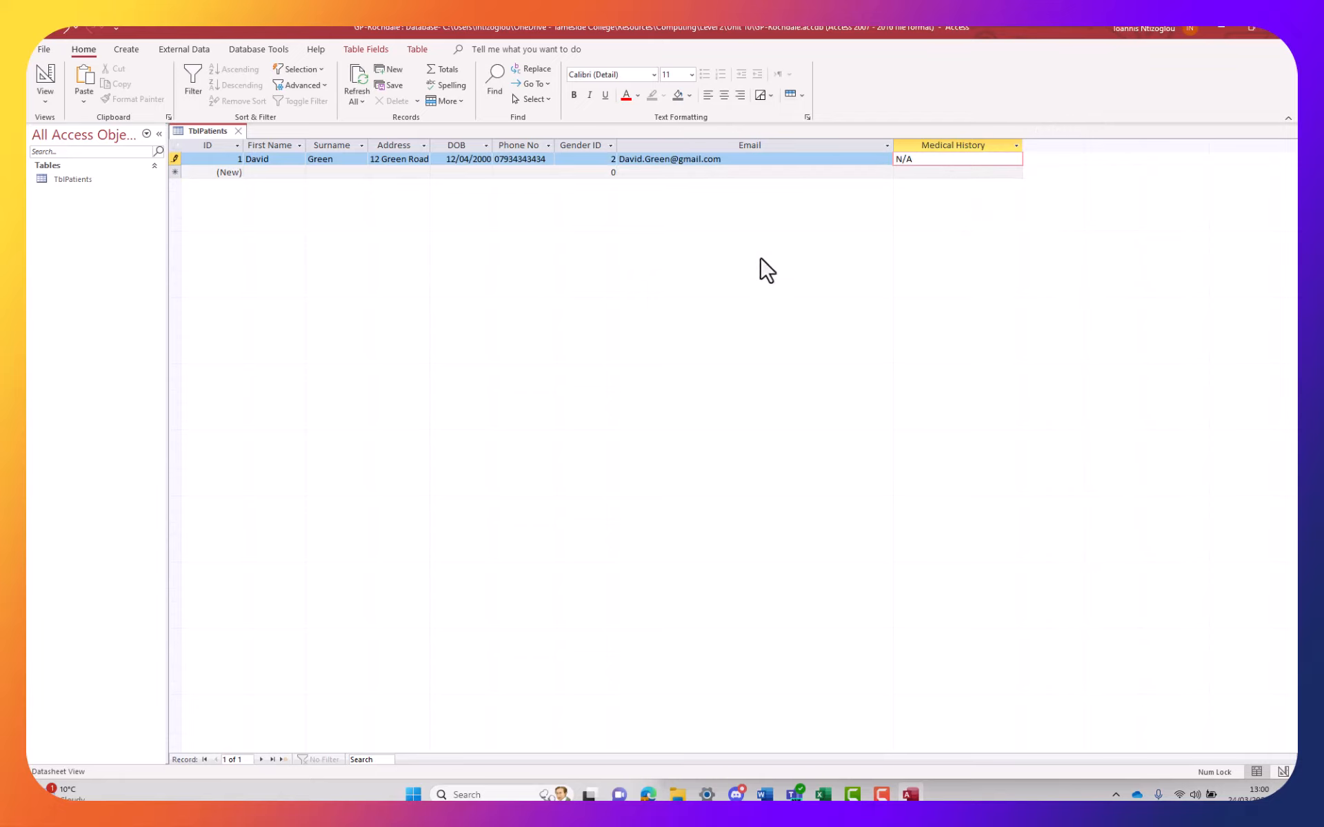
pyautogui.moveTo(894, 147); pyautogui.dragTo(743, 147)
pyautogui.click(266, 174)
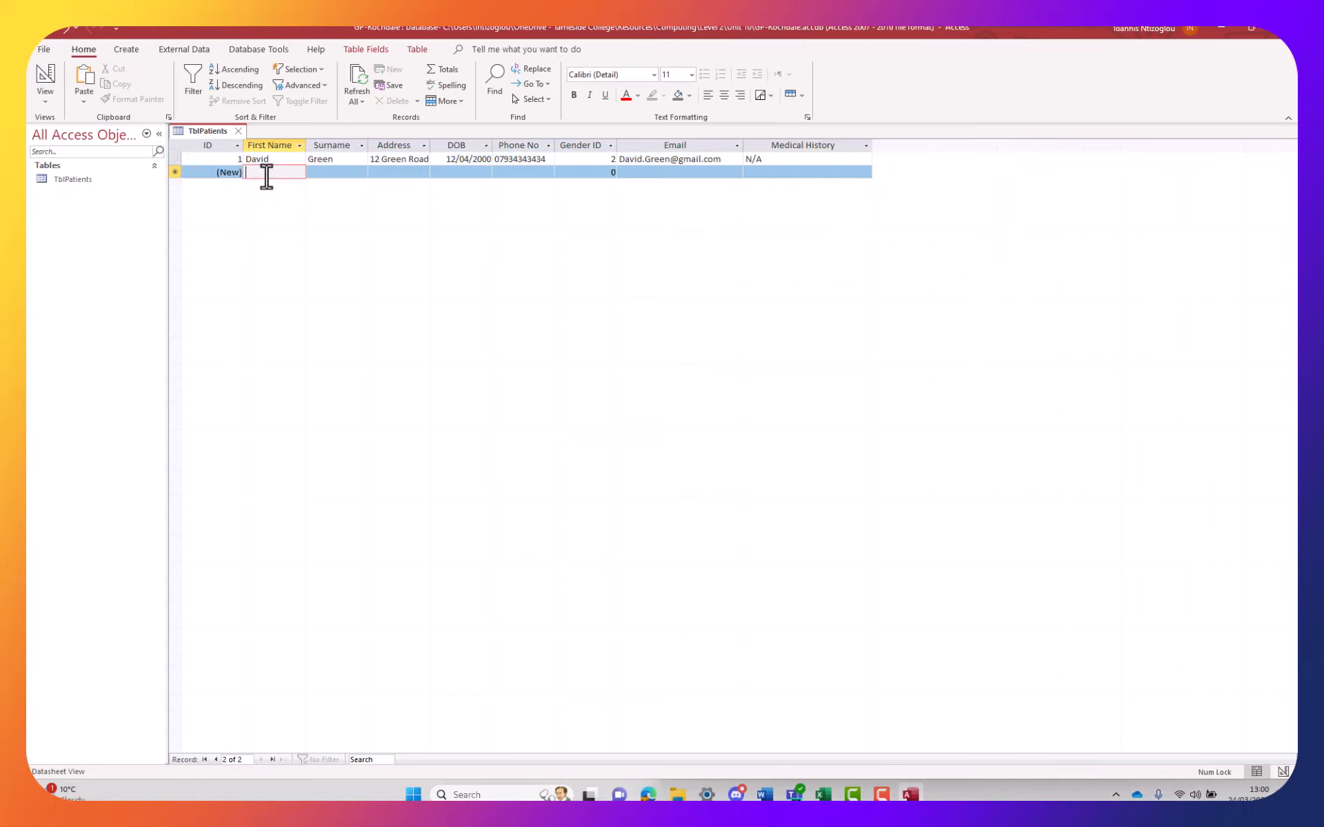
pyautogui.click(172, 158)
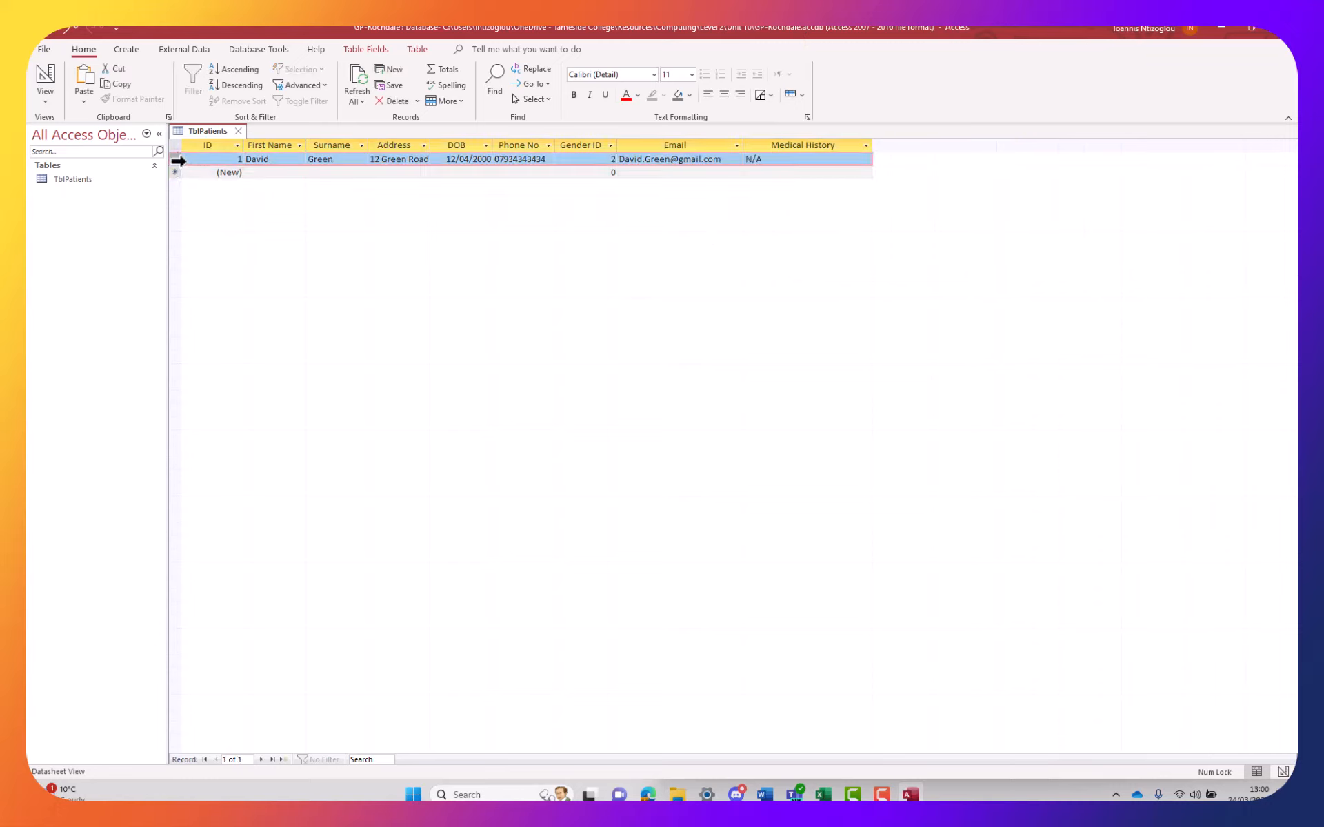
pyautogui.rightClick(178, 161)
pyautogui.click(208, 231)
# Paste the copied first record into the new row as patient 2
pyautogui.click(182, 173)
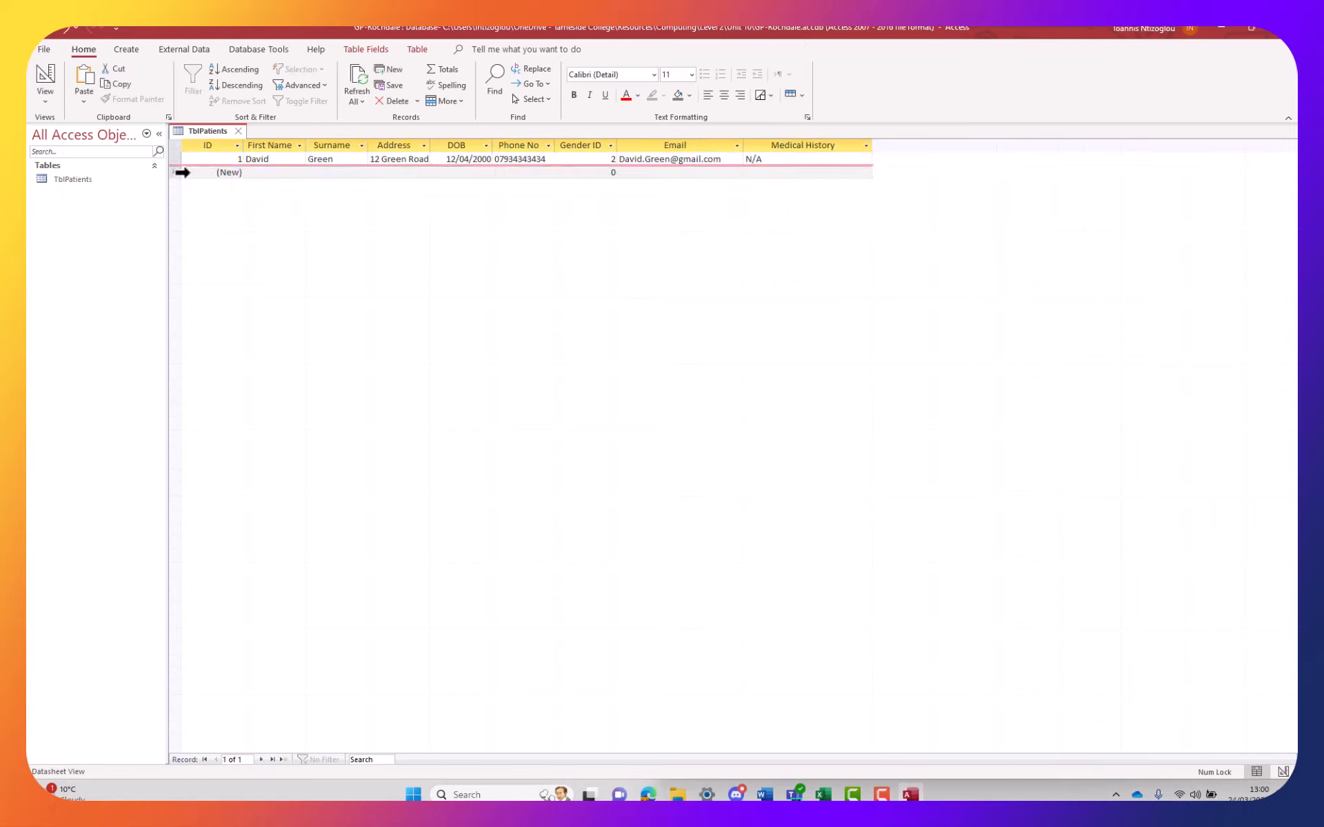
pyautogui.rightClick(182, 172)
pyautogui.click(228, 266)
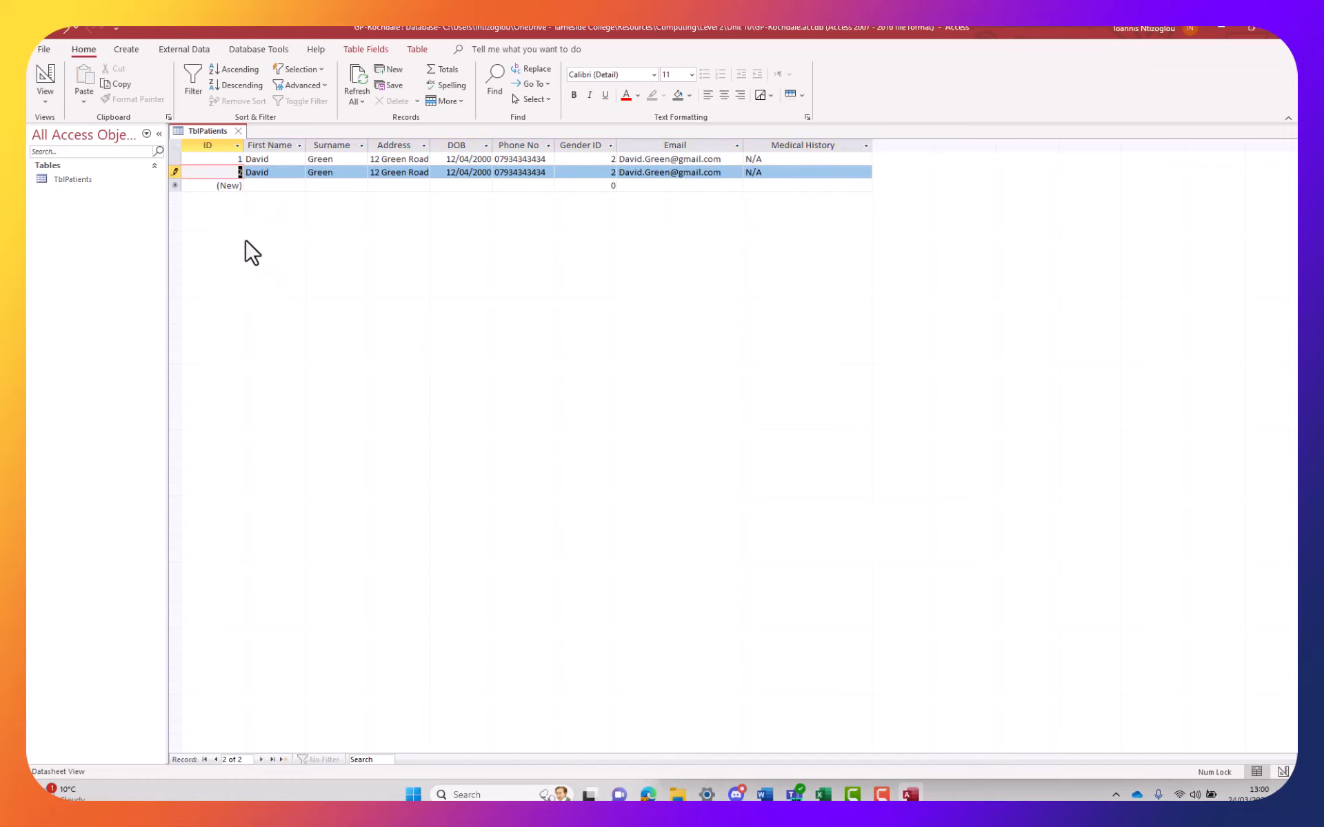
pyautogui.click(369, 176)
# Overwrite record 2's surname, street, birth year 1980 and phone number, then commit it
pyautogui.click(309, 175)
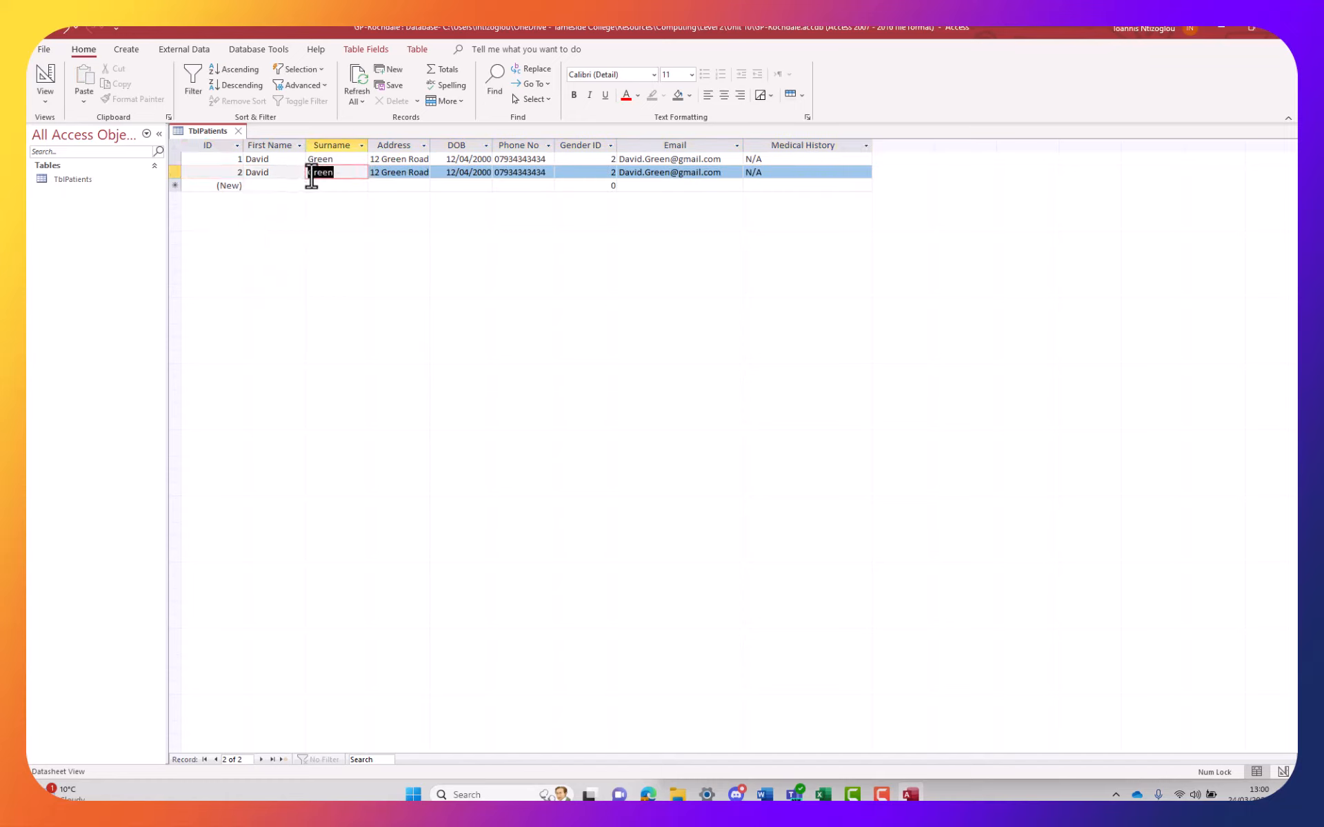
pyautogui.write('Blue')
pyautogui.doubleClick(398, 172)
pyautogui.write('Bl')
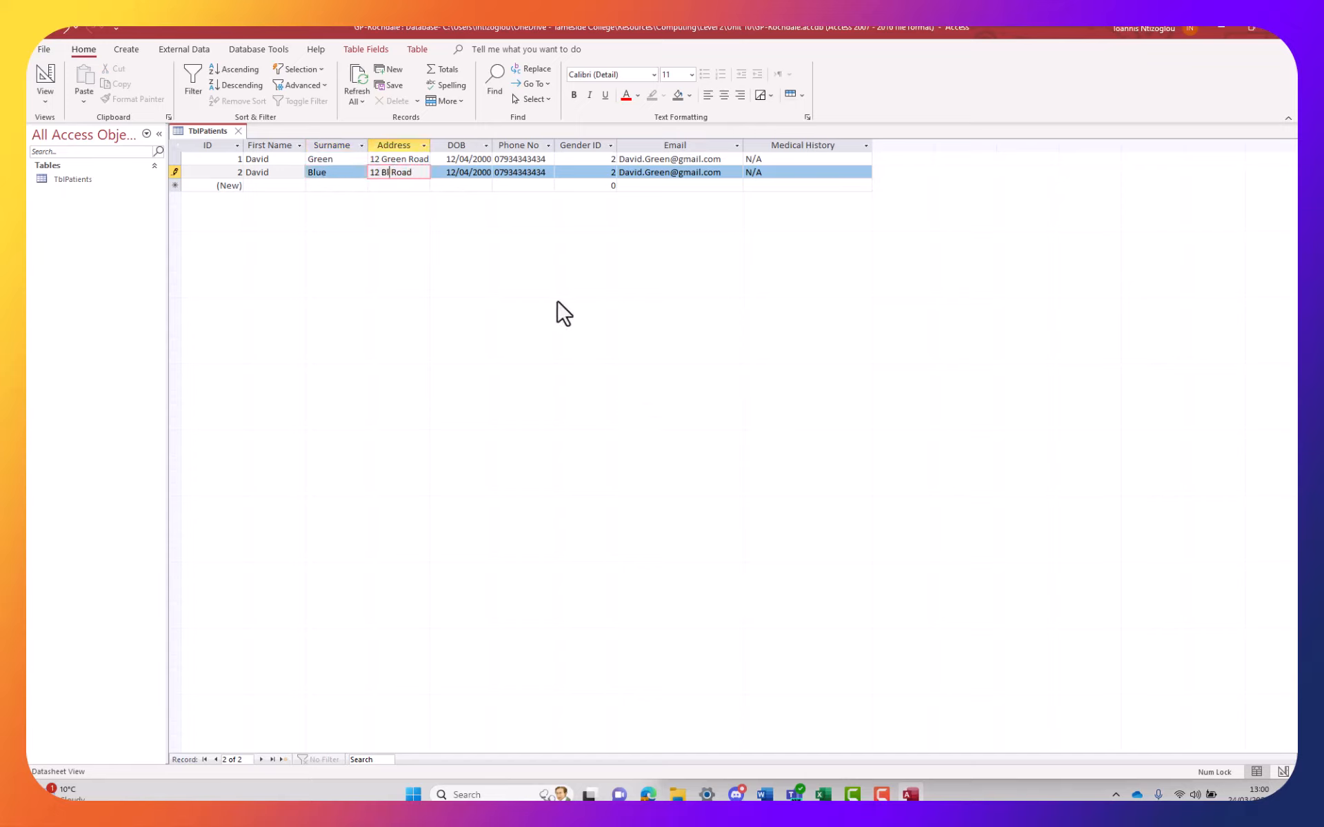
pyautogui.write('ue')
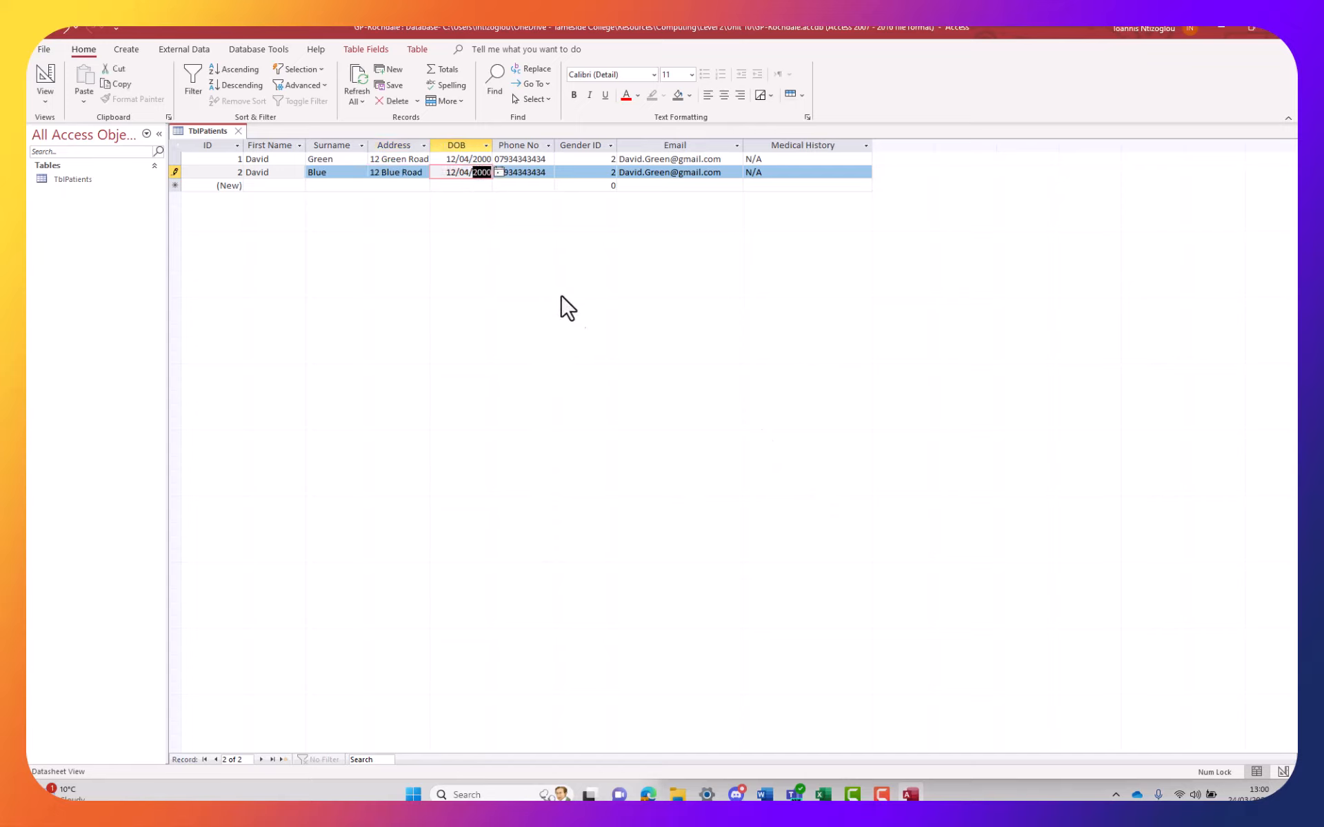
pyautogui.write('1980')
pyautogui.click(540, 172)
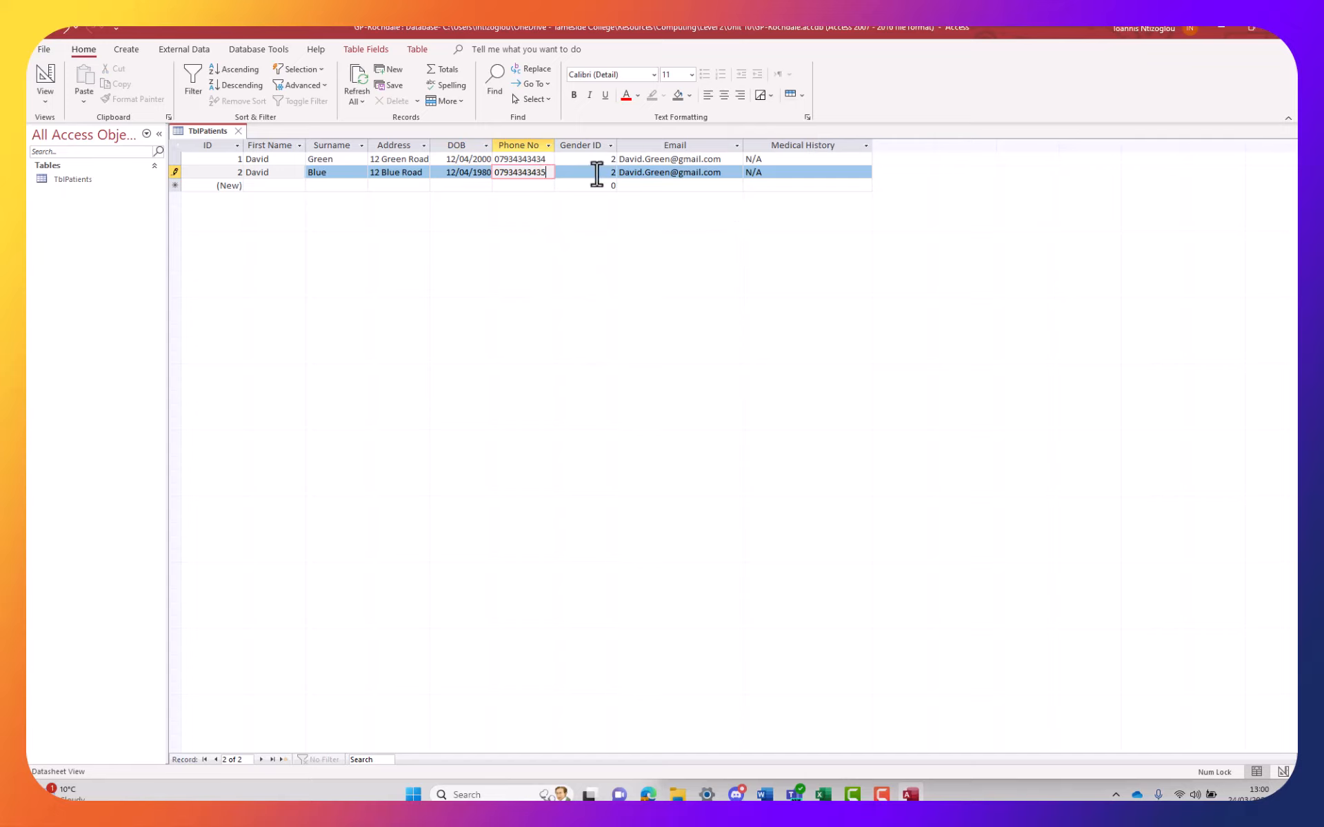
pyautogui.moveTo(598, 173); pyautogui.dragTo(623, 178)
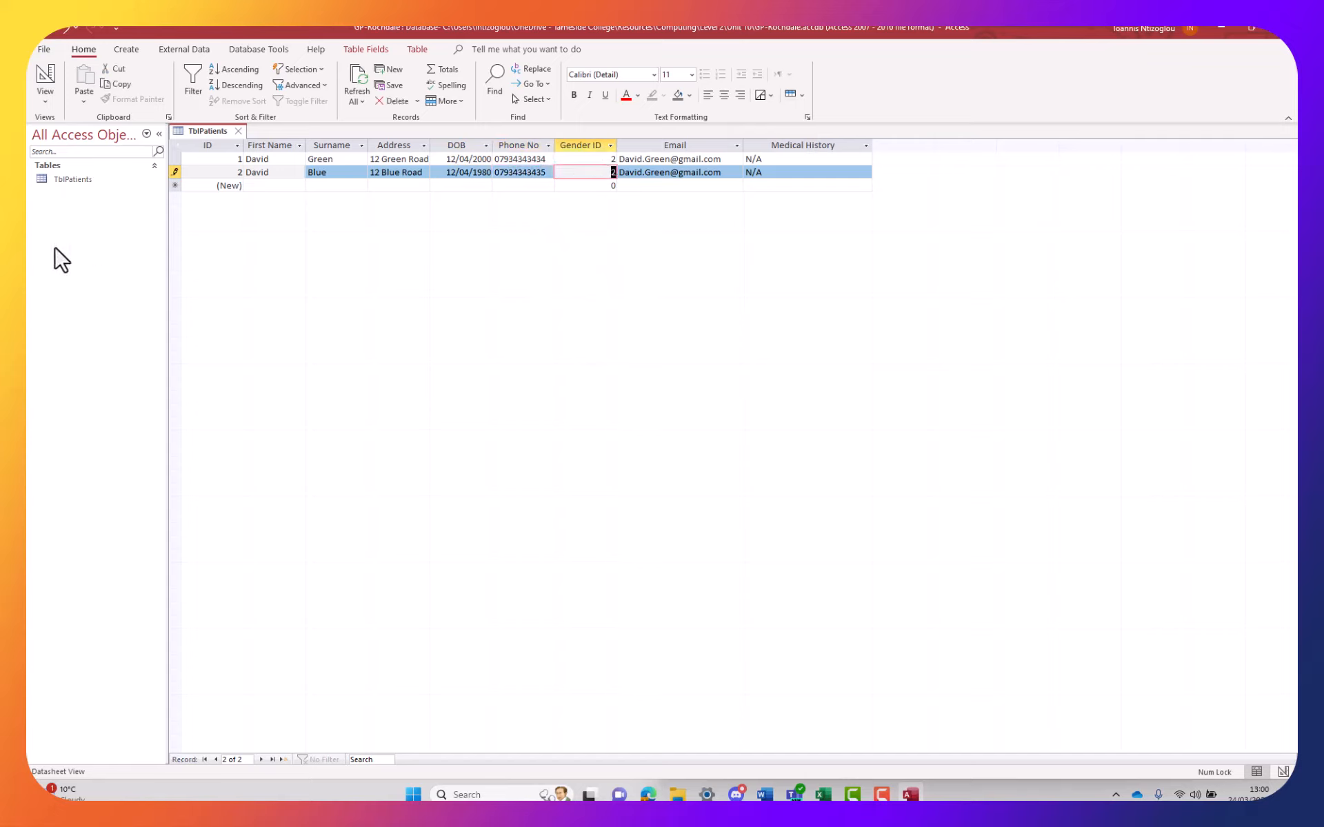
pyautogui.click(175, 185)
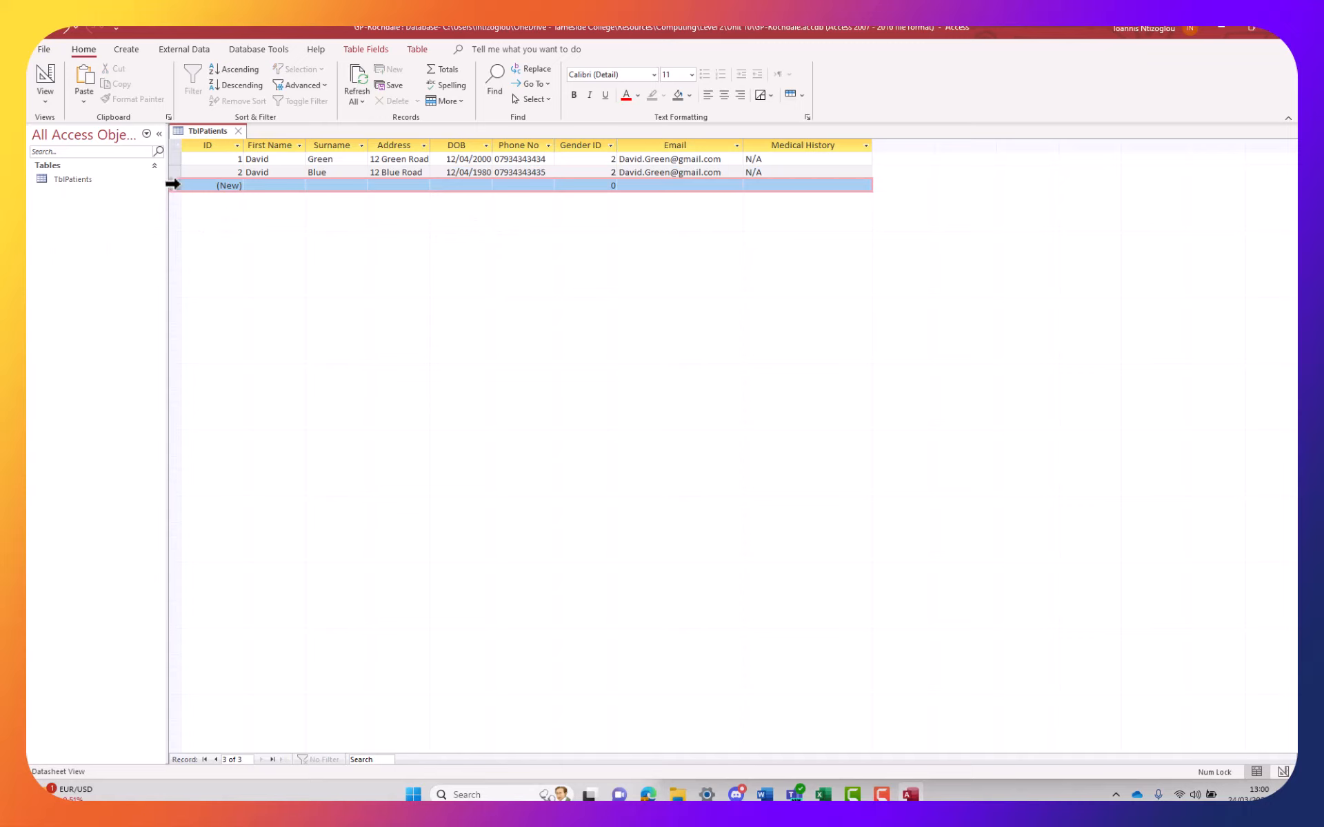
# Paste a third copy of the record and update the second and third email addresses
pyautogui.rightClick(175, 185)
pyautogui.click(207, 271)
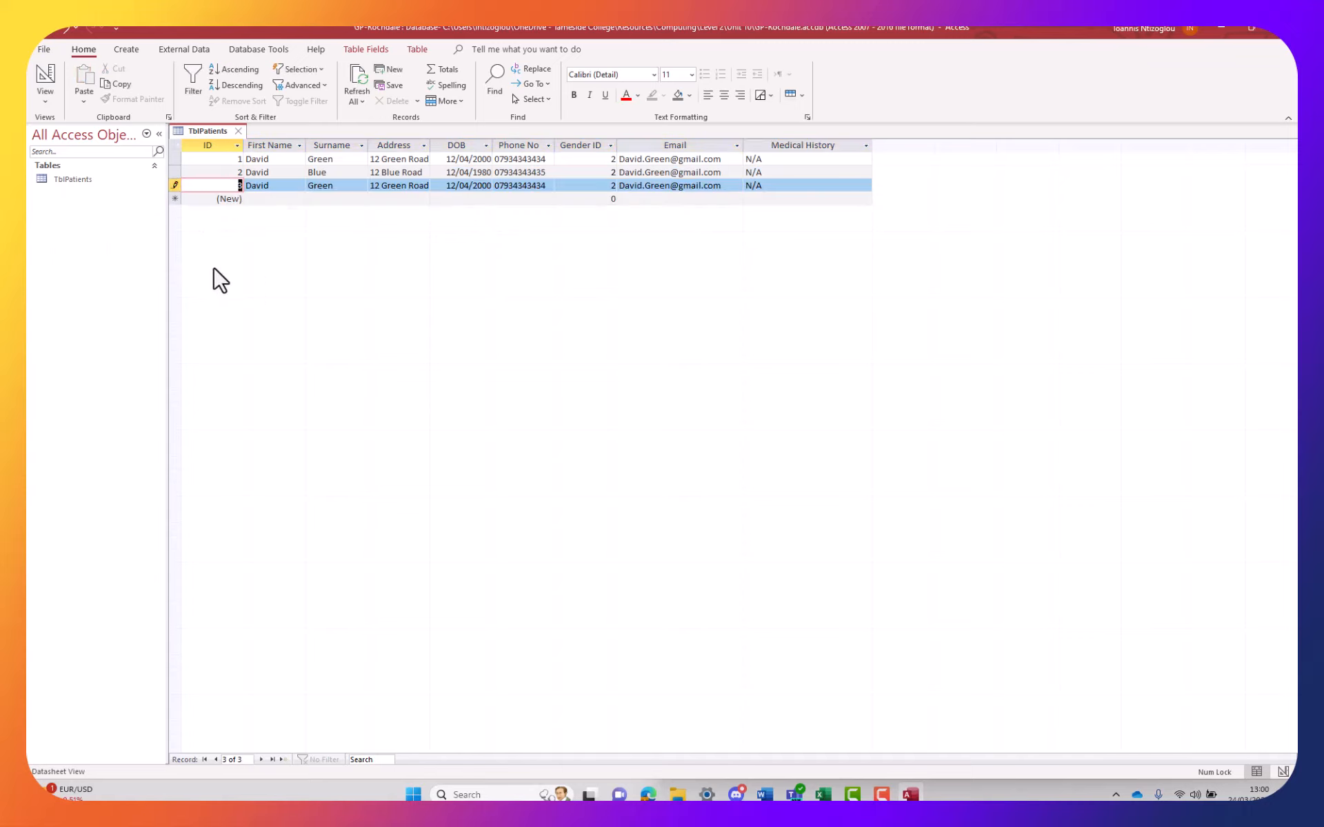
pyautogui.doubleClick(652, 173)
pyautogui.write('Blue')
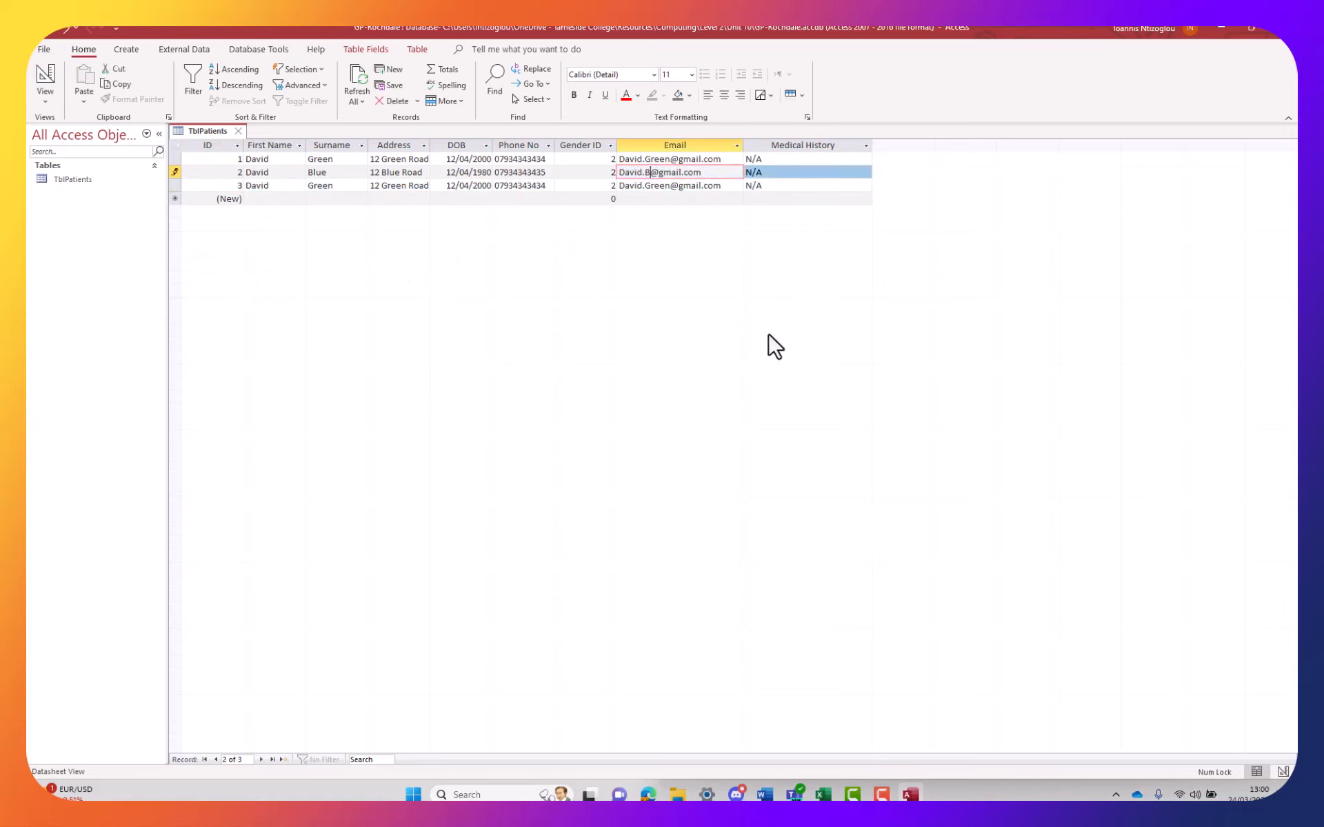
pyautogui.doubleClick(656, 186)
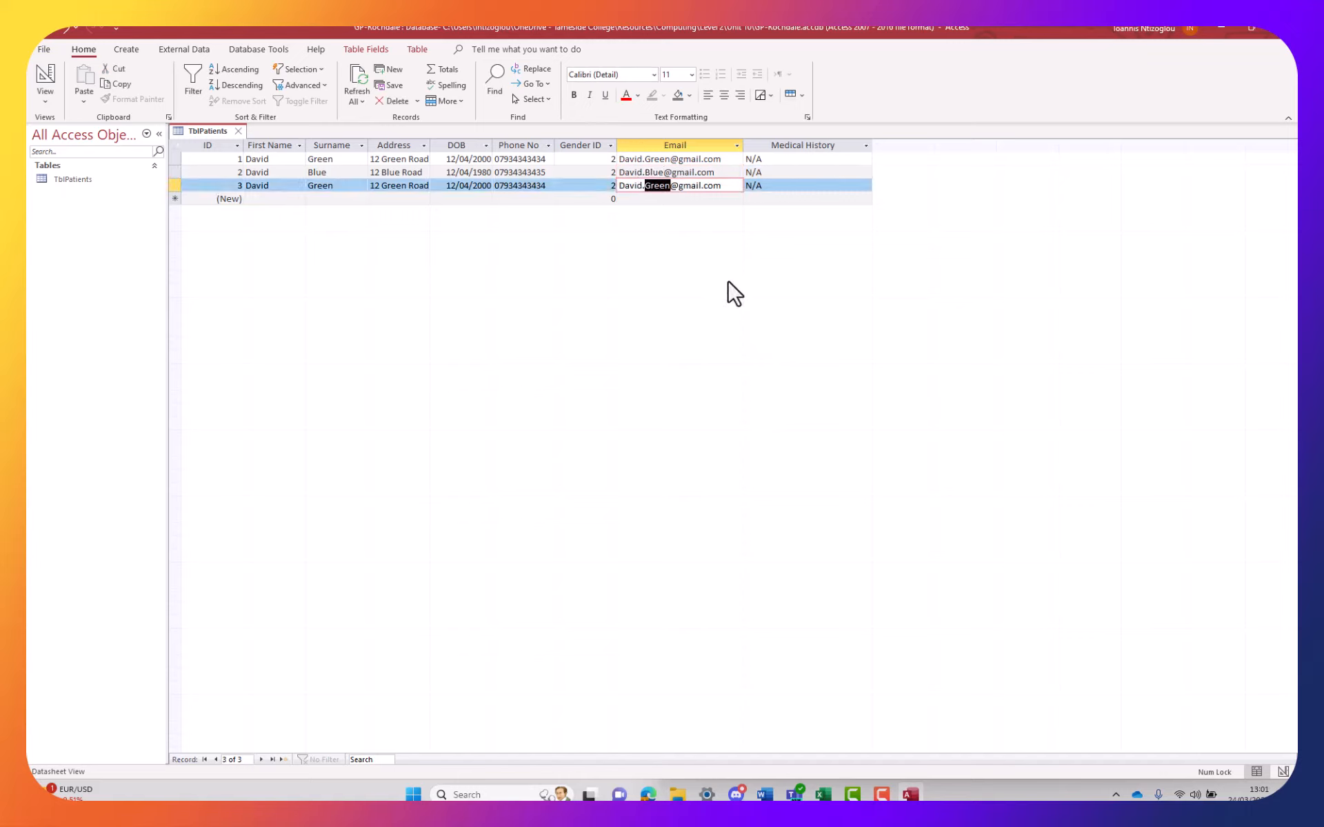
pyautogui.doubleClick(625, 186)
pyautogui.write('Vicky')
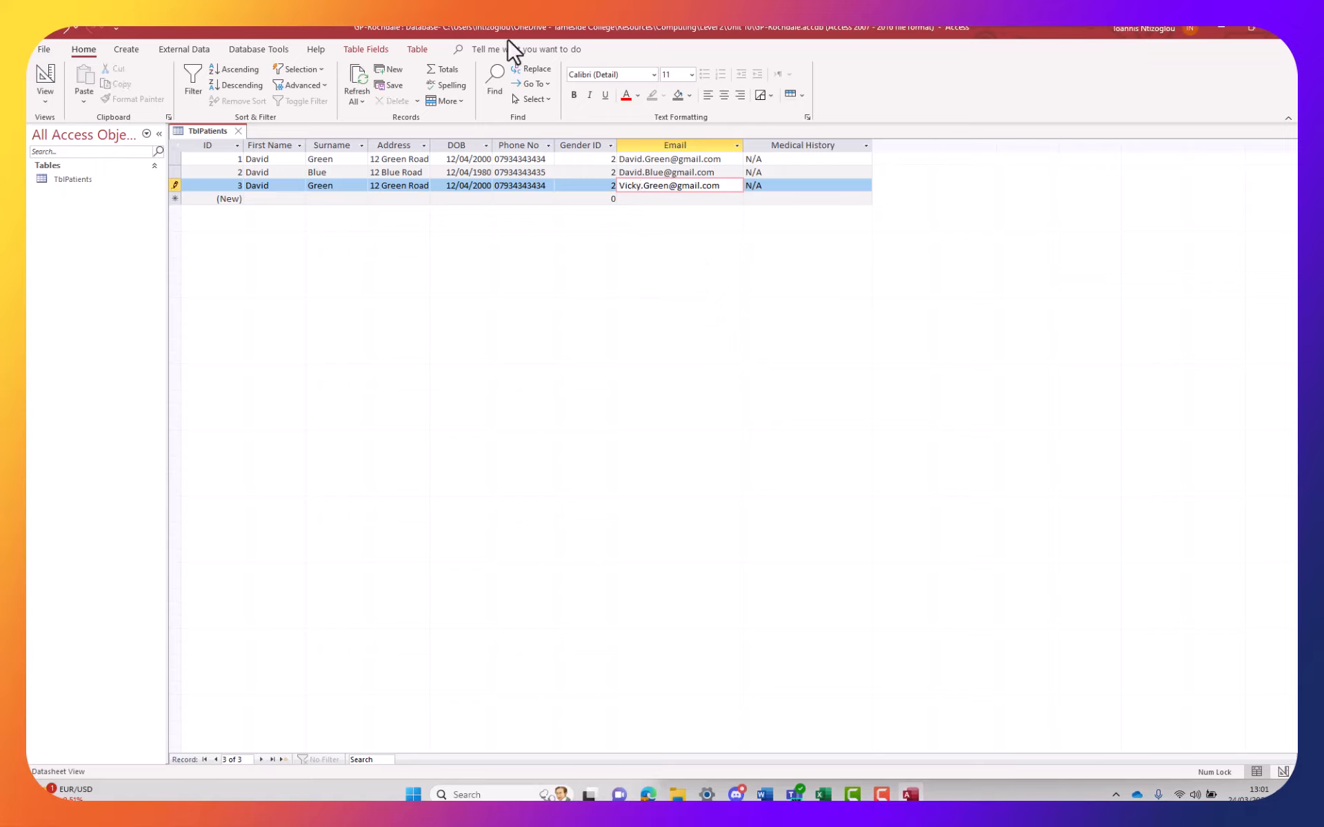
# Change the third record's street name, surname and first name
pyautogui.doubleClick(387, 186)
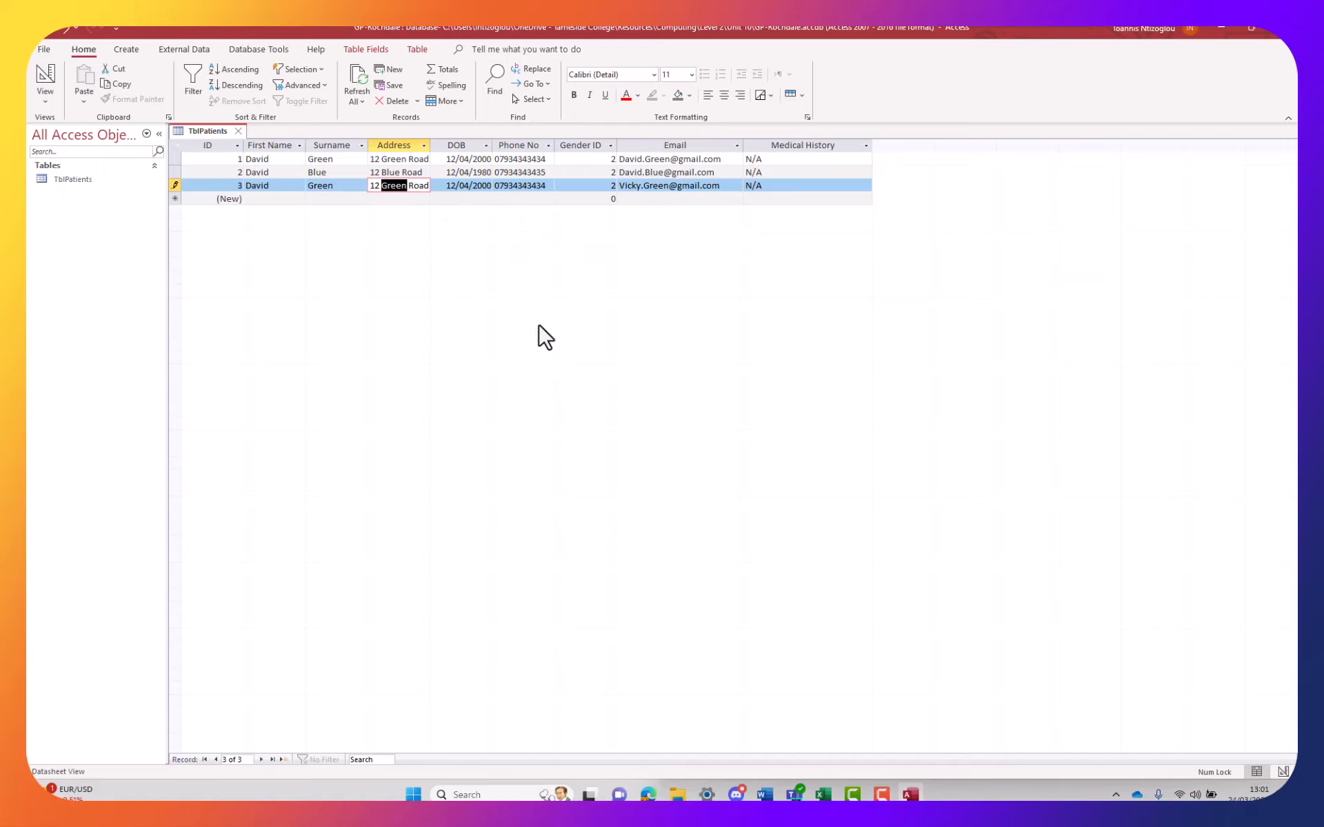
pyautogui.write('Victoria')
pyautogui.doubleClick(316, 186)
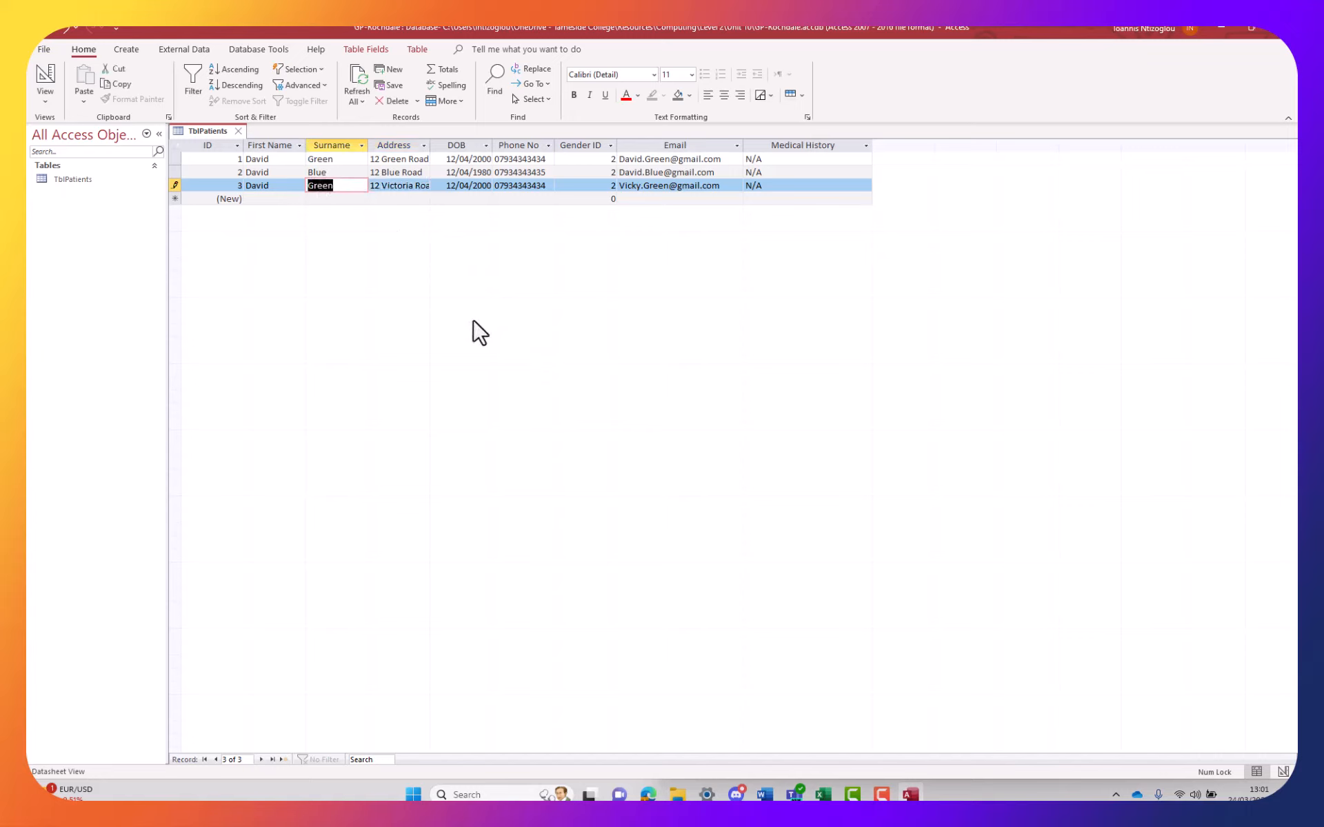
pyautogui.click(259, 198)
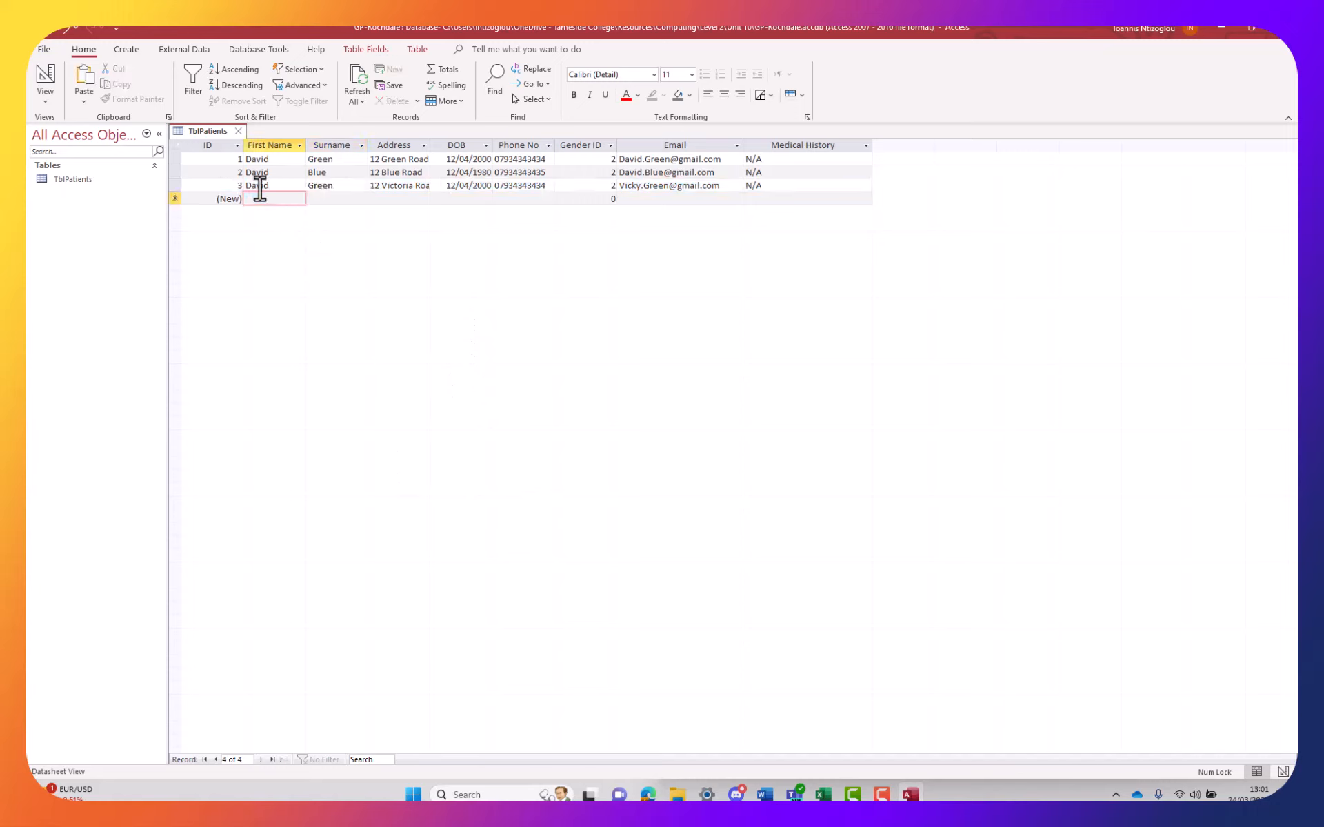
pyautogui.doubleClick(260, 185)
pyautogui.write('Victoria')
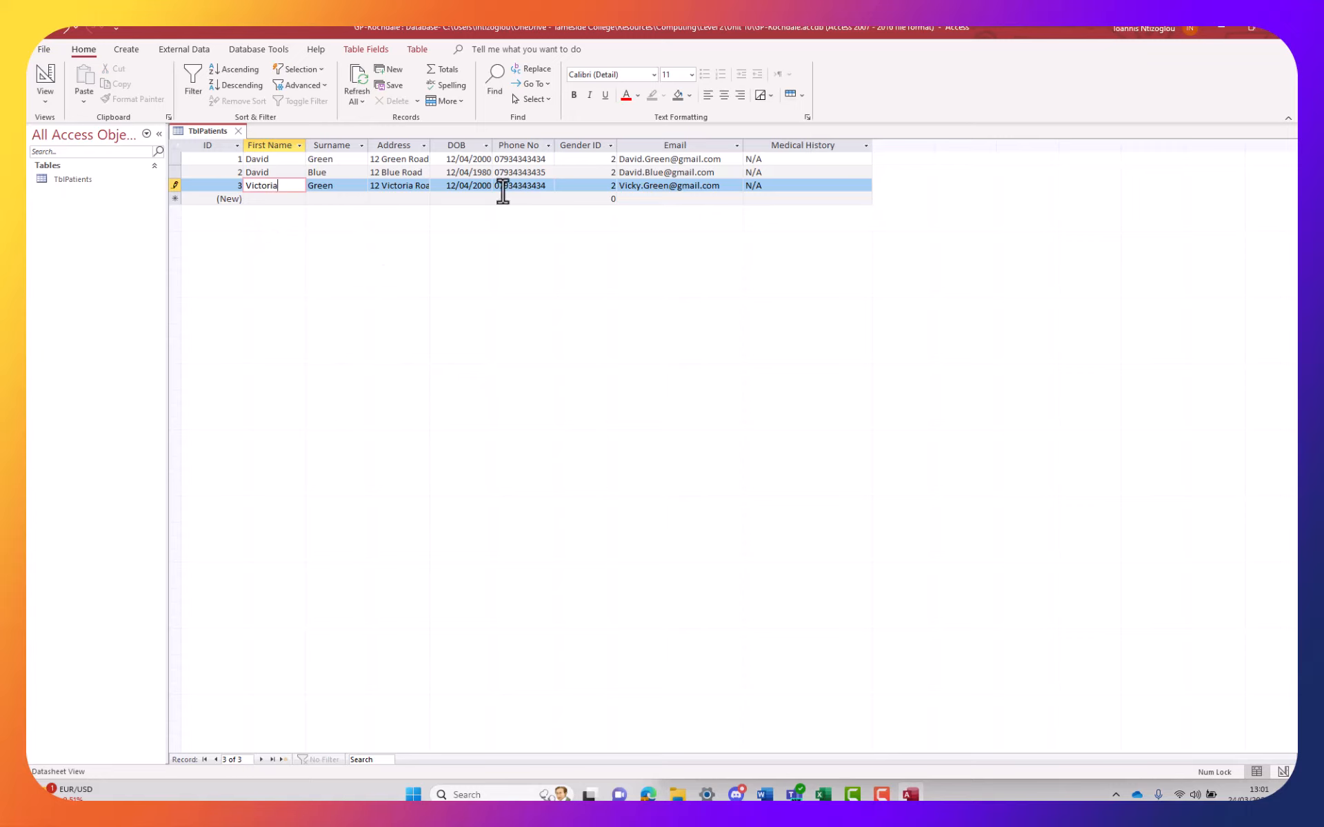
# Set the third record's DOB year to 2003, change its phone's last digit, and Gender ID to 1
pyautogui.doubleClick(474, 186)
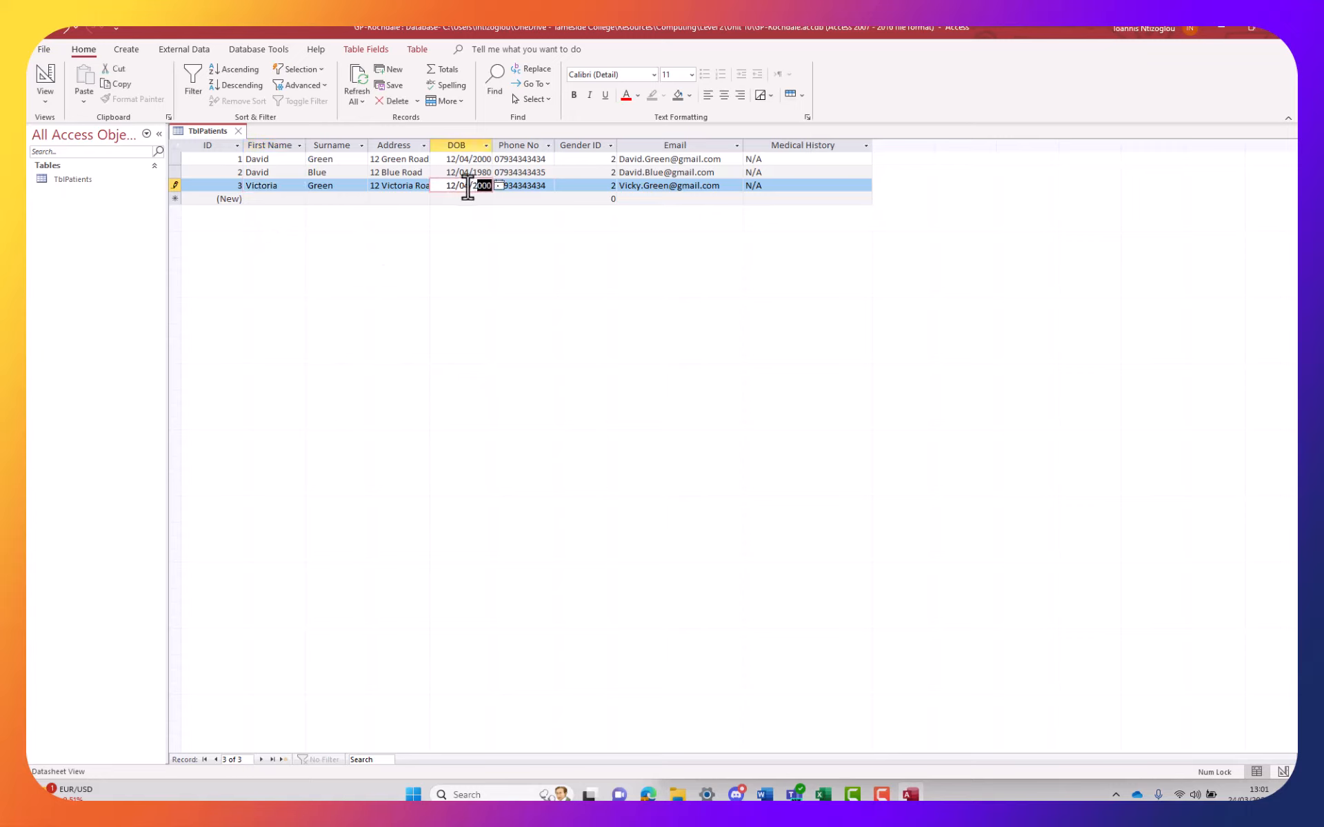
pyautogui.click(484, 186)
pyautogui.moveTo(483, 186); pyautogui.dragTo(492, 187)
pyautogui.write('03')
pyautogui.click(505, 199)
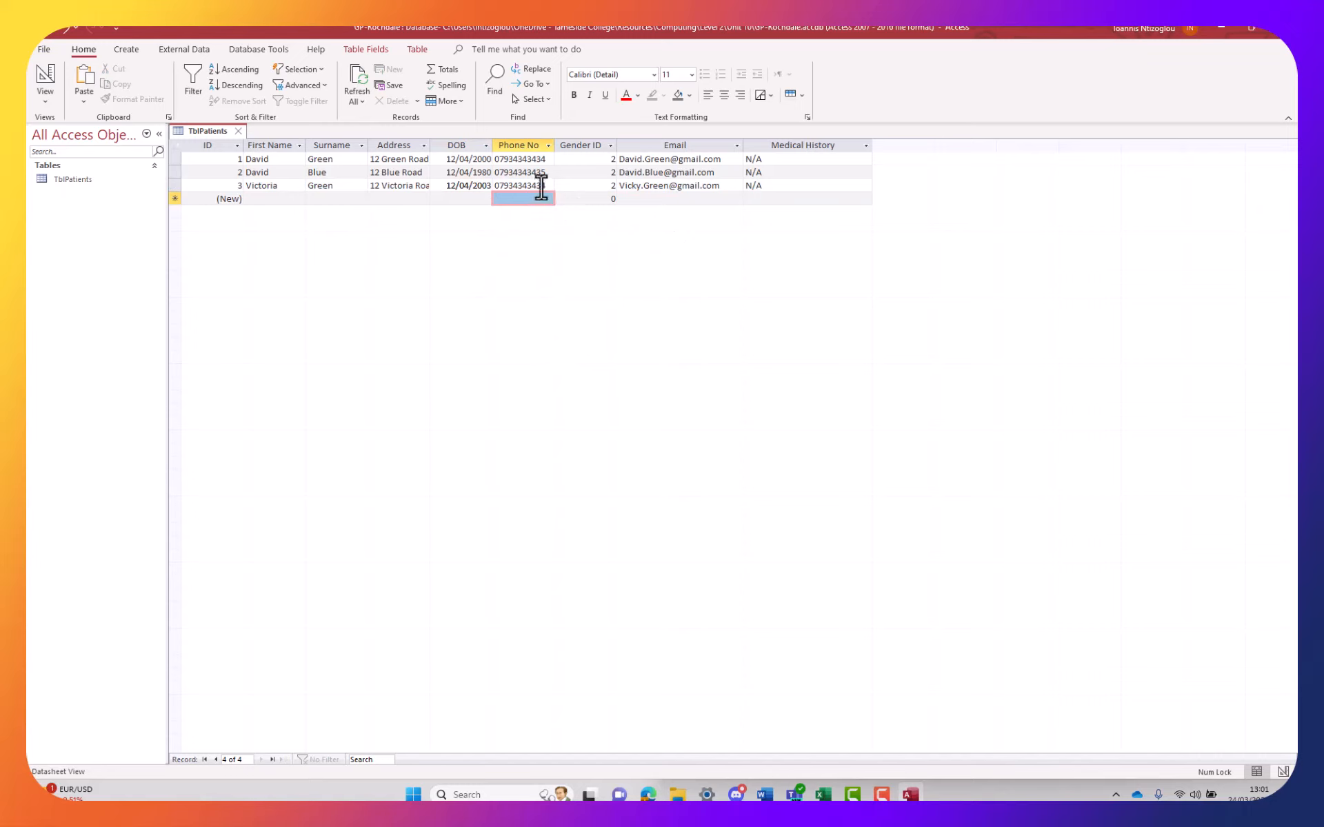
pyautogui.moveTo(541, 186); pyautogui.dragTo(552, 186)
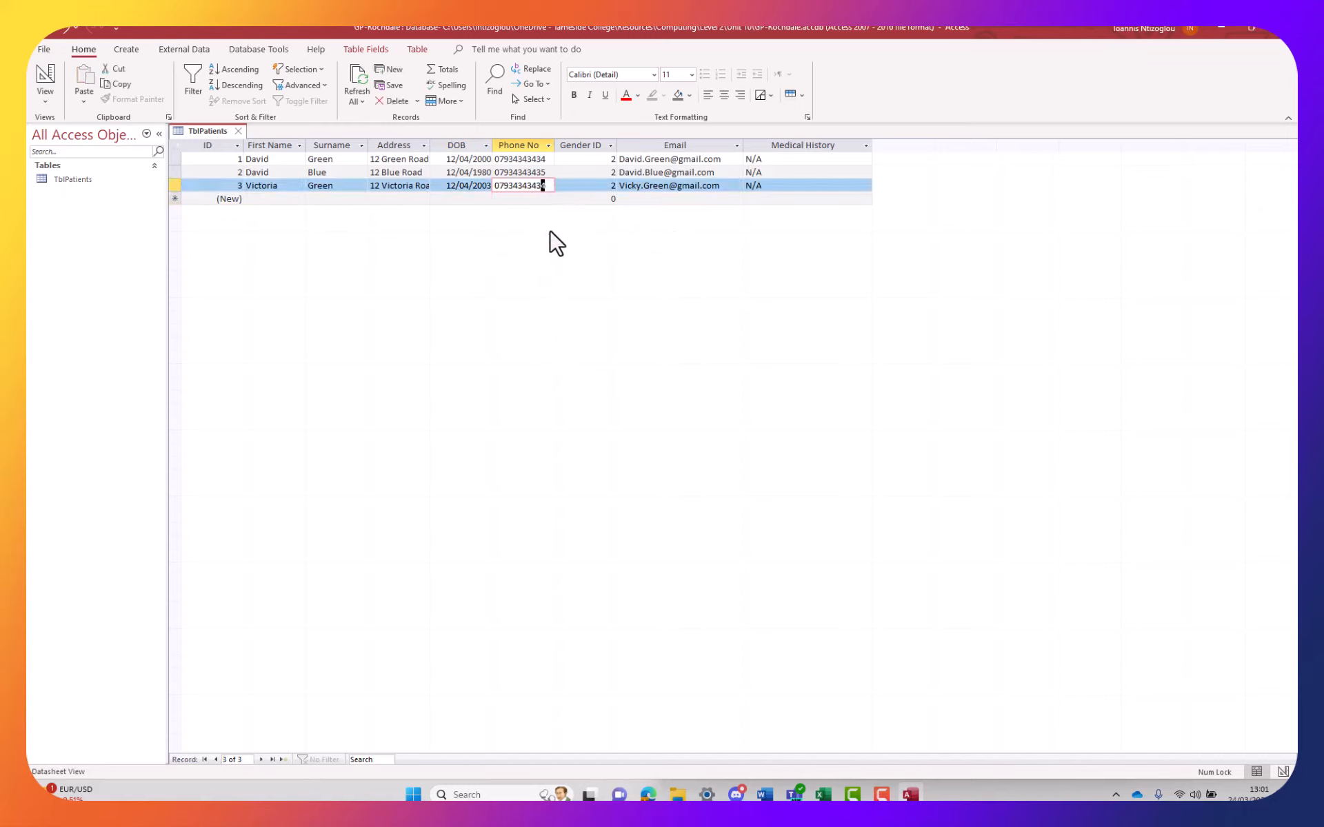
pyautogui.write('6')
pyautogui.click(785, 187)
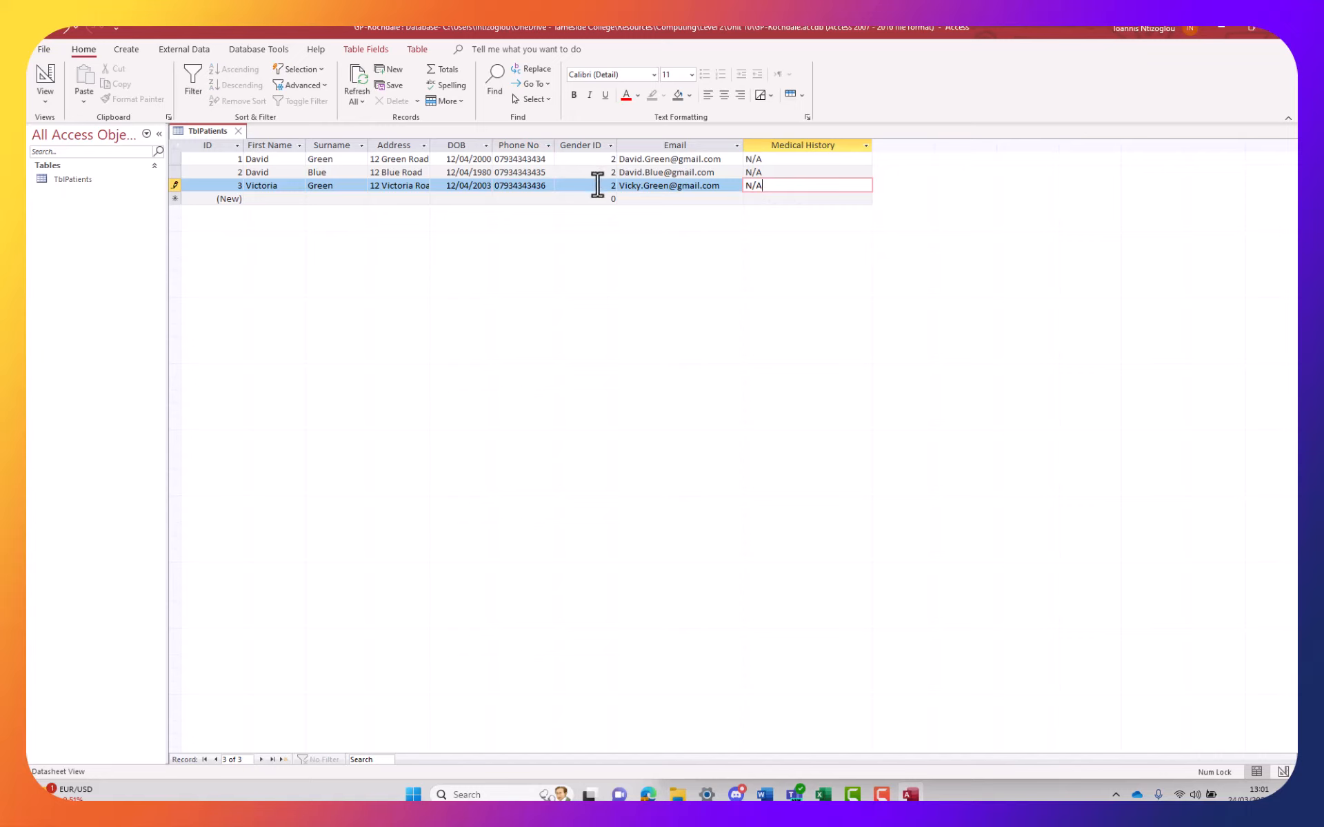
pyautogui.moveTo(600, 184); pyautogui.dragTo(624, 190)
pyautogui.write('1')
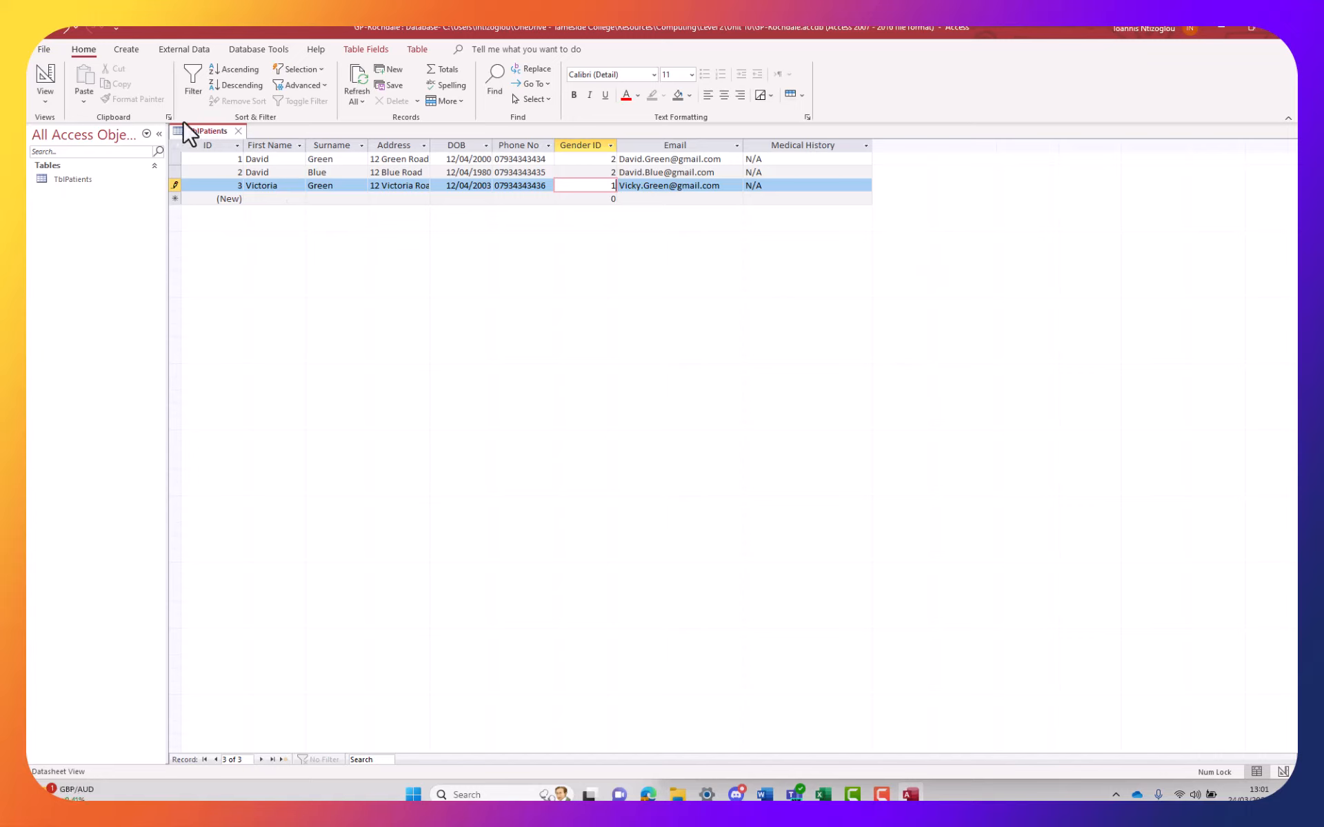
# Save TblPatients' layout, close it, and snap Access to the left half beside Word
pyautogui.click(238, 131)
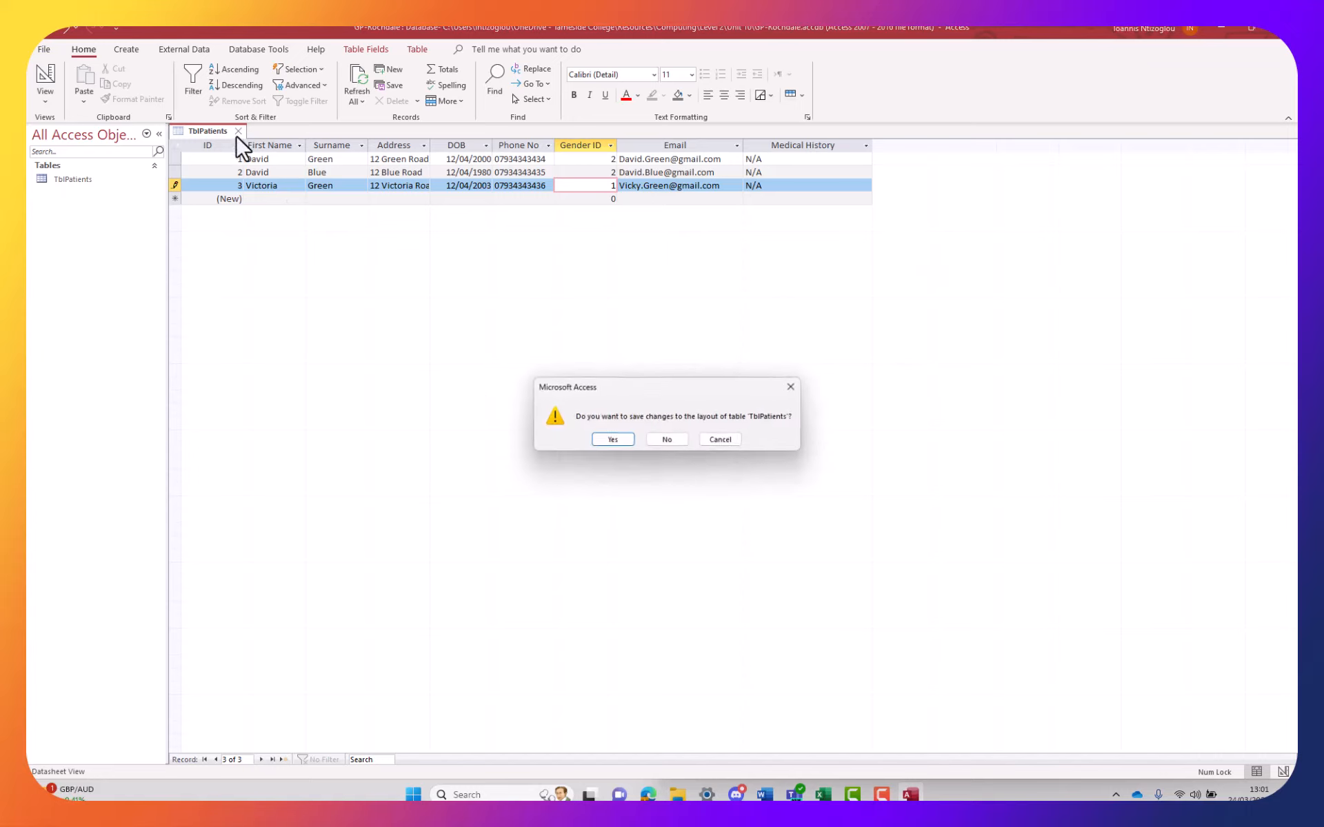
pyautogui.click(626, 441)
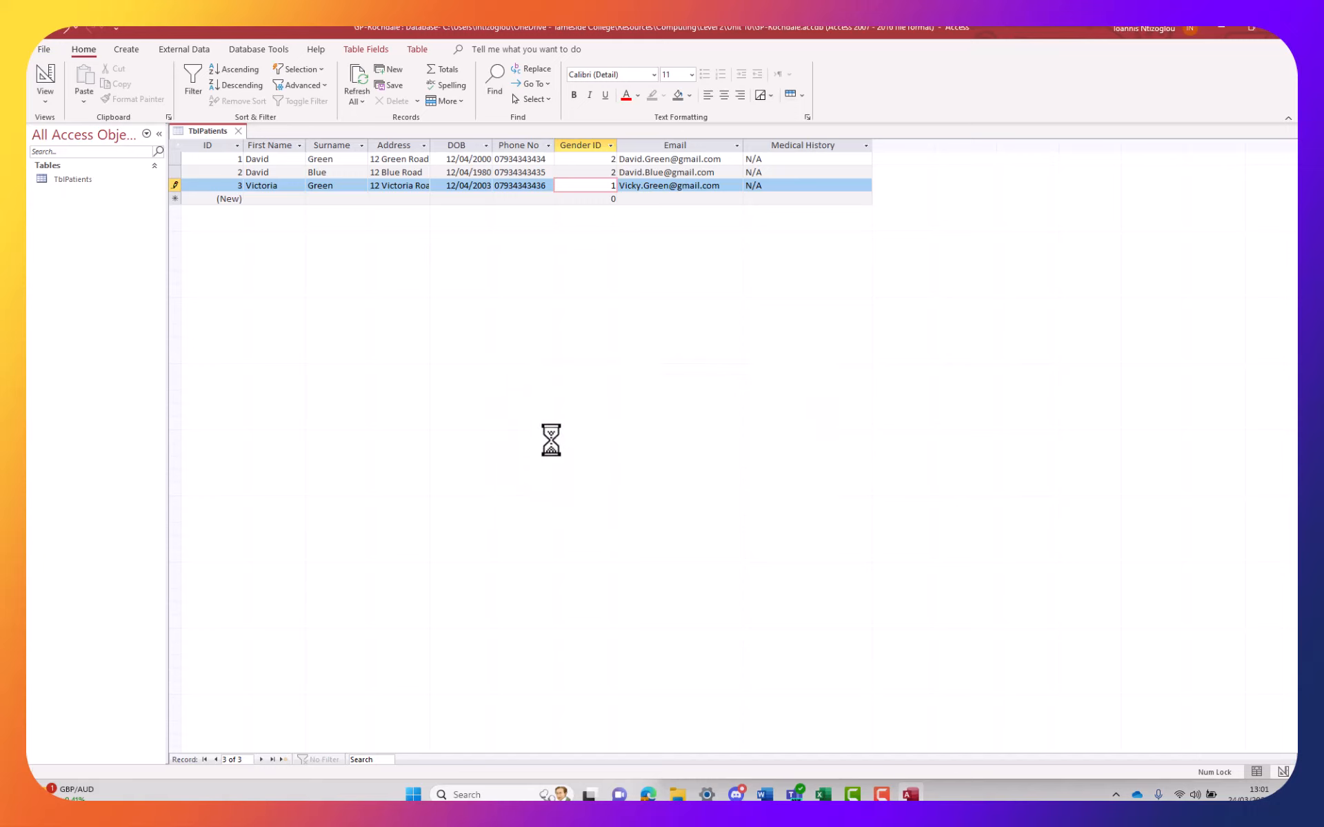
pyautogui.doubleClick(61, 180)
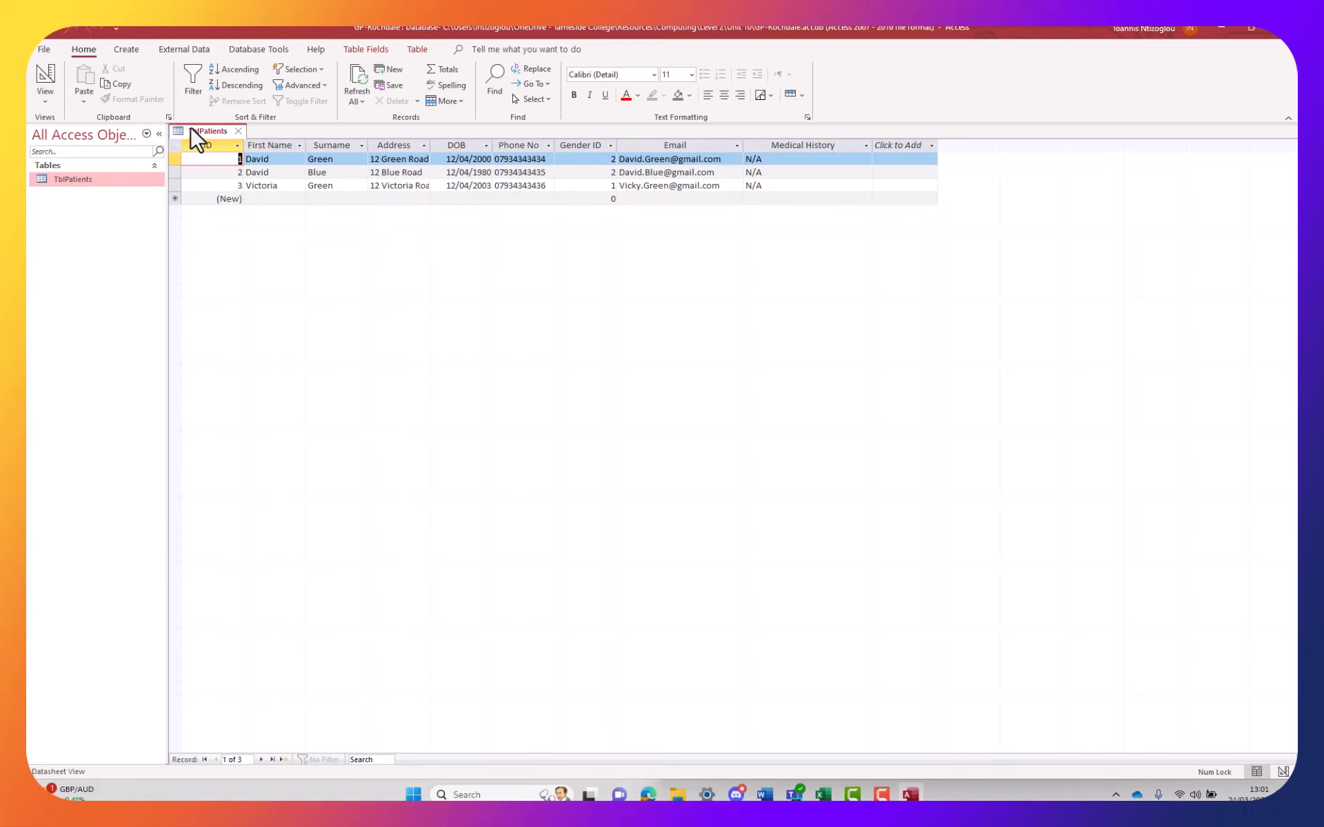
pyautogui.click(238, 131)
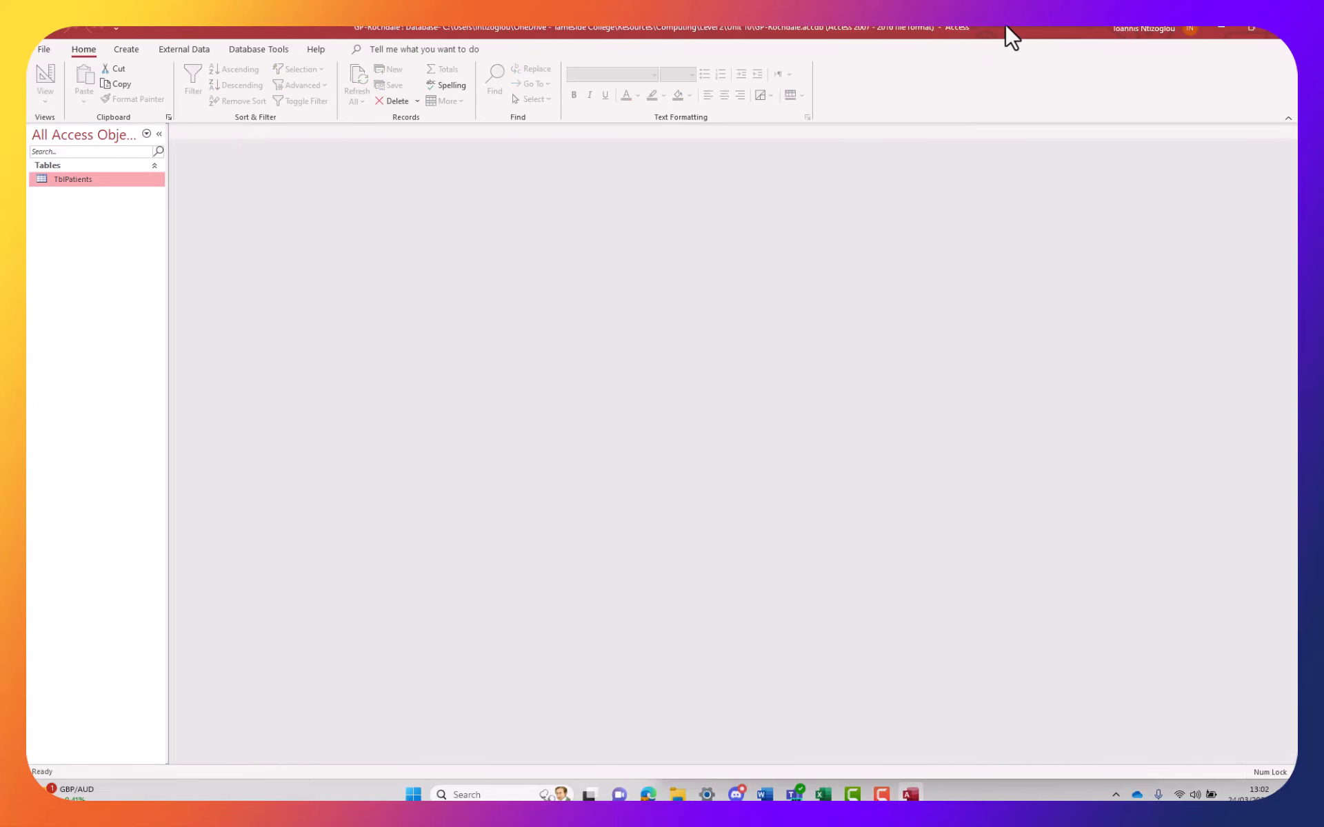
pyautogui.moveTo(1012, 38); pyautogui.dragTo(29, 29)
pyautogui.moveTo(404, 400); pyautogui.dragTo(384, 775)
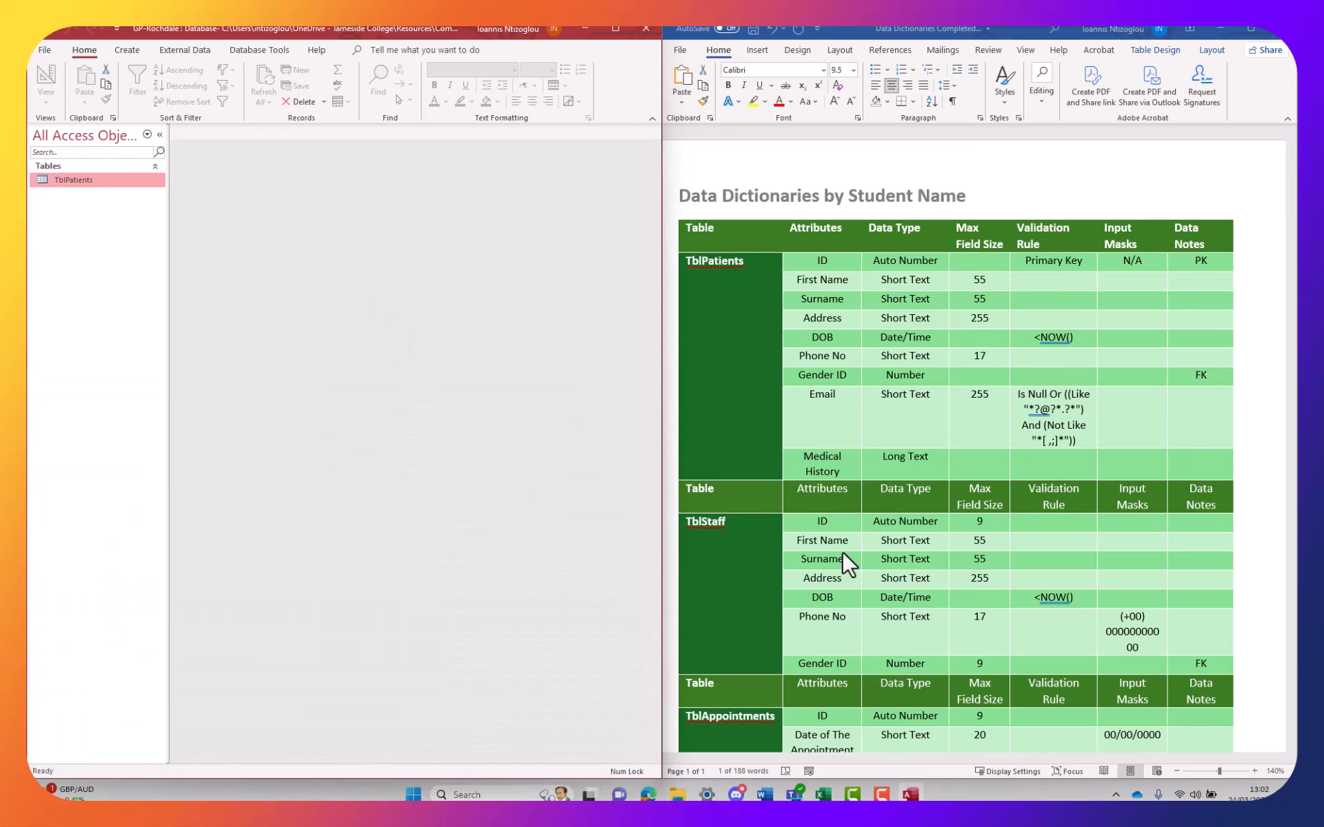
# Create a new blank table in Design view and save it as TblStaff
pyautogui.click(126, 51)
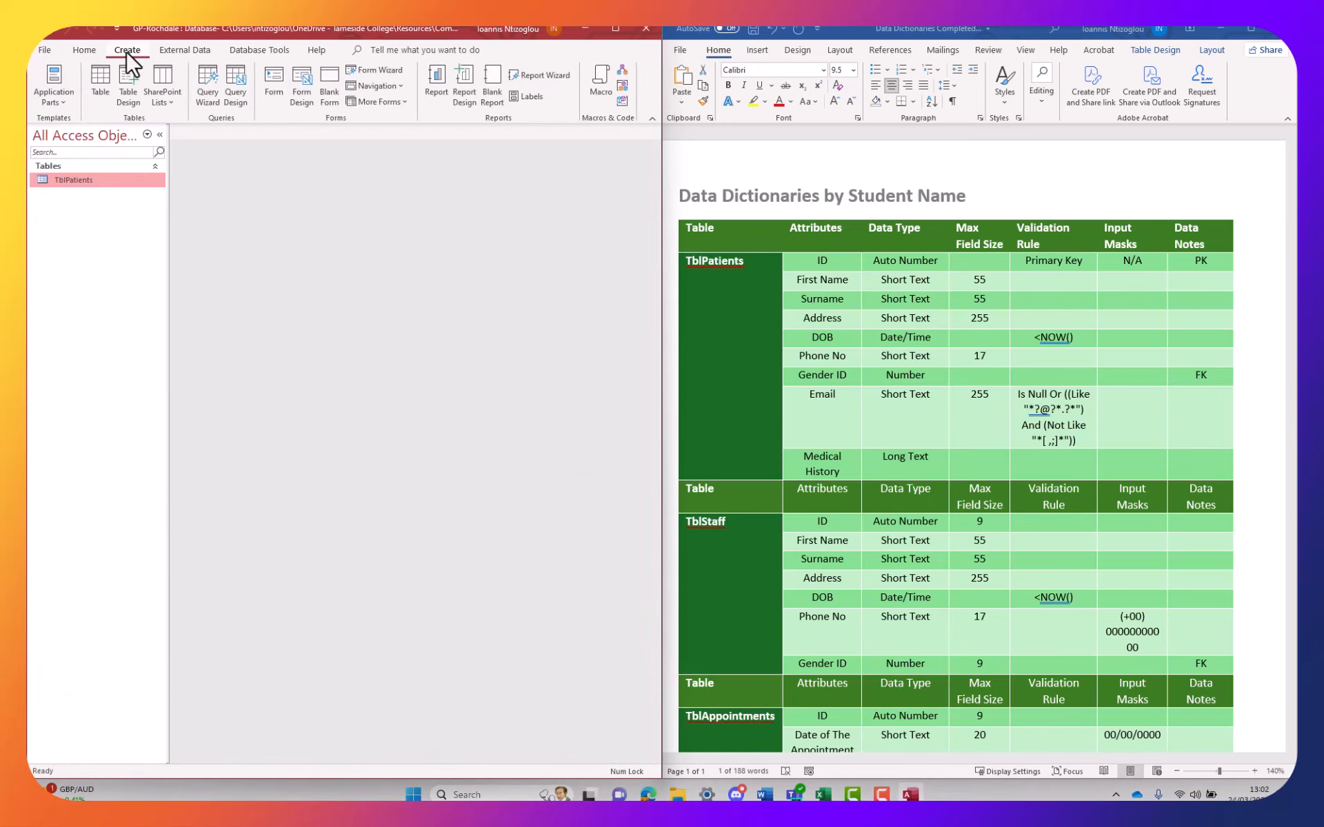
pyautogui.click(98, 93)
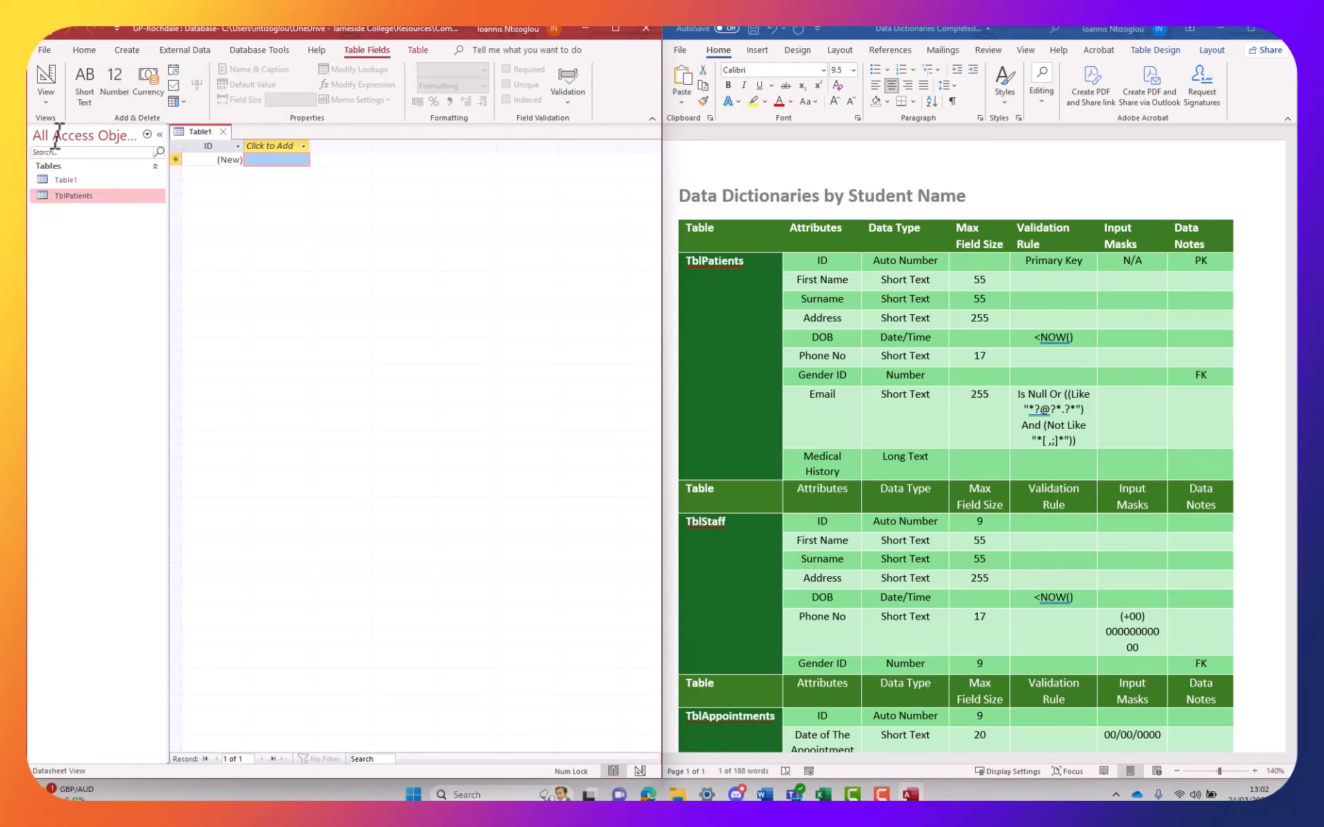
pyautogui.click(43, 102)
pyautogui.click(80, 162)
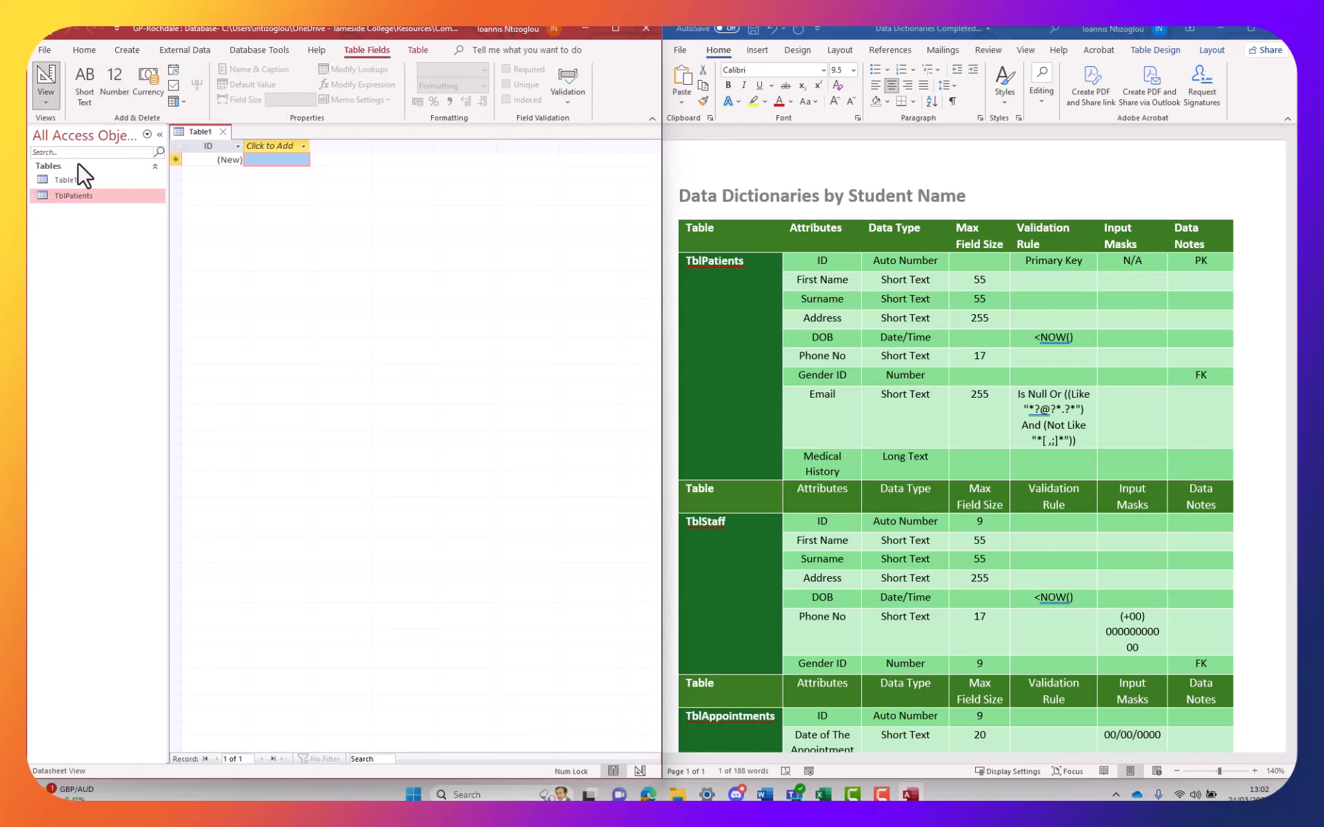
pyautogui.click(754, 539)
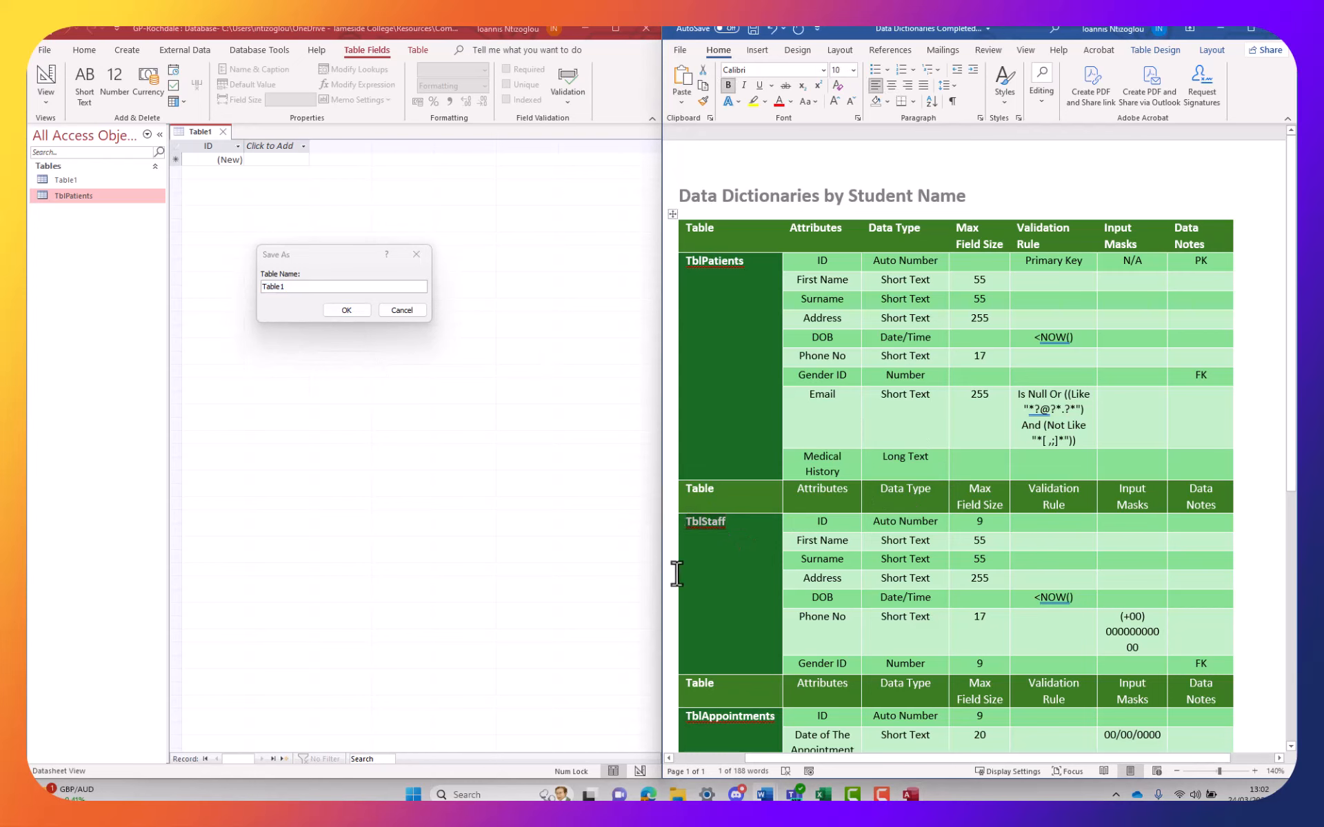
pyautogui.click(288, 285)
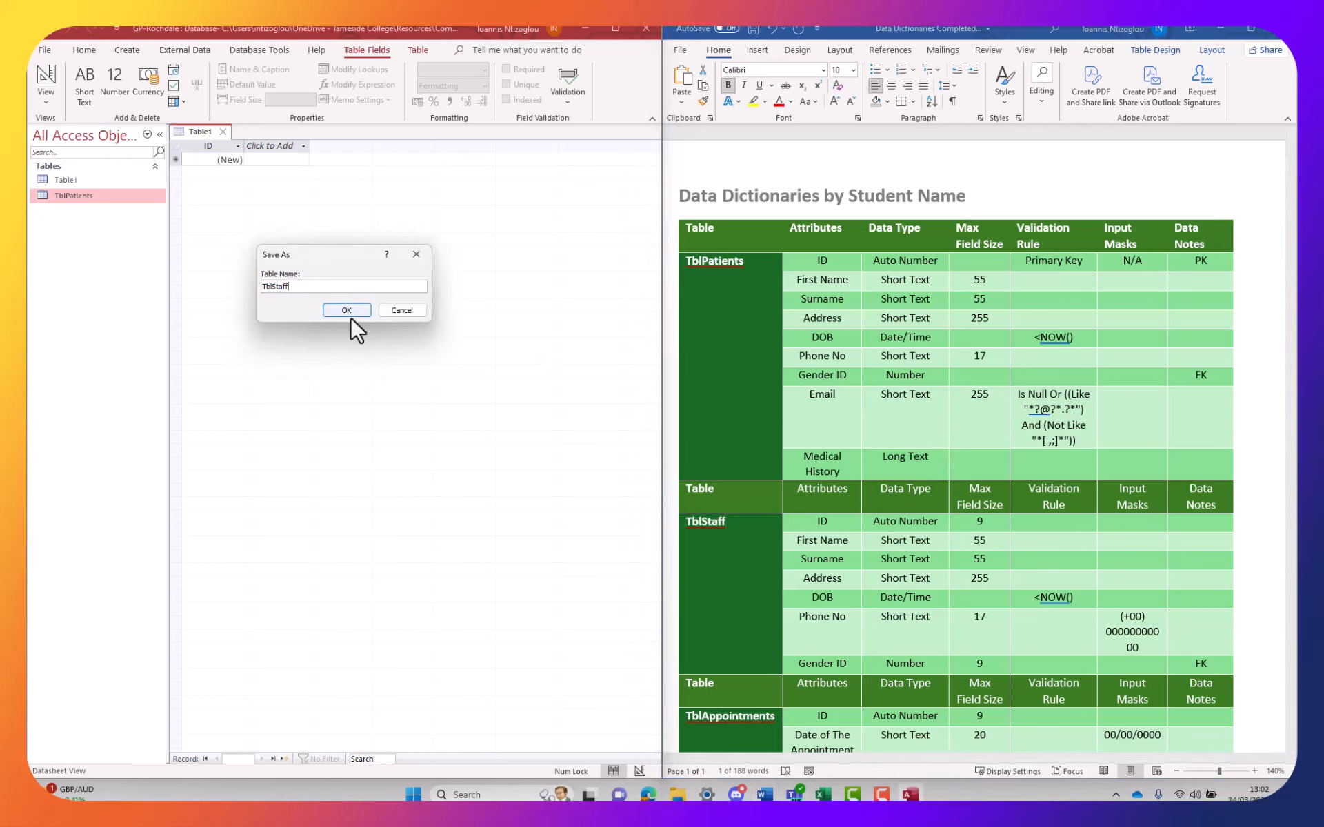
pyautogui.click(351, 314)
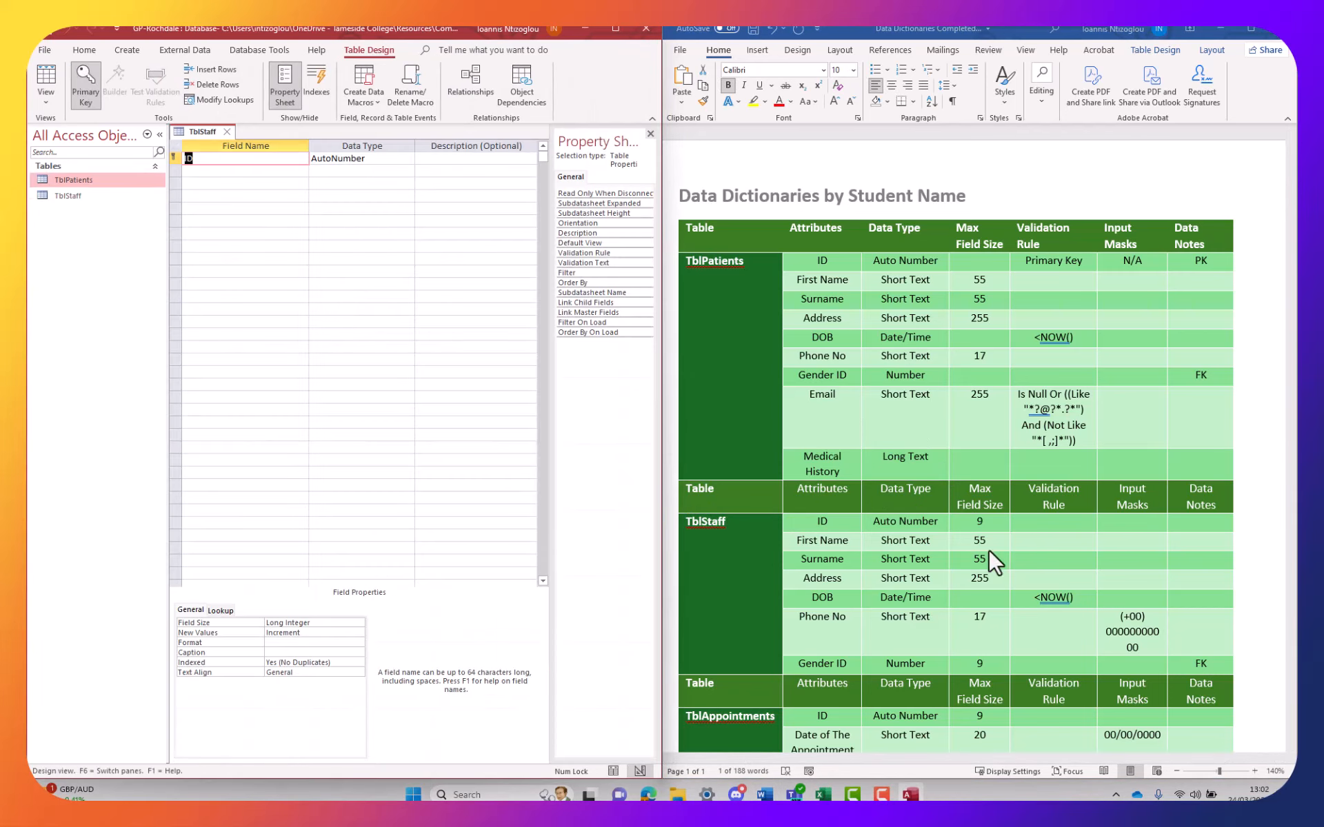
# Copy First Name and Surname from the Word data dictionary into the second and third field rows
pyautogui.click(848, 535)
pyautogui.scroll(-3, 827, 547)
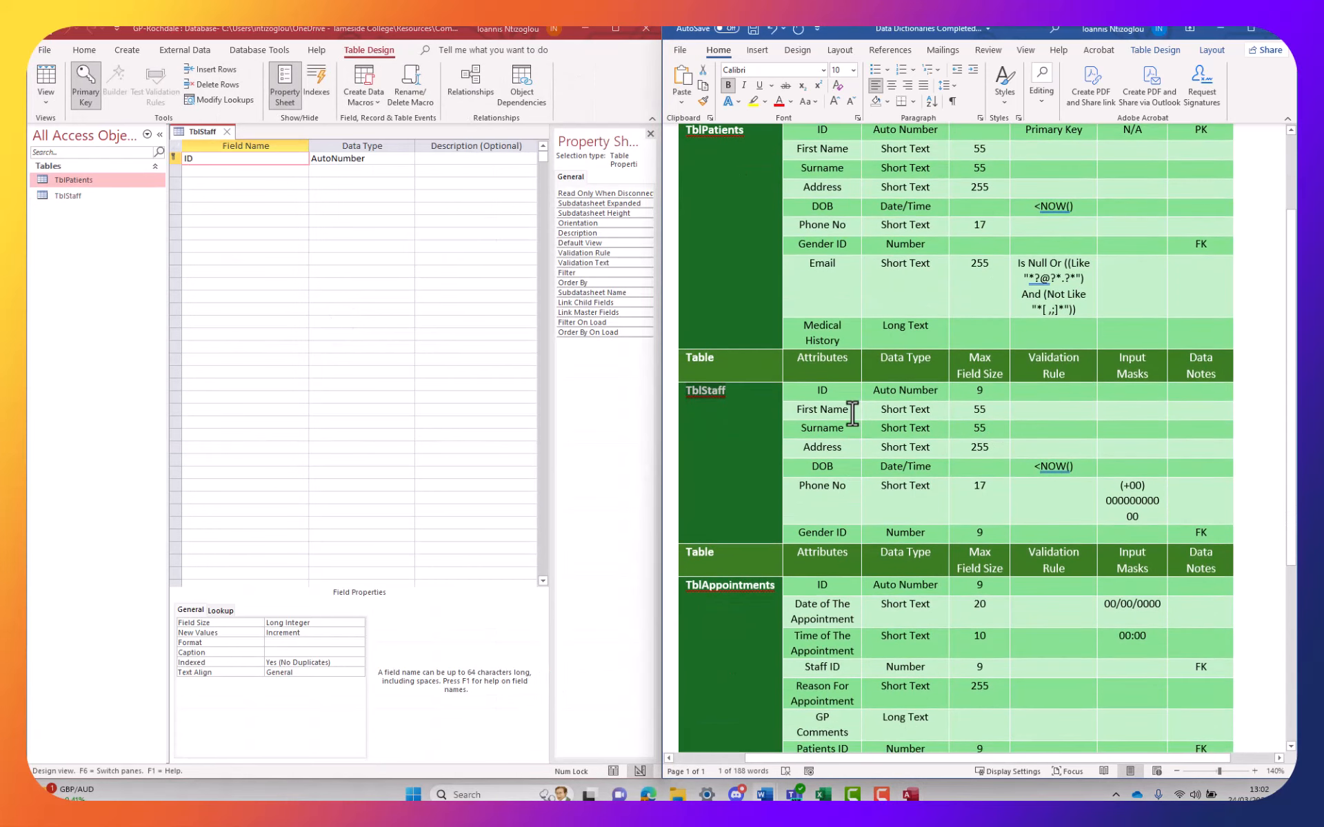
pyautogui.moveTo(852, 413); pyautogui.dragTo(796, 412)
pyautogui.hotkey('ctrl', 'c')
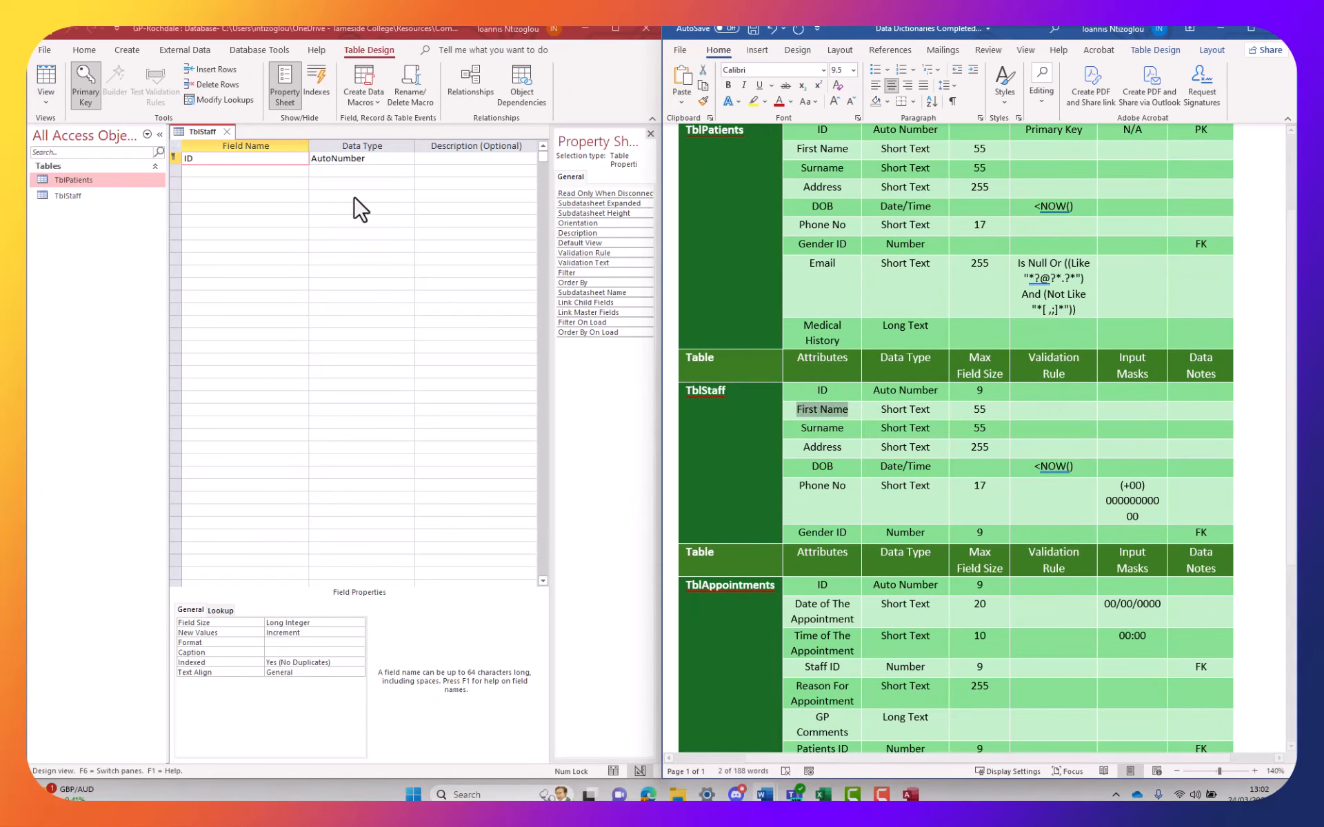
pyautogui.click(242, 171)
pyautogui.hotkey('ctrl', 'v')
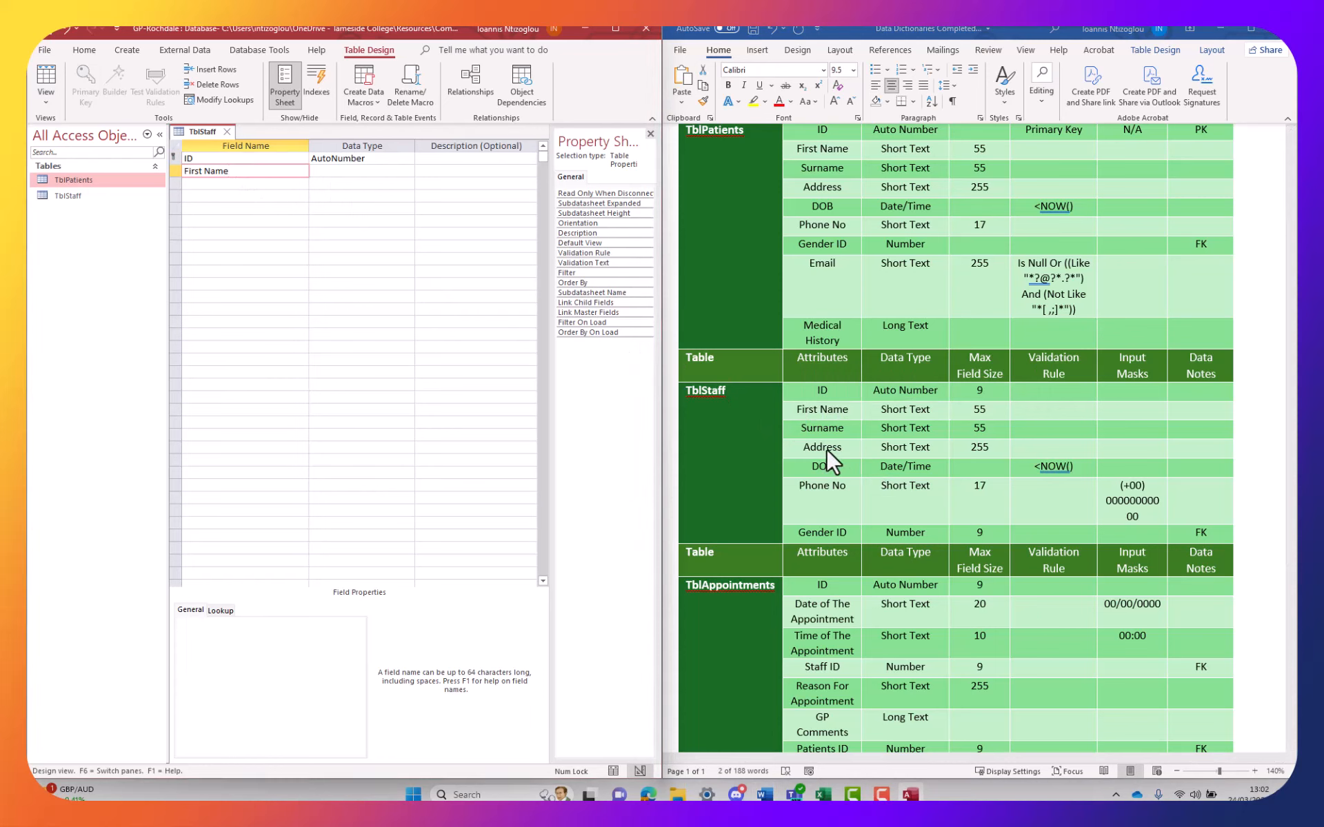
pyautogui.click(822, 420)
pyautogui.doubleClick(822, 427)
pyautogui.hotkey('ctrl', 'c')
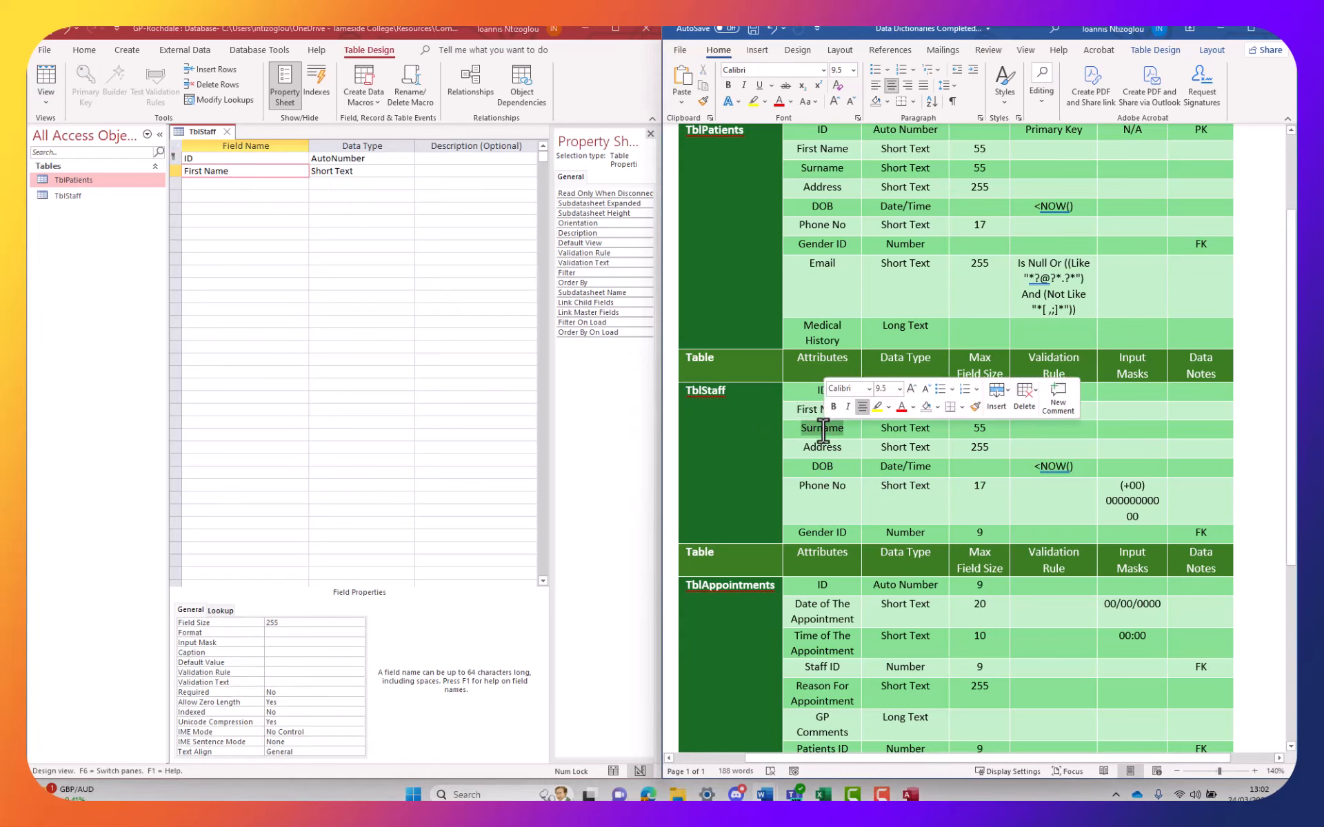
pyautogui.click(241, 183)
pyautogui.hotkey('ctrl', 'v')
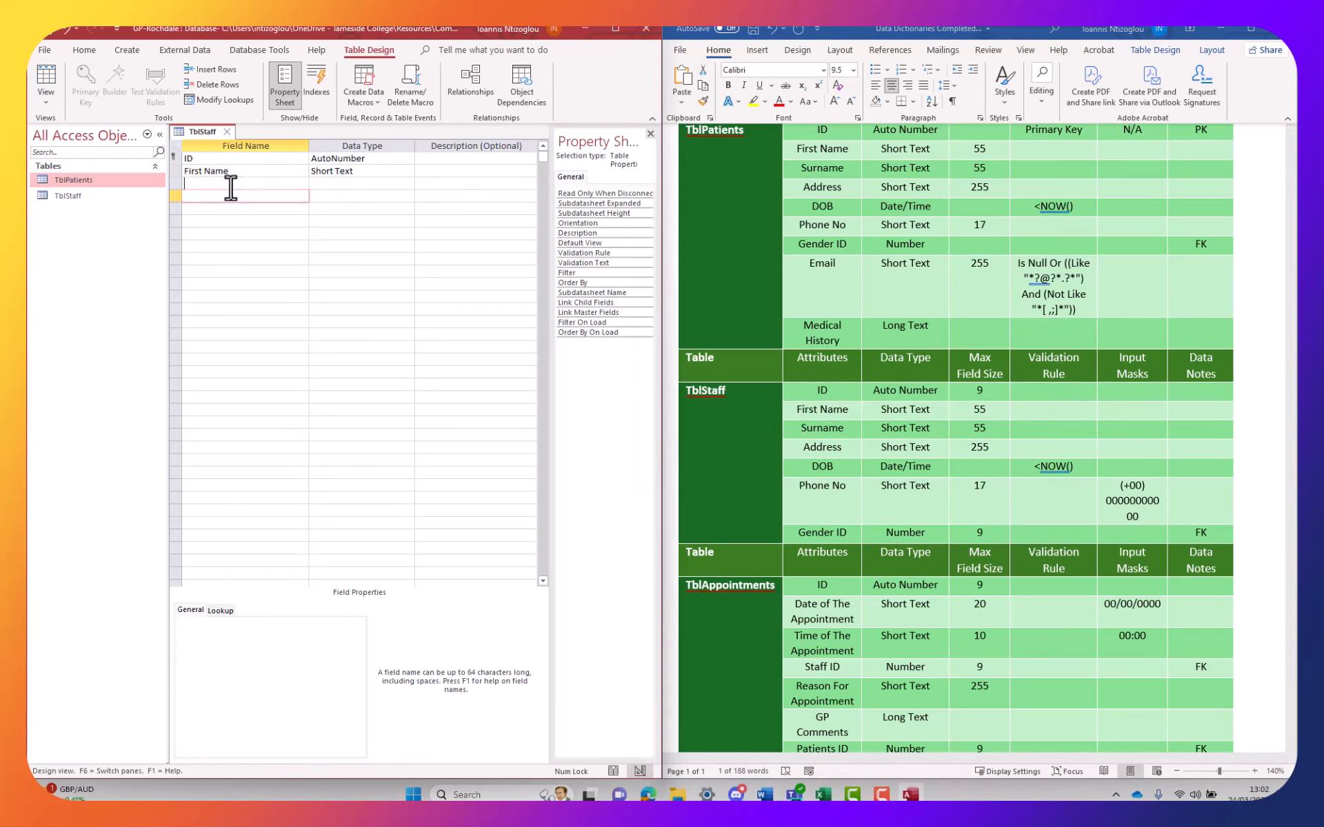
# Add Address, DOB and Phone No from the dictionary as the fourth to sixth field names
pyautogui.click(840, 494)
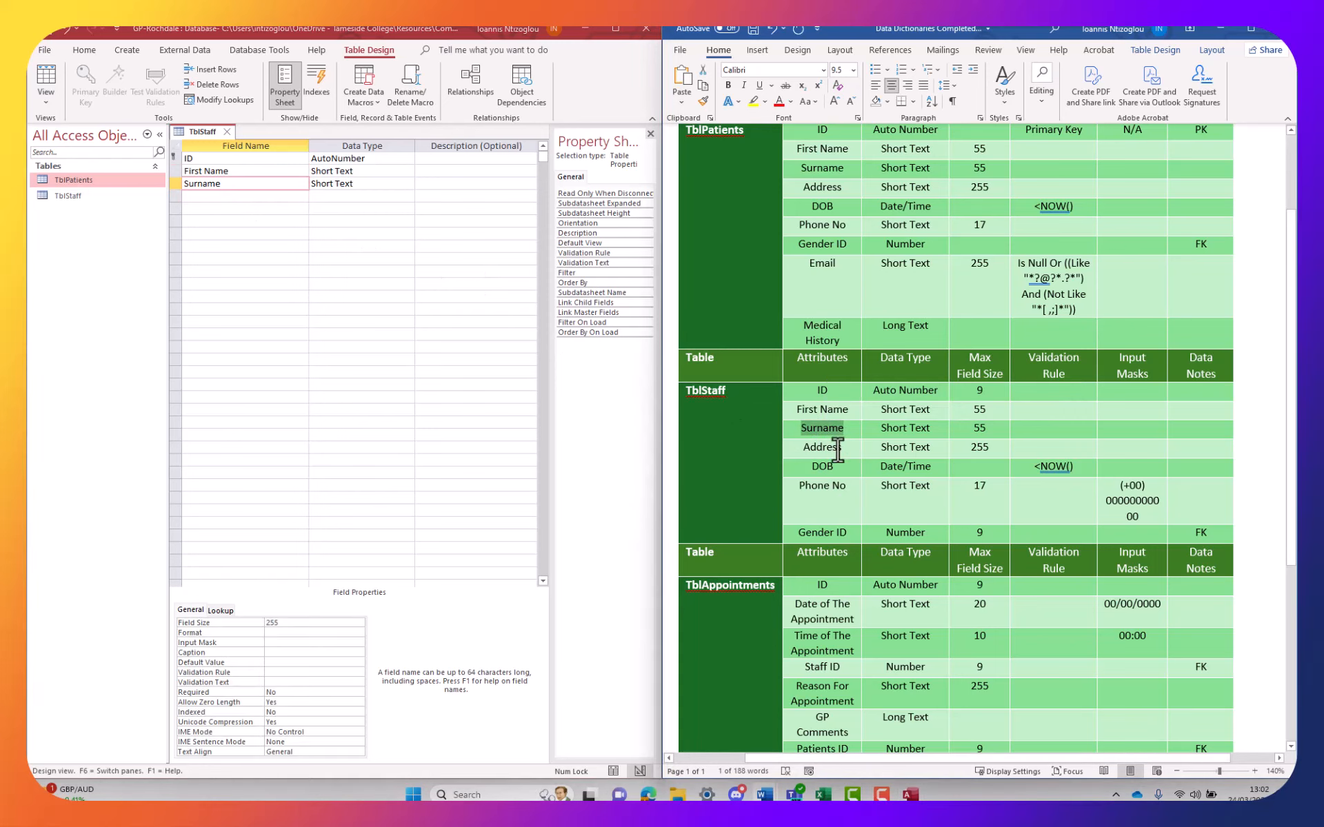
pyautogui.doubleClick(829, 448)
pyautogui.hotkey('ctrl', 'c')
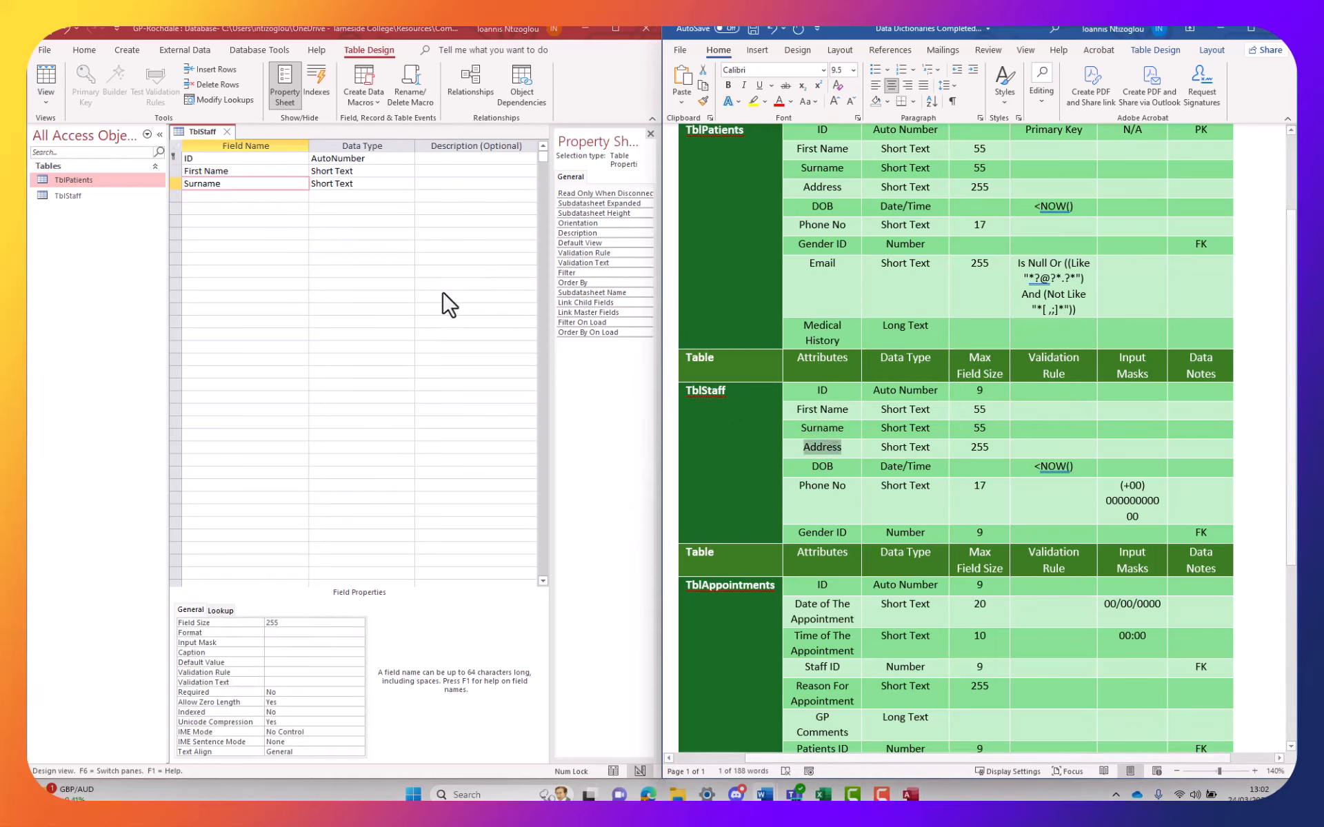
pyautogui.click(237, 198)
pyautogui.hotkey('ctrl', 'v')
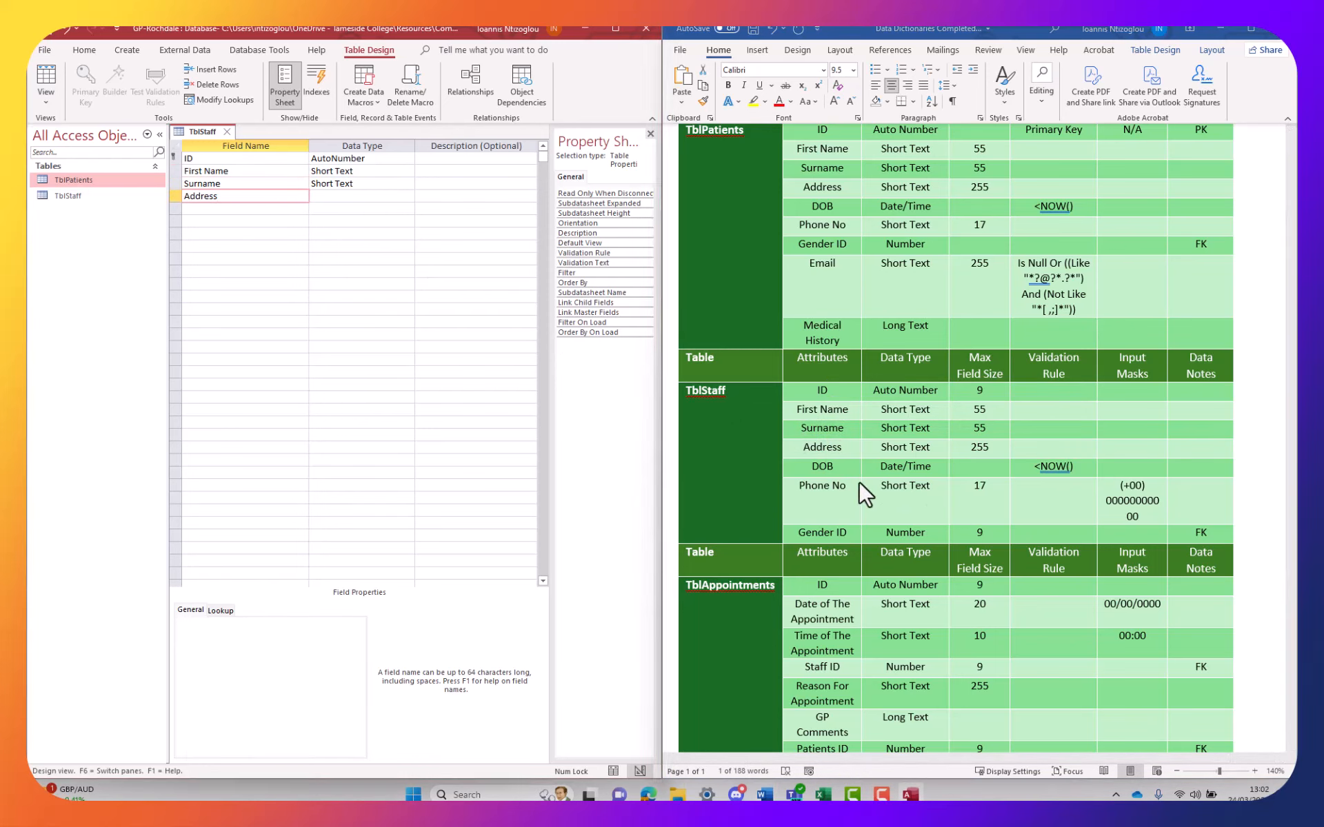
pyautogui.doubleClick(827, 469)
pyautogui.hotkey('ctrl', 'c')
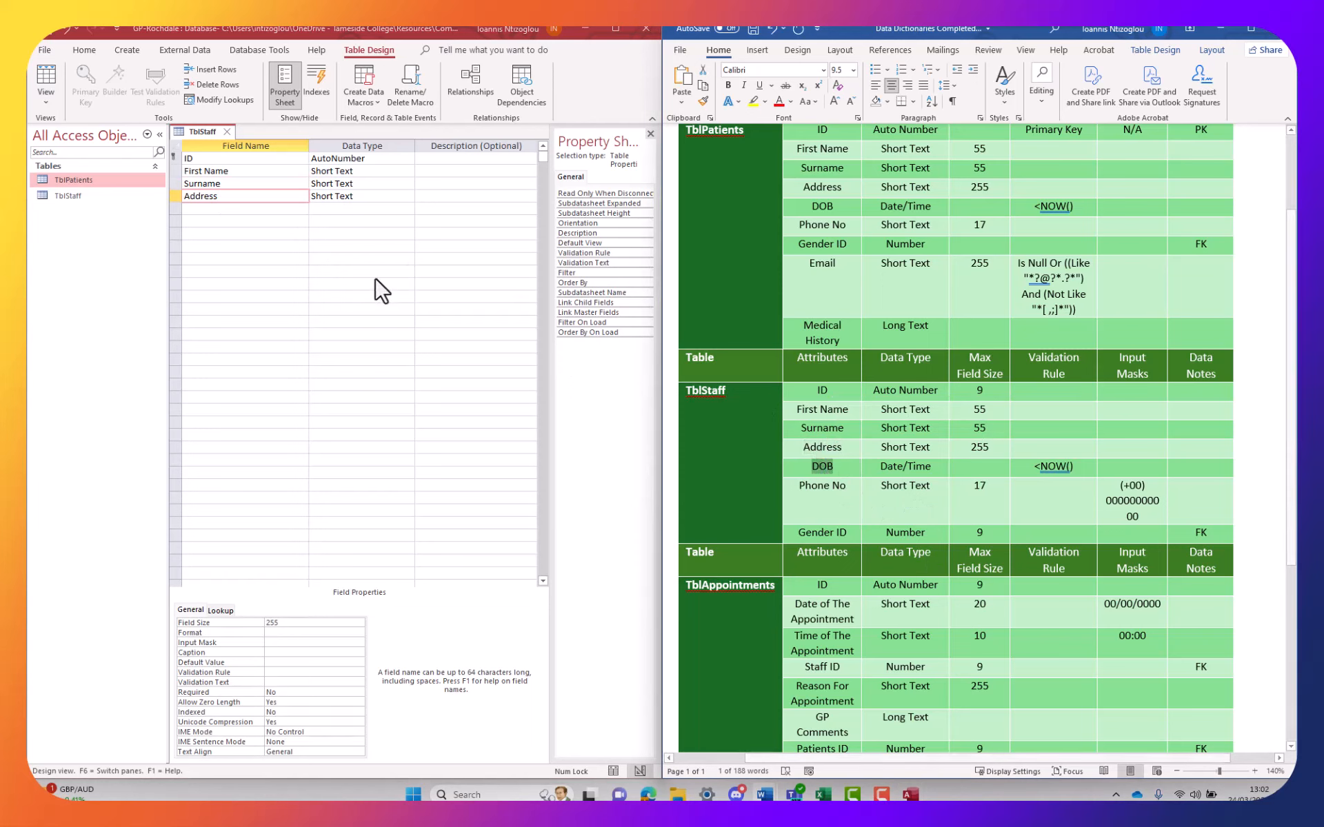
pyautogui.click(207, 209)
pyautogui.hotkey('ctrl', 'v')
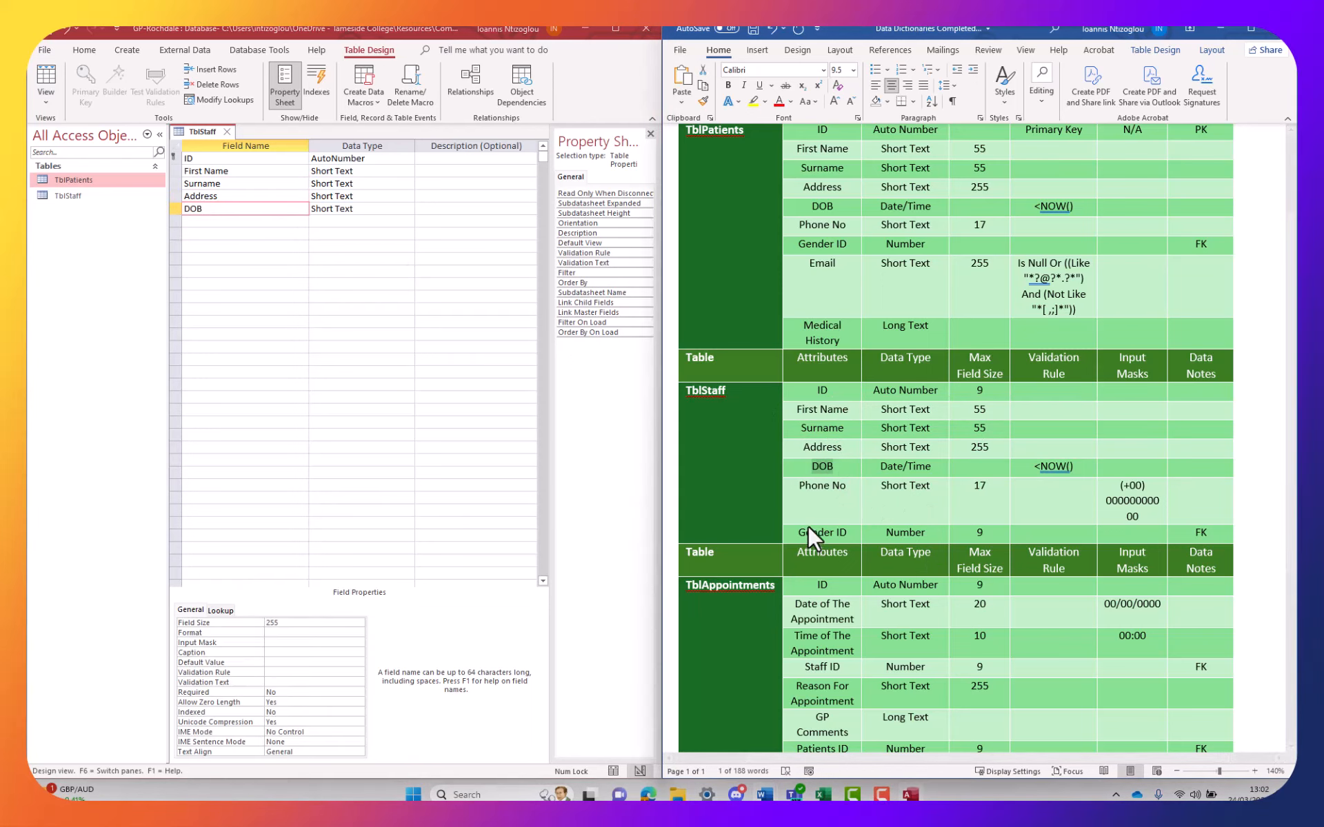
pyautogui.click(808, 525)
pyautogui.moveTo(852, 486); pyautogui.dragTo(798, 487)
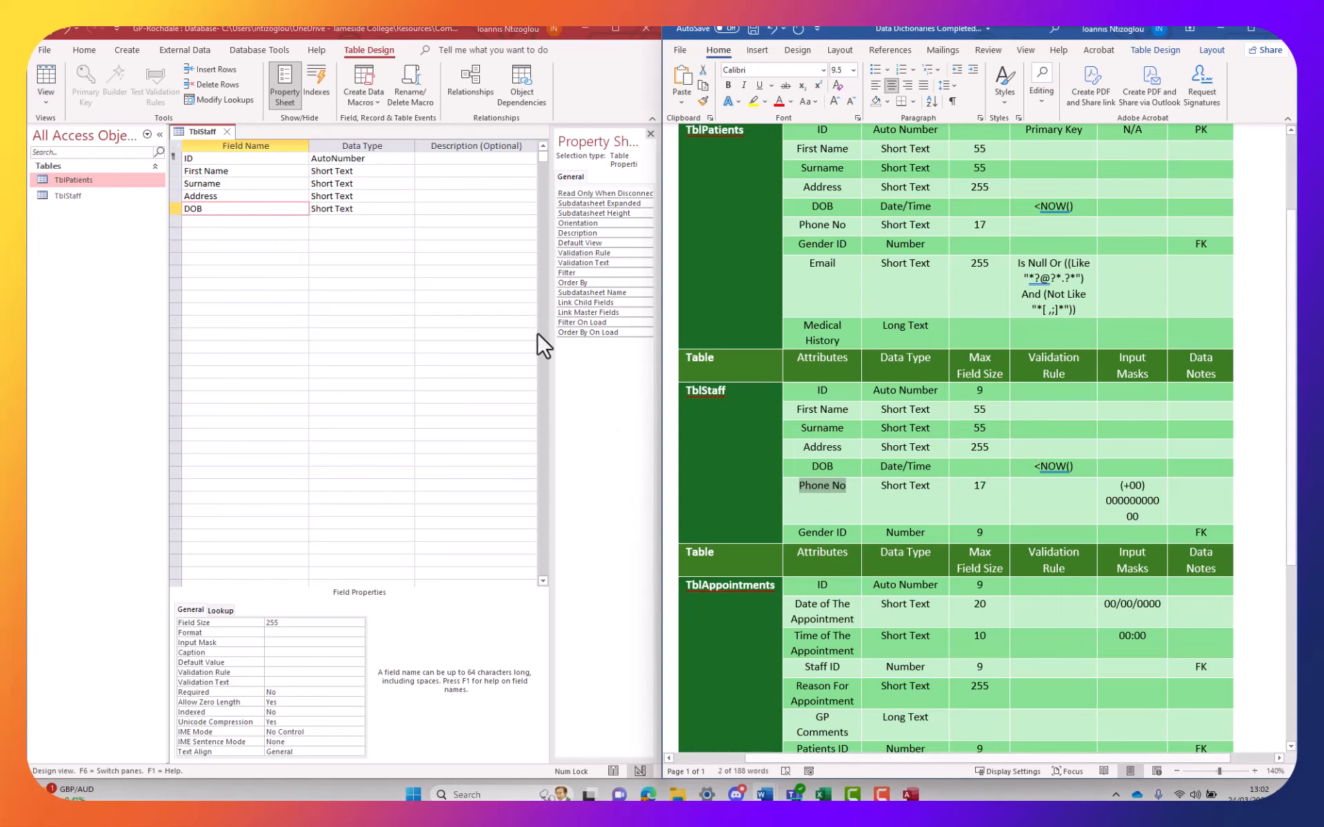
pyautogui.click(235, 222)
pyautogui.write('Phone No')
# Add Gender ID as the seventh field with the Number data type
pyautogui.click(838, 536)
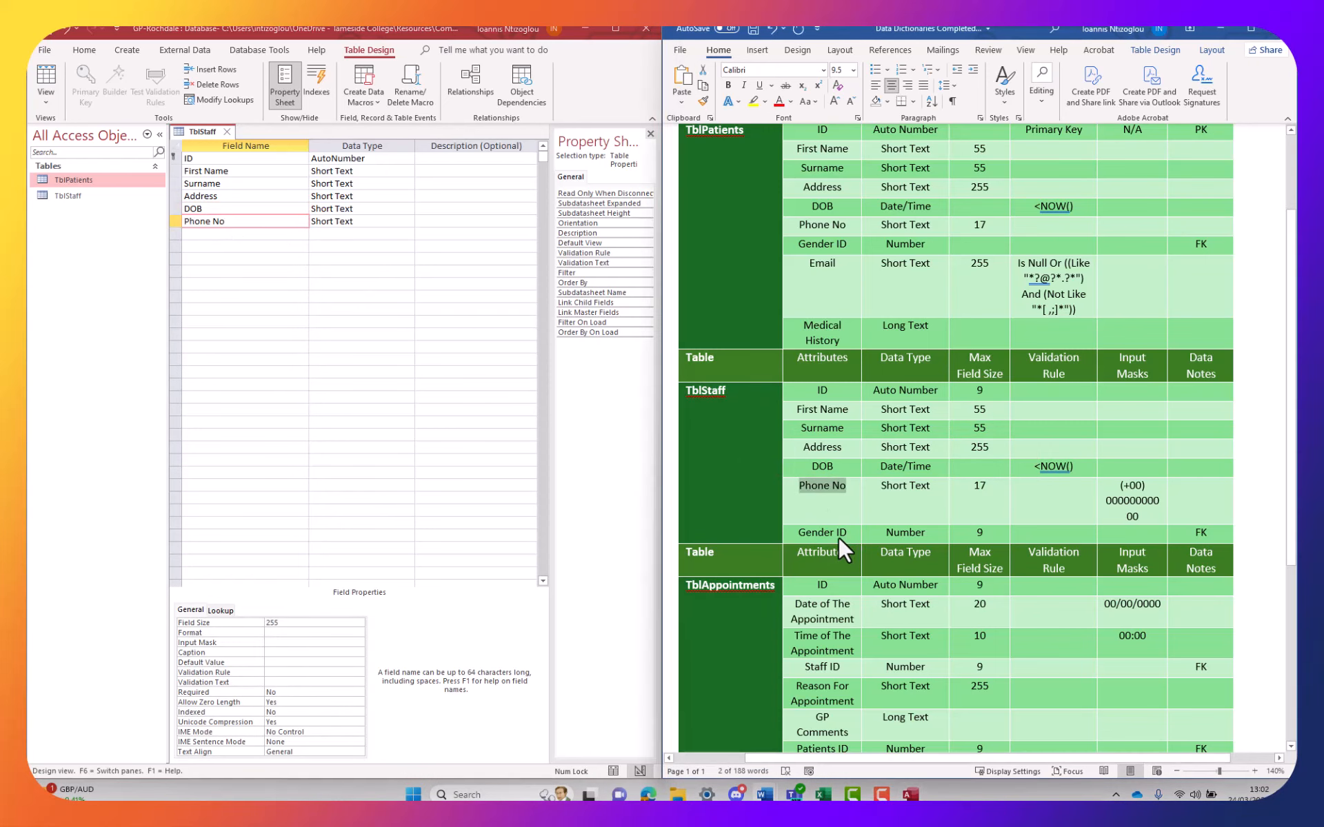
pyautogui.moveTo(847, 533); pyautogui.dragTo(814, 529)
pyautogui.hotkey('ctrl', 'c')
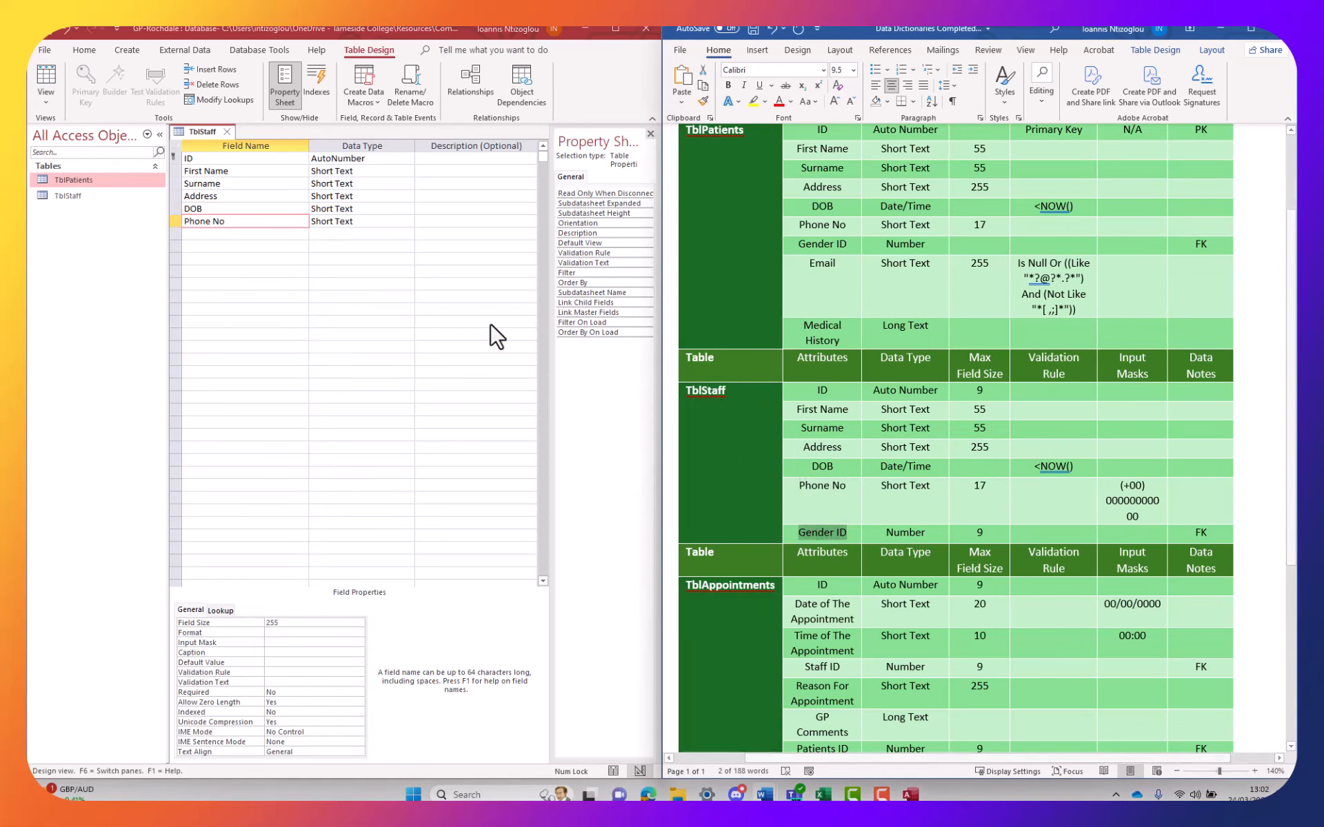
pyautogui.click(246, 234)
pyautogui.hotkey('ctrl', 'v')
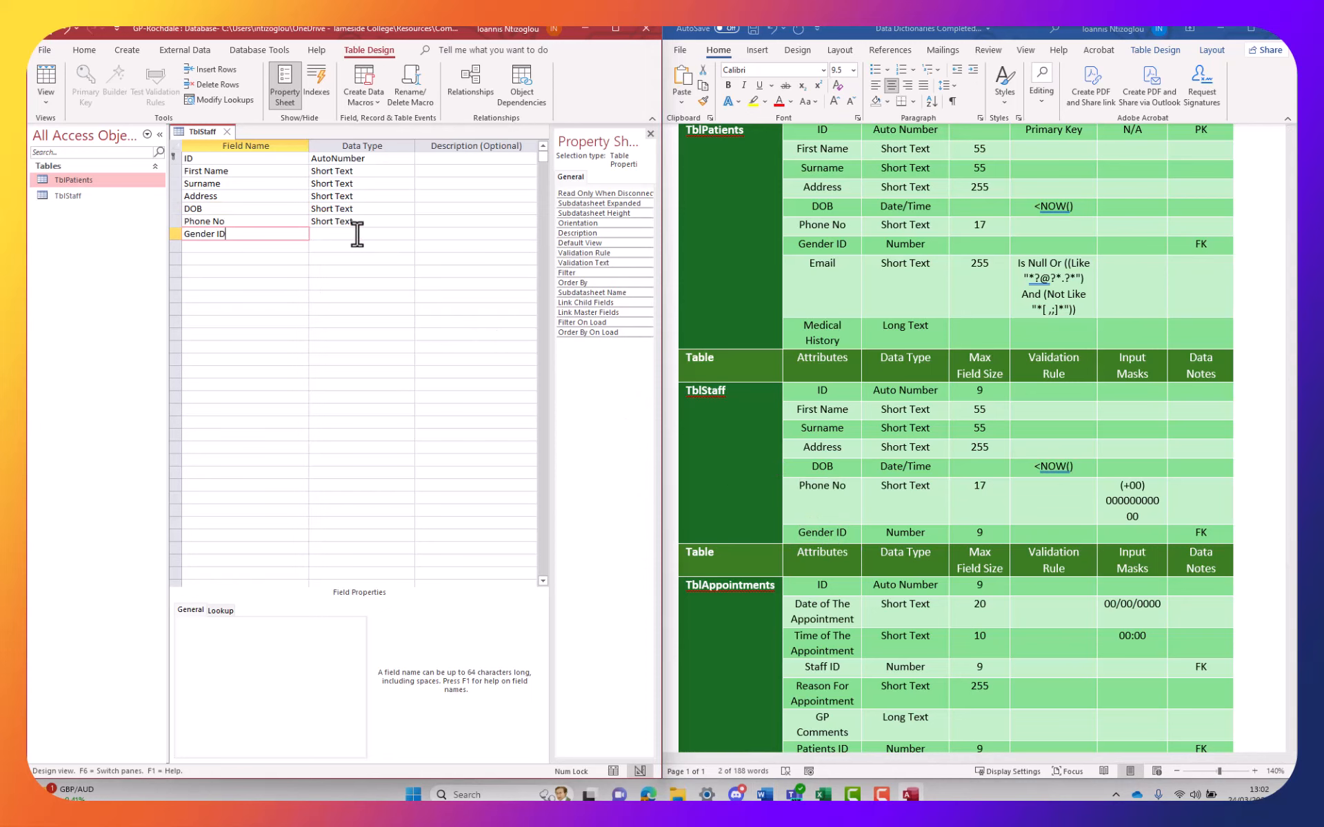
pyautogui.click(355, 235)
pyautogui.click(408, 235)
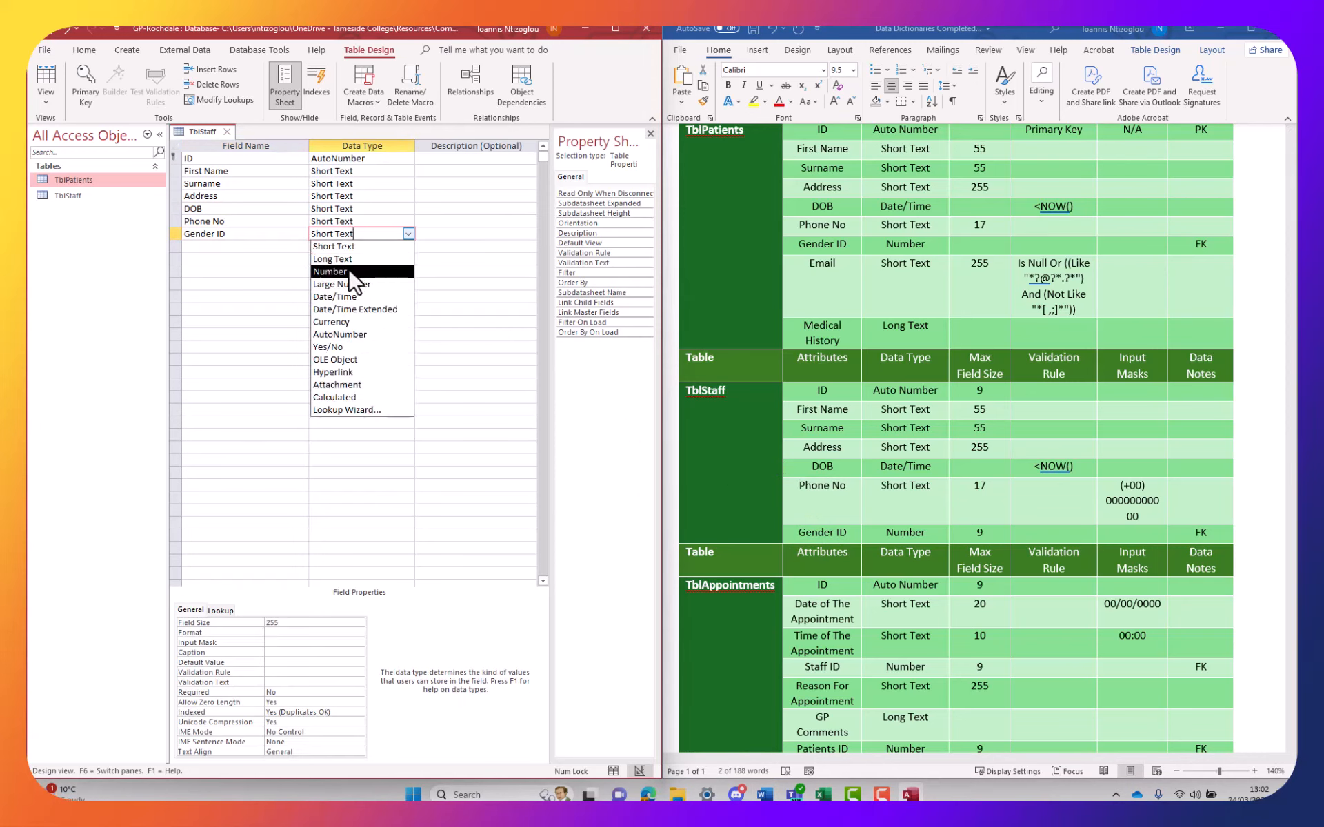
pyautogui.click(331, 271)
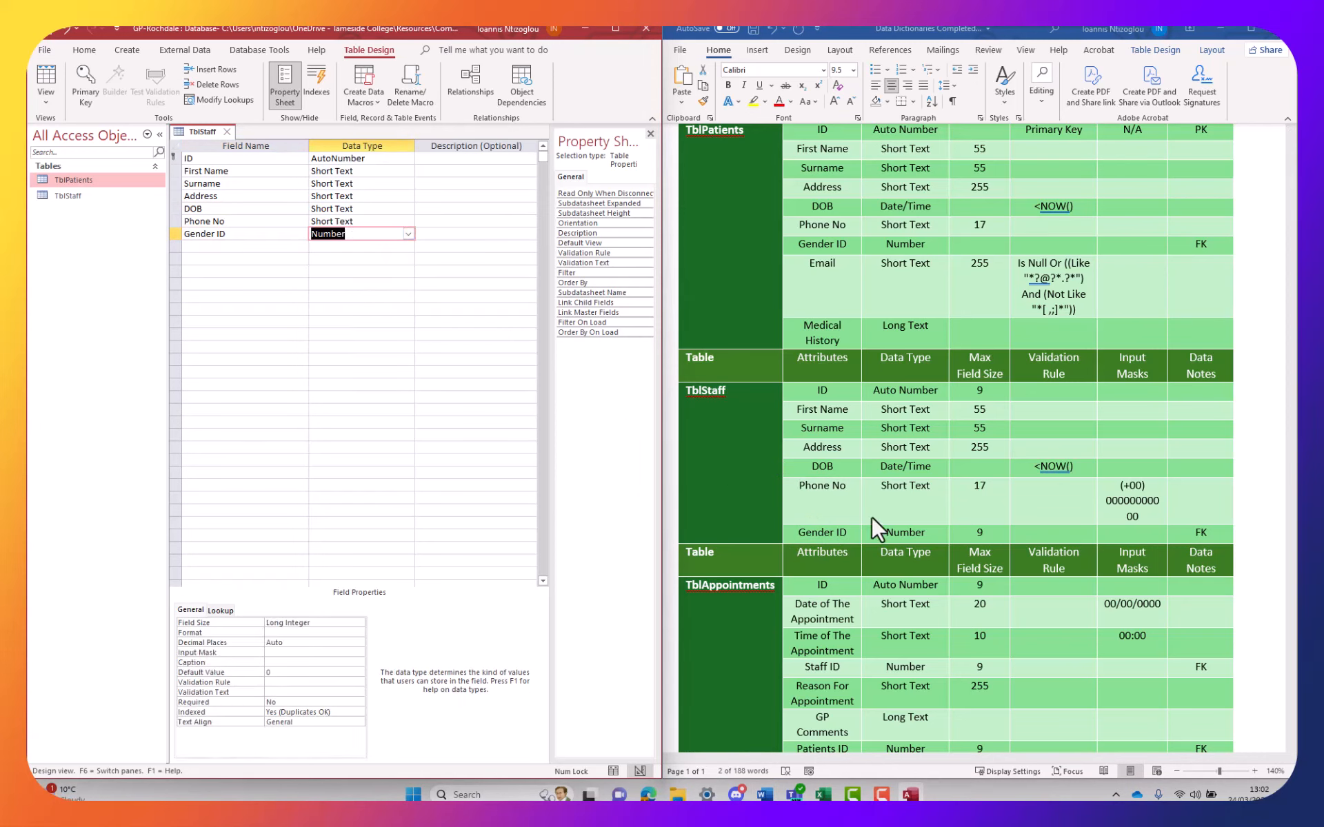
# Clear the 9 field size for Gender ID in the Word data dictionary
pyautogui.click(970, 531)
pyautogui.doubleClick(979, 532)
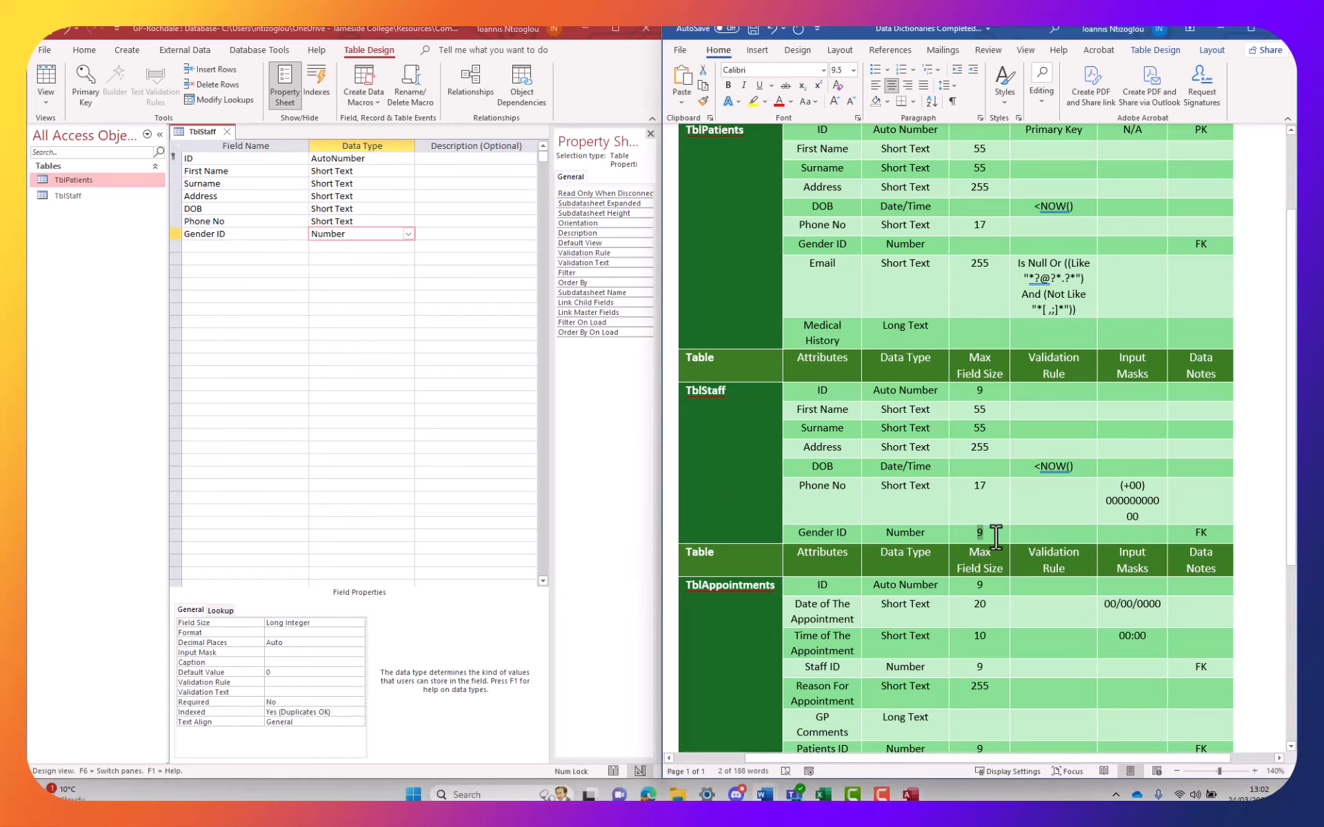
pyautogui.press('BackSpace')
pyautogui.press('BackSpace')
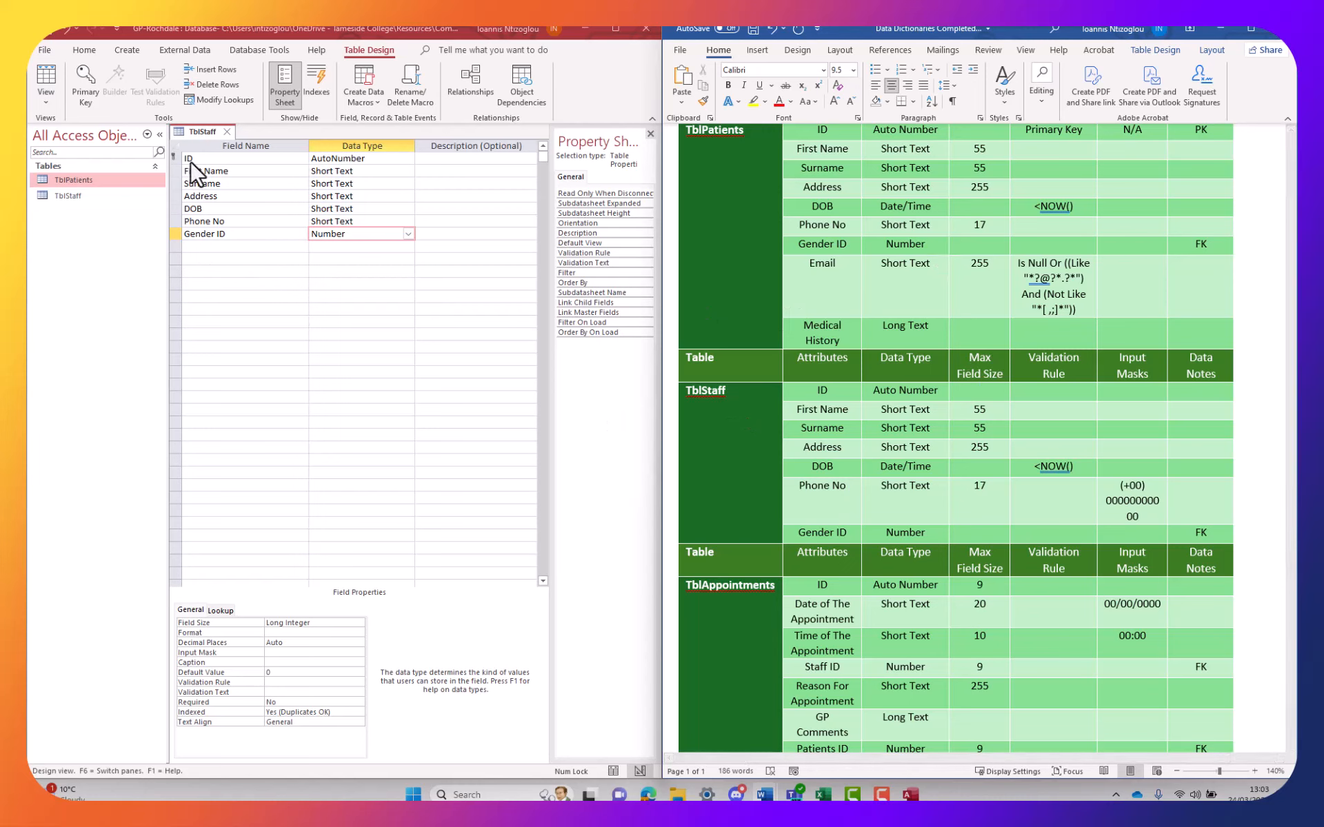
# Change Surname's field size from 255 to 55
pyautogui.click(355, 171)
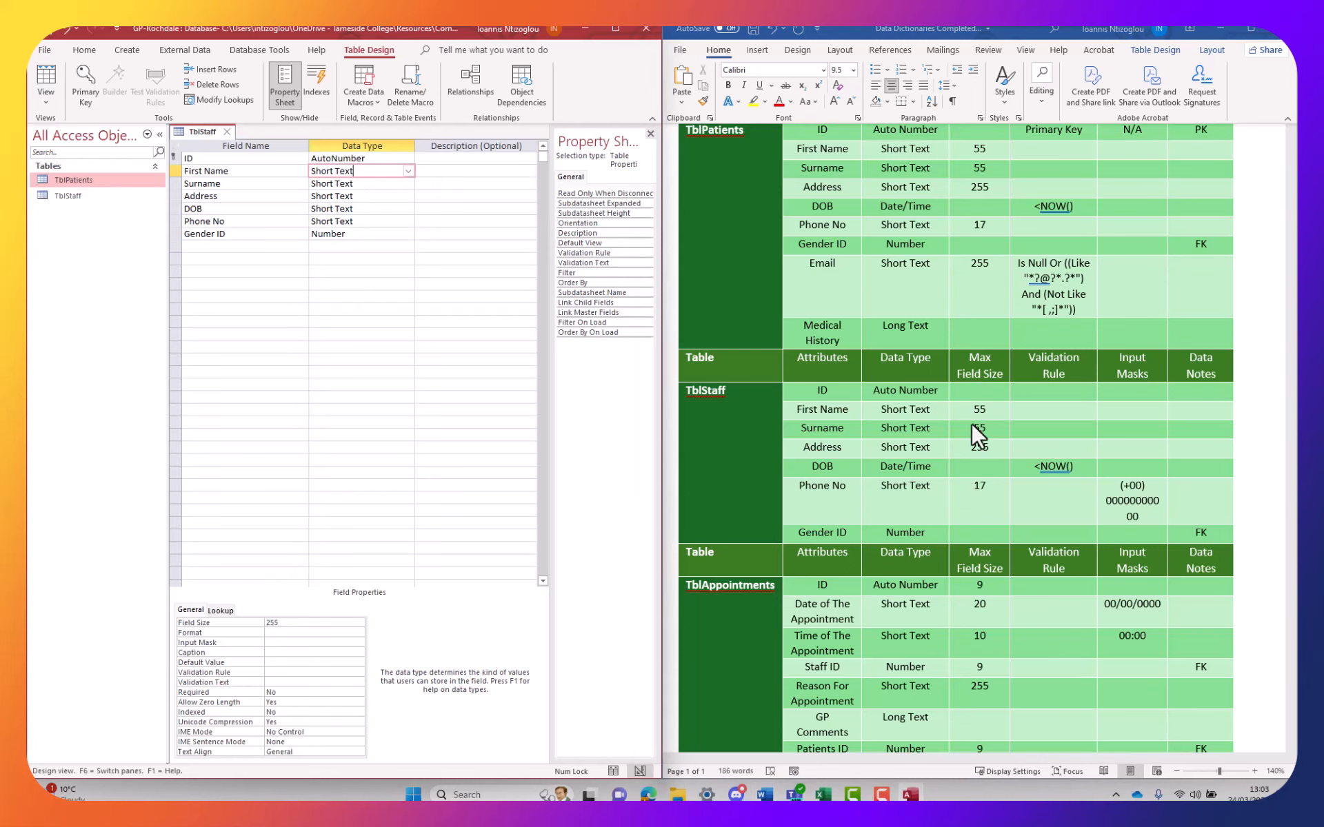
pyautogui.doubleClick(279, 623)
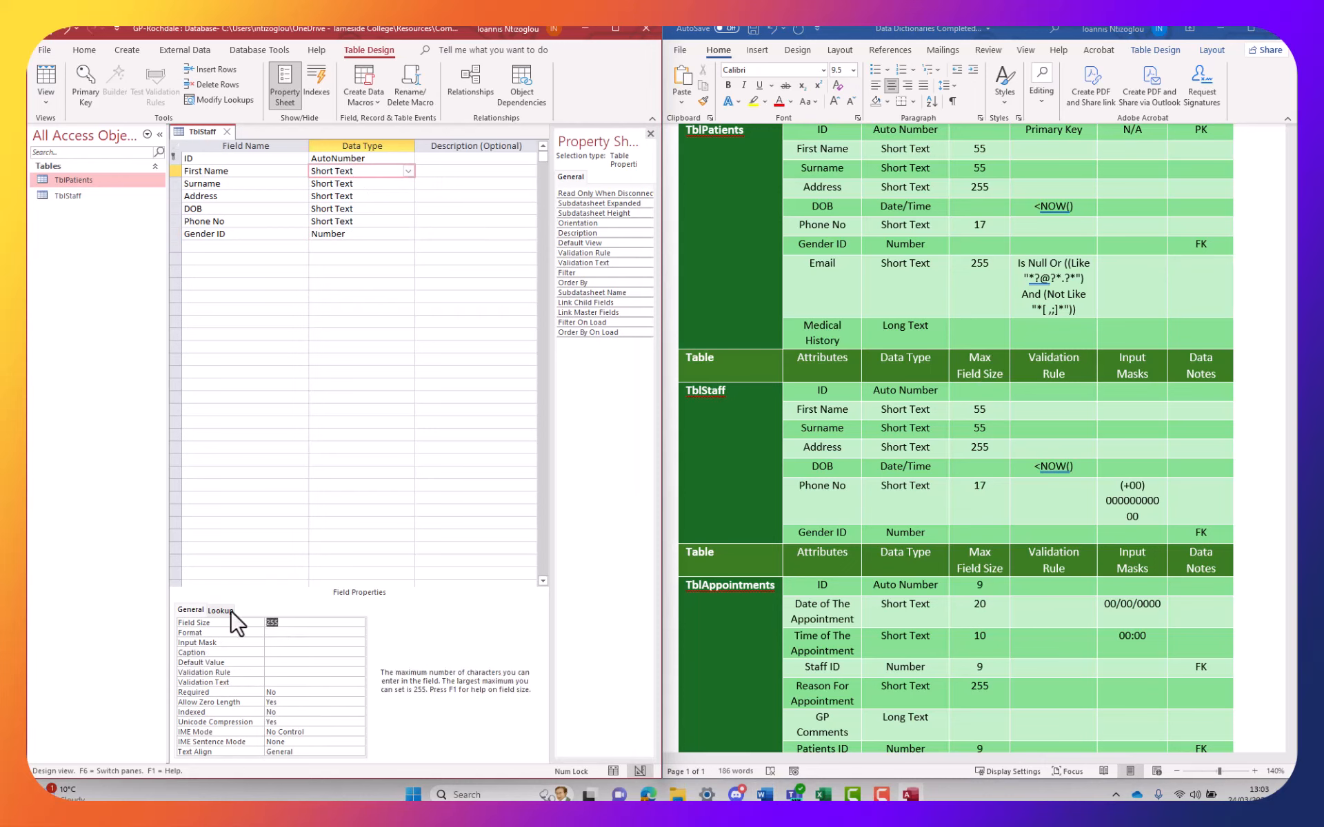
pyautogui.click(335, 184)
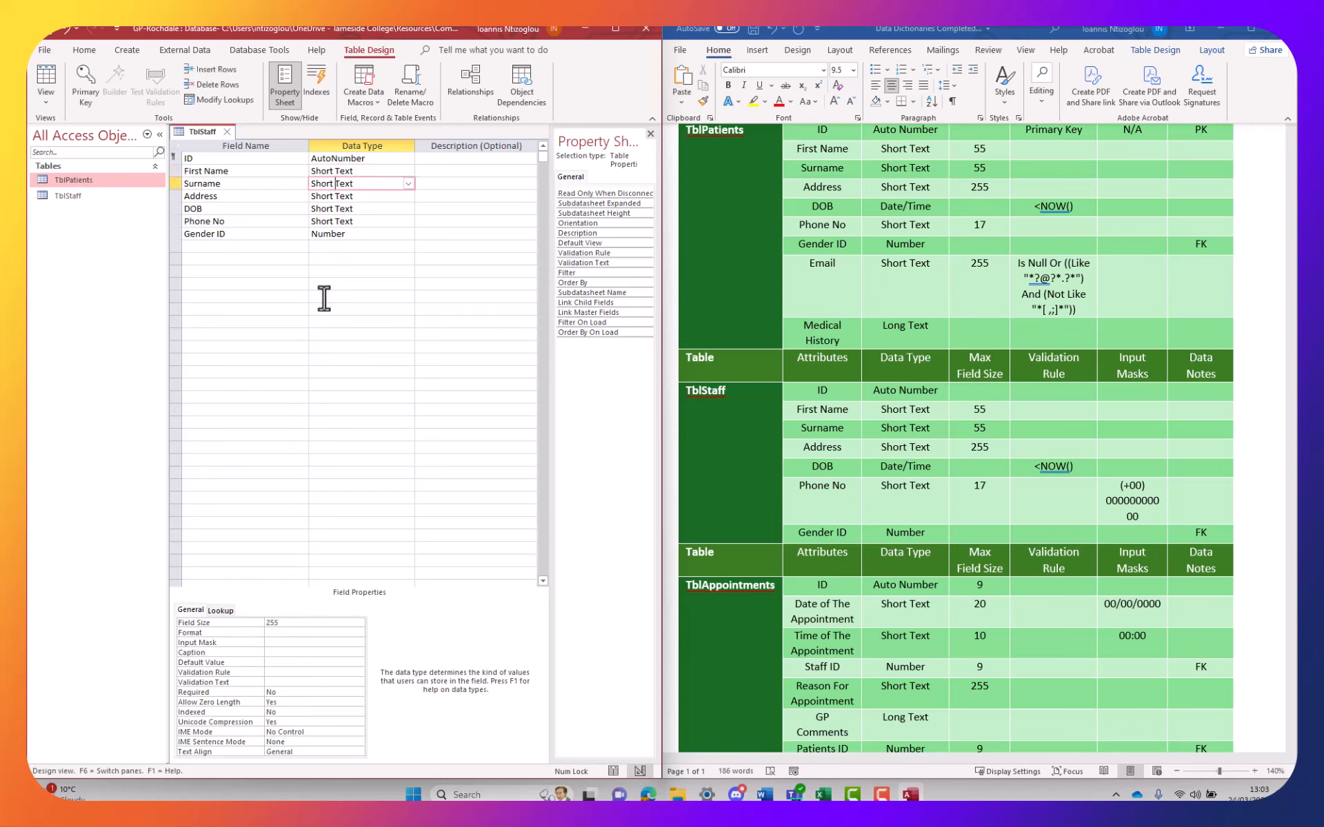
pyautogui.doubleClick(280, 623)
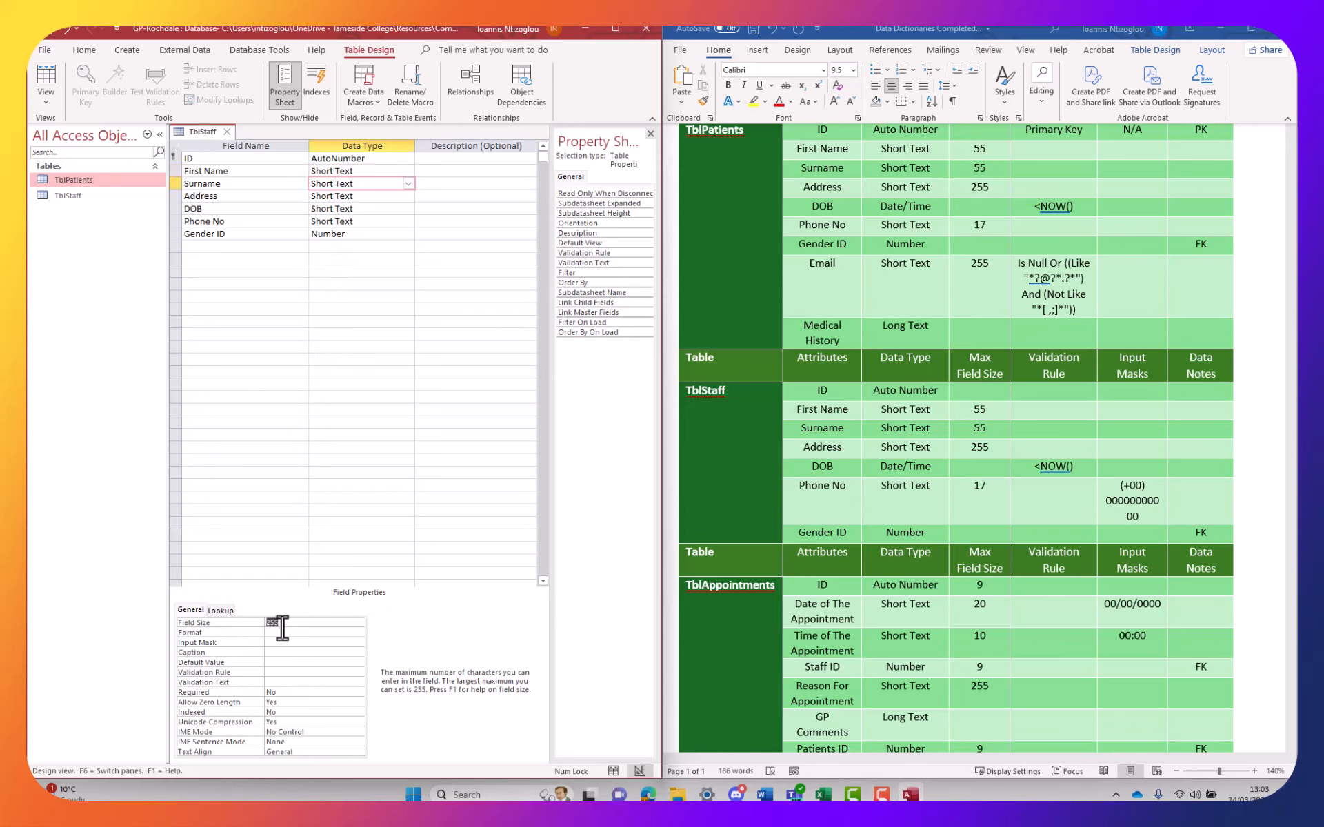
pyautogui.write('55')
# Set the DOB field's data type to Date/Time
pyautogui.click(335, 196)
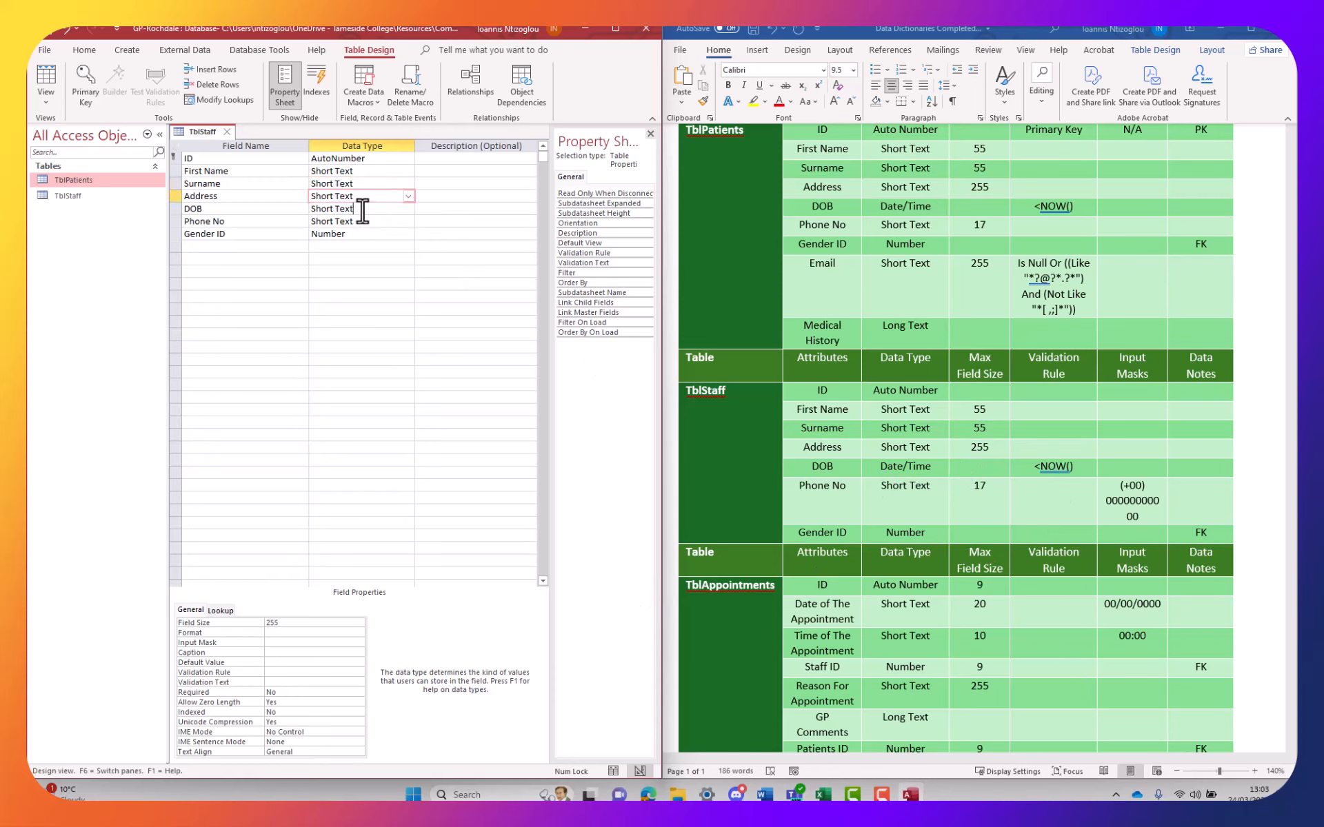
pyautogui.click(362, 208)
pyautogui.click(408, 208)
pyautogui.click(345, 270)
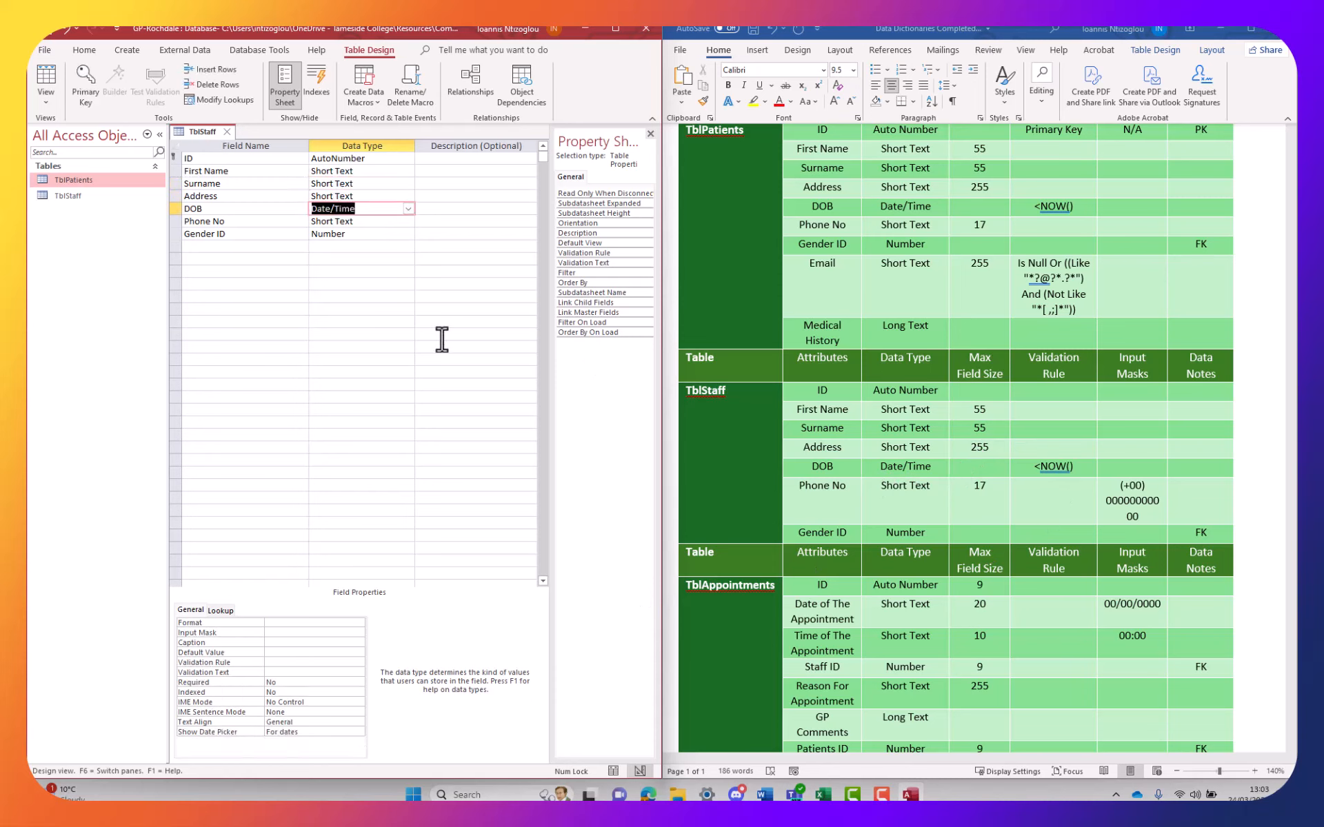
# Paste <NOW() from the dictionary as DOB's validation rule, then select Phone No's input mask there
pyautogui.click(1039, 462)
pyautogui.moveTo(1085, 467); pyautogui.dragTo(1010, 463)
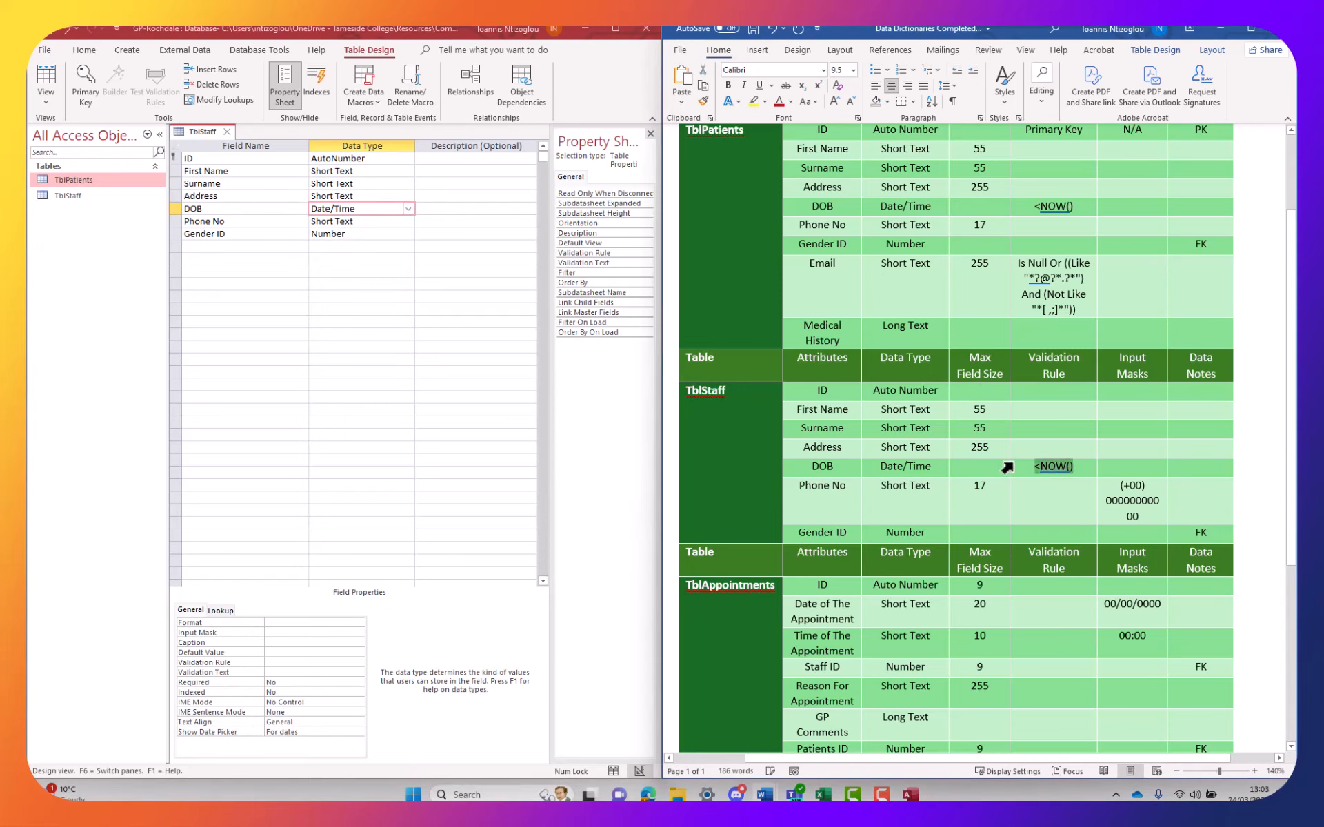
pyautogui.click(285, 663)
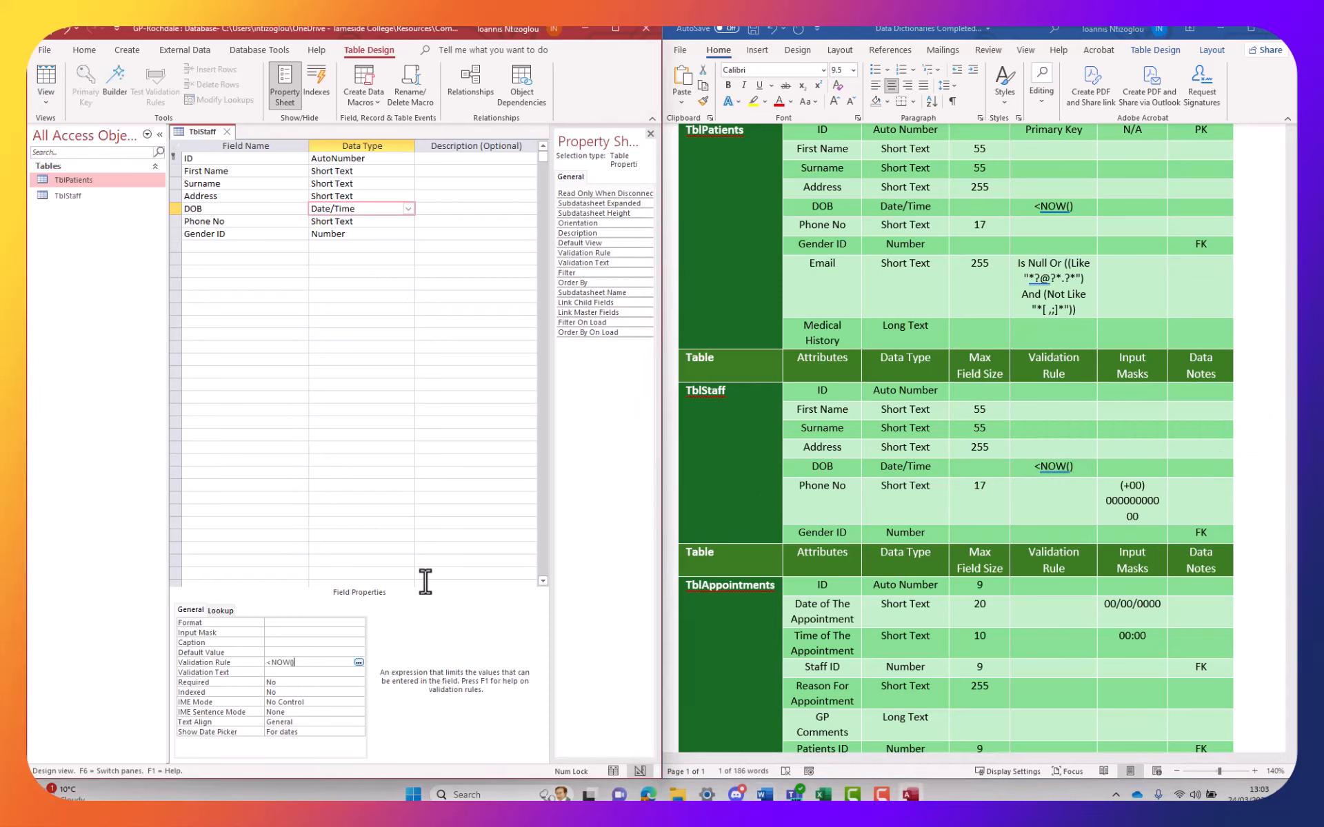
pyautogui.click(1130, 496)
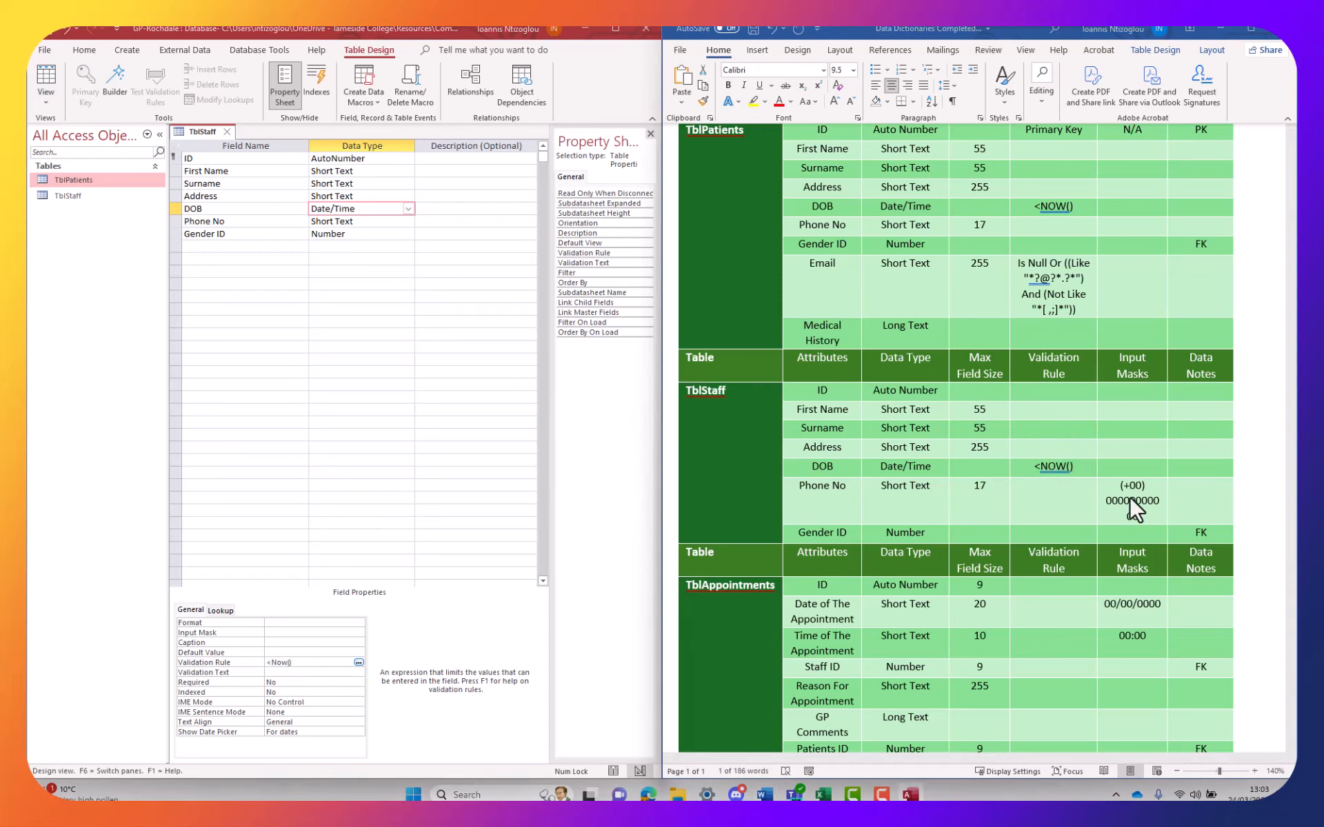
pyautogui.moveTo(1146, 518); pyautogui.dragTo(1108, 491)
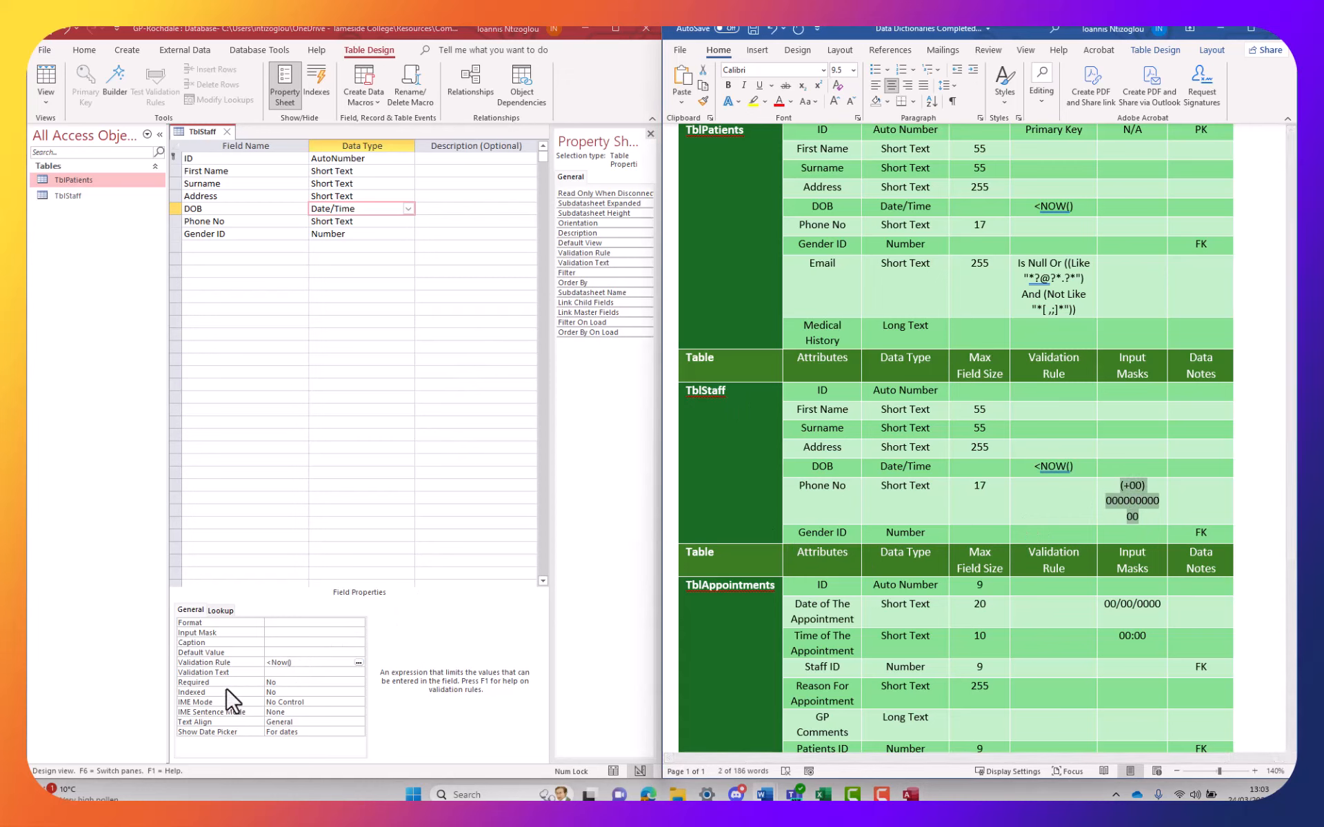
# Give Phone No the pasted (+00) input mask and field size 17, then switch to Datasheet view
pyautogui.click(369, 222)
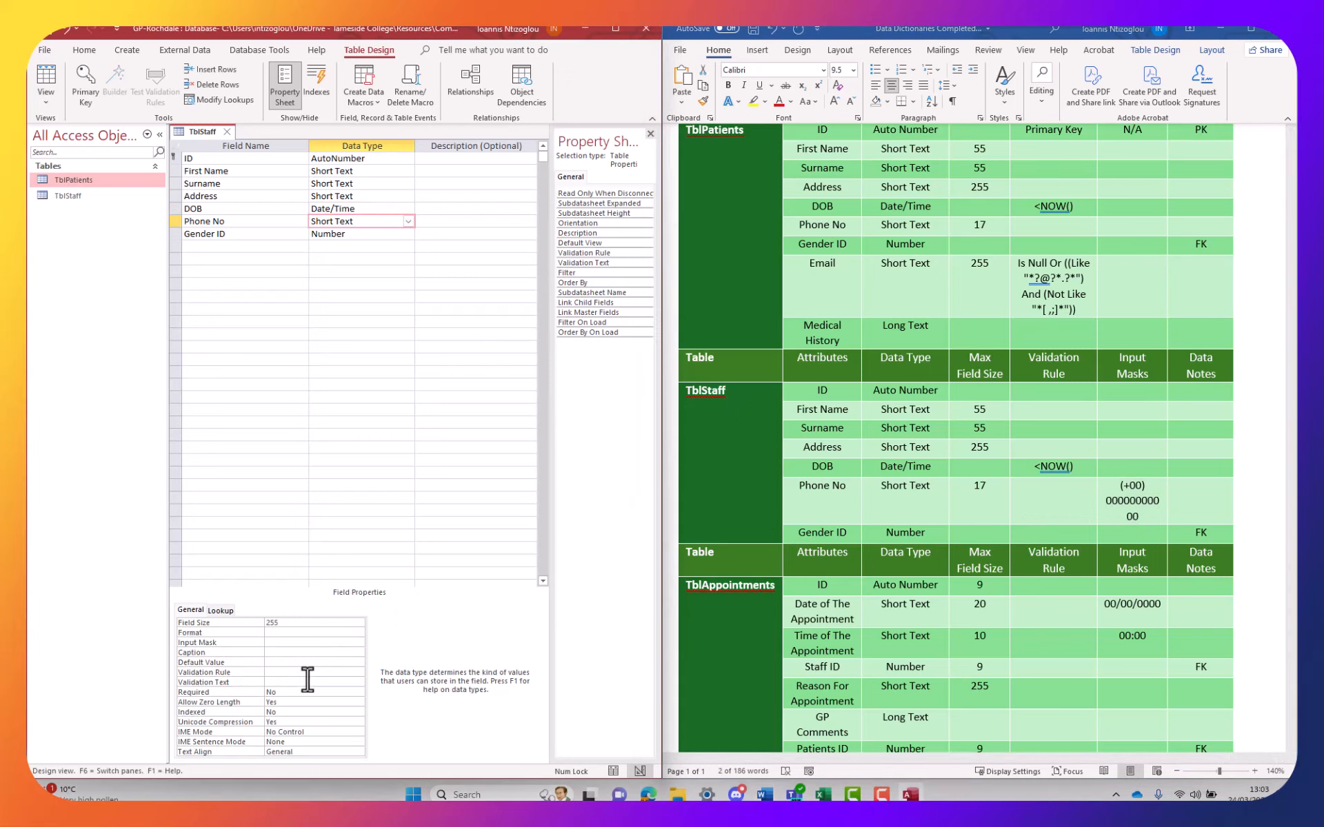
pyautogui.click(283, 643)
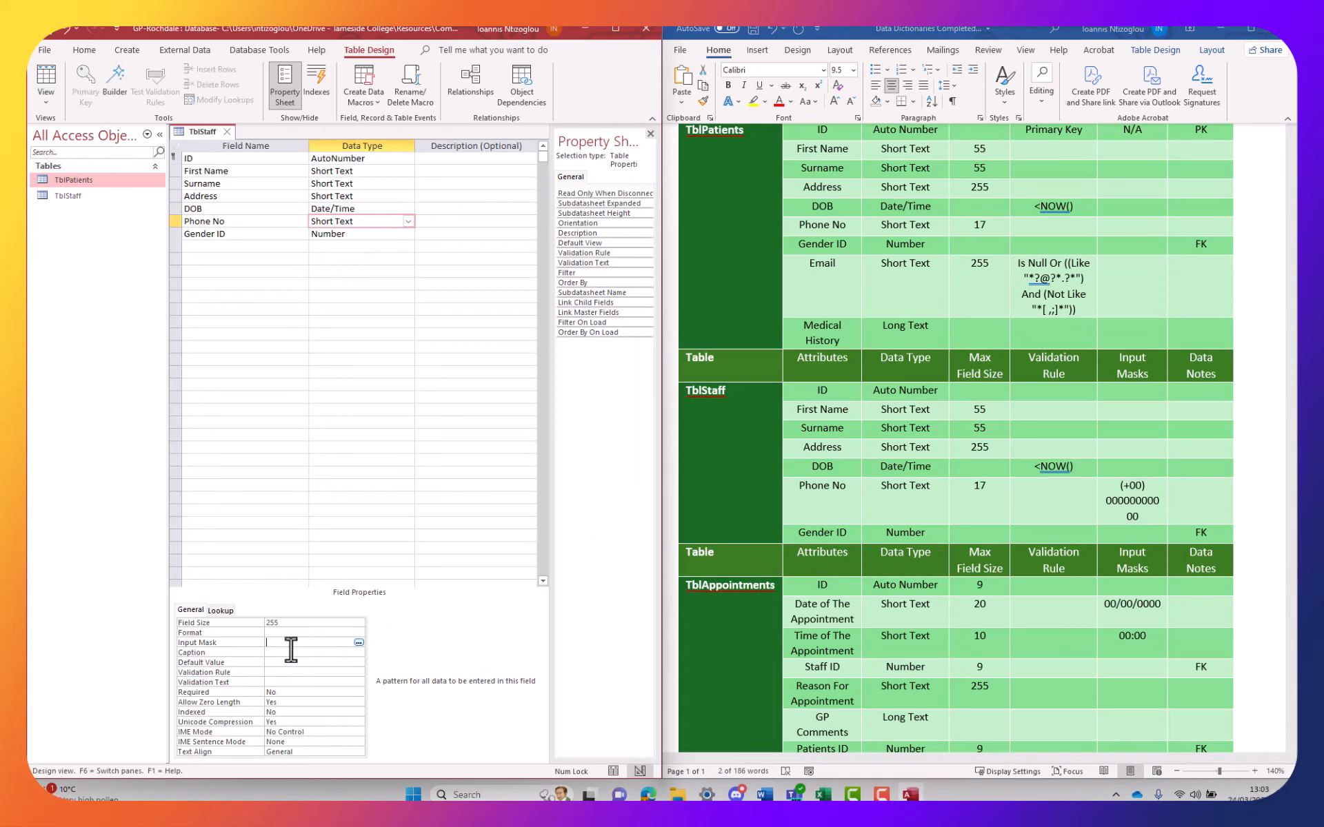
pyautogui.hotkey('ctrl', 'v')
pyautogui.click(288, 623)
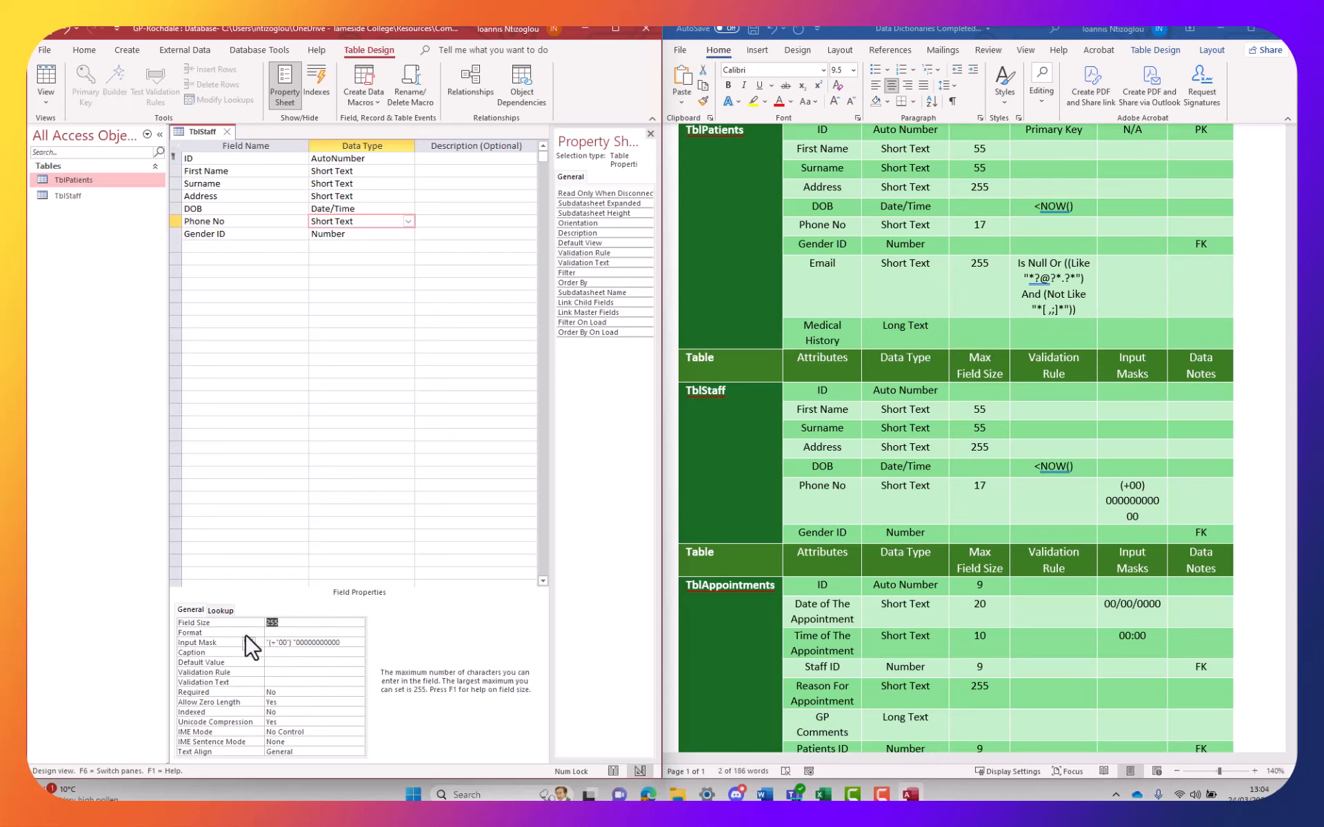
pyautogui.write('17')
pyautogui.click(47, 81)
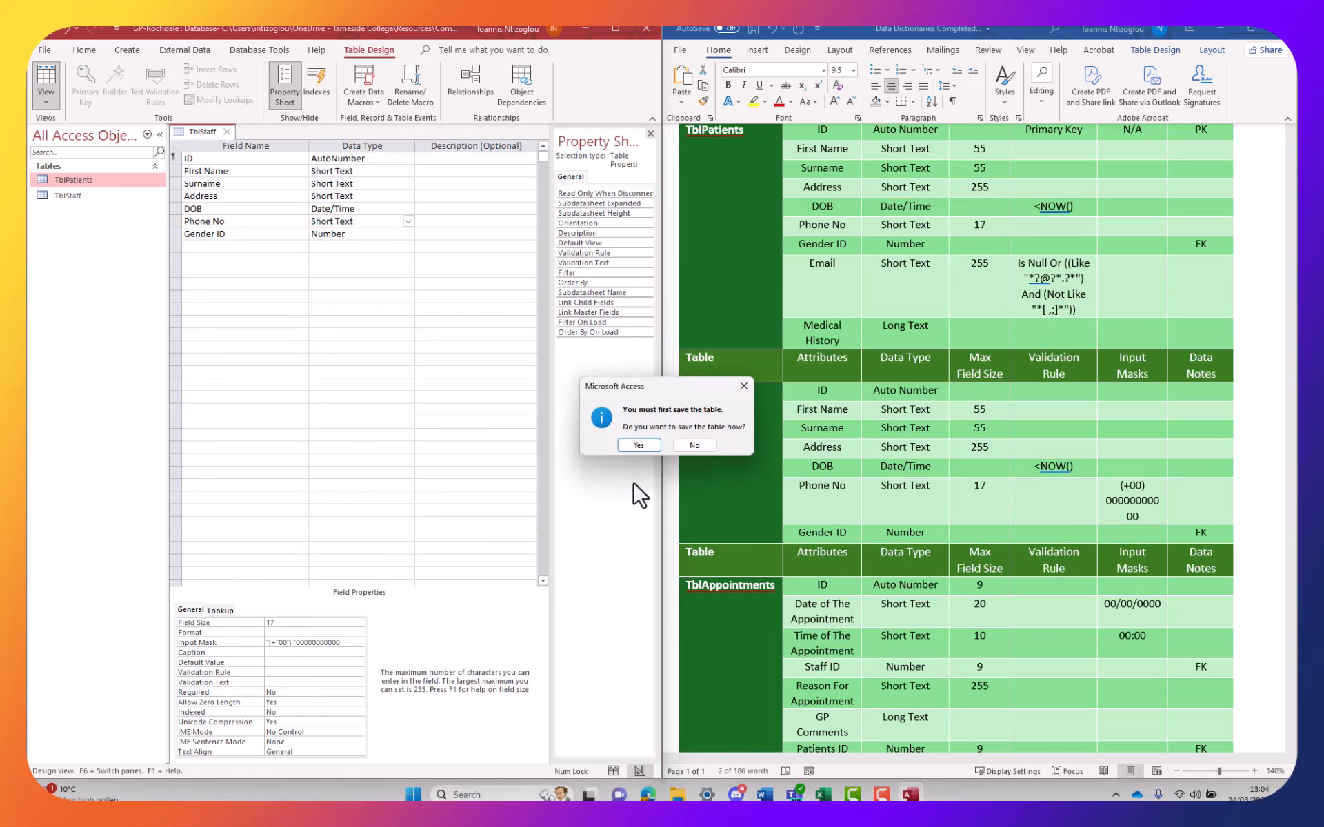
# Save the table, maximize Access, and enter the staff member's first name, surname and address
pyautogui.click(637, 445)
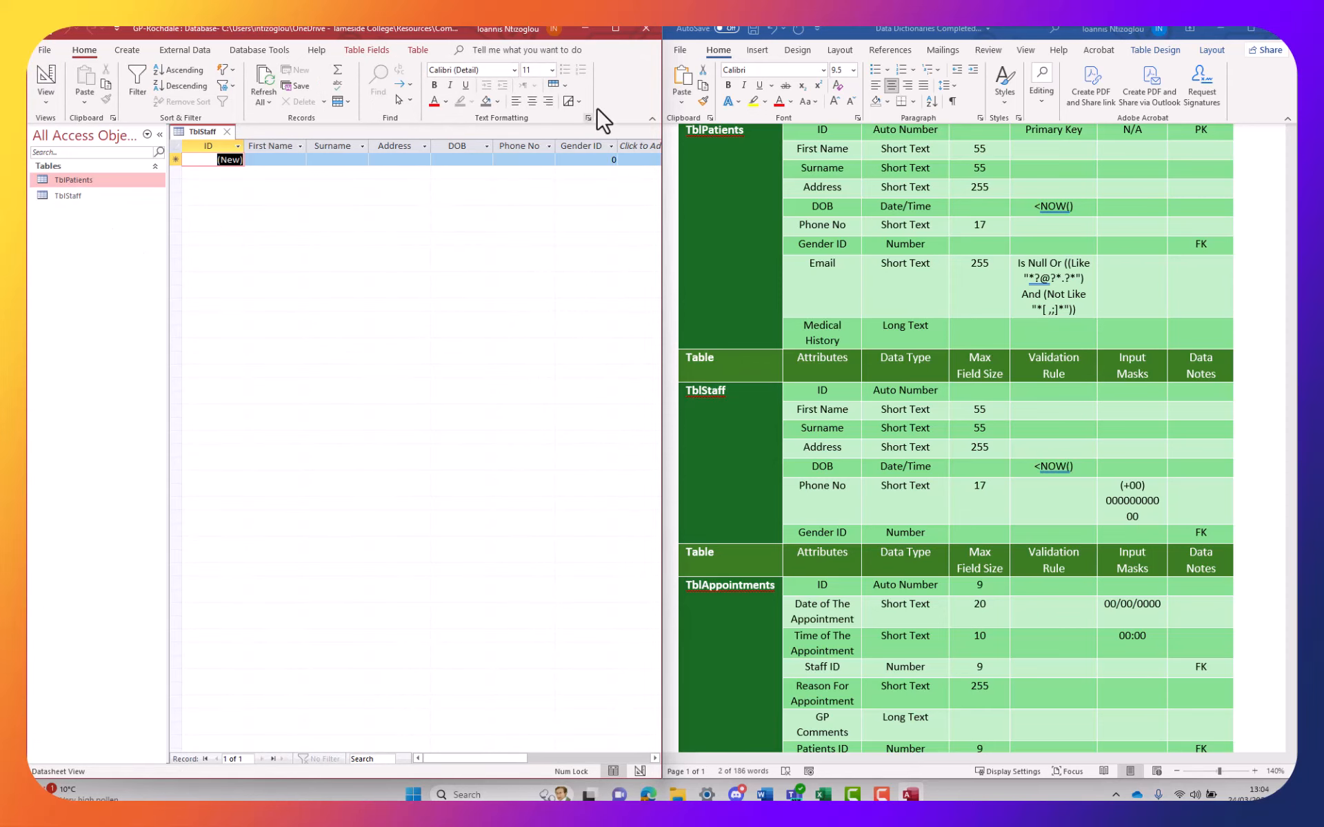
pyautogui.click(614, 27)
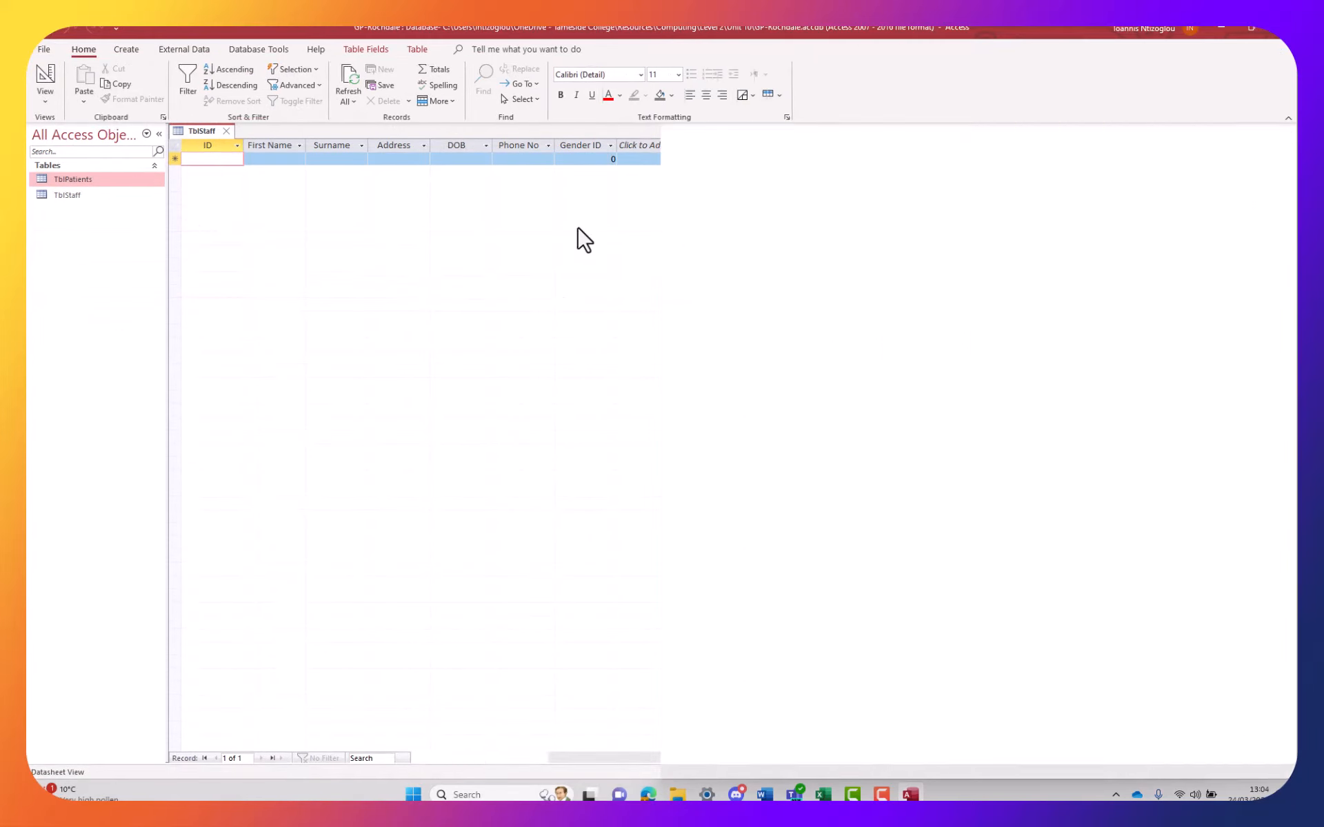
pyautogui.click(267, 160)
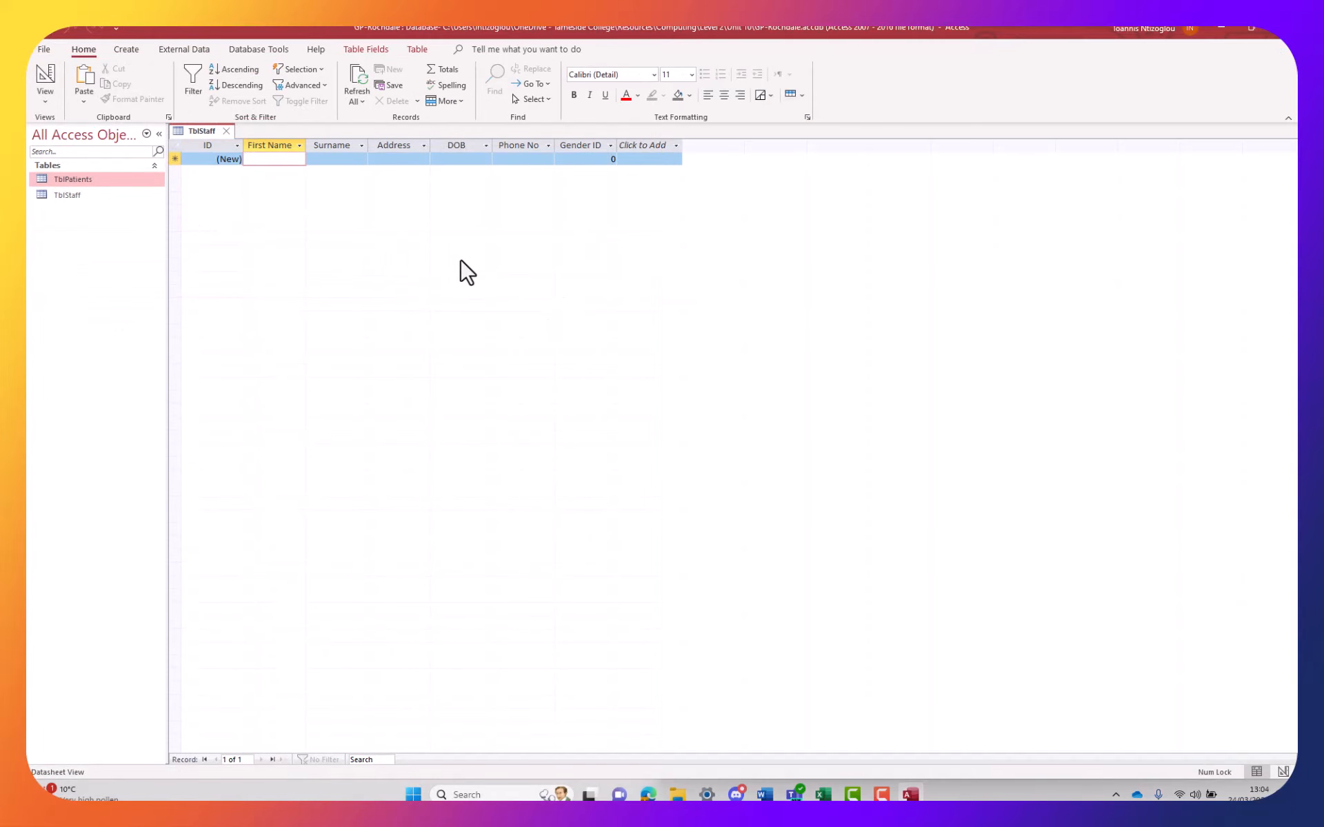
pyautogui.write('John')
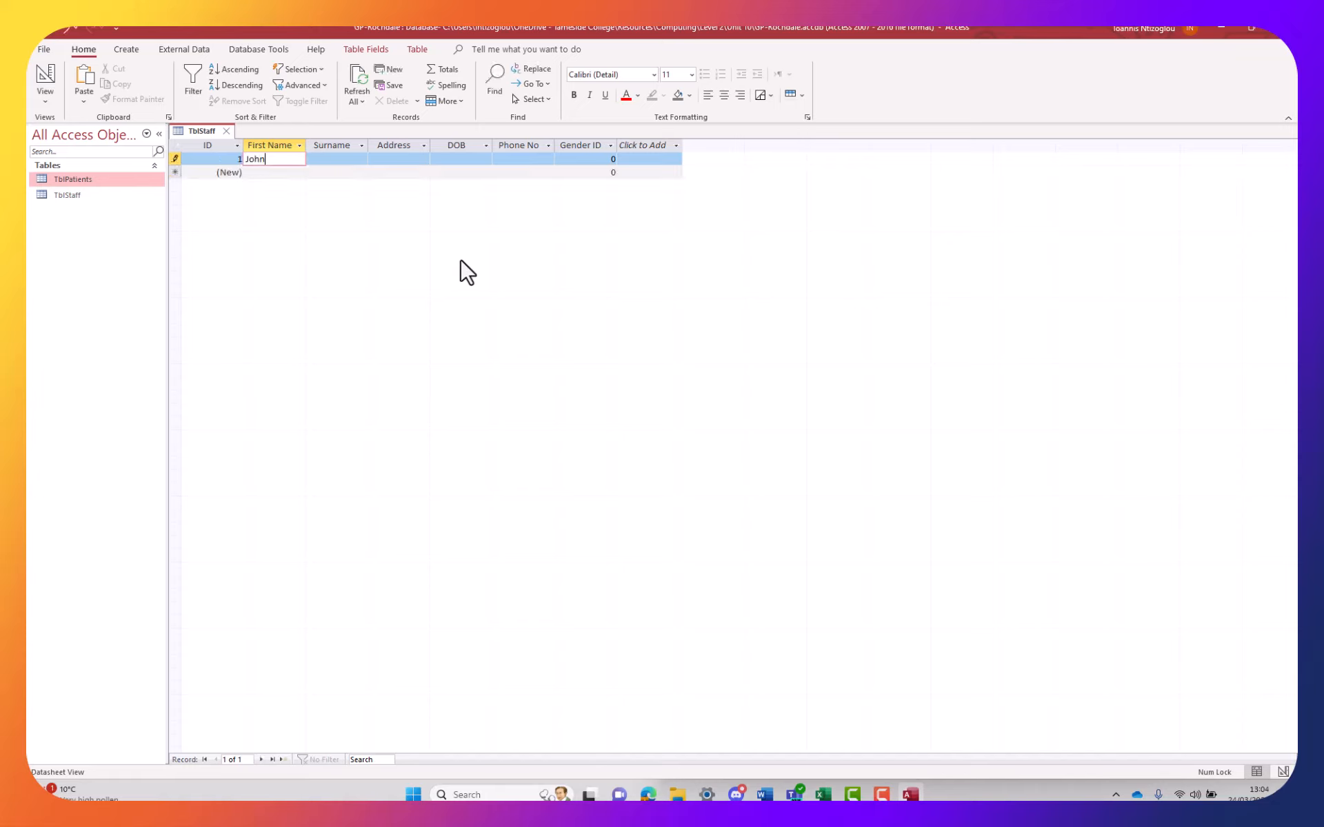
pyautogui.press('Tab')
pyautogui.write('Smit')
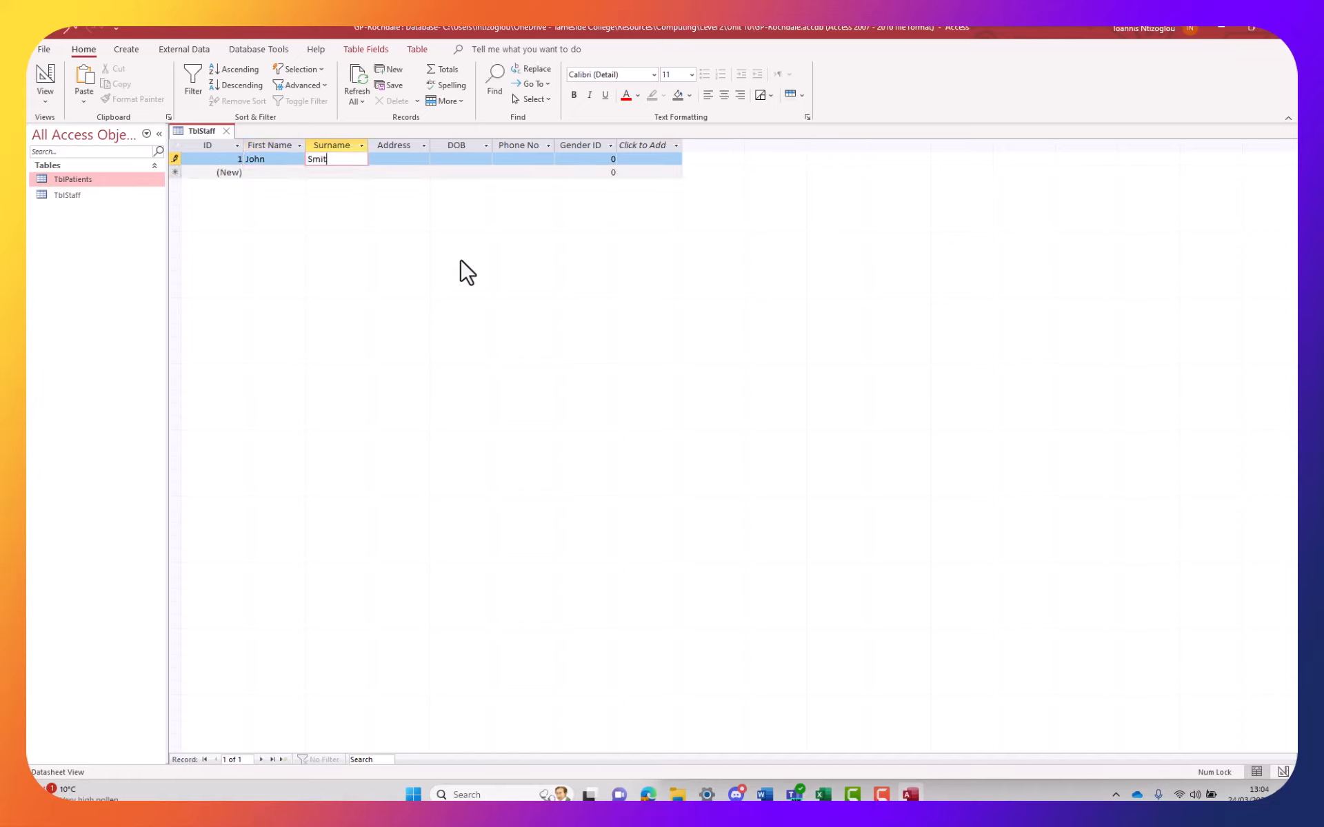
pyautogui.write('h')
pyautogui.press('Tab')
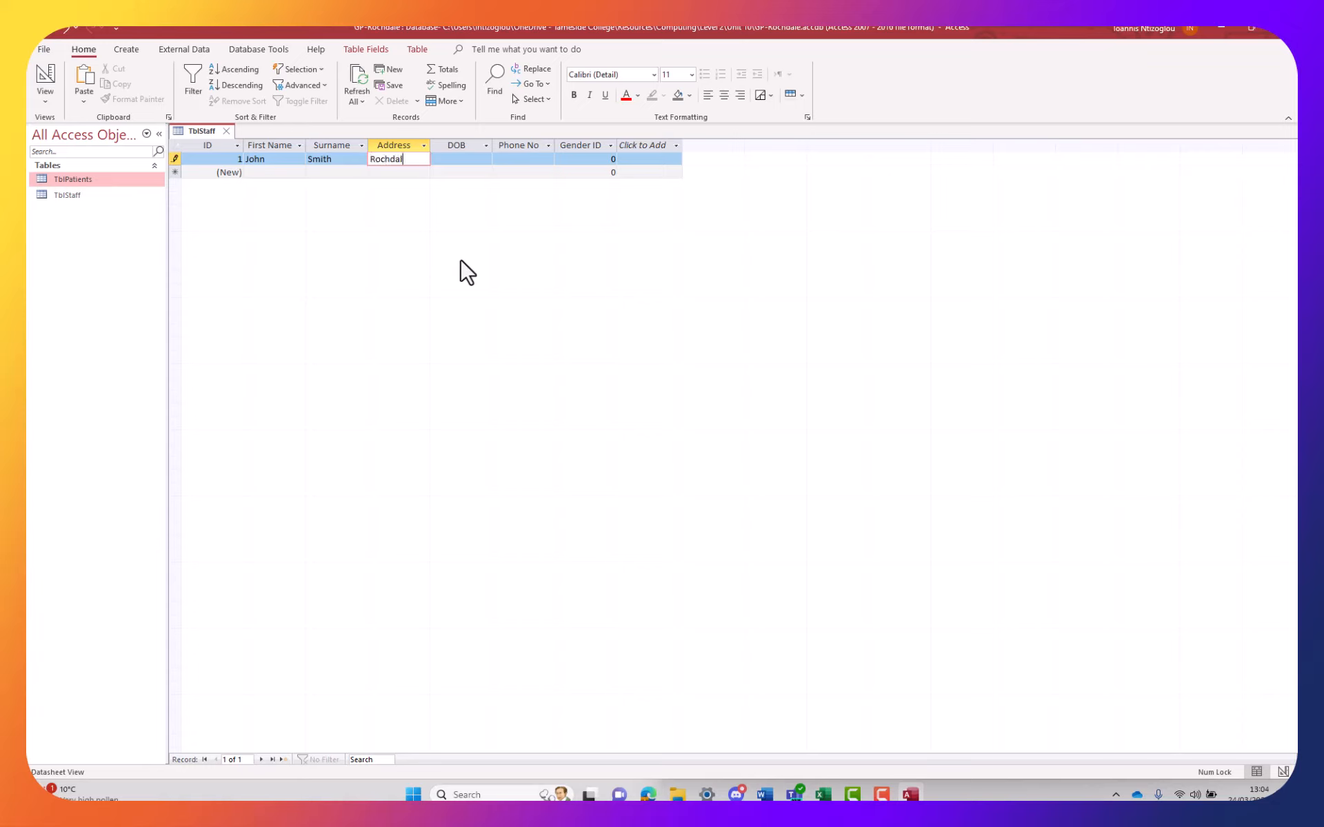
pyautogui.write('D')
pyautogui.press('Tab')
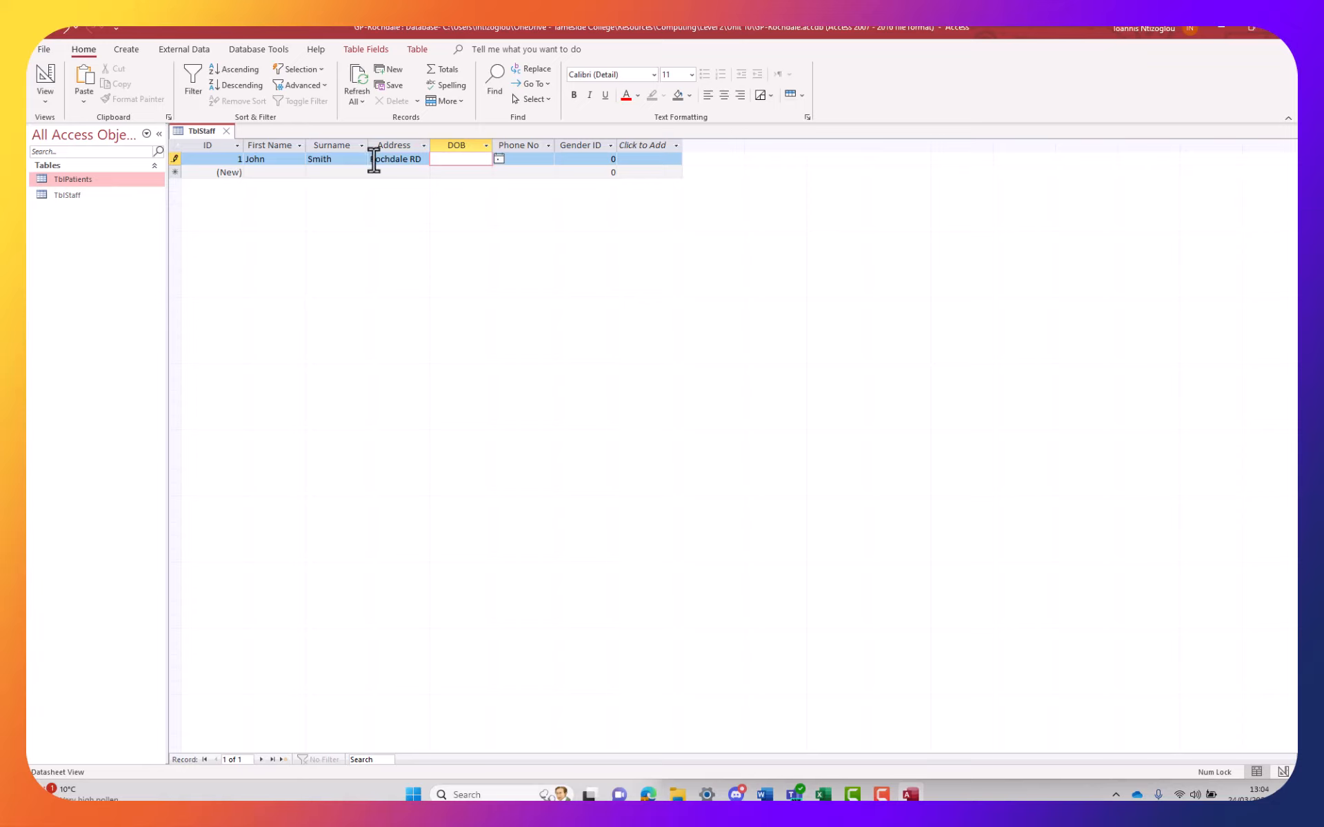
# Widen the Address column and shrink the empty Click to Add column
pyautogui.click(370, 158)
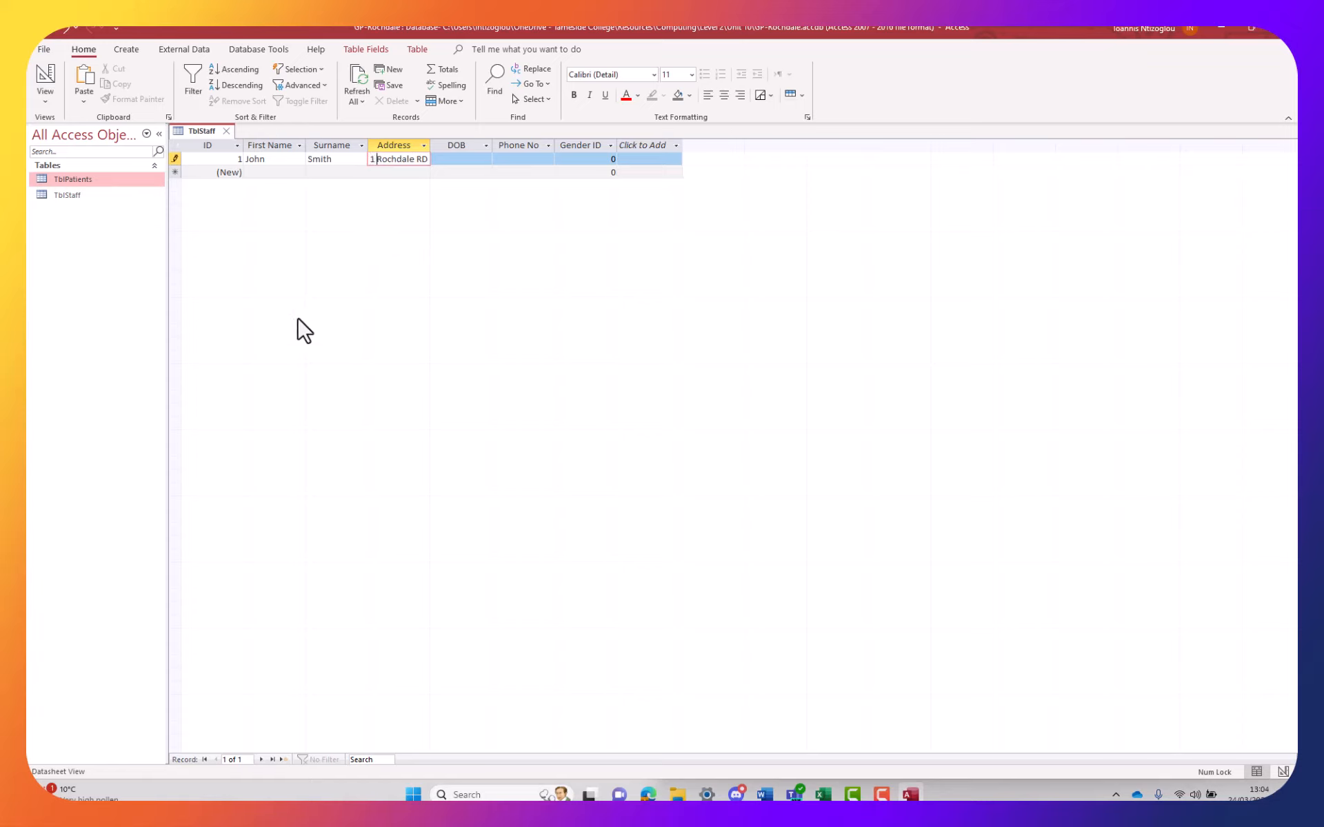
pyautogui.moveTo(432, 144); pyautogui.dragTo(450, 144)
pyautogui.moveTo(703, 144); pyautogui.dragTo(626, 144)
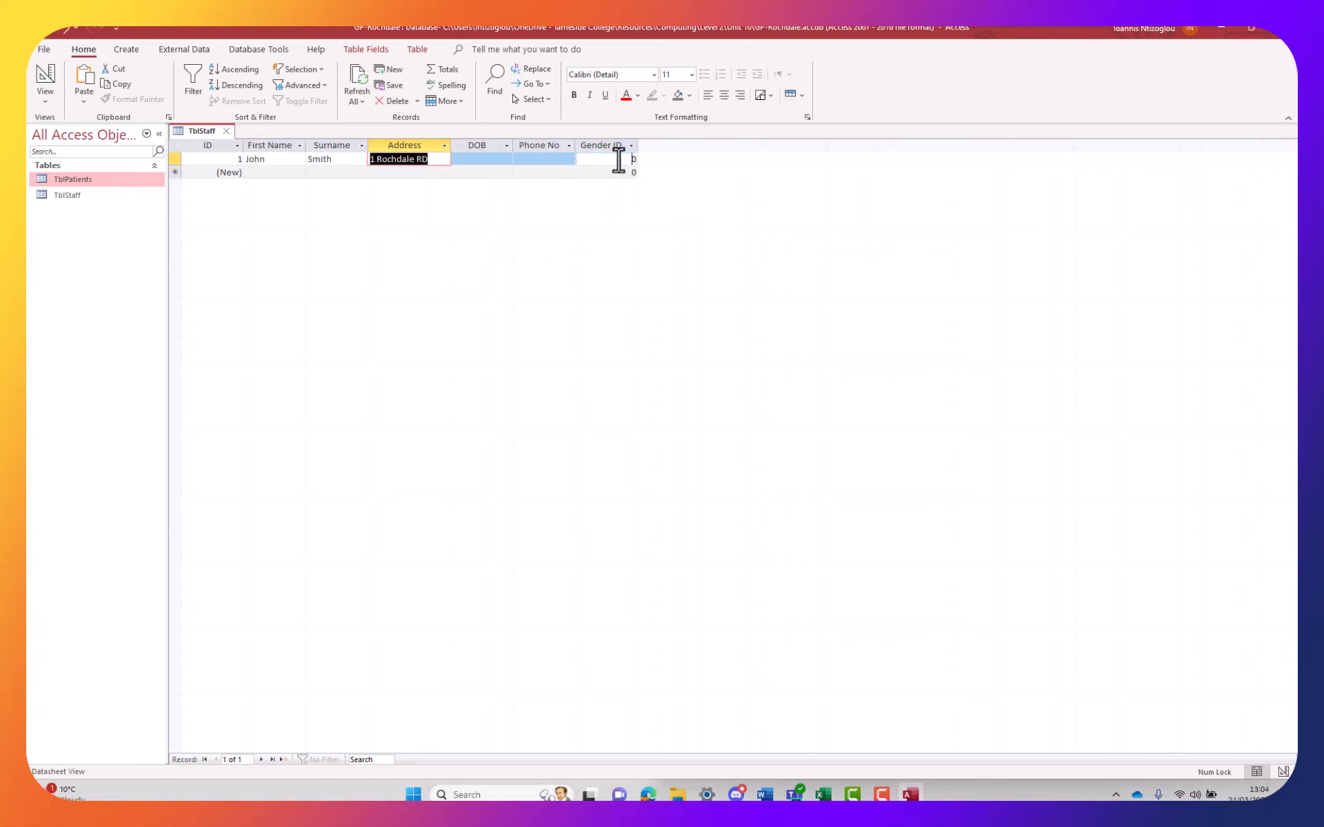
# Set Gender ID to 2 and start the phone number with country code 44
pyautogui.doubleClick(621, 160)
pyautogui.write('2')
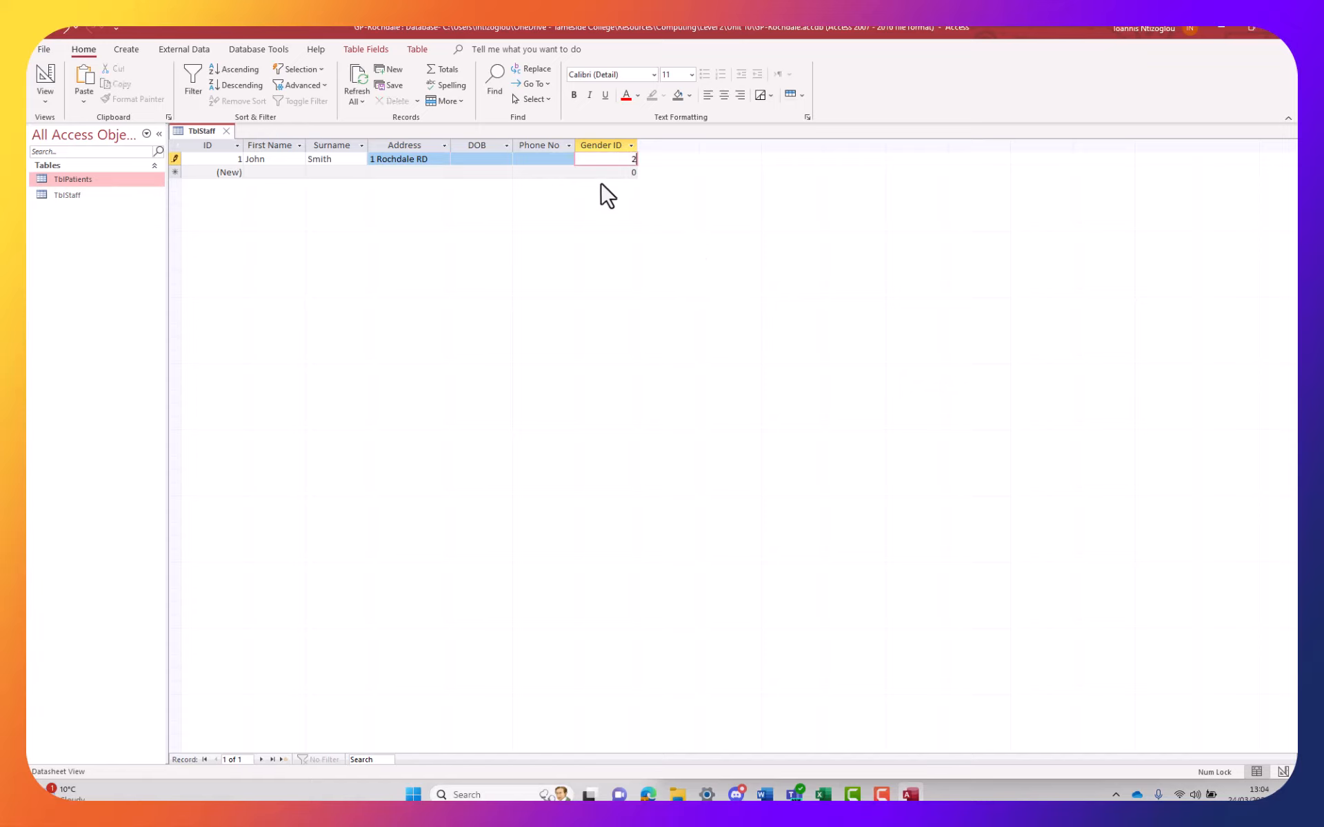
pyautogui.click(531, 159)
pyautogui.click(532, 158)
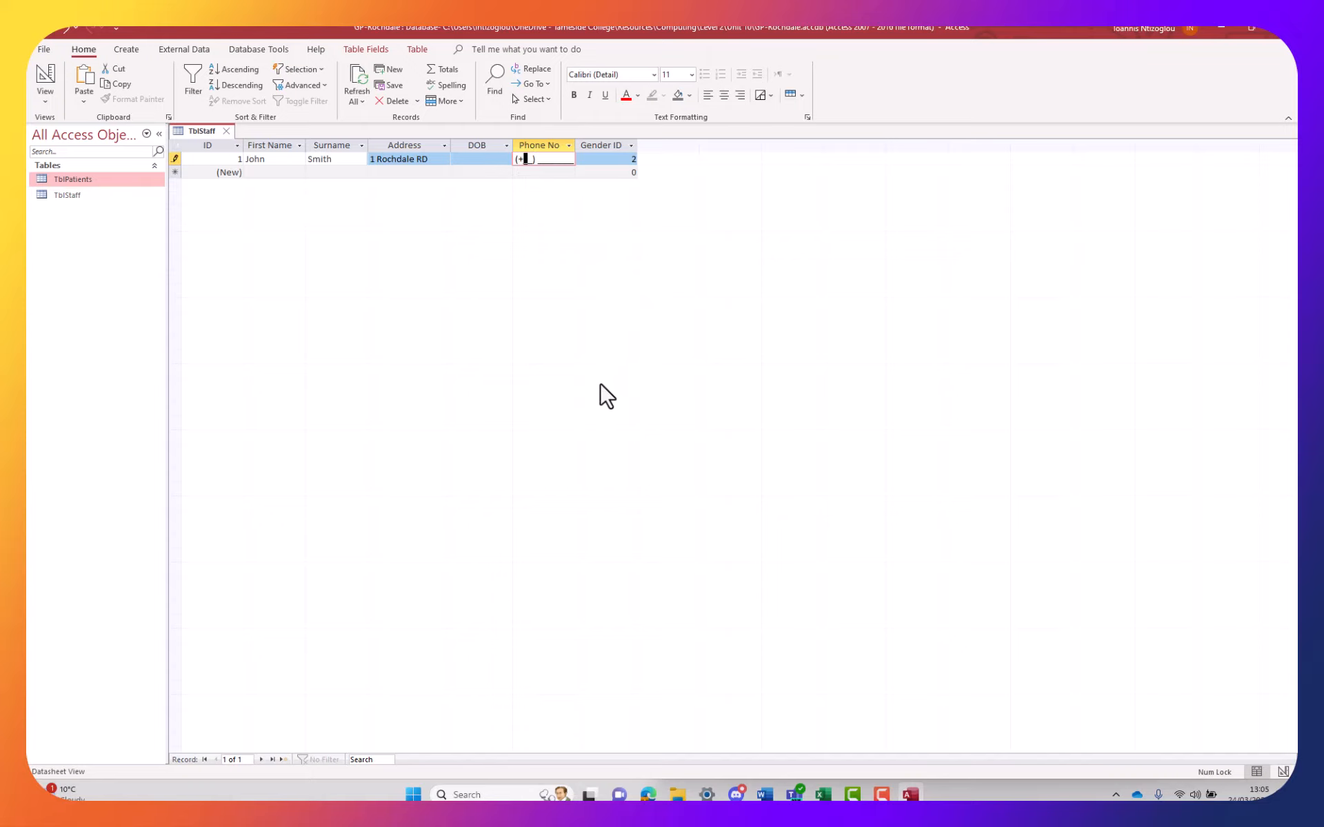
pyautogui.write('44')
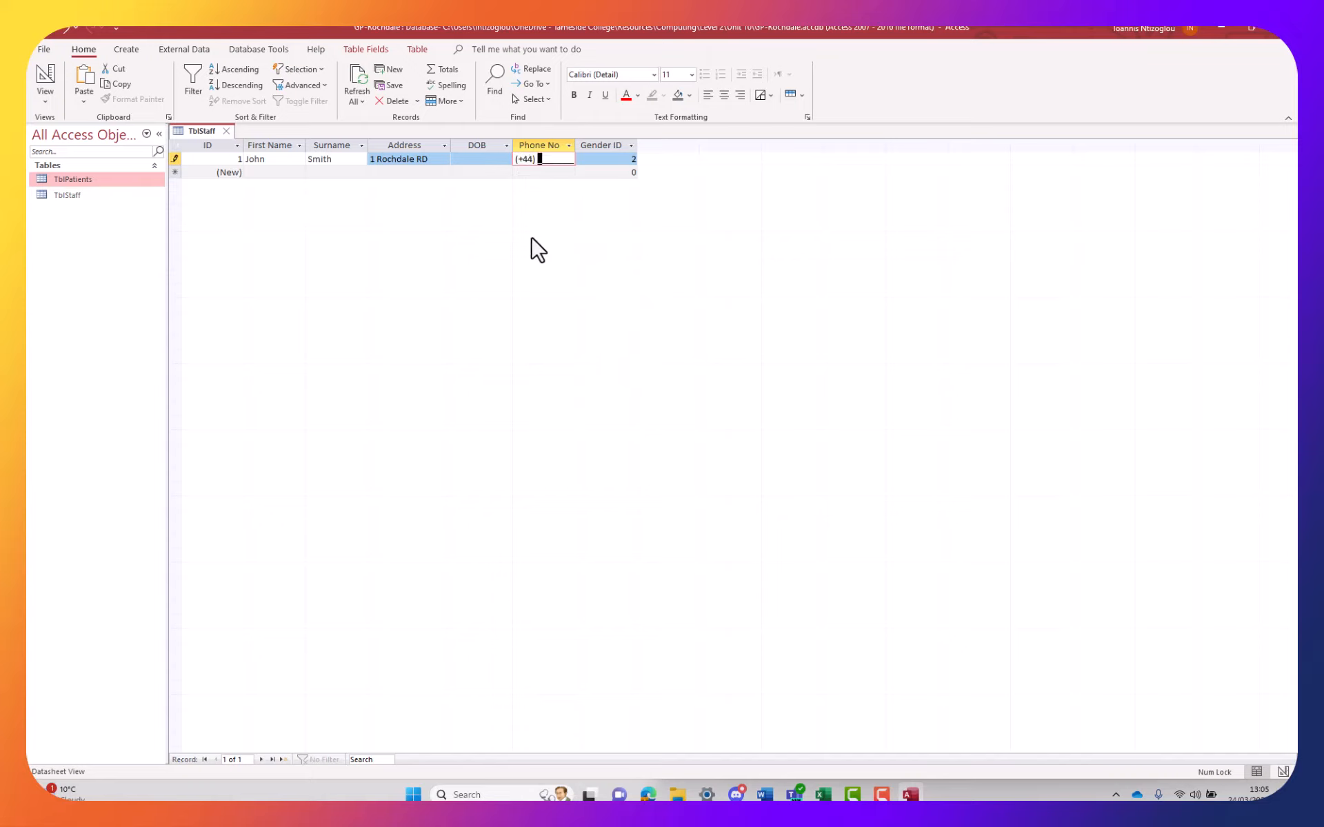
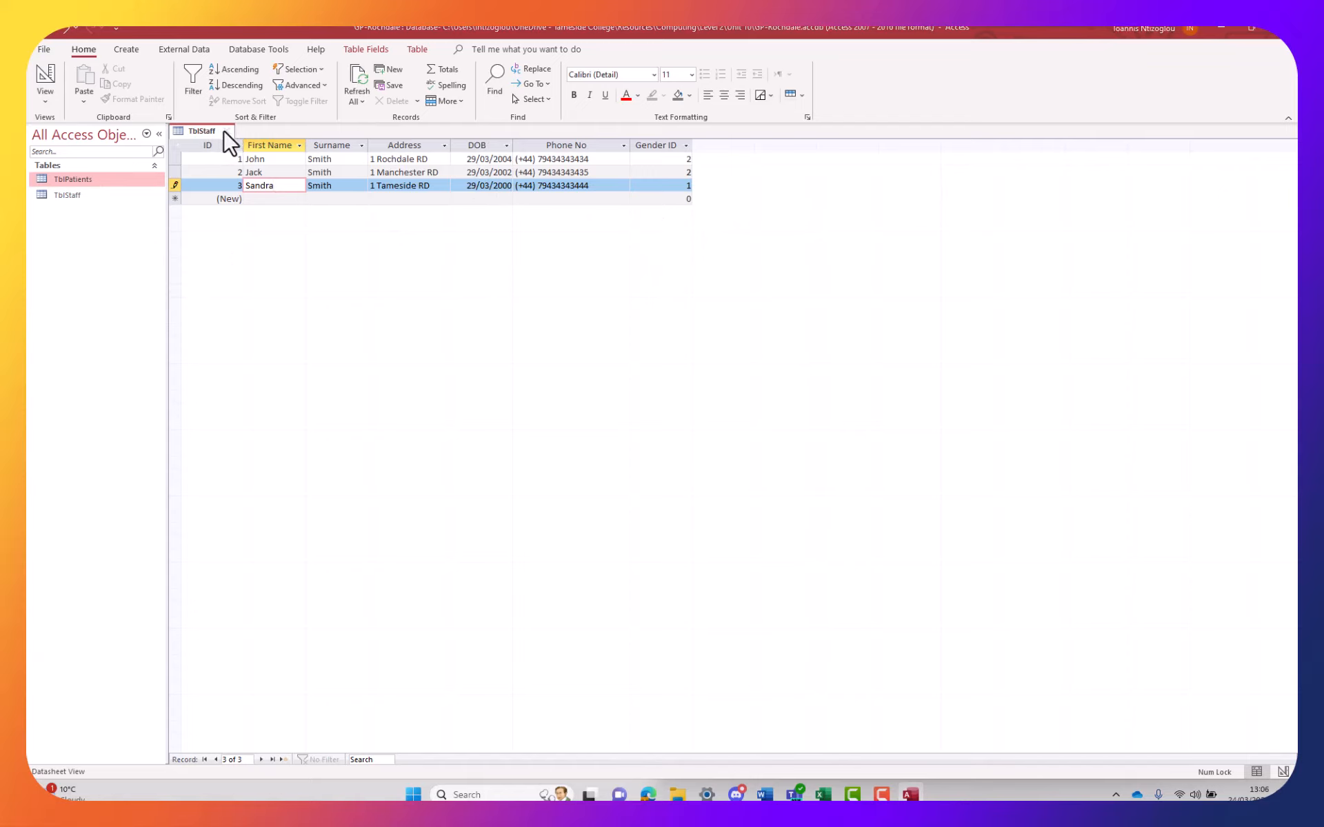
# Close the TblStaff table and keep its layout changes
pyautogui.click(224, 131)
pyautogui.click(625, 444)
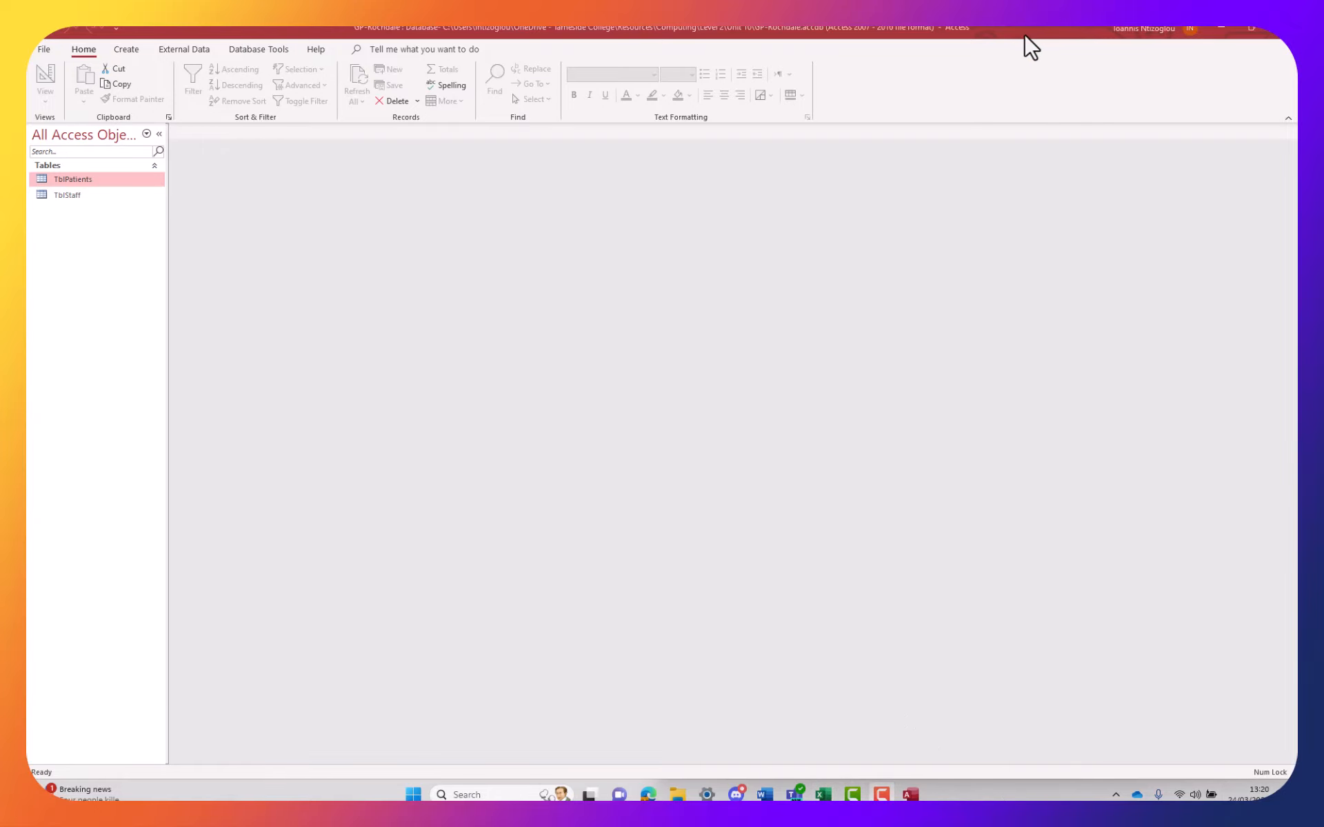
# Dock the Access window full-height on the left half beside the Word dictionary
pyautogui.moveTo(1025, 35); pyautogui.dragTo(6, 27)
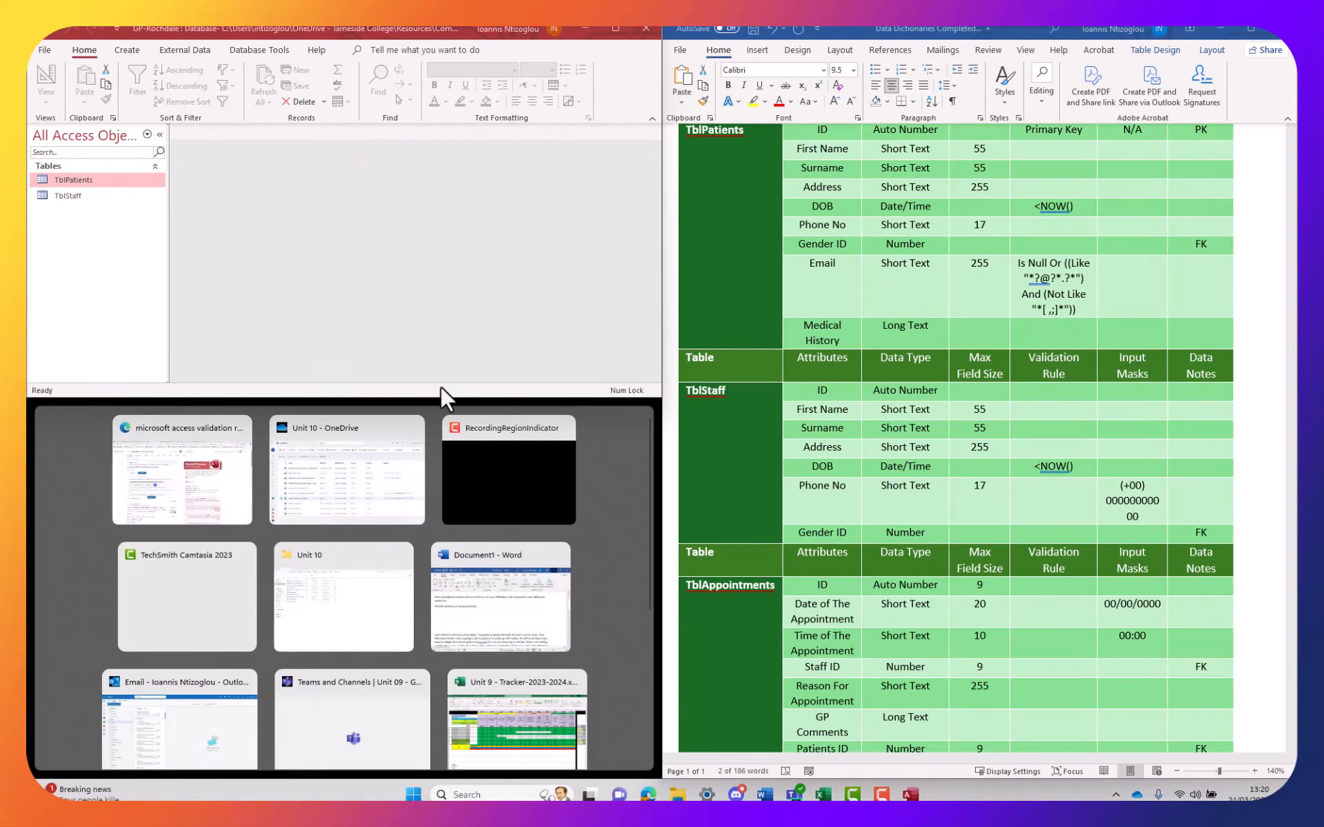
pyautogui.moveTo(437, 396); pyautogui.dragTo(484, 698)
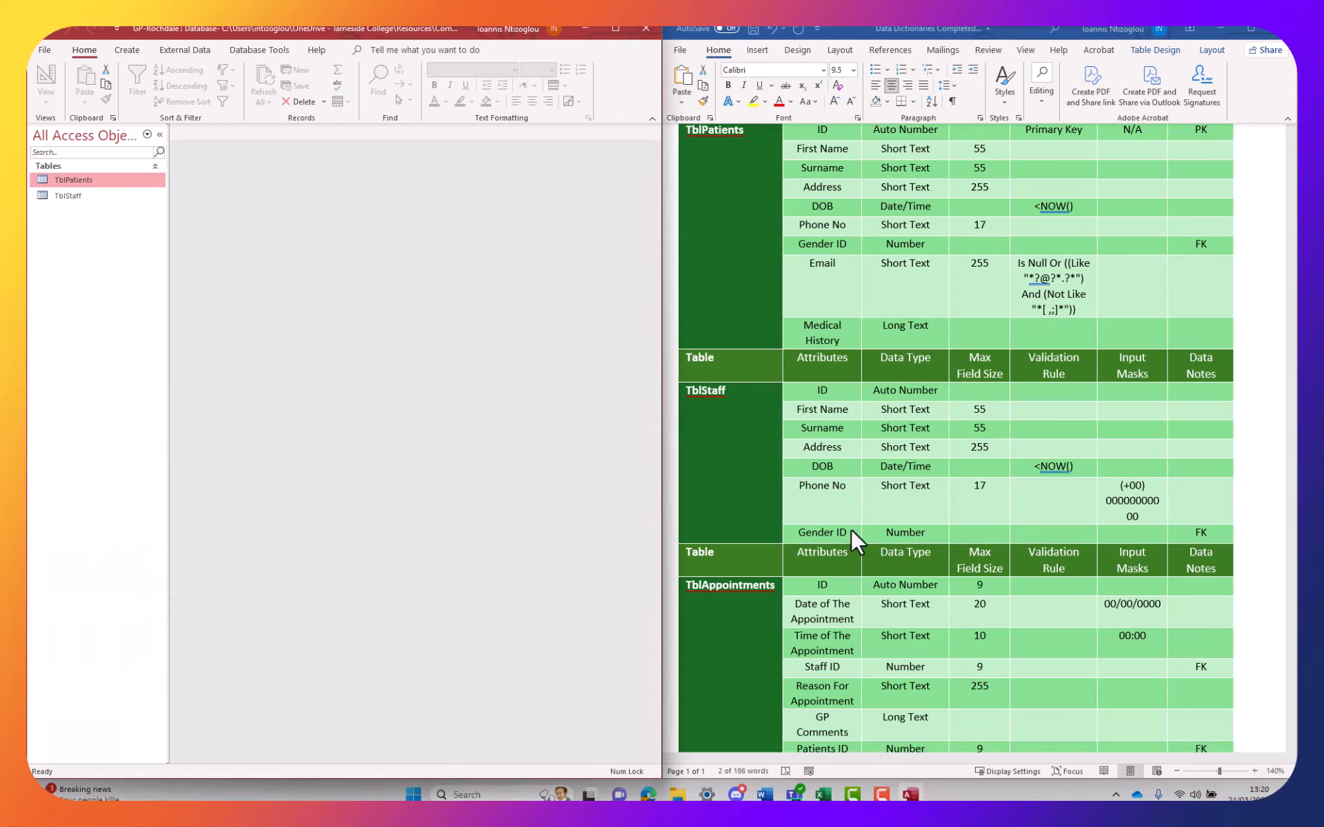
pyautogui.scroll(-5, 851, 528)
# Copy the TblAppointments name from the dictionary and bring Access's Create options forward
pyautogui.doubleClick(737, 411)
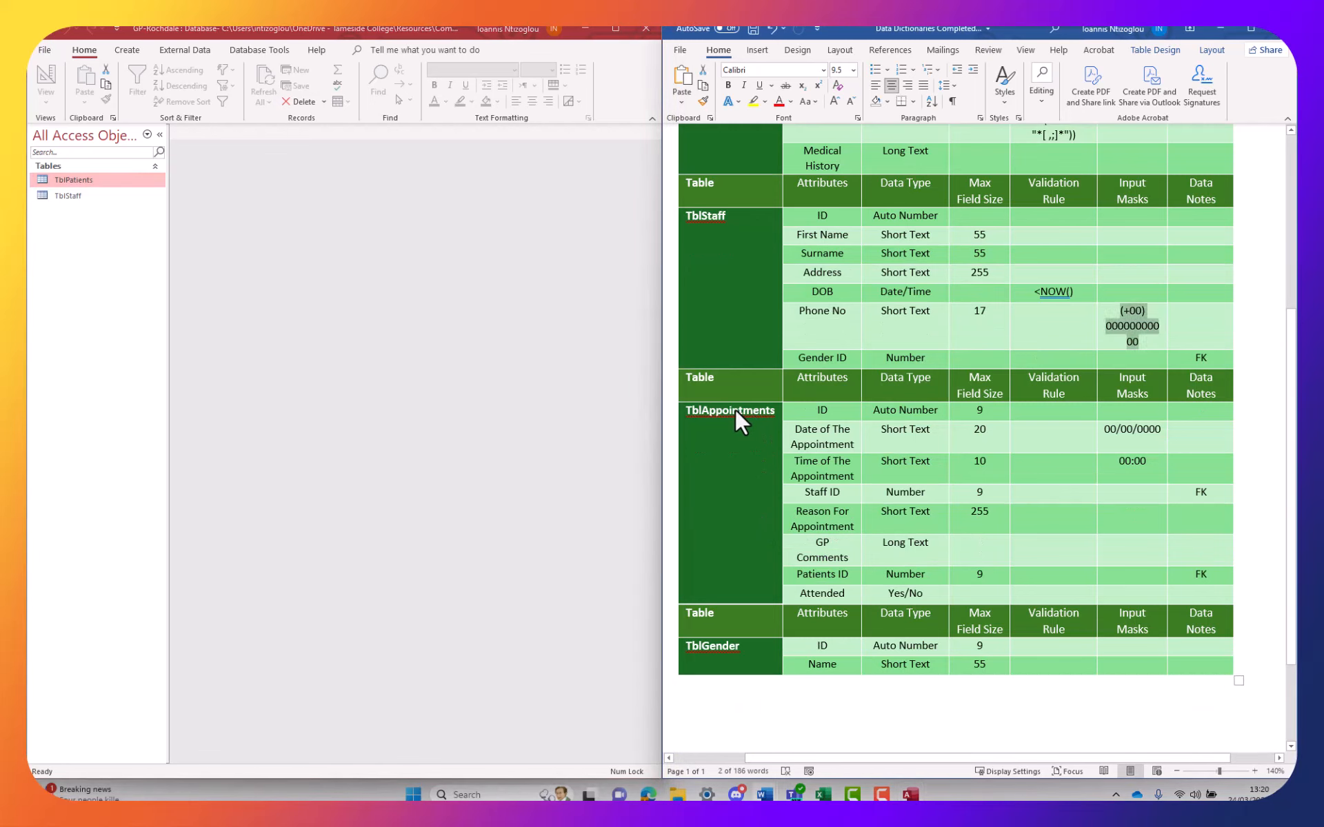
pyautogui.hotkey('ctrl', 'c')
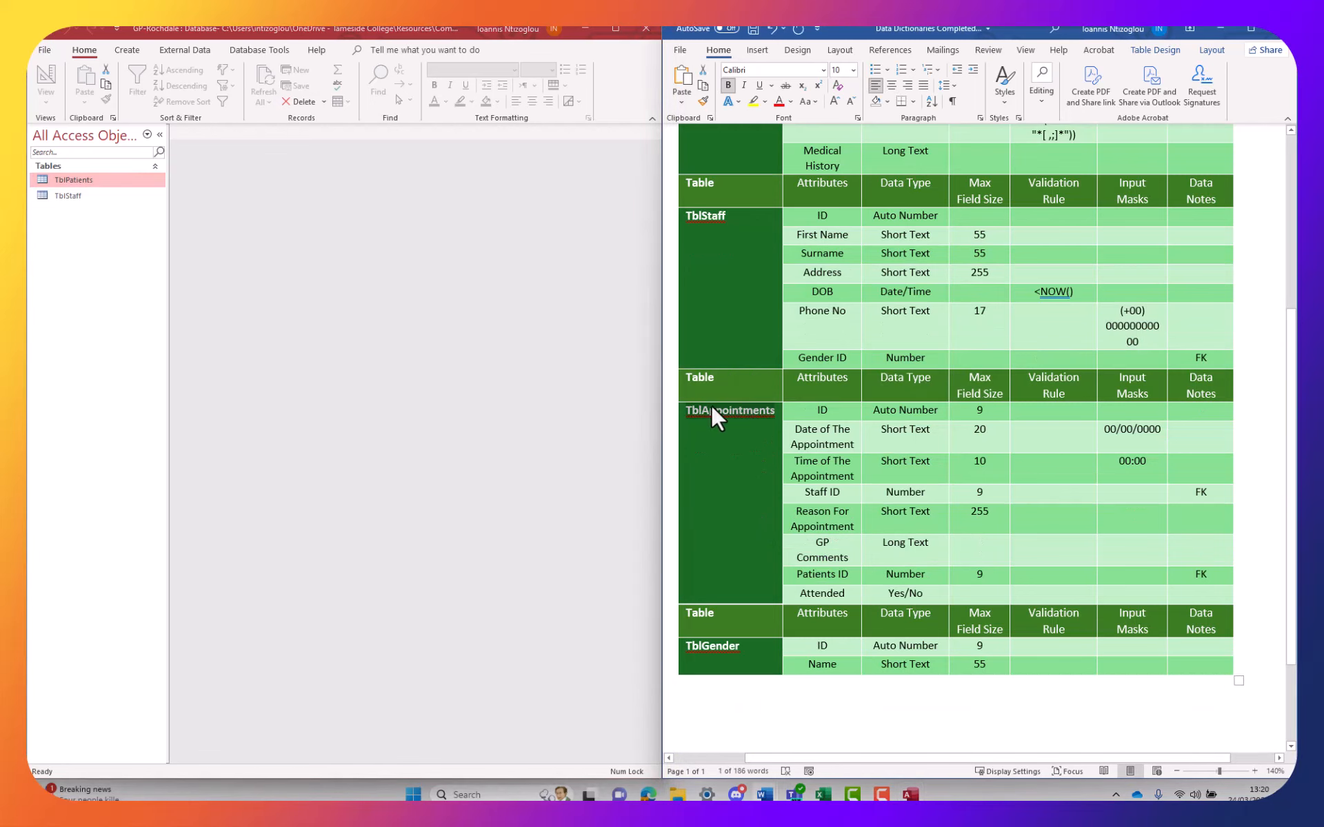
pyautogui.click(121, 55)
pyautogui.click(124, 51)
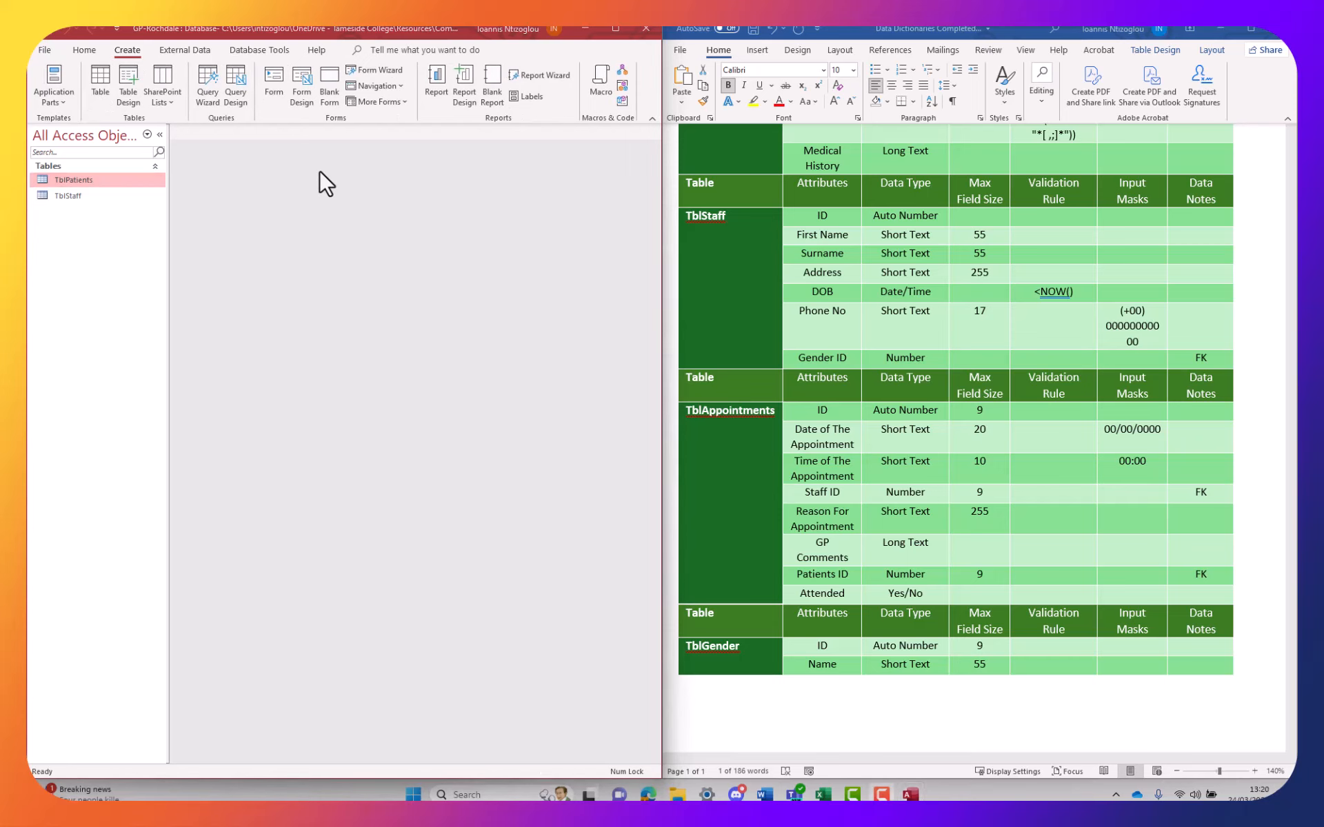
# Create a blank table, switch it to Design View and save it as TblAppointments
pyautogui.click(99, 91)
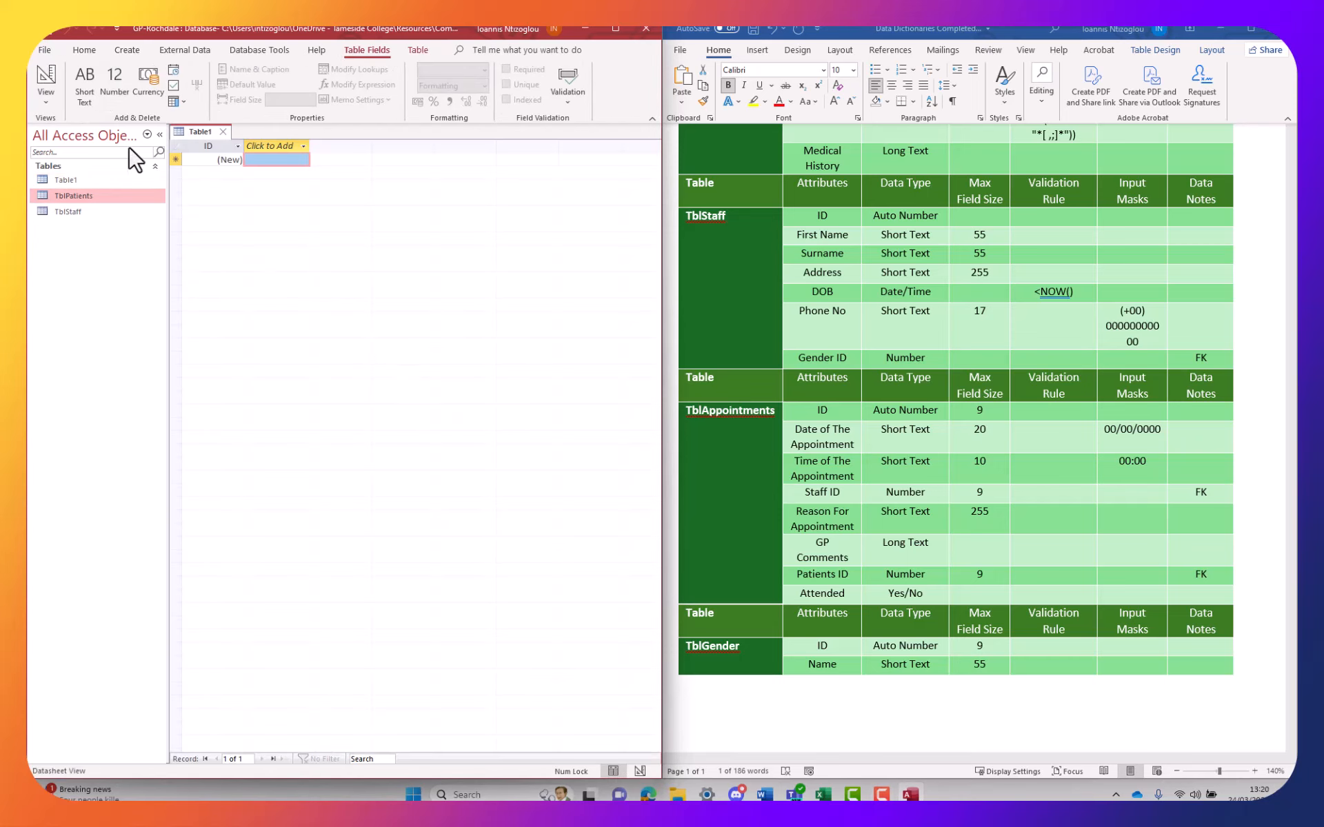
pyautogui.click(42, 97)
pyautogui.click(84, 168)
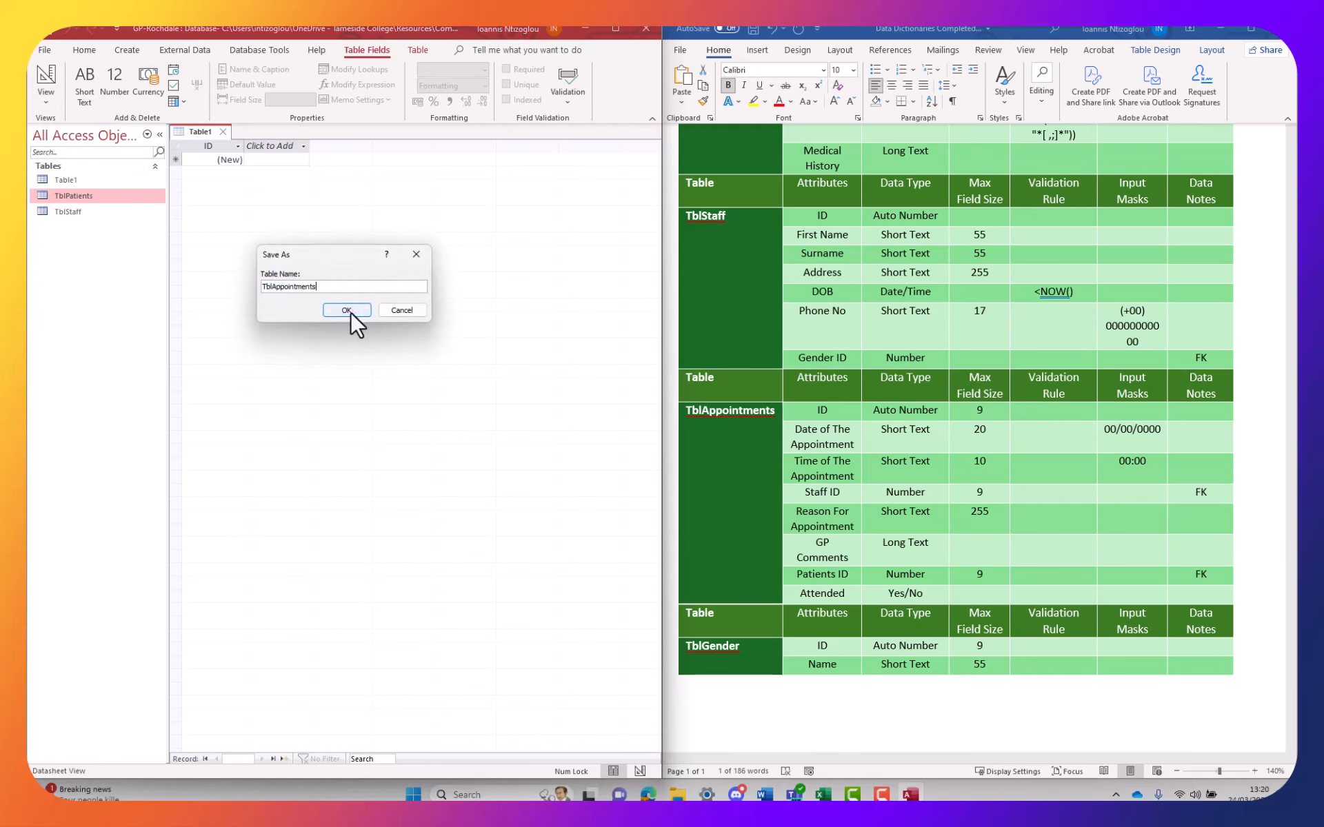
pyautogui.click(349, 311)
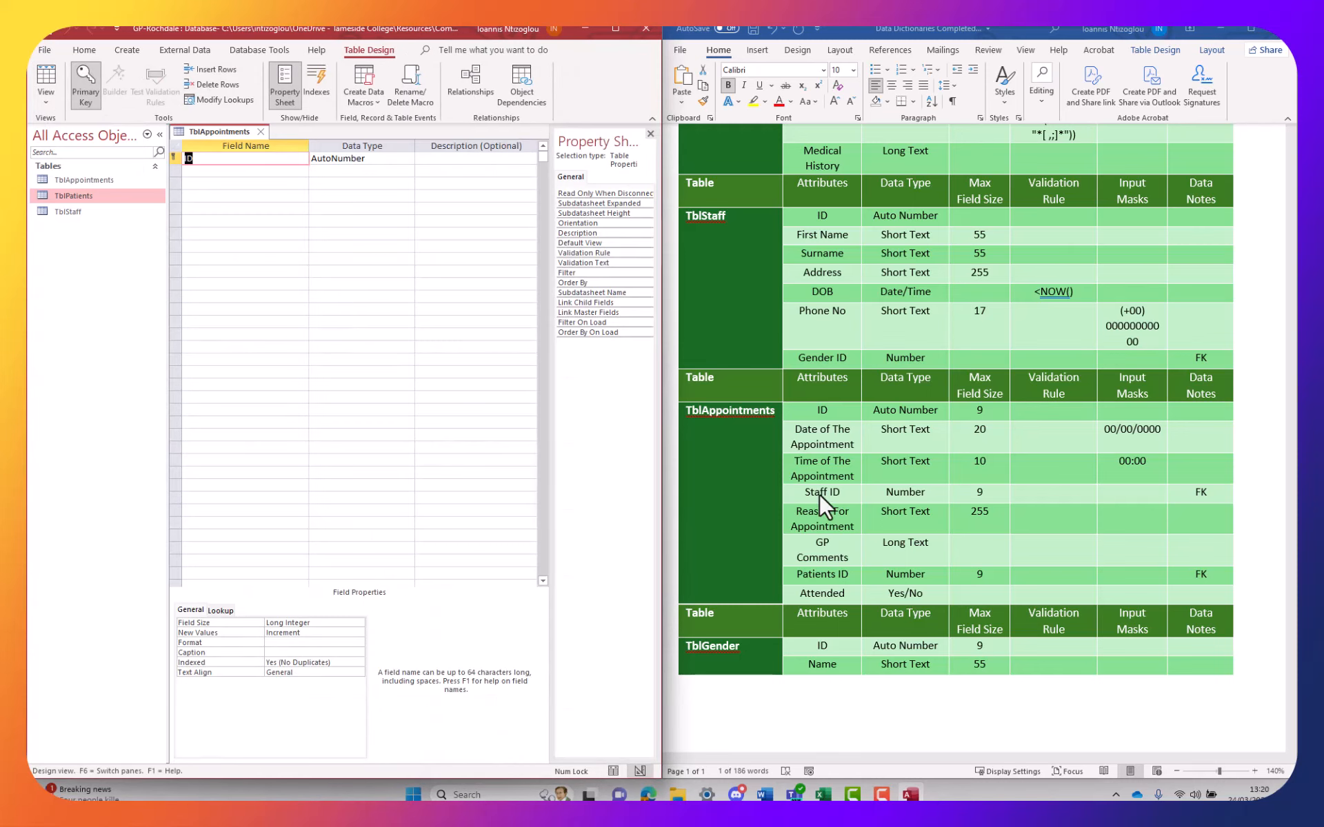
pyautogui.moveTo(838, 445); pyautogui.dragTo(786, 434)
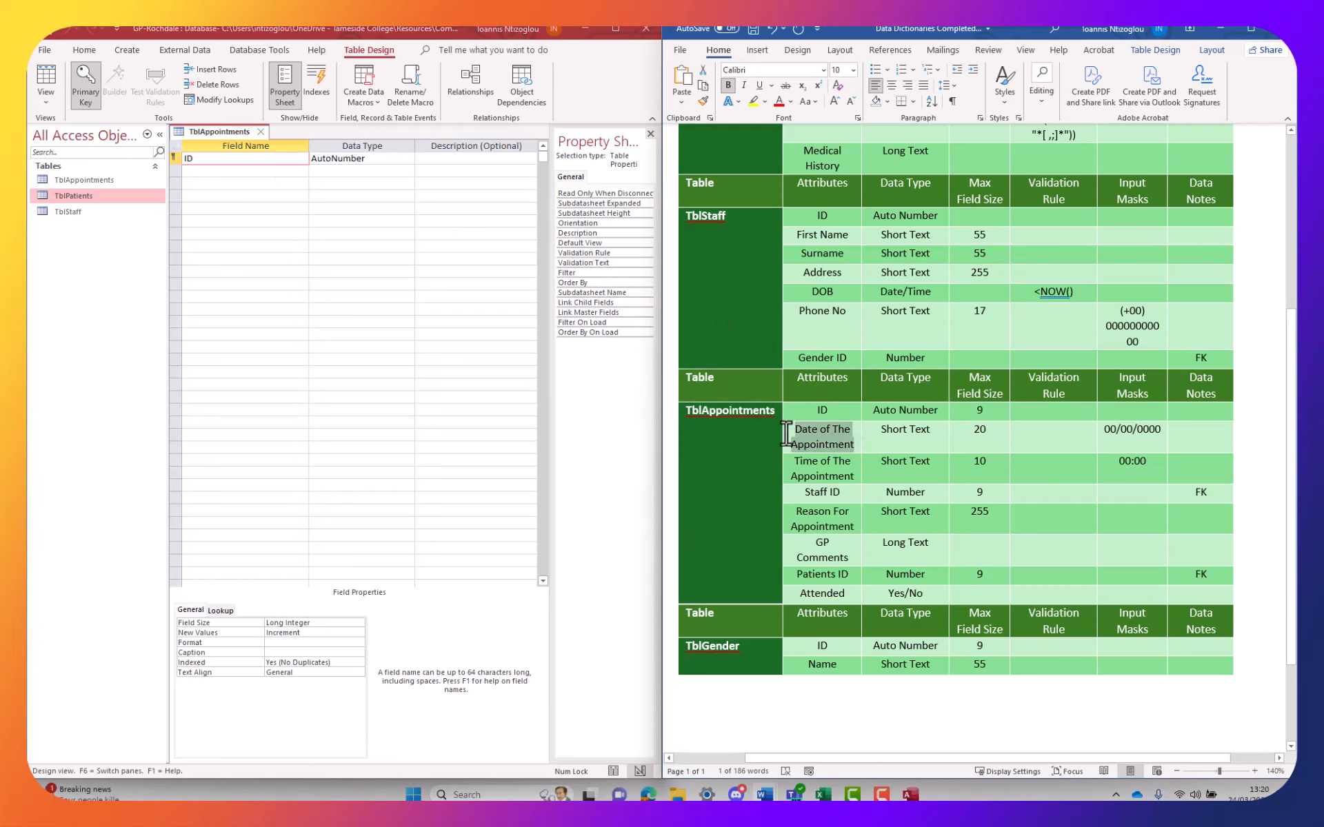
# Paste Date of The Appointment and Time of The Appointment in as field names
pyautogui.click(237, 171)
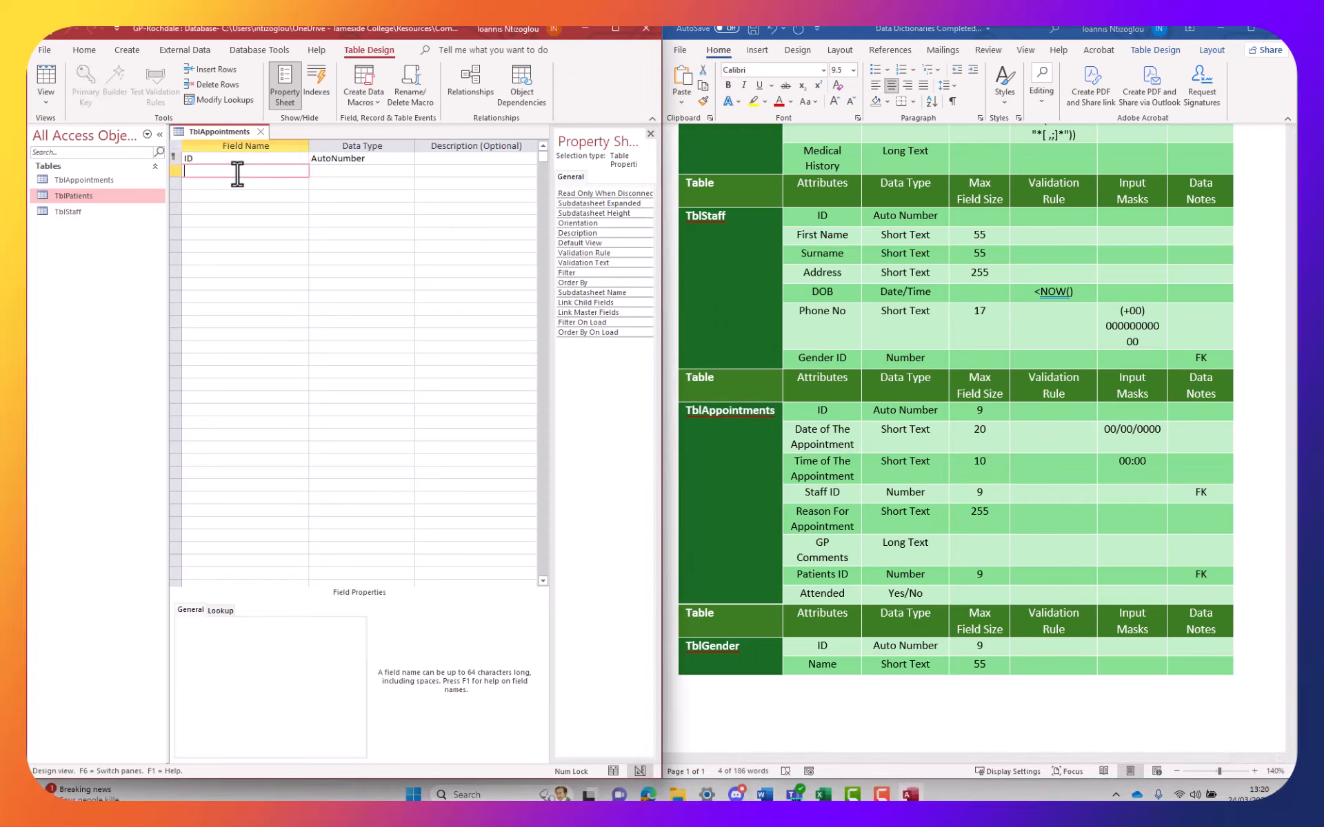
pyautogui.hotkey('ctrl', 'v')
pyautogui.click(845, 491)
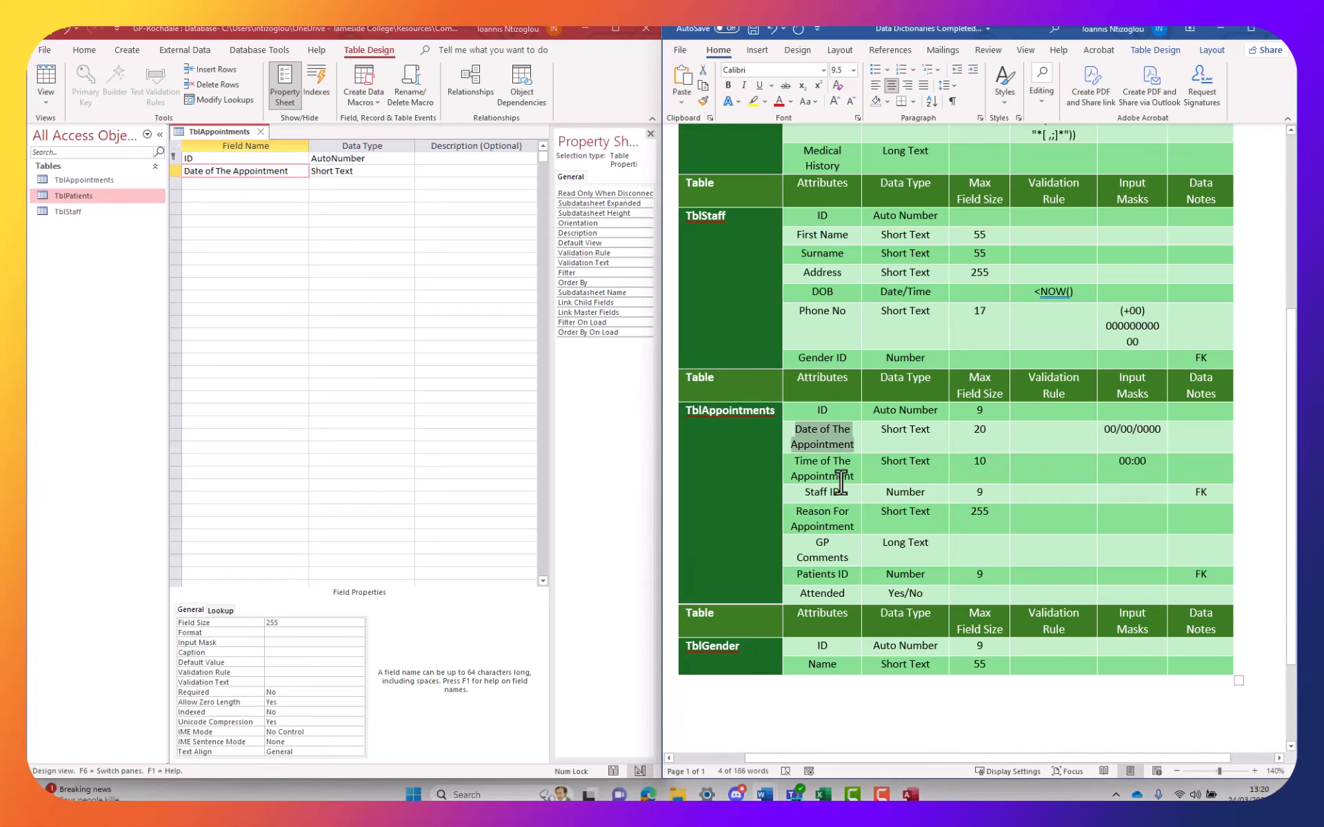
pyautogui.moveTo(846, 480); pyautogui.dragTo(781, 463)
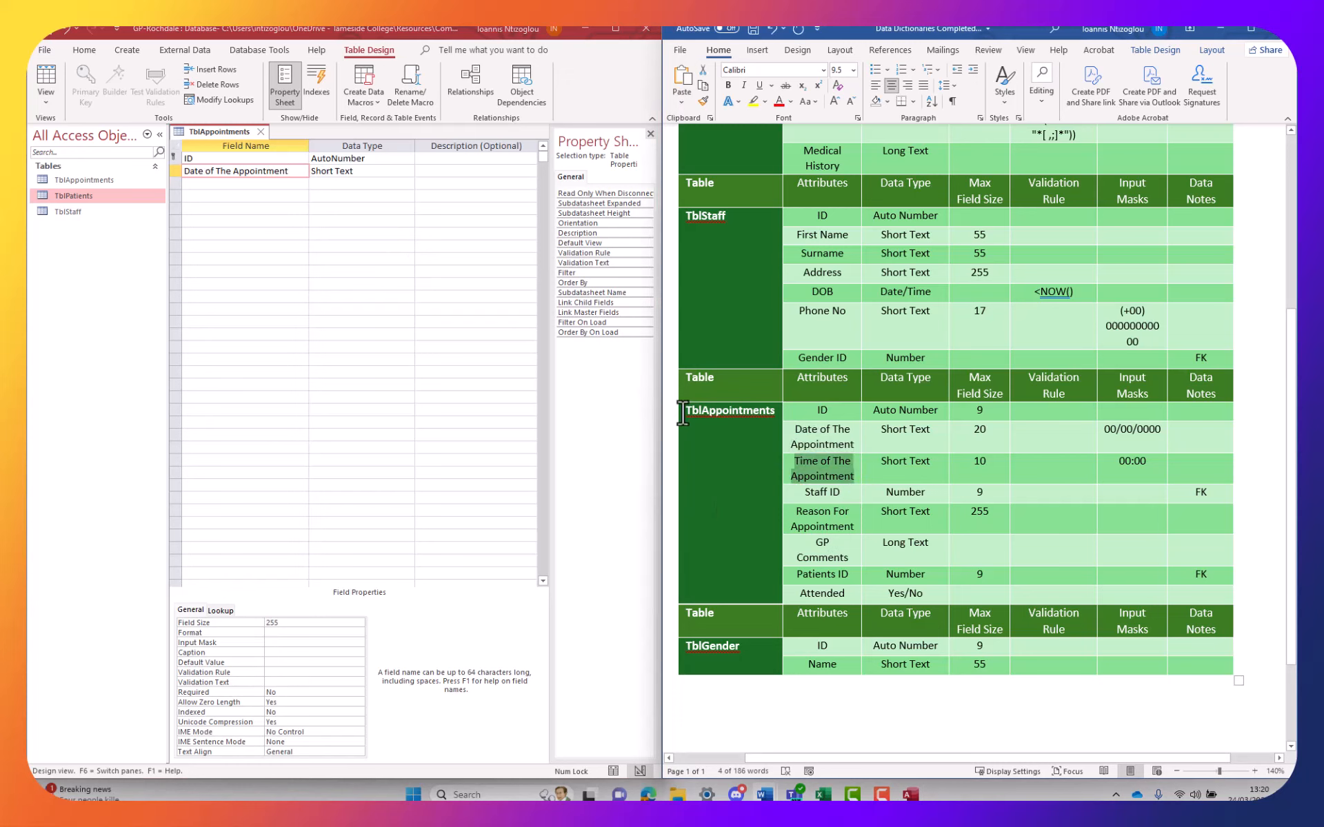
pyautogui.click(235, 184)
pyautogui.hotkey('ctrl', 'v')
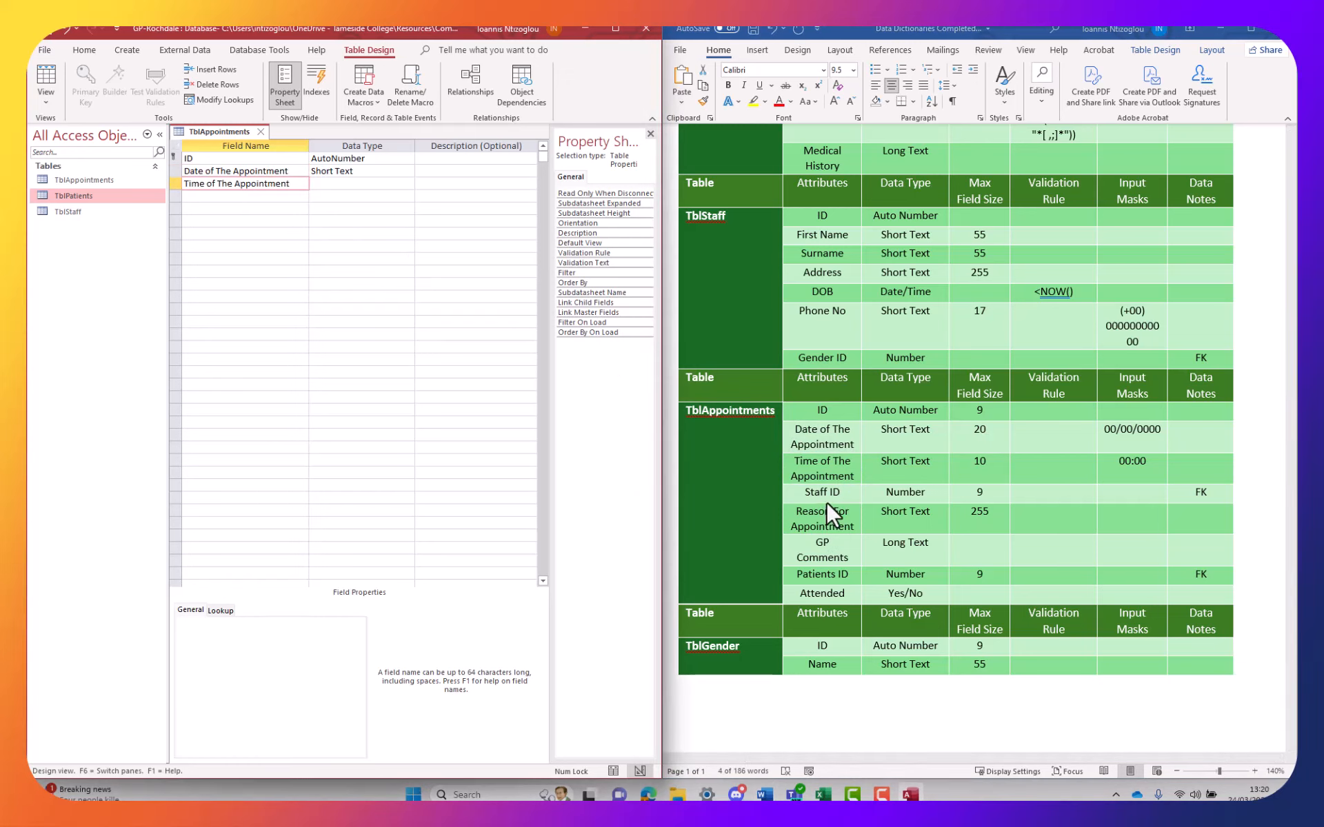
pyautogui.click(830, 501)
# Add Staff ID as a Number field
pyautogui.moveTo(843, 492); pyautogui.dragTo(805, 492)
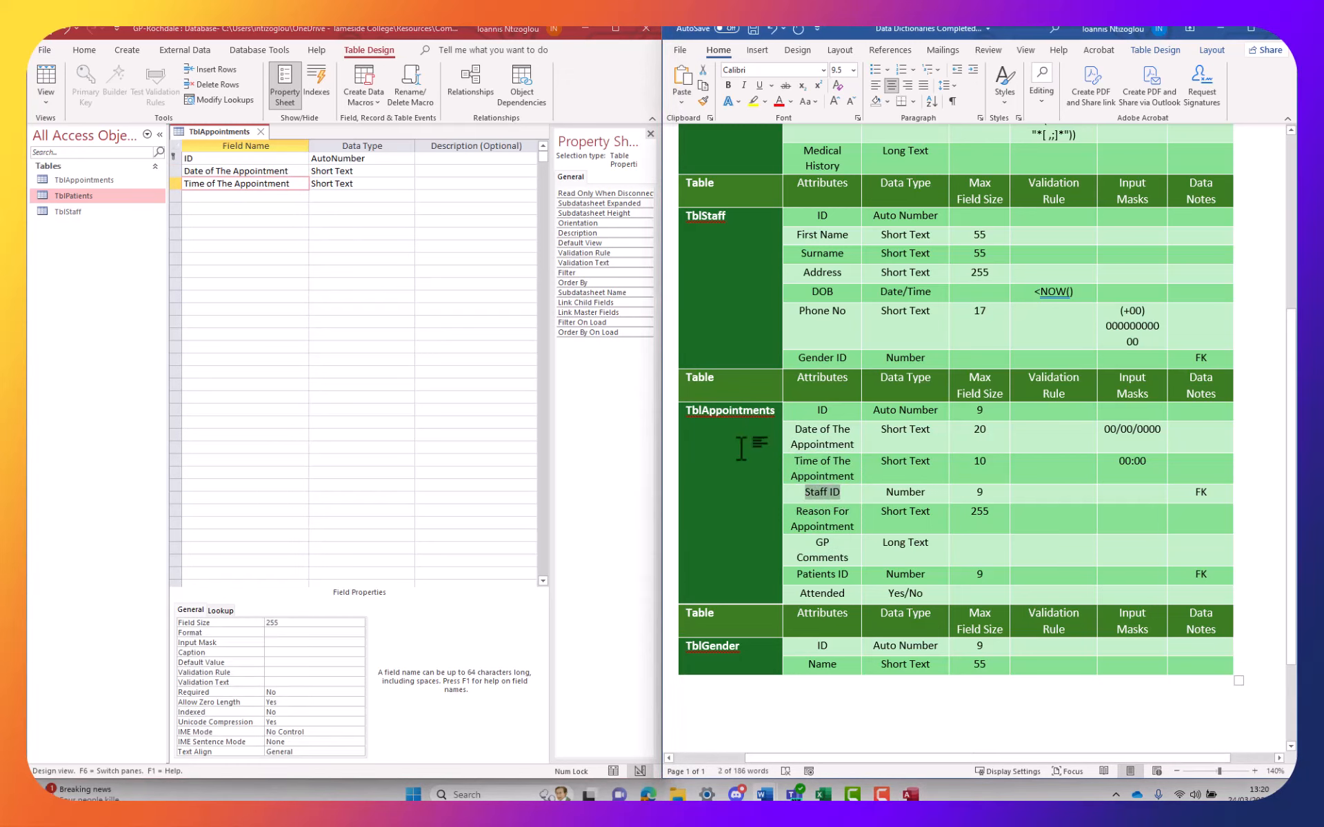
pyautogui.hotkey('ctrl', 'c')
pyautogui.click(266, 196)
pyautogui.hotkey('ctrl', 'v')
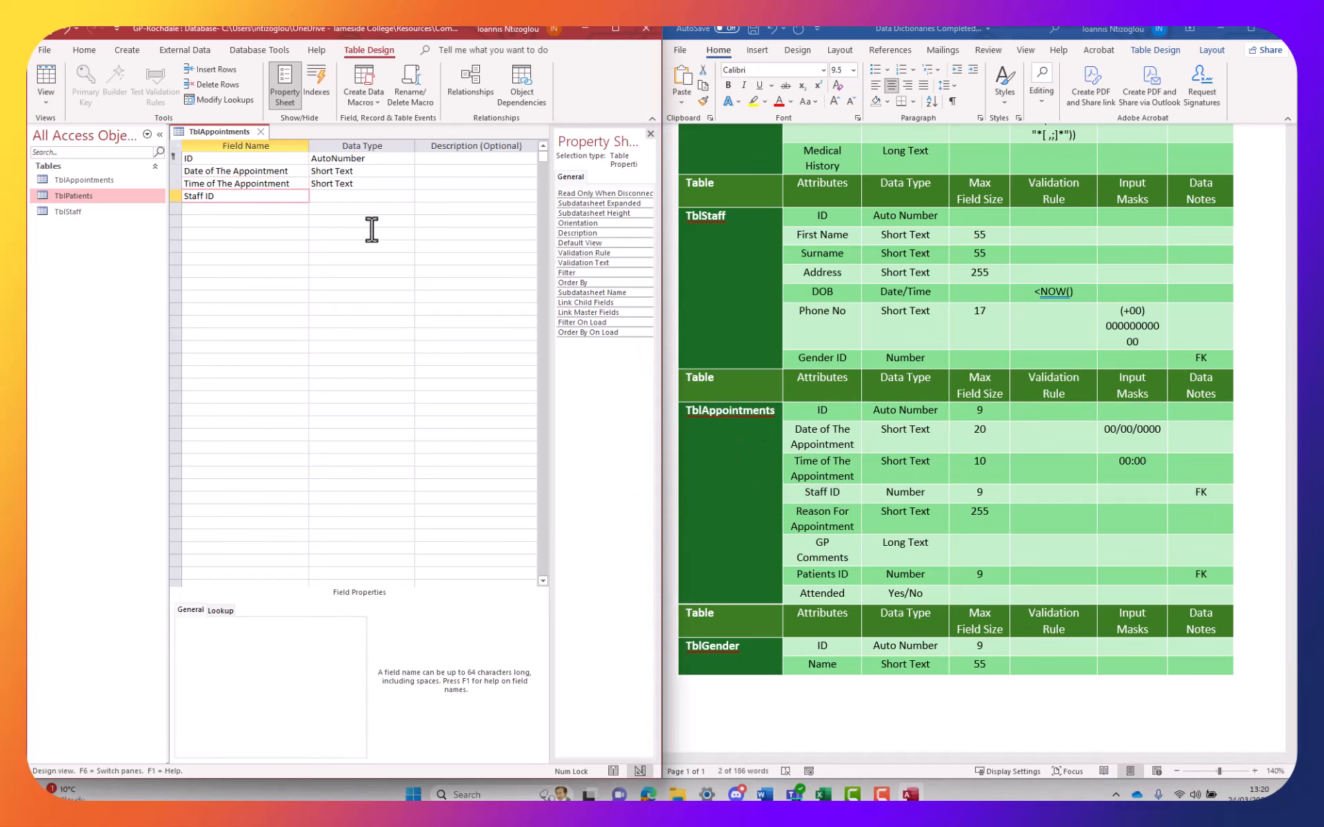
pyautogui.click(363, 196)
pyautogui.click(409, 196)
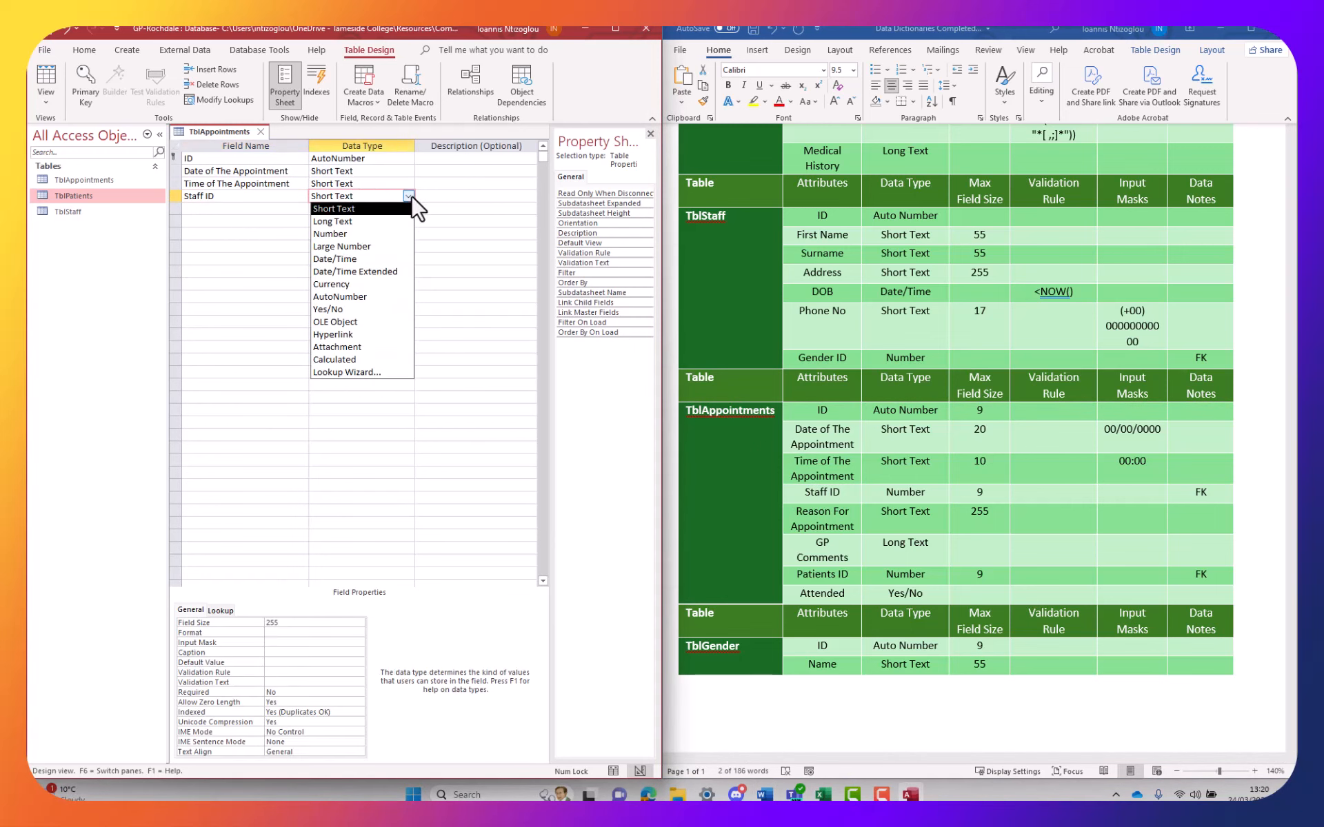
pyautogui.click(359, 234)
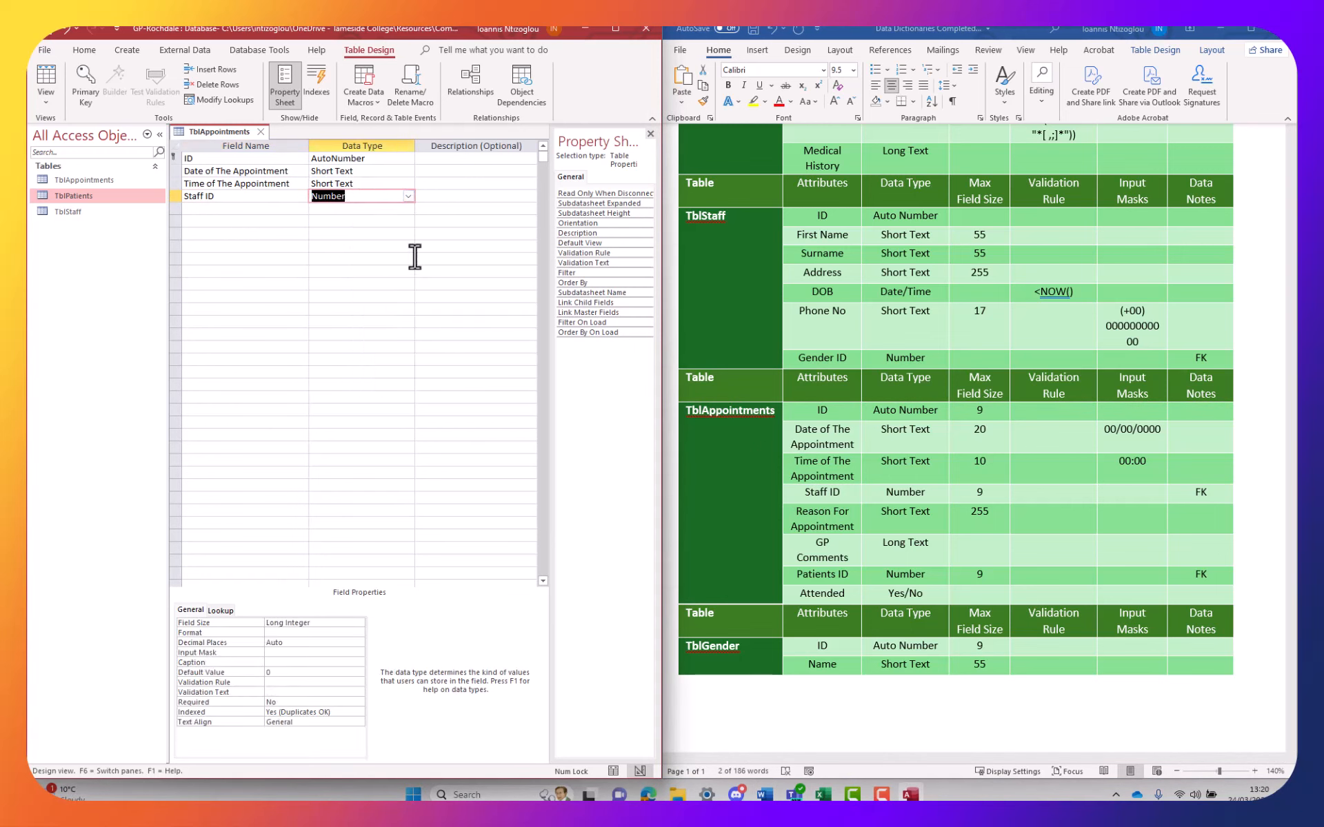
pyautogui.click(836, 527)
# Add Reason For Appointment as a Short Text field
pyautogui.tripleClick(844, 528)
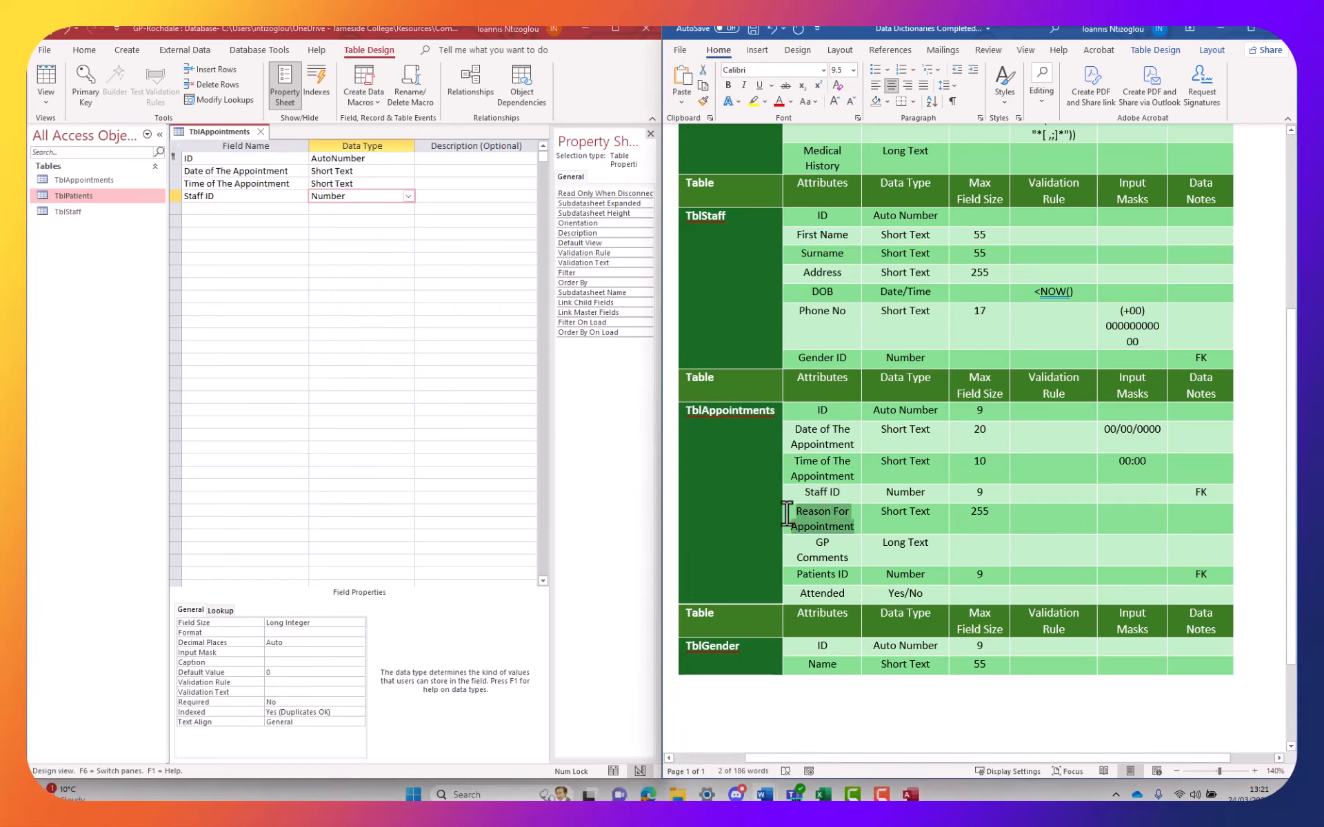
pyautogui.click(260, 210)
pyautogui.hotkey('ctrl', 'v')
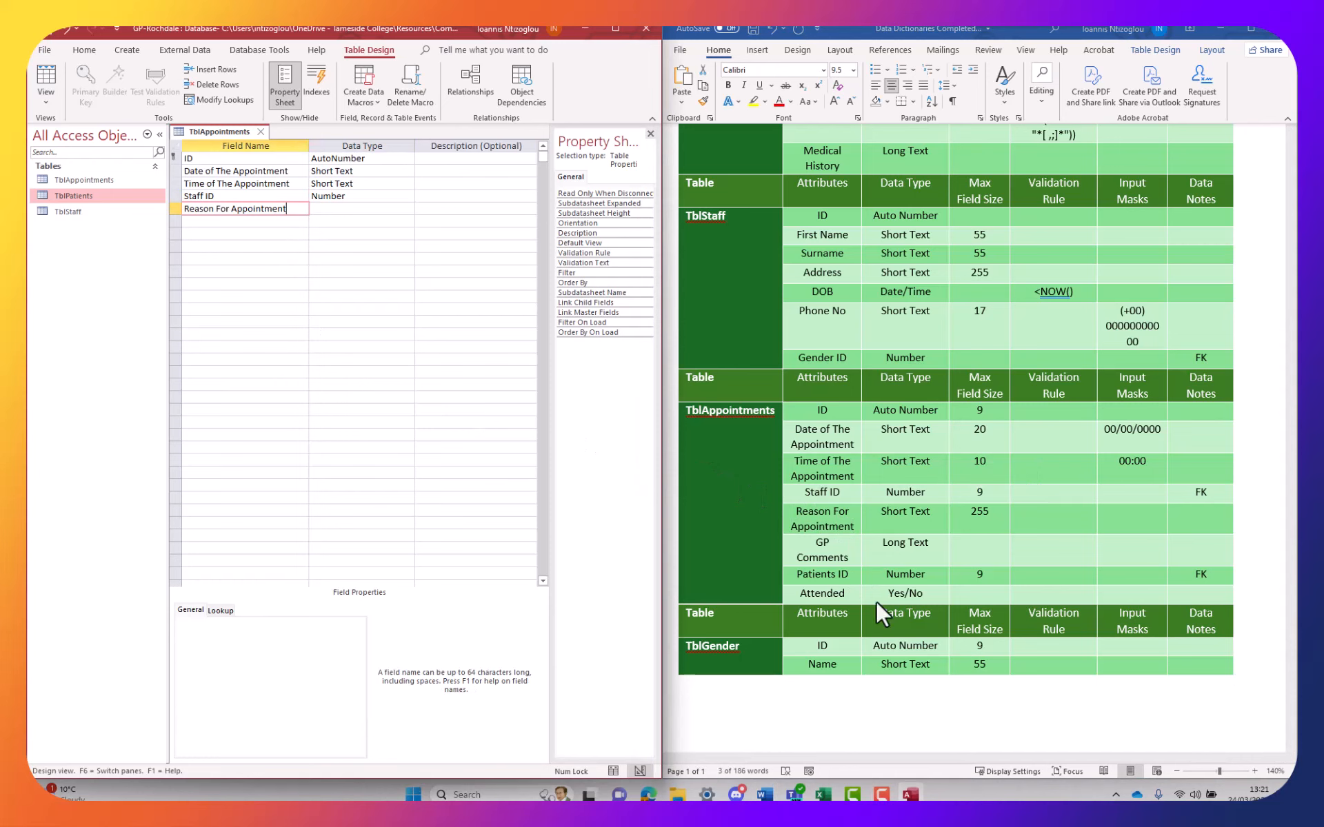
pyautogui.click(875, 602)
# Add GP Comments as a Long Text field
pyautogui.tripleClick(839, 560)
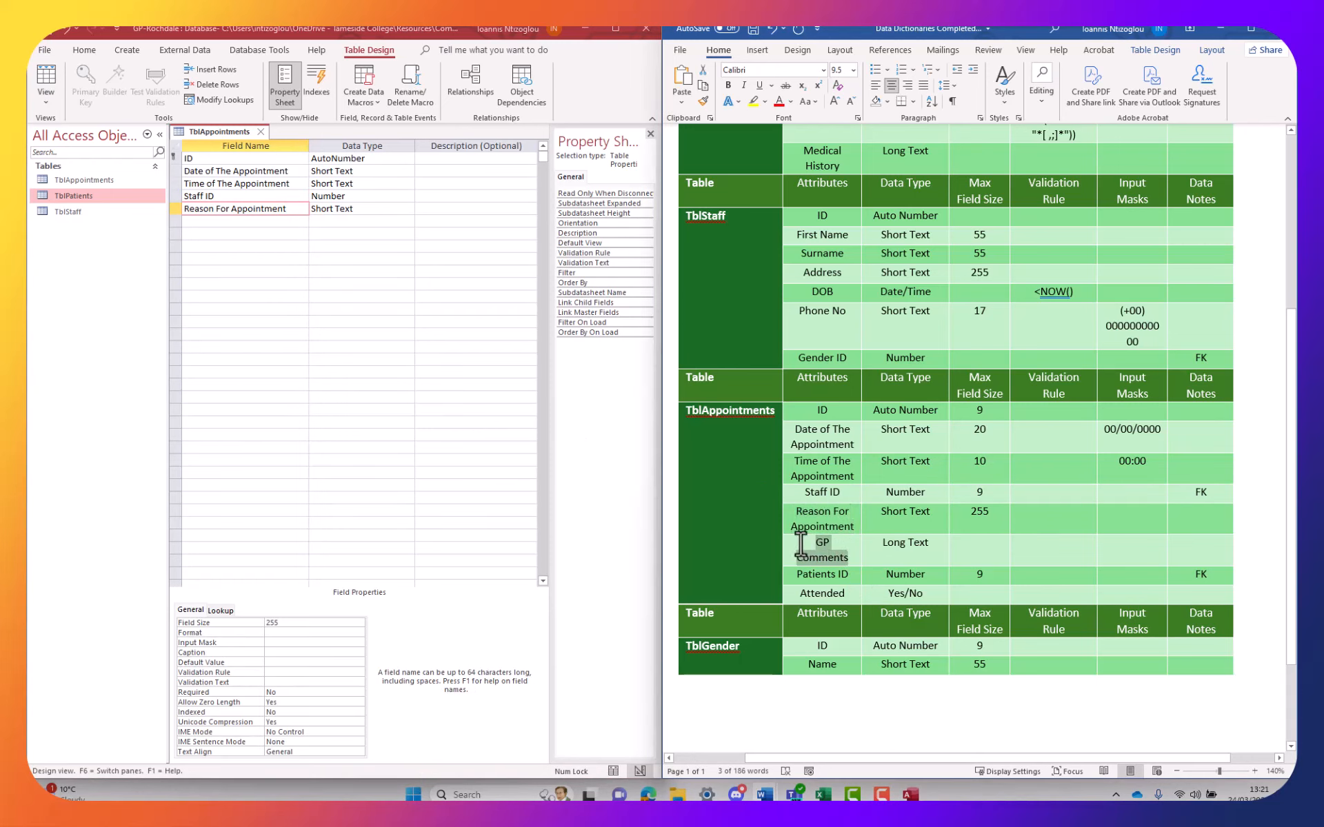
pyautogui.click(236, 221)
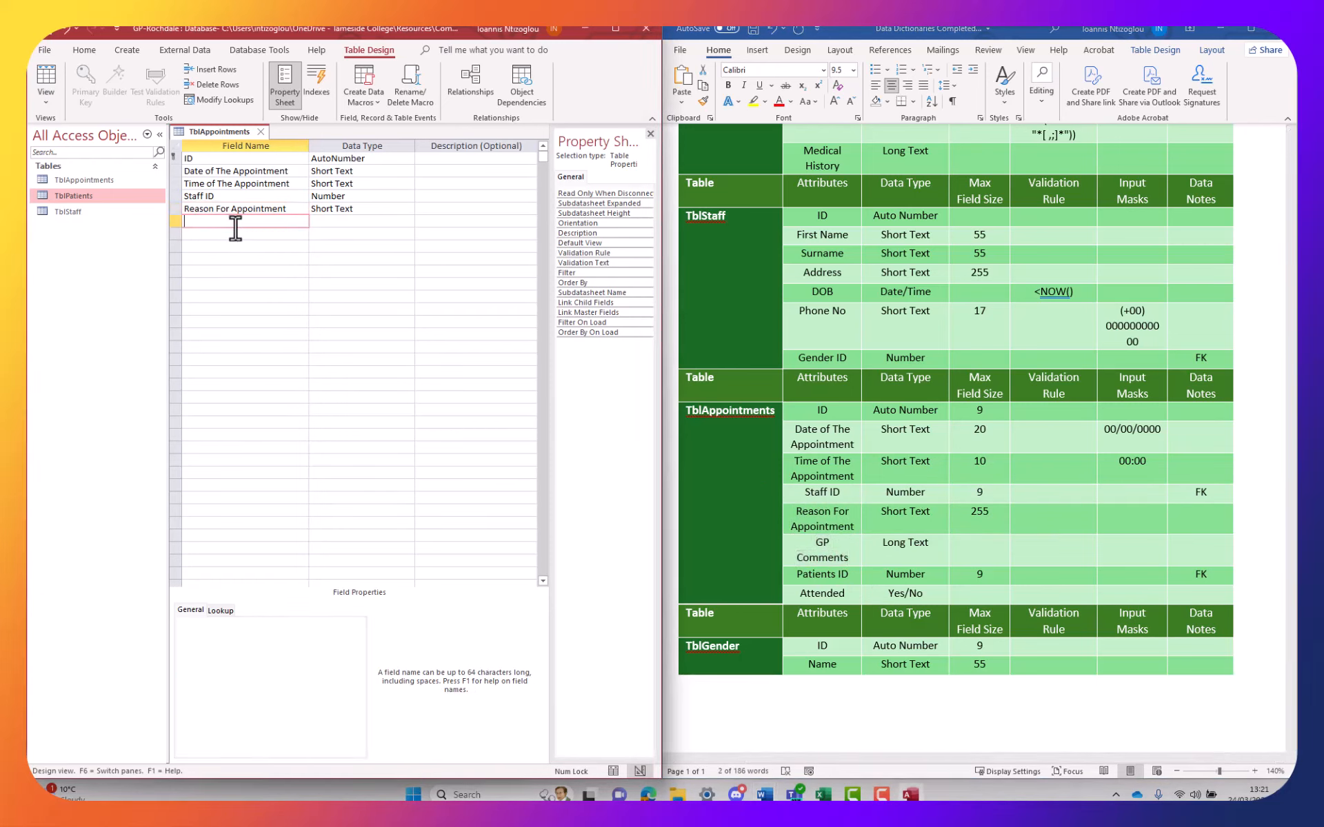
pyautogui.hotkey('ctrl', 'v')
pyautogui.click(356, 221)
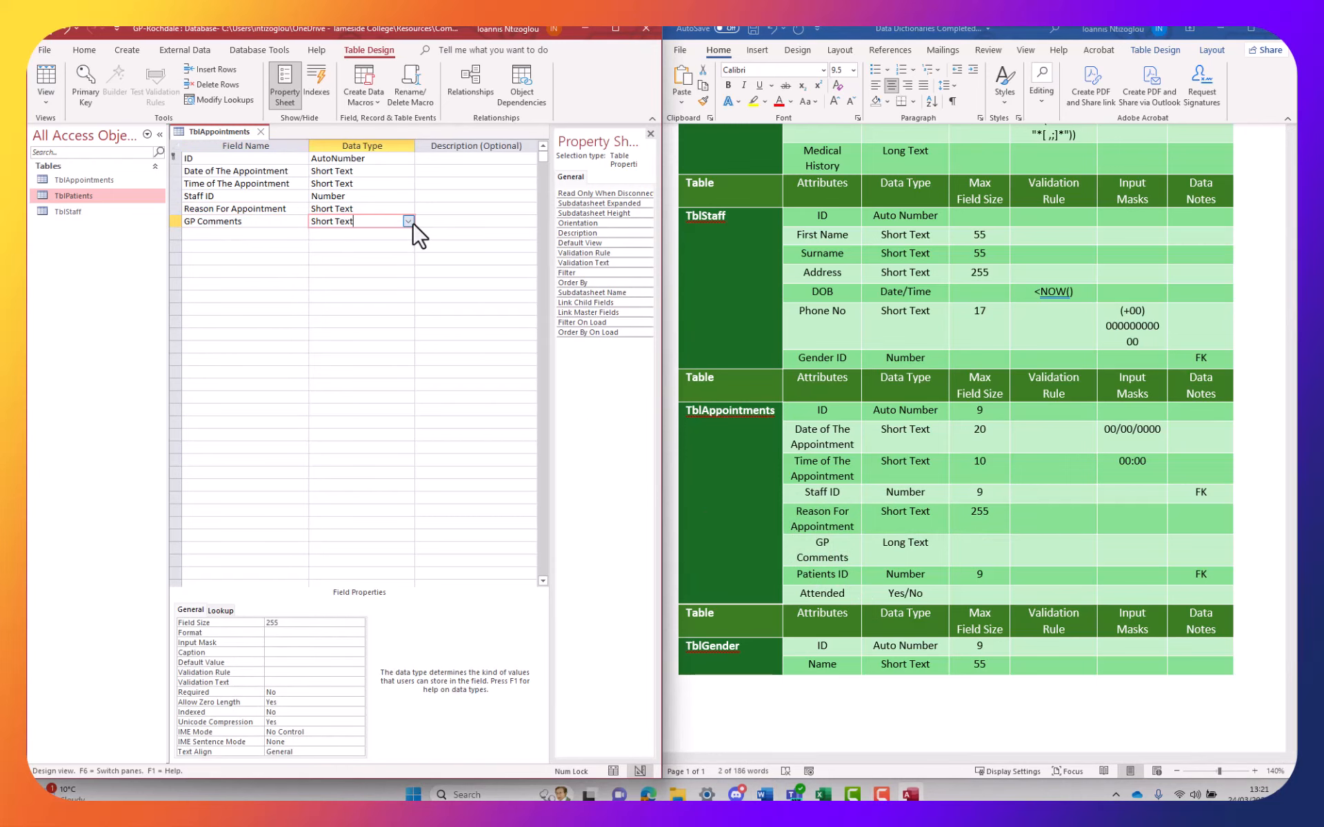
pyautogui.click(409, 221)
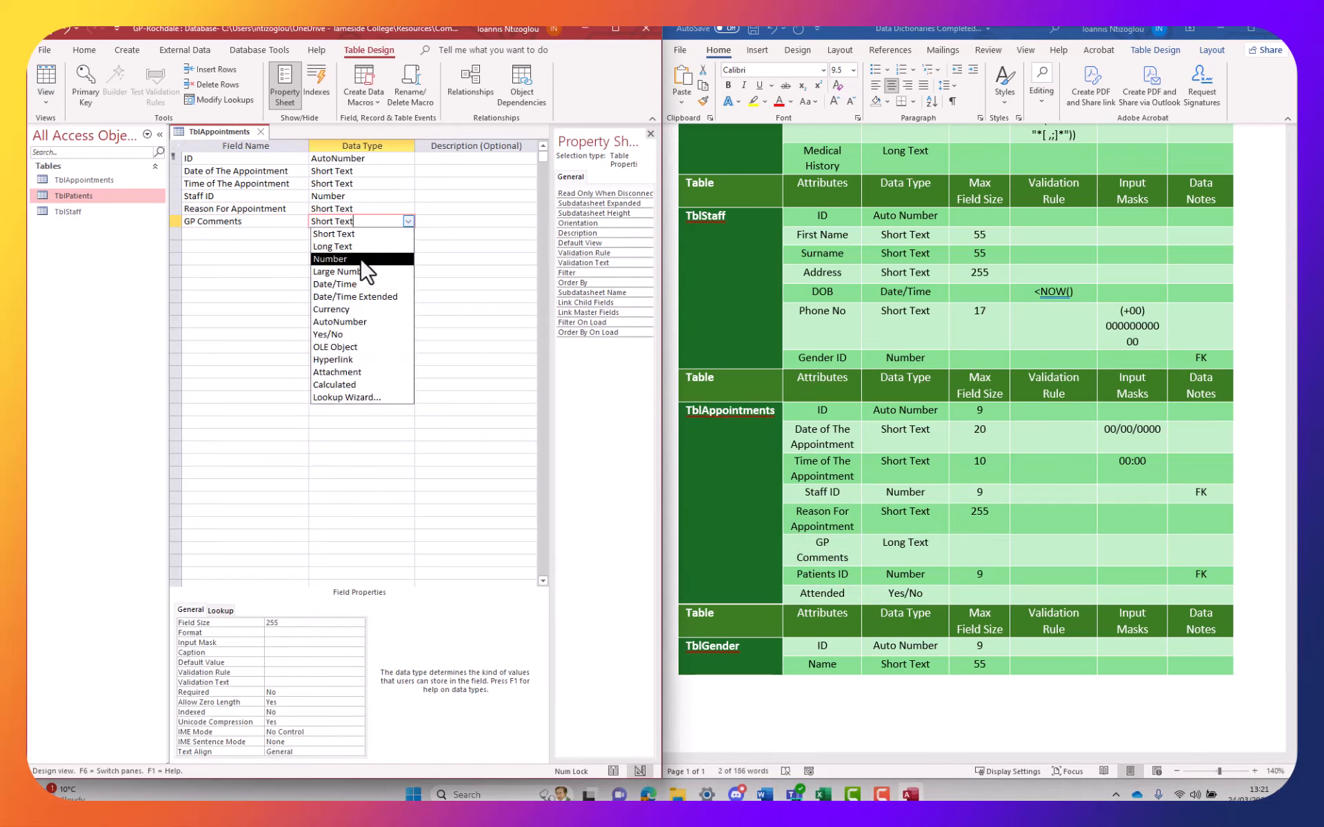
pyautogui.click(337, 246)
pyautogui.click(848, 579)
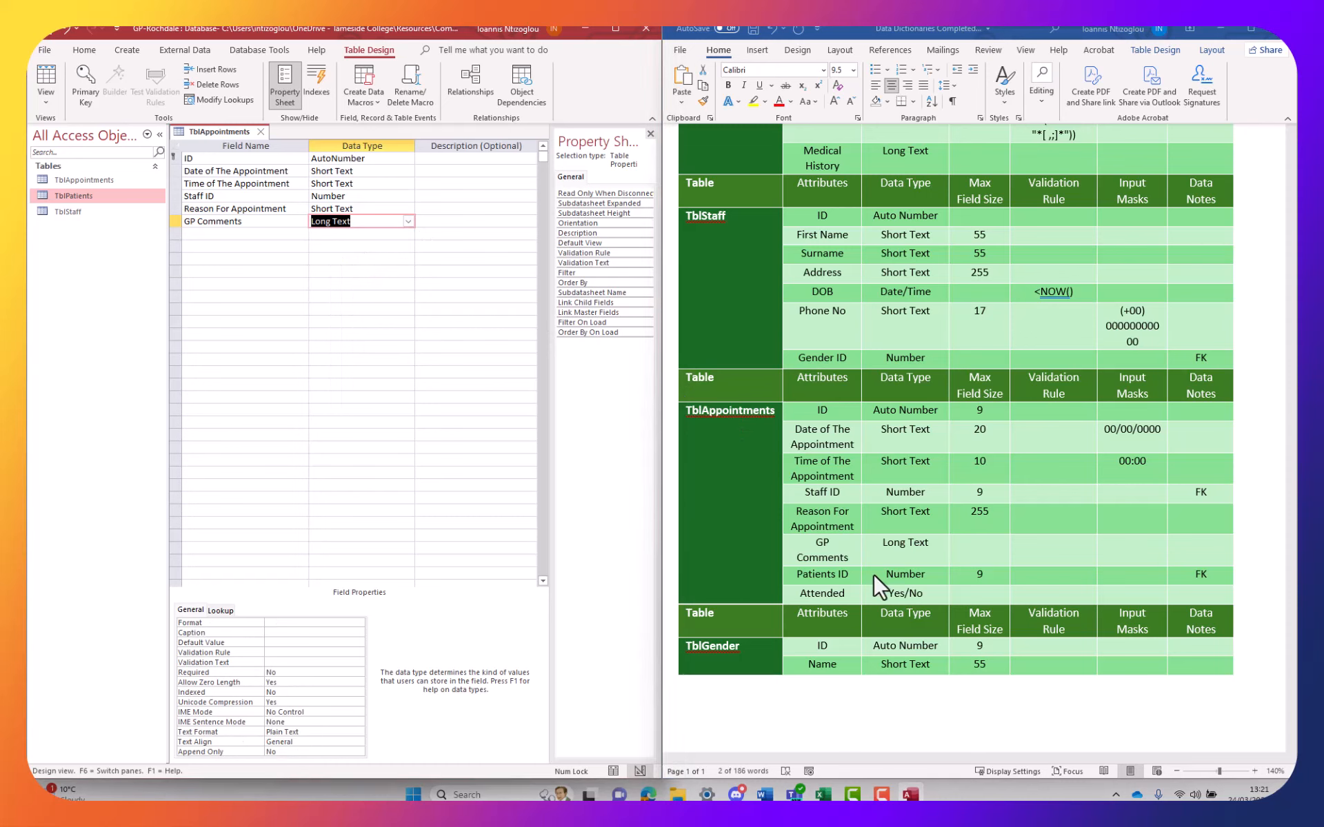
pyautogui.click(831, 579)
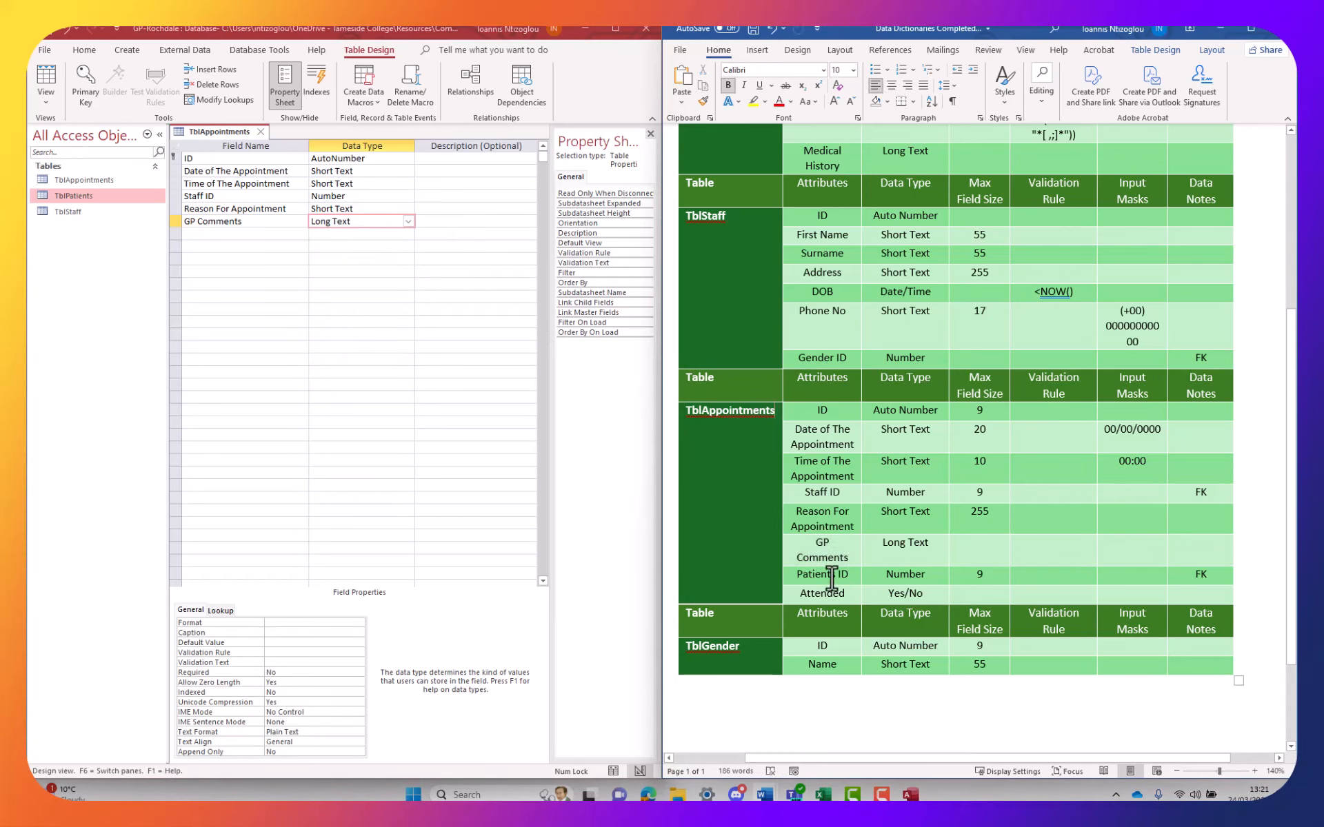
# Add Patients ID as a Number field
pyautogui.moveTo(845, 574); pyautogui.dragTo(797, 575)
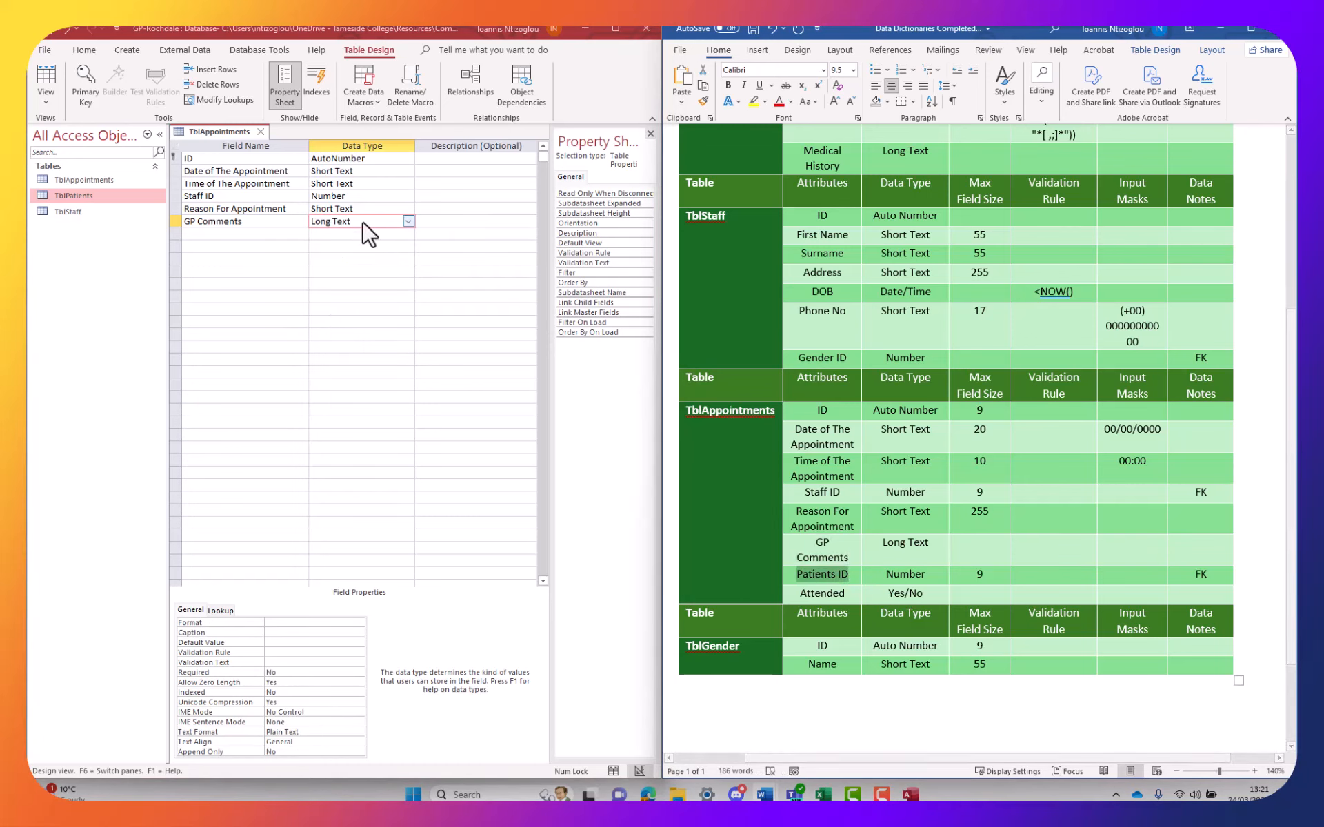
pyautogui.click(238, 233)
pyautogui.hotkey('ctrl', 'v')
pyautogui.click(375, 235)
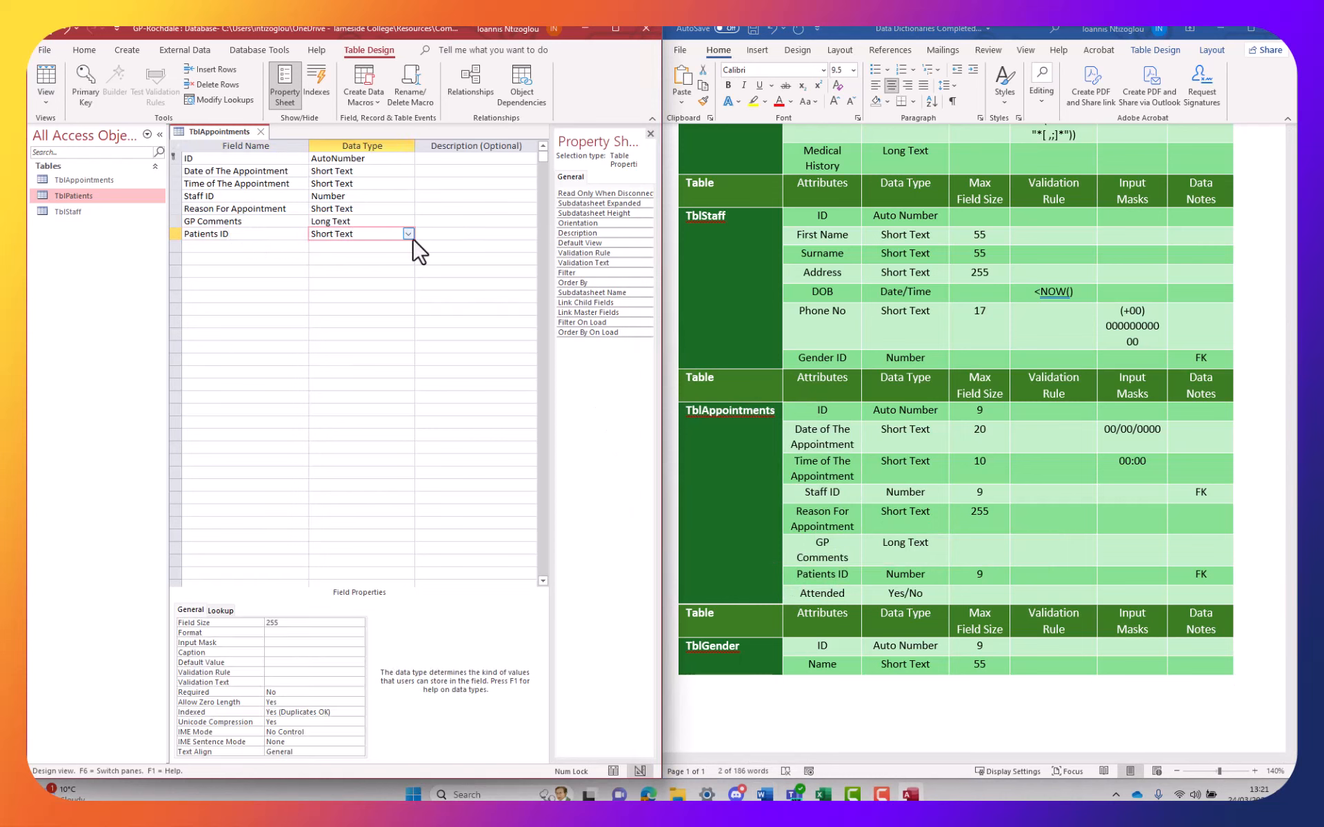
pyautogui.click(408, 234)
pyautogui.click(386, 272)
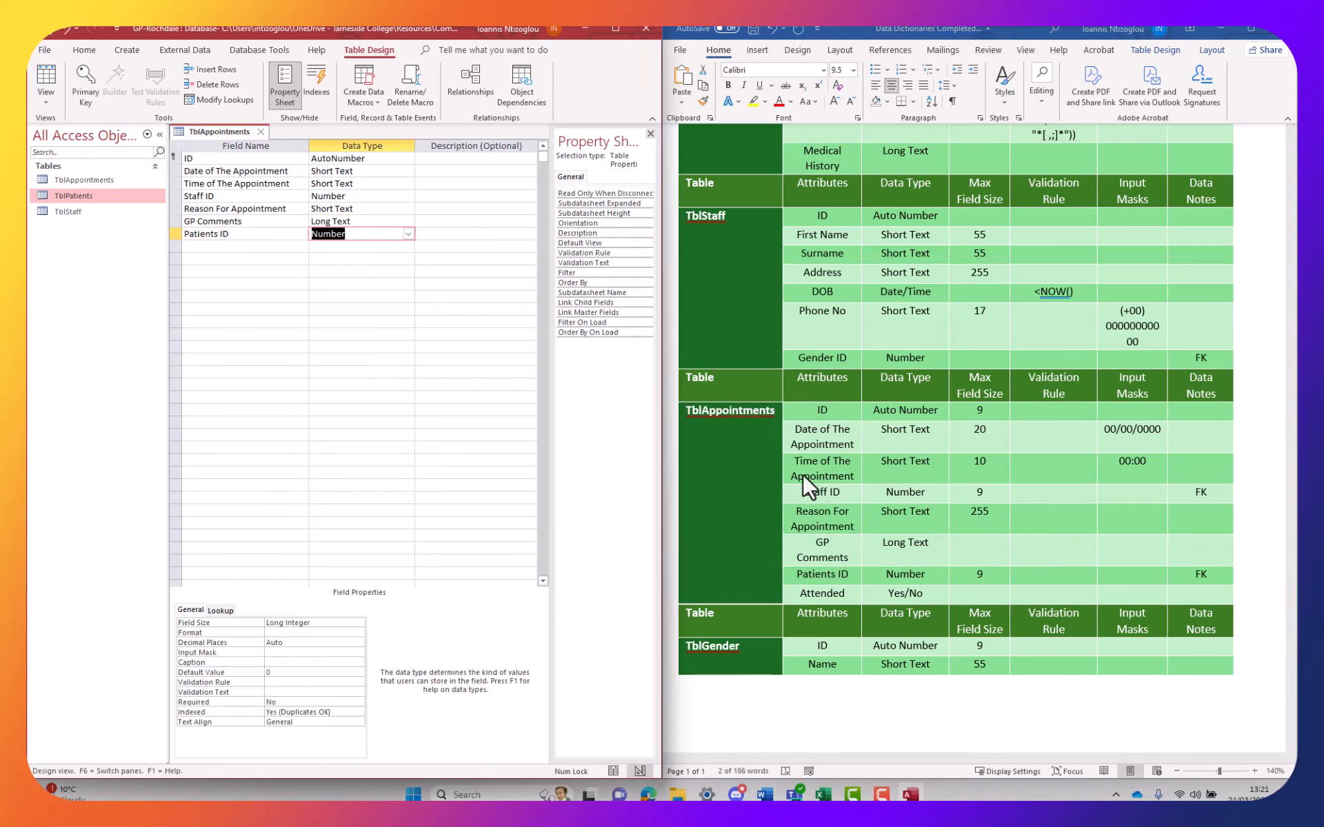
pyautogui.click(828, 575)
# Add Attended as a Yes/No field
pyautogui.moveTo(849, 595); pyautogui.dragTo(800, 595)
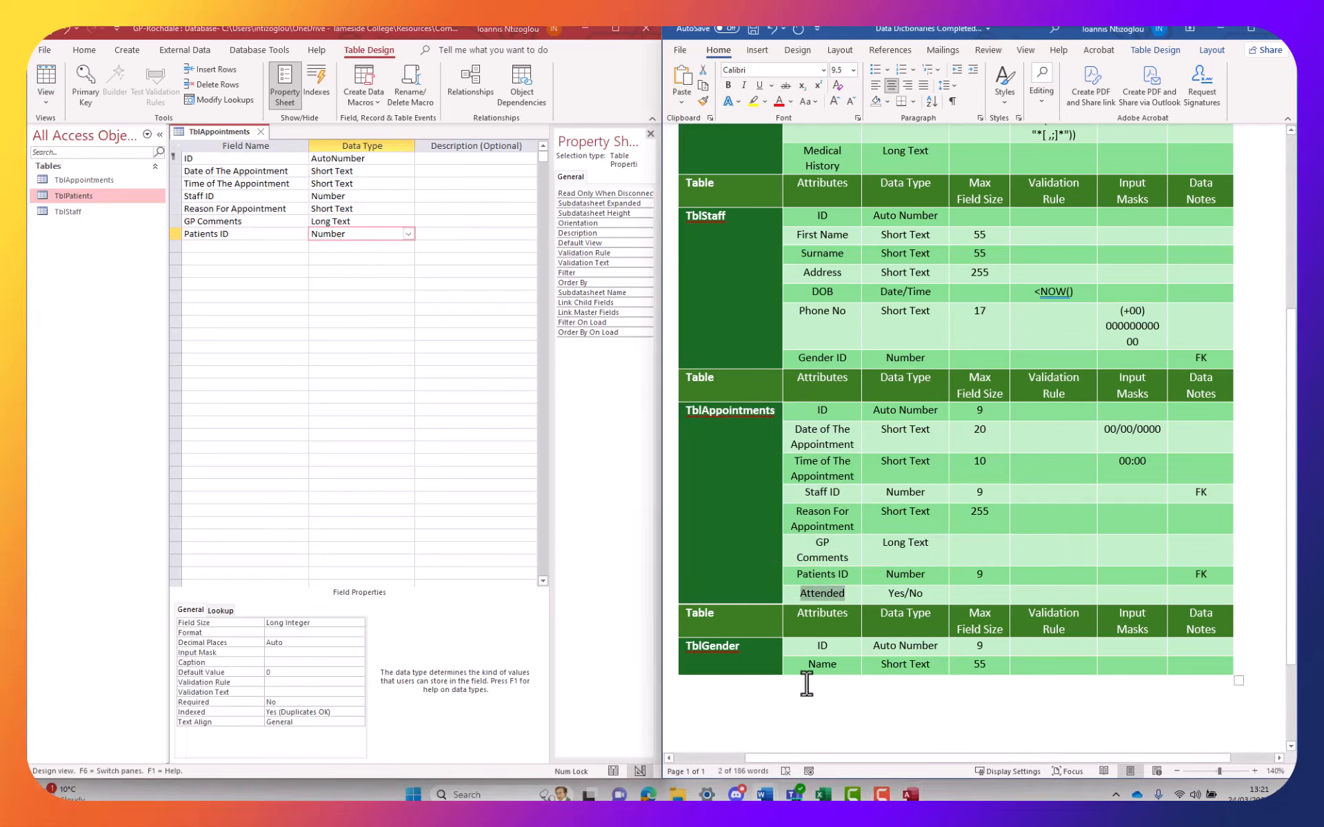
pyautogui.hotkey('ctrl', 'c')
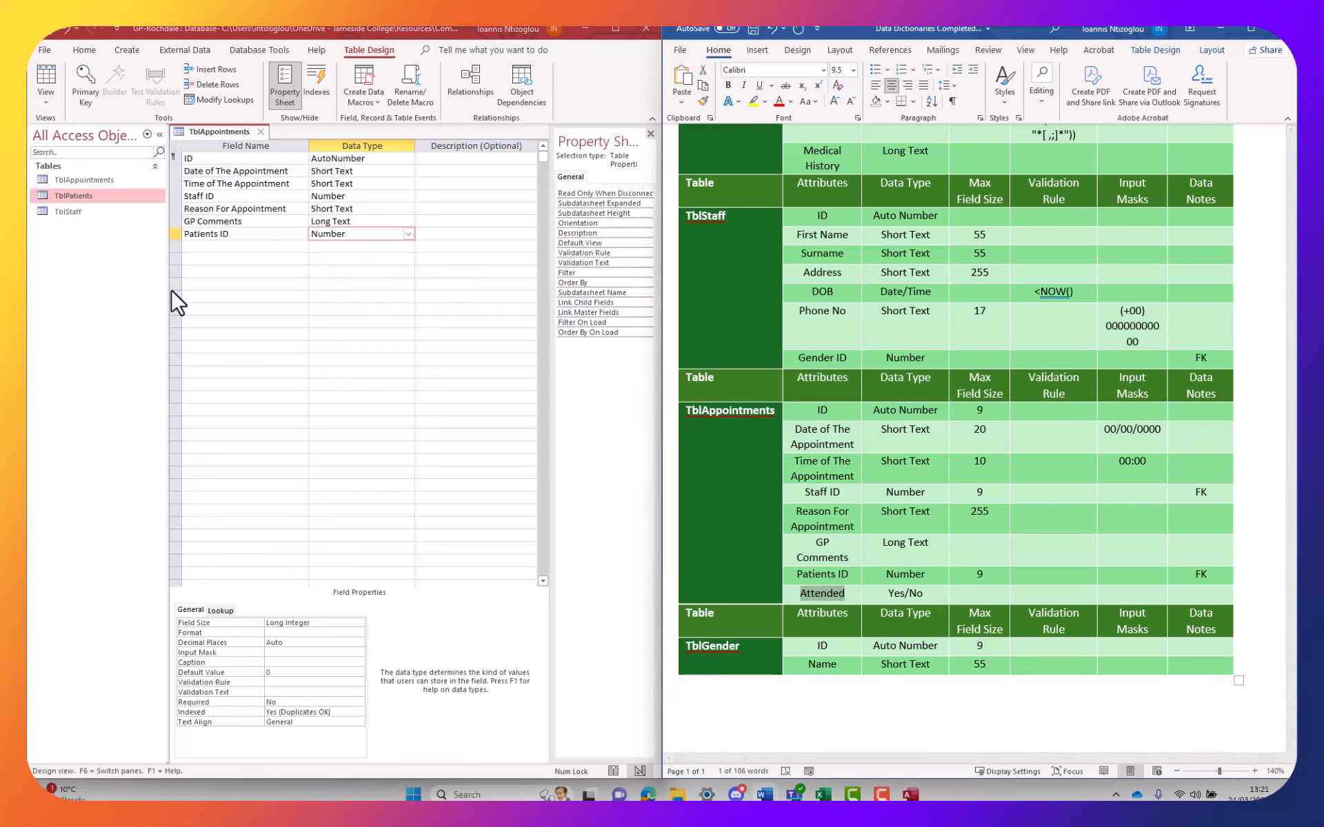
pyautogui.click(231, 248)
pyautogui.hotkey('ctrl', 'v')
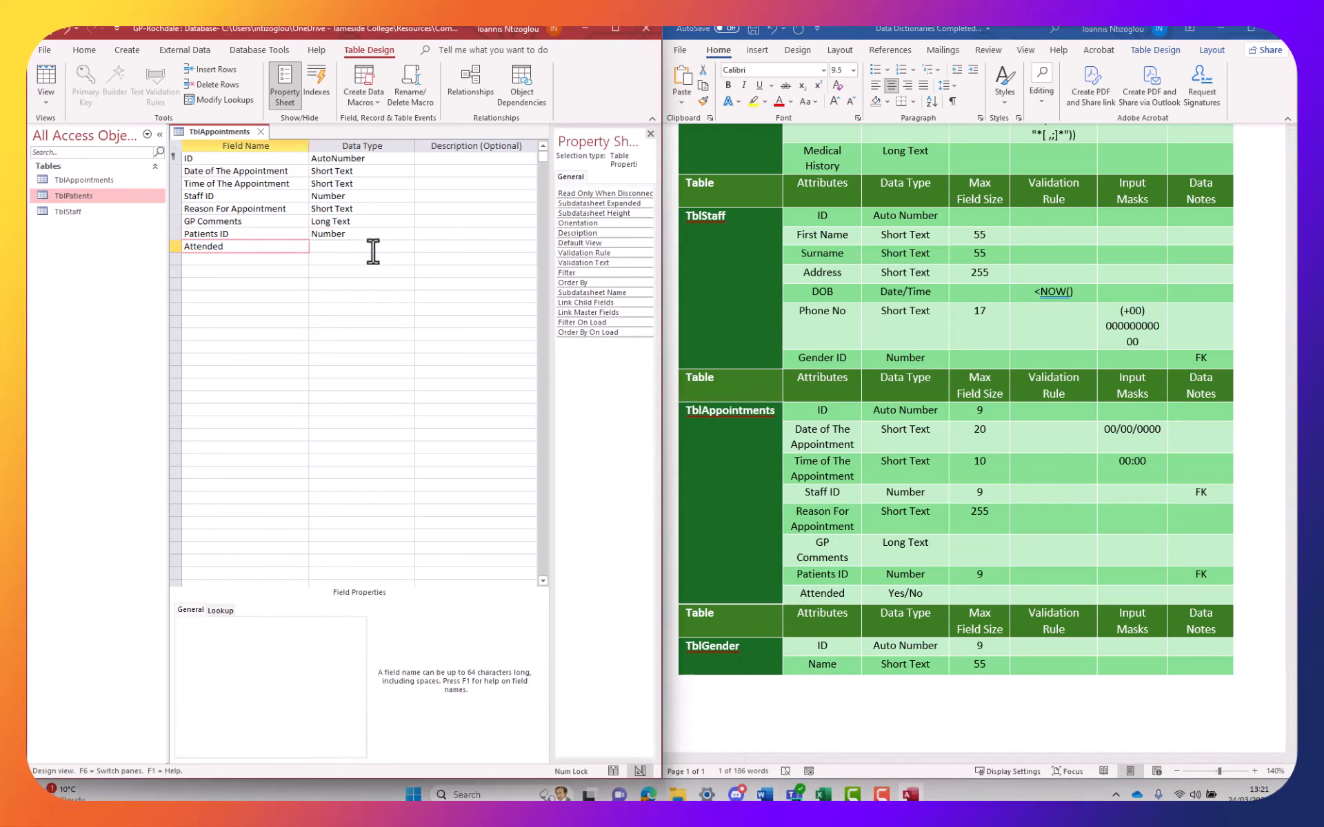
pyautogui.click(393, 248)
pyautogui.click(408, 247)
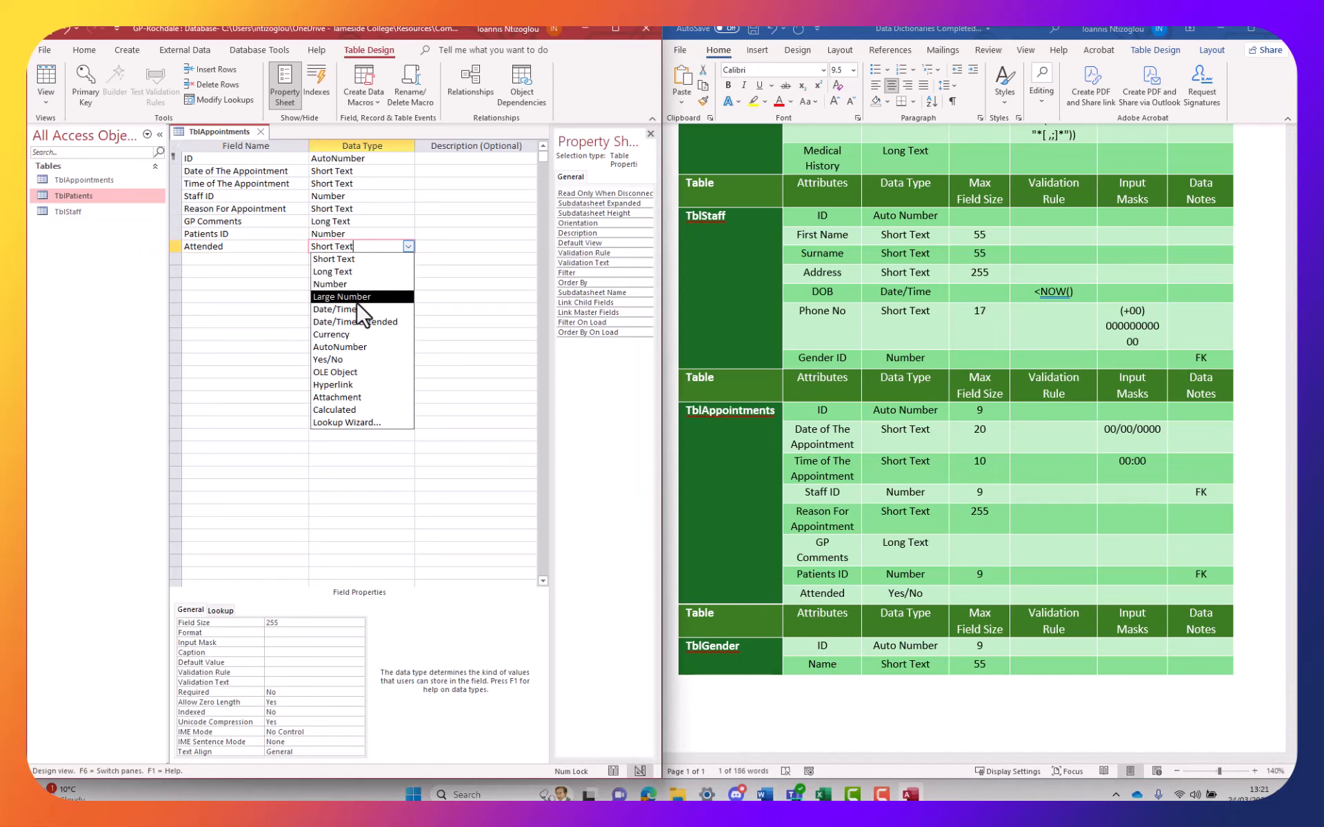
pyautogui.click(353, 360)
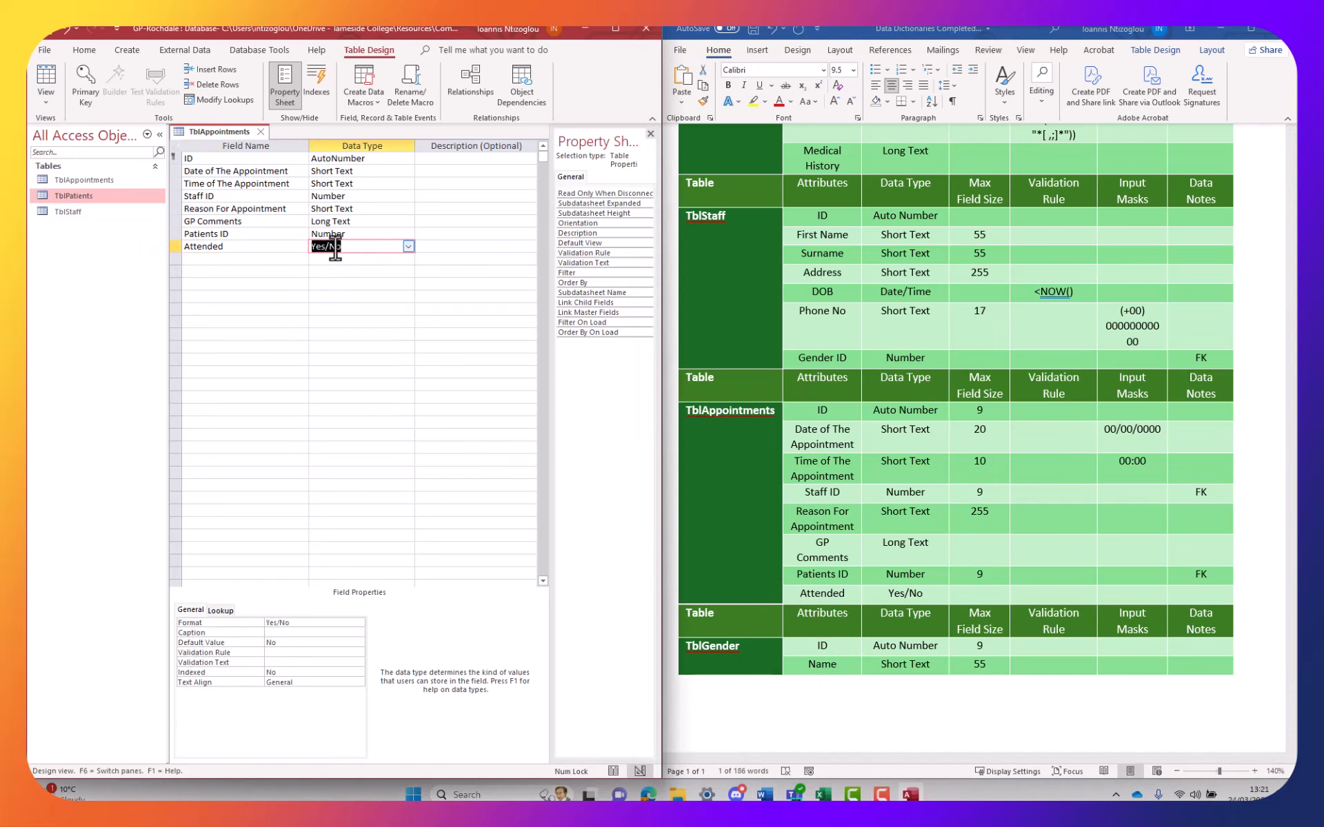
pyautogui.click(374, 171)
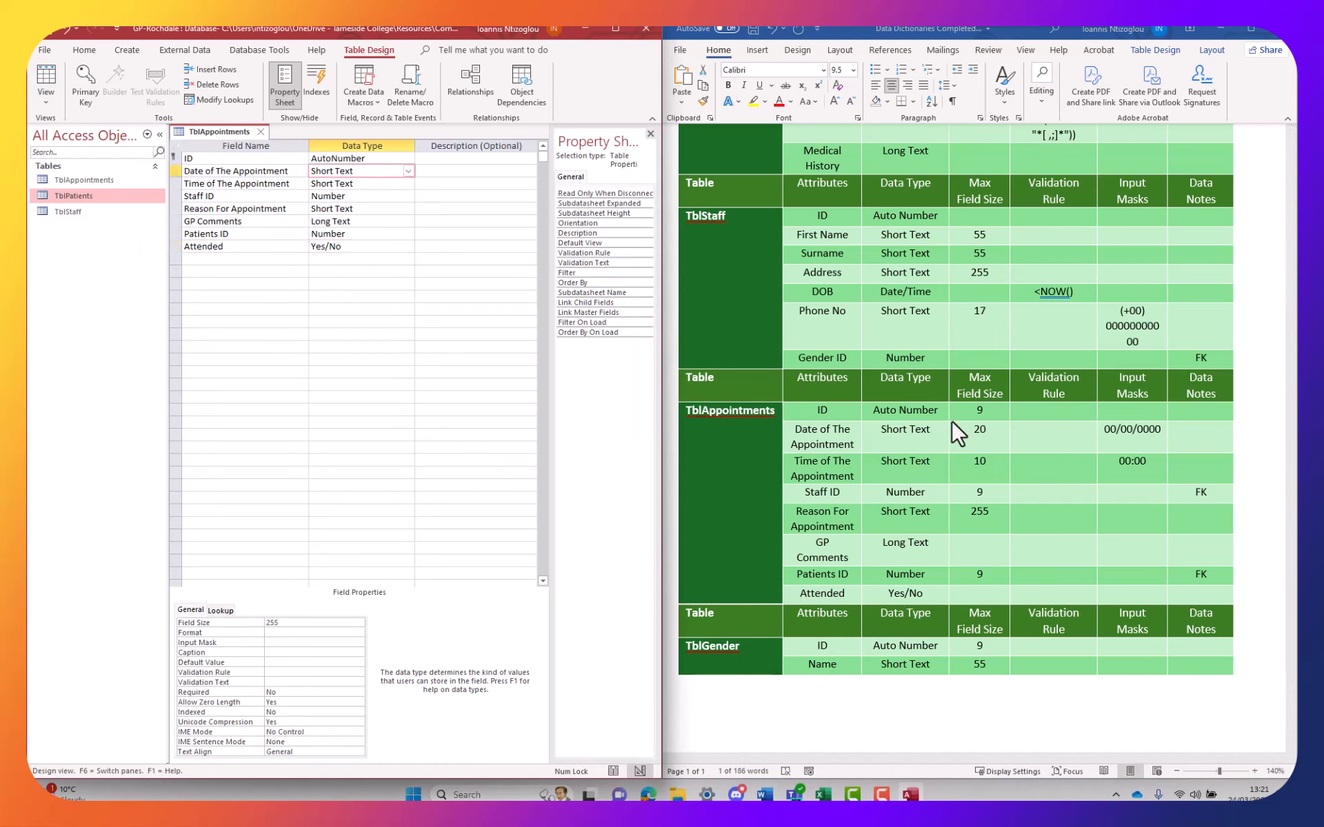
# Delete the 9 from the ID, Staff ID and Patients ID Max Field Size cells
pyautogui.doubleClick(977, 410)
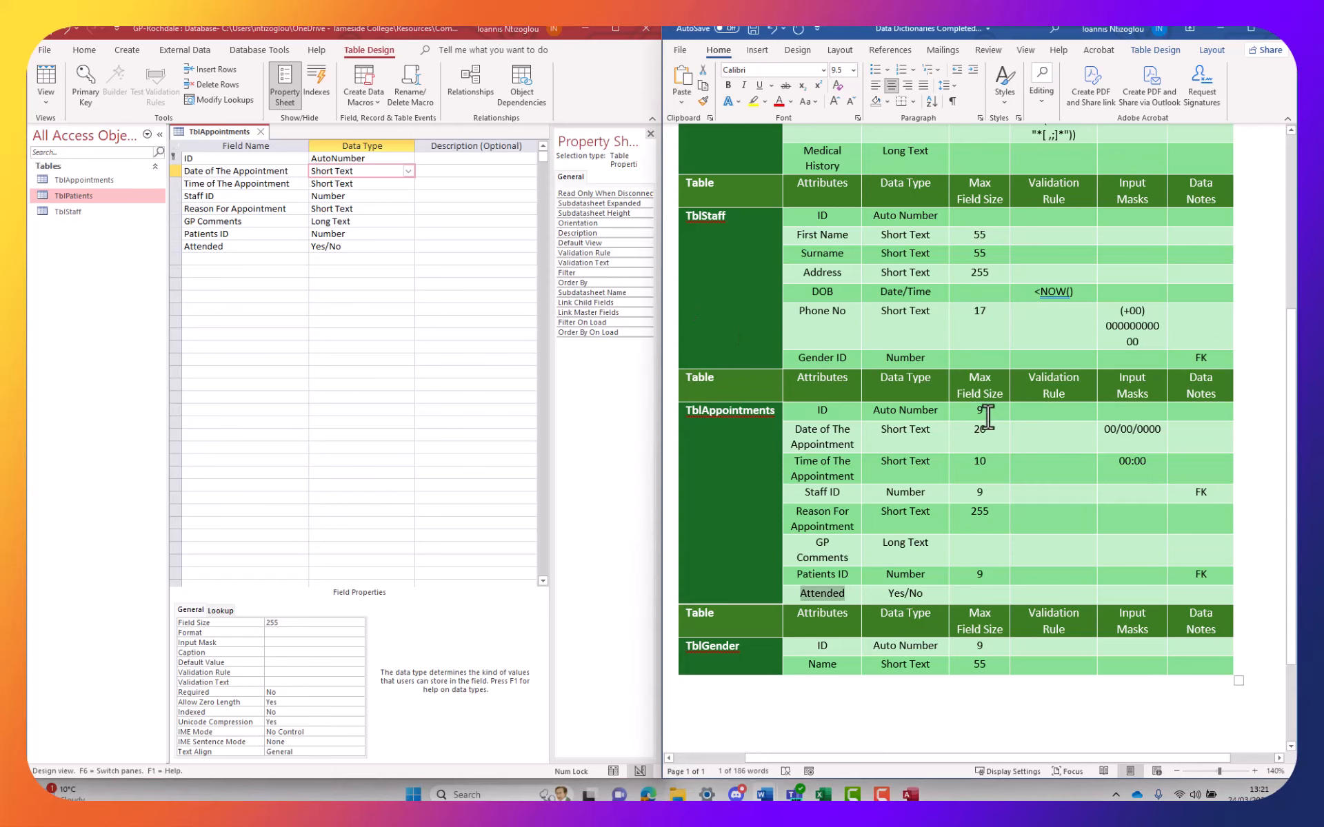
pyautogui.press('Delete')
pyautogui.press('Delete')
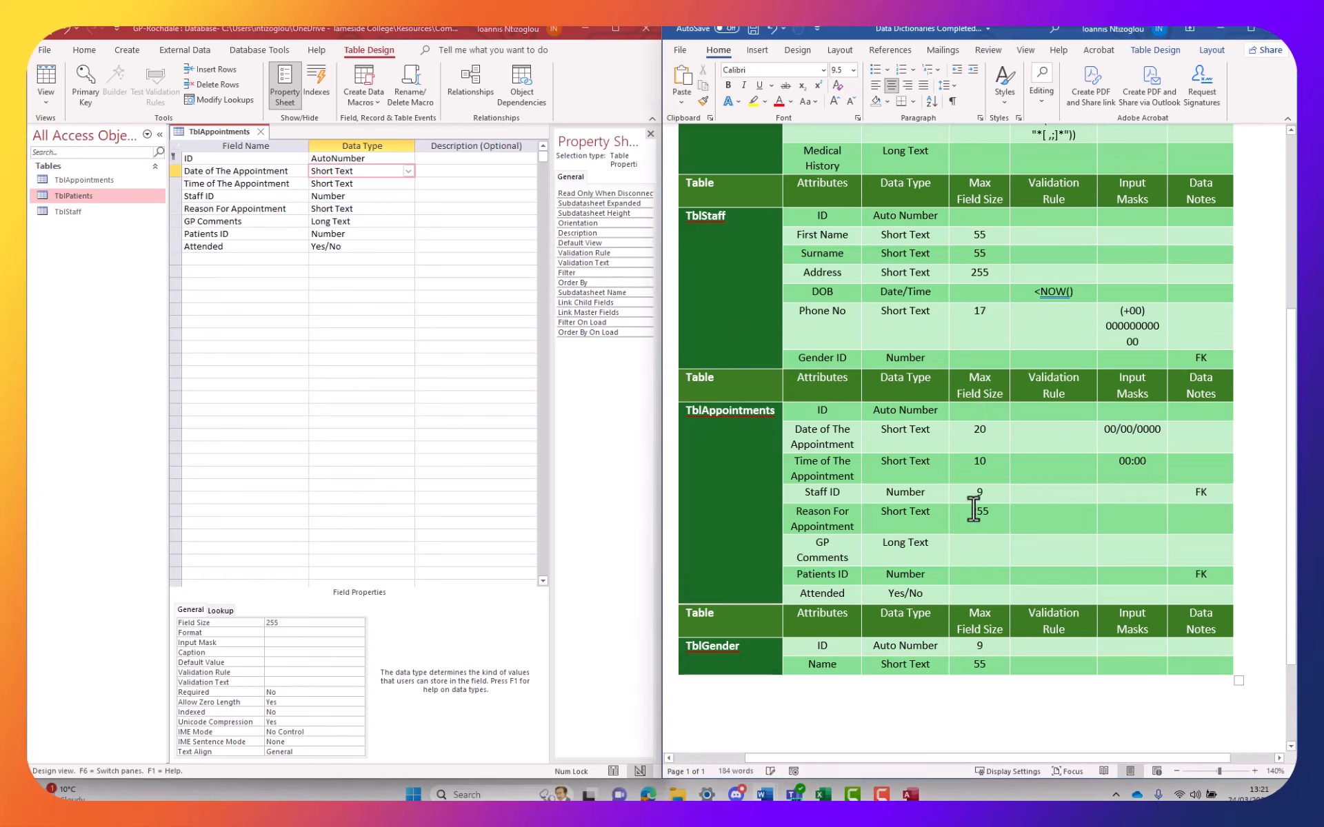
pyautogui.doubleClick(975, 493)
pyautogui.press('Delete')
pyautogui.doubleClick(979, 646)
pyautogui.press('Delete')
# Set Date of The Appointment's field size to 20
pyautogui.click(419, 172)
pyautogui.click(390, 180)
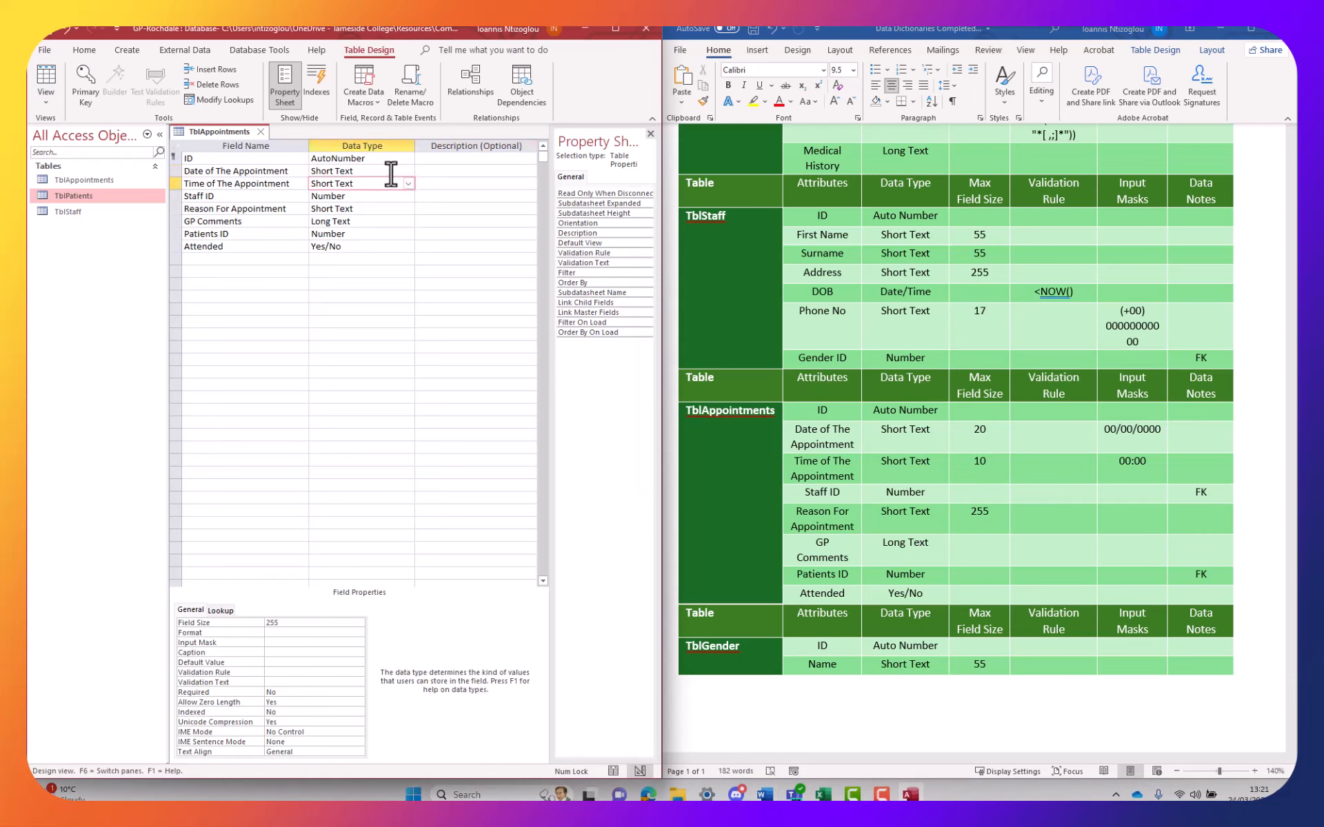
pyautogui.click(391, 172)
pyautogui.doubleClick(300, 633)
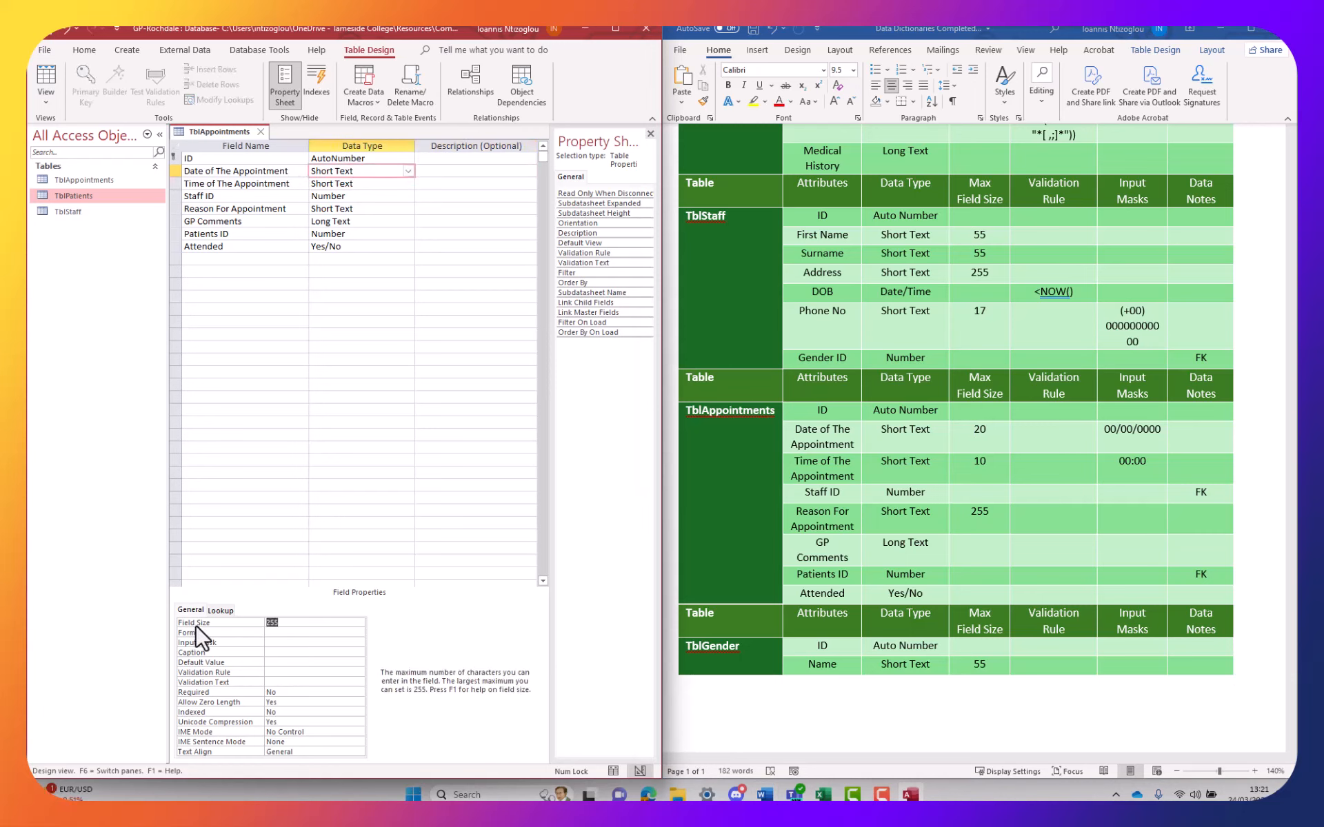
pyautogui.write('20')
# Change Time of The Appointment's field size from 255 to 10
pyautogui.click(365, 184)
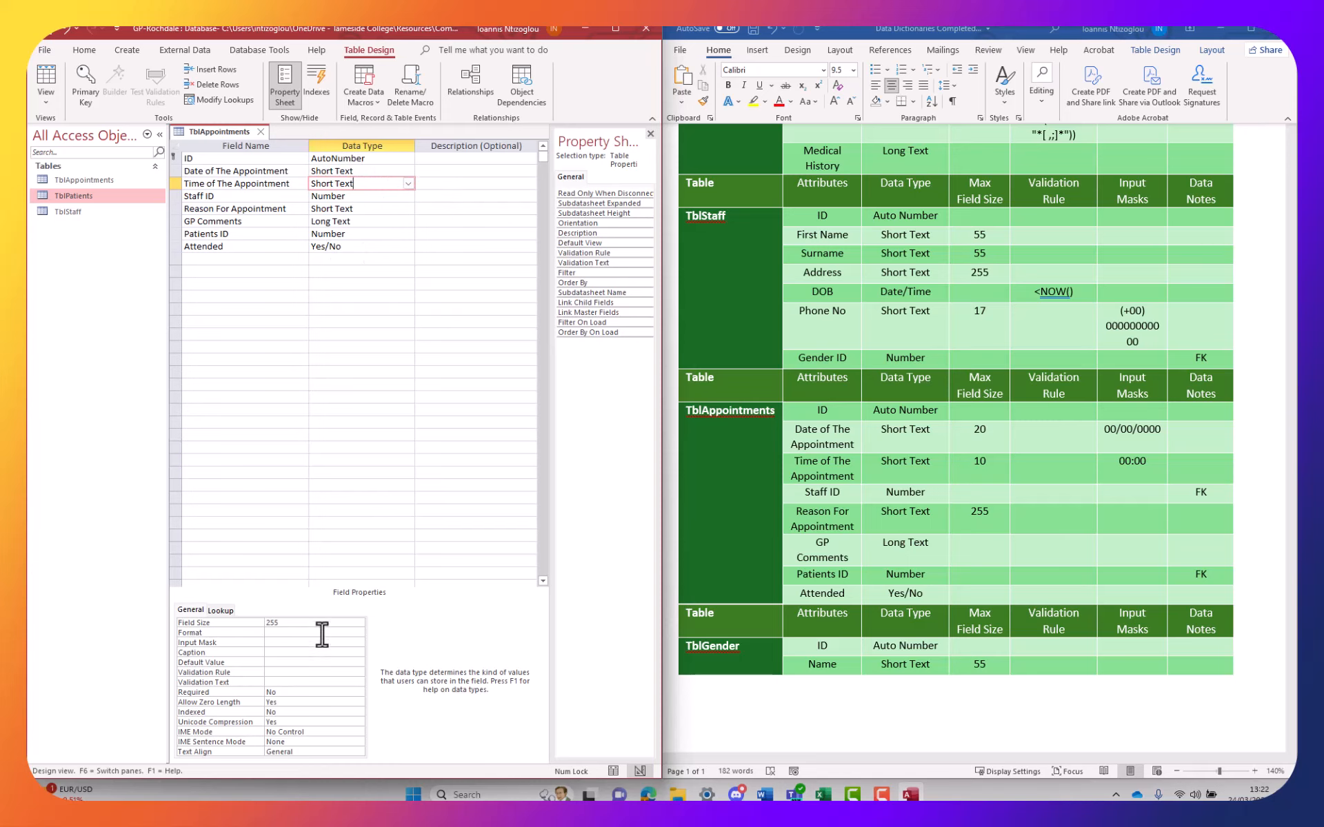
pyautogui.click(266, 625)
pyautogui.press('BackSpace')
pyautogui.press('BackSpace')
pyautogui.press('BackSpace')
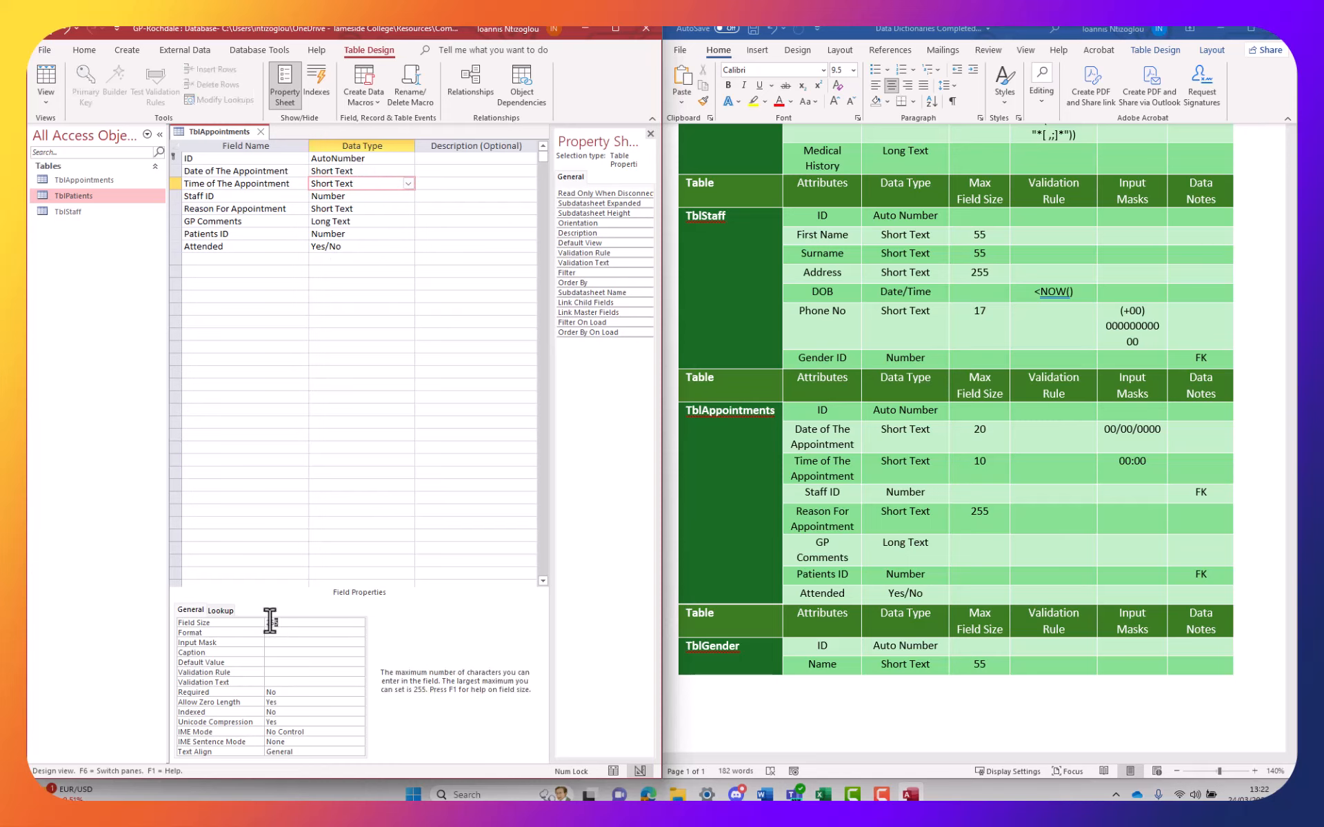
pyautogui.write('10')
pyautogui.click(384, 209)
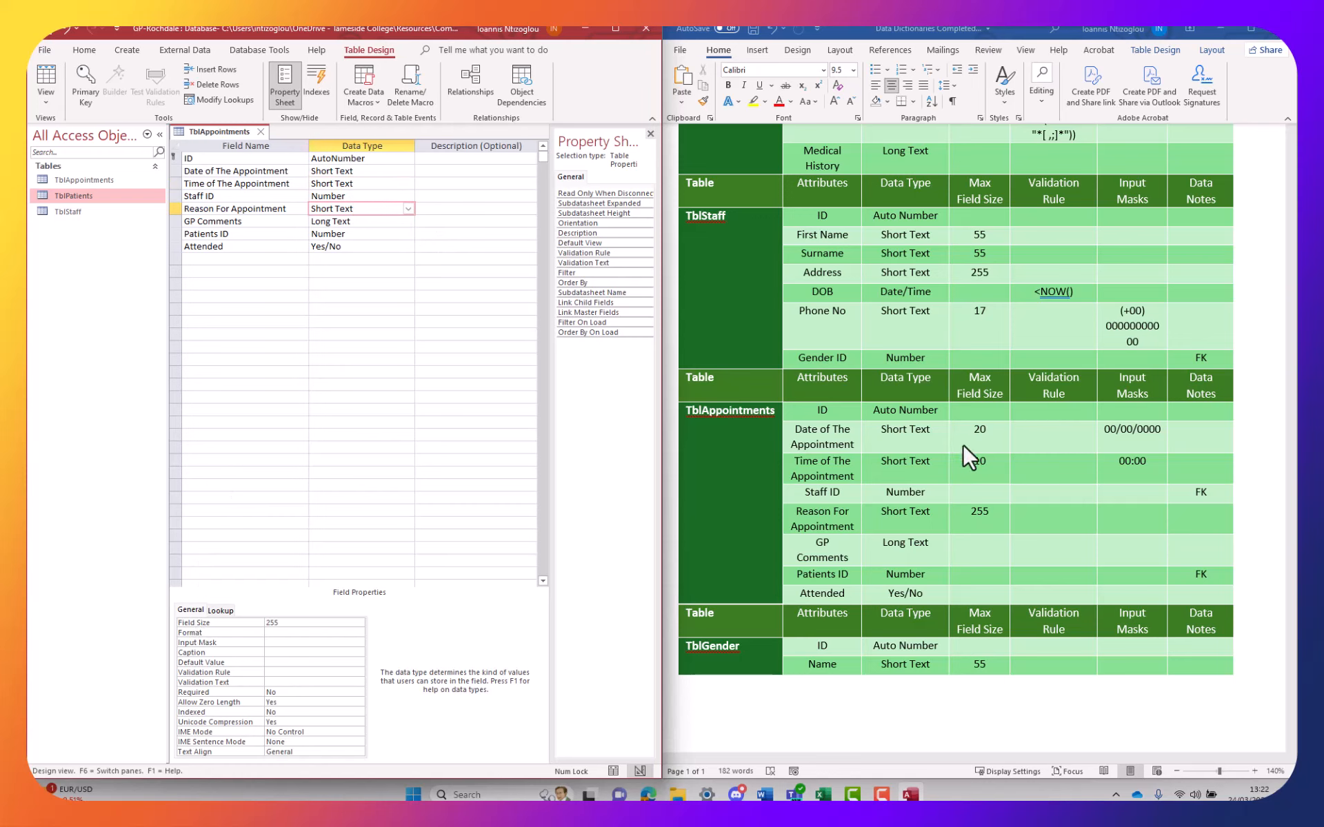
pyautogui.click(1143, 429)
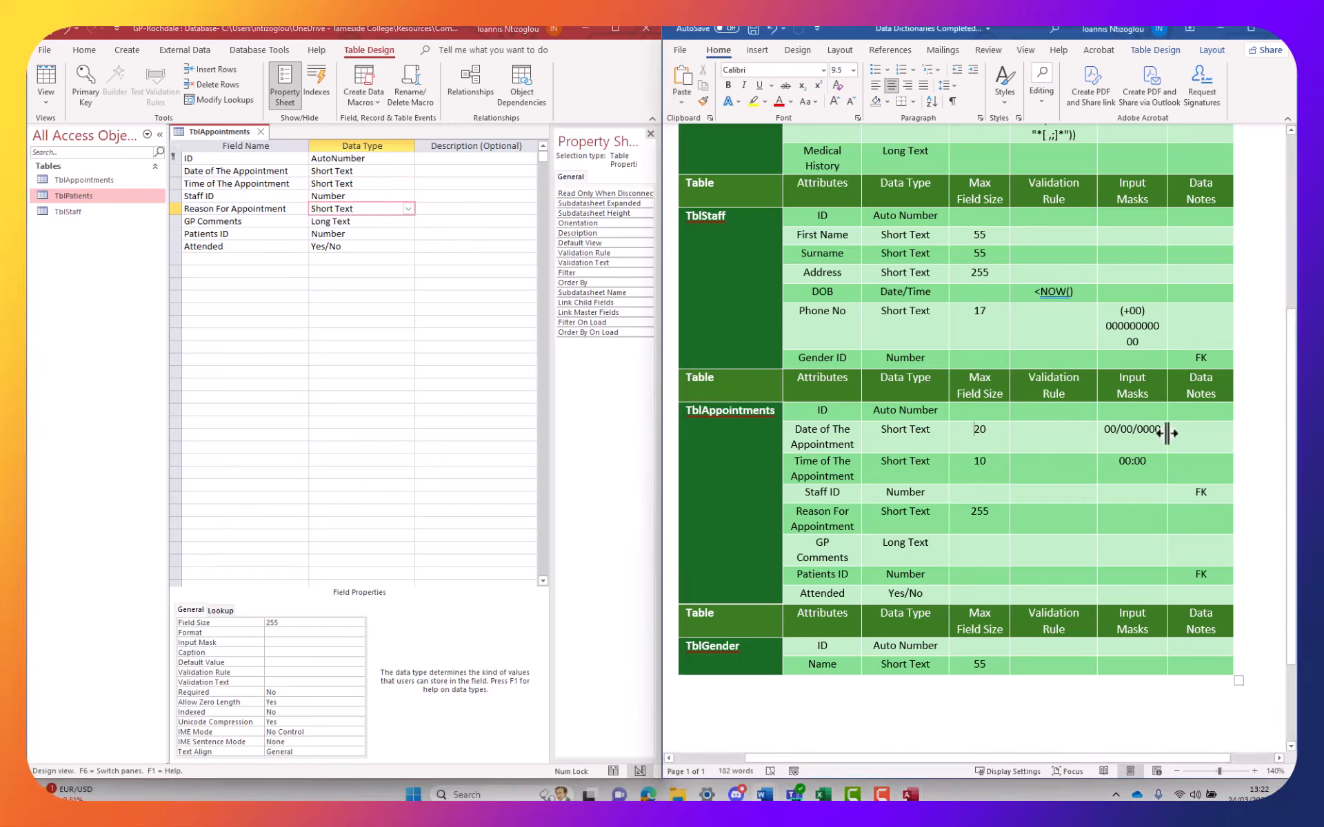
pyautogui.doubleClick(1128, 431)
pyautogui.hotkey('ctrl', 'c')
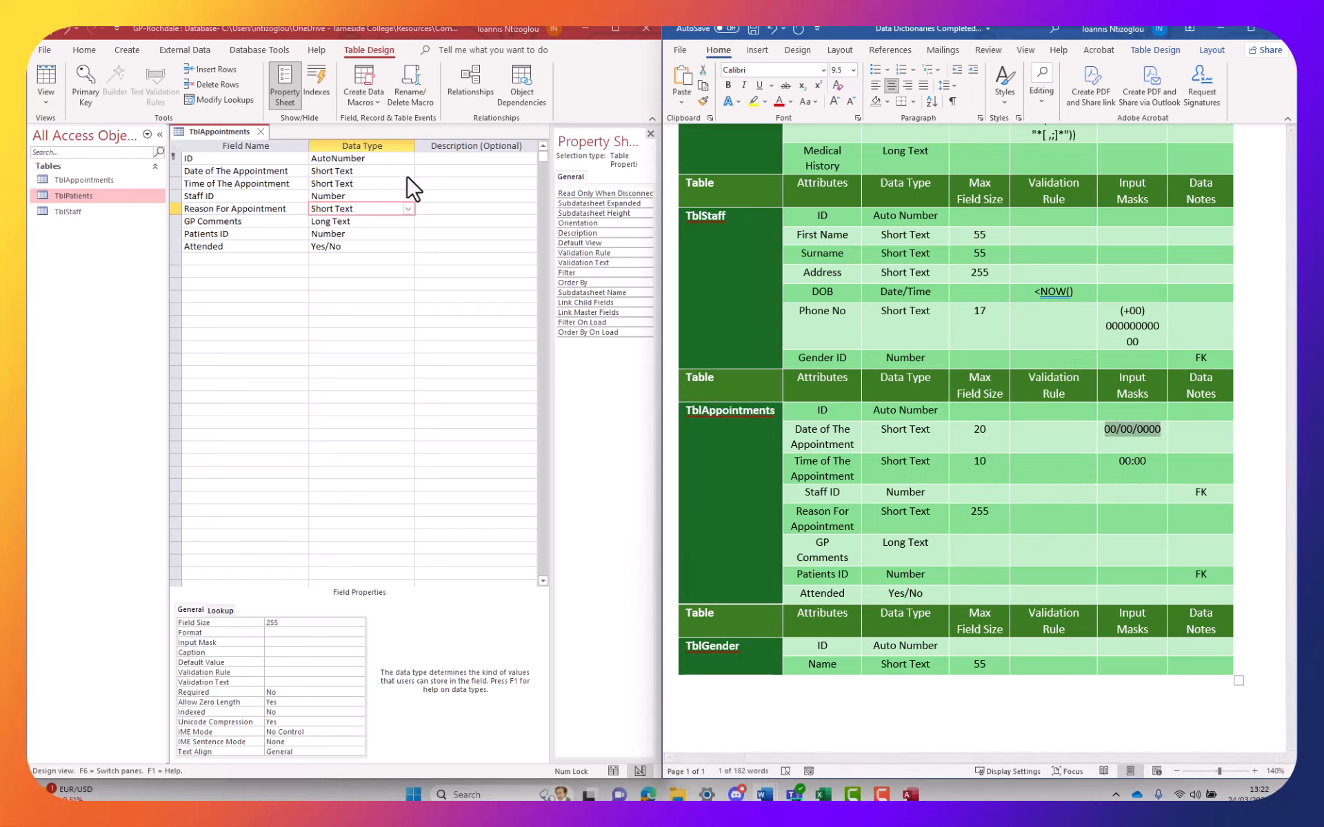
# Give Date of The Appointment the 00/00/0000 input mask
pyautogui.click(438, 177)
pyautogui.click(332, 175)
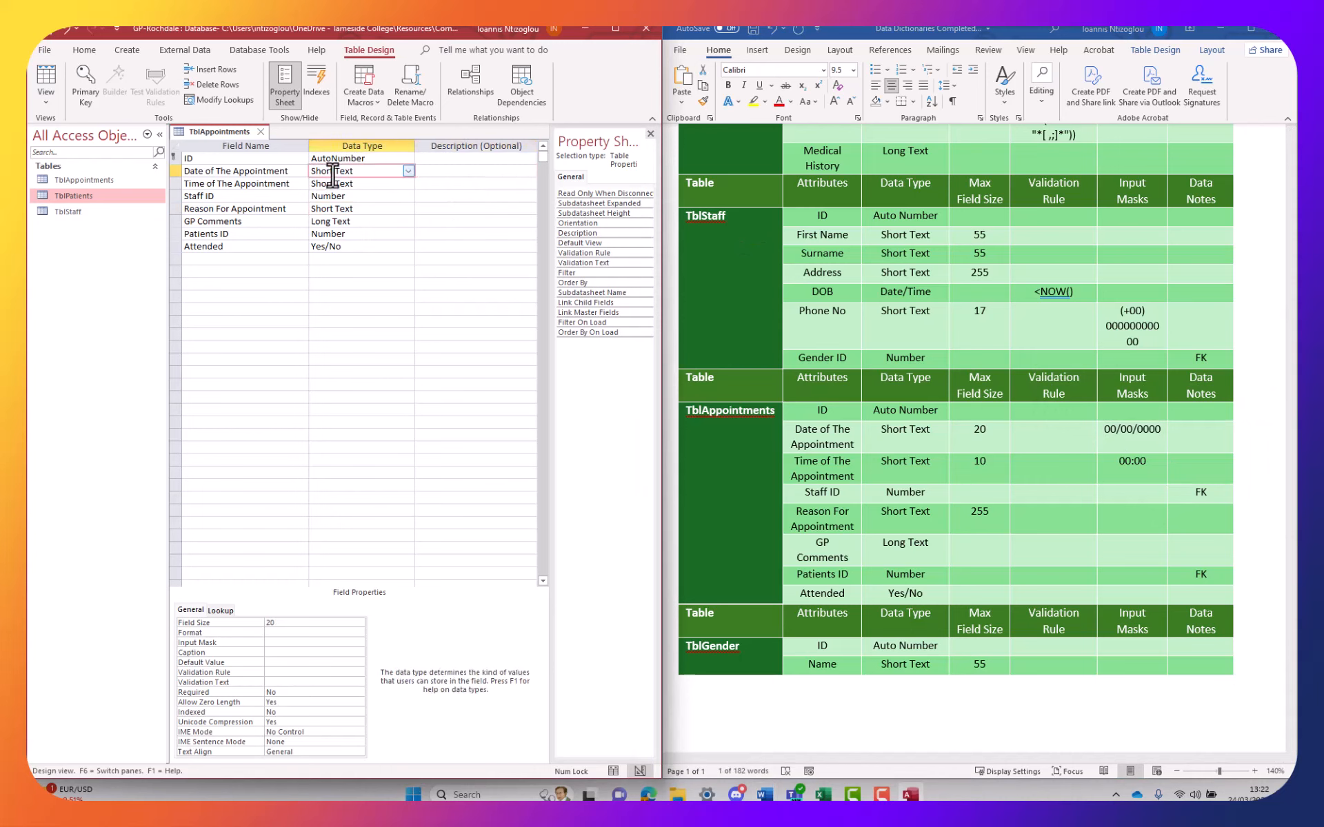
pyautogui.click(276, 643)
pyautogui.hotkey('ctrl', 'v')
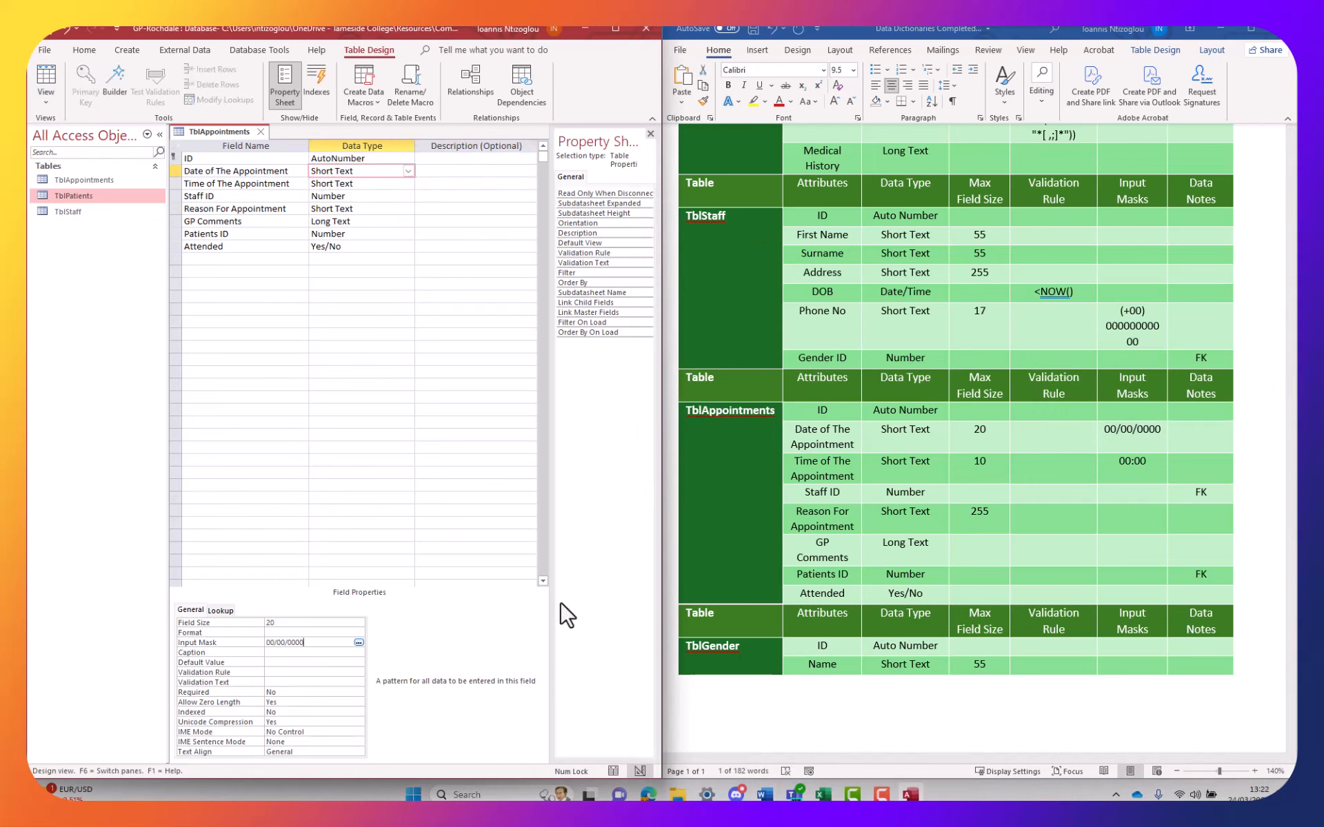
pyautogui.moveTo(1158, 461); pyautogui.dragTo(1117, 460)
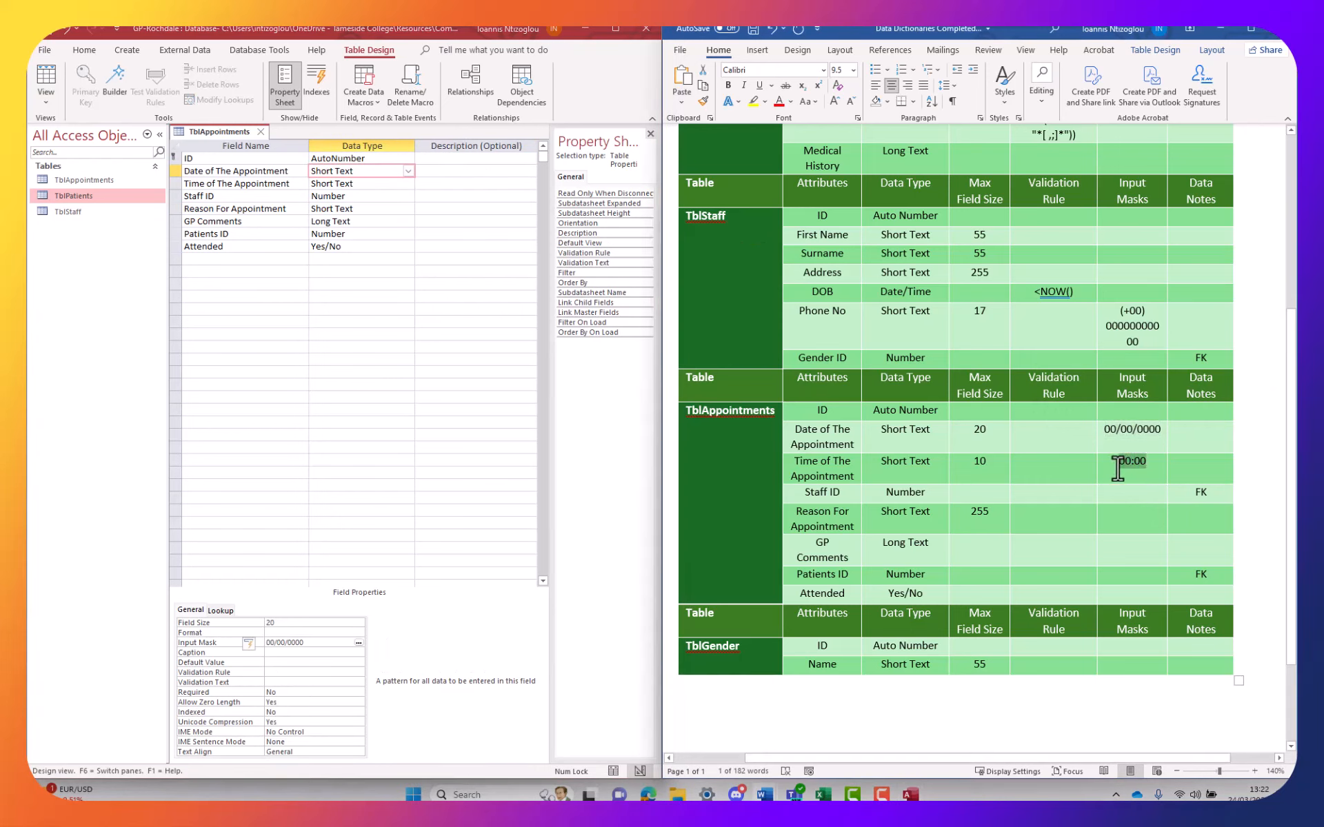
# Give Time of The Appointment the 00:00 input mask and switch to Datasheet View
pyautogui.click(293, 652)
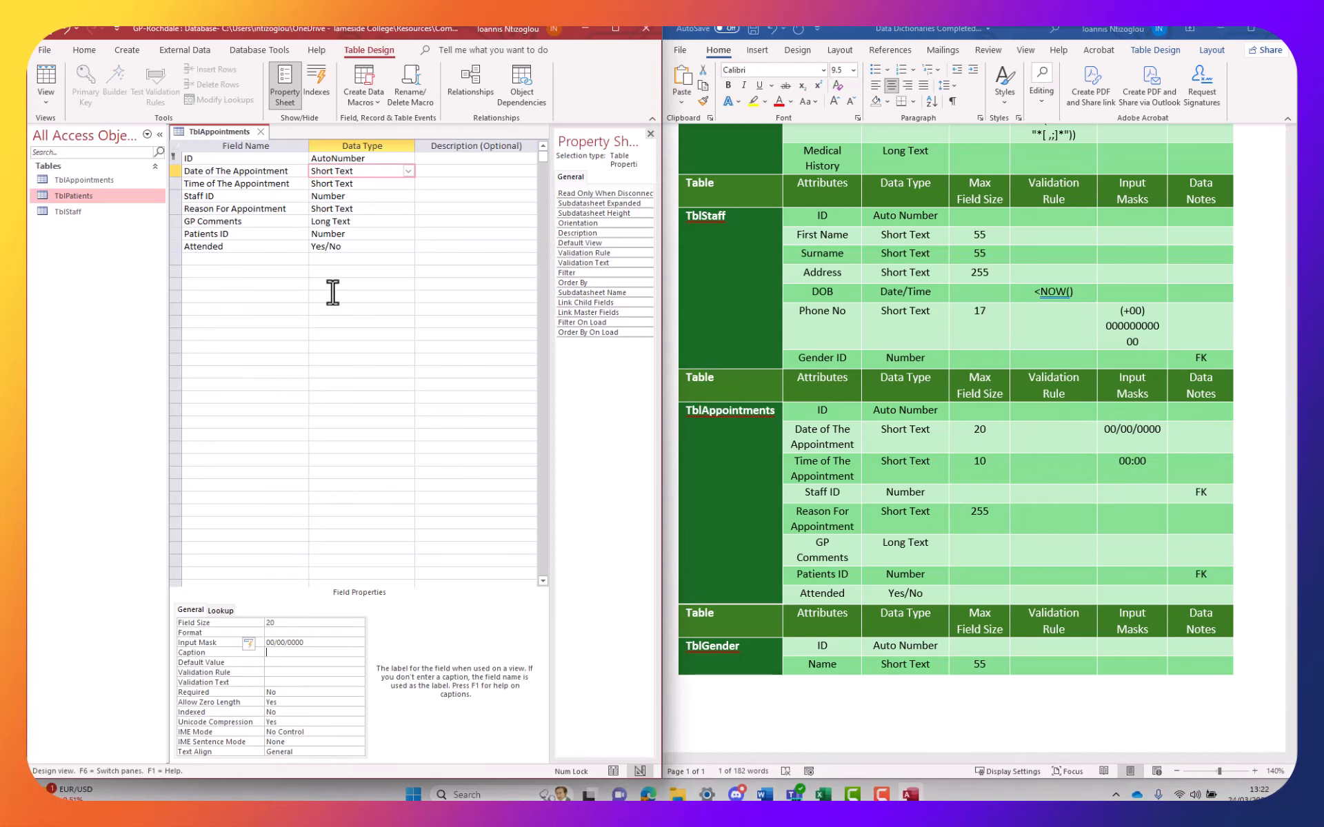
pyautogui.click(338, 183)
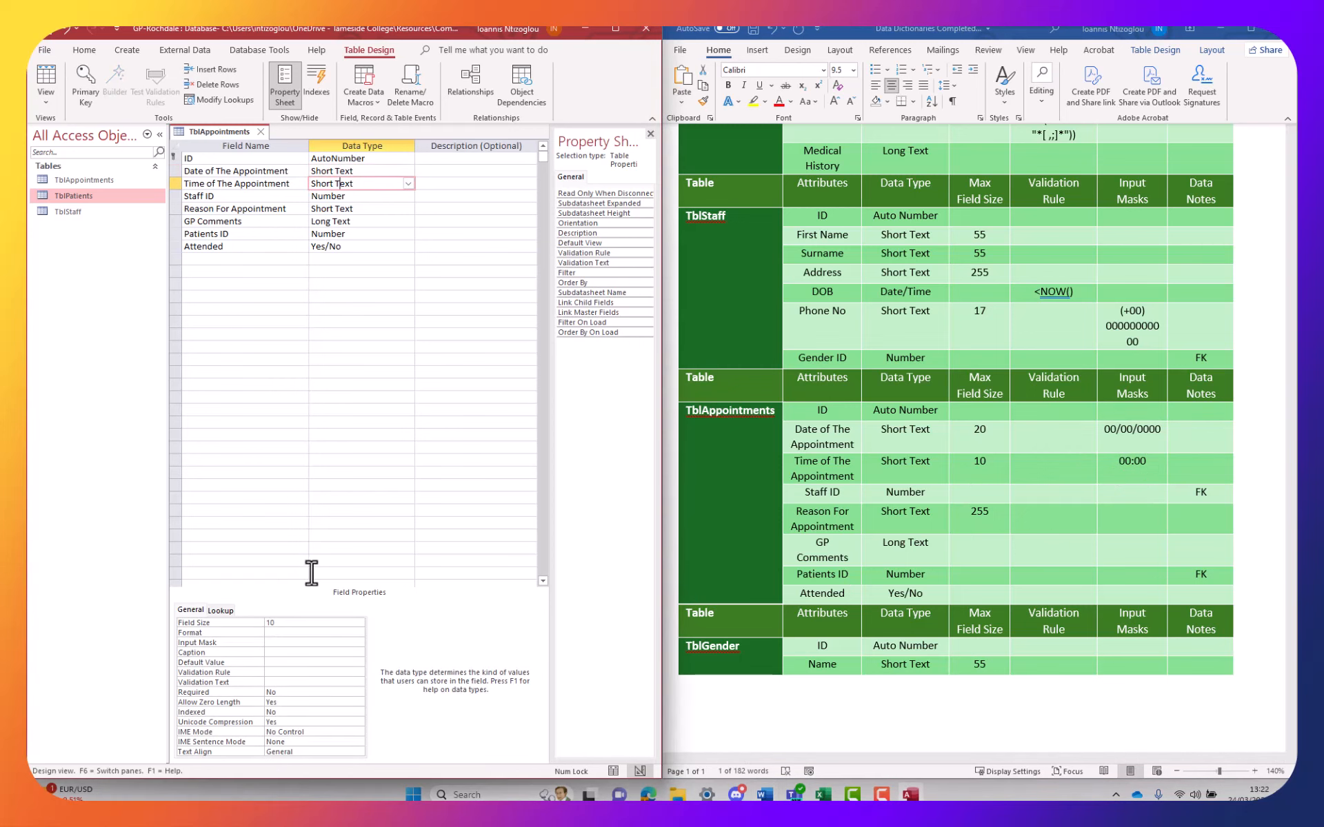
pyautogui.click(289, 642)
pyautogui.write('00:00')
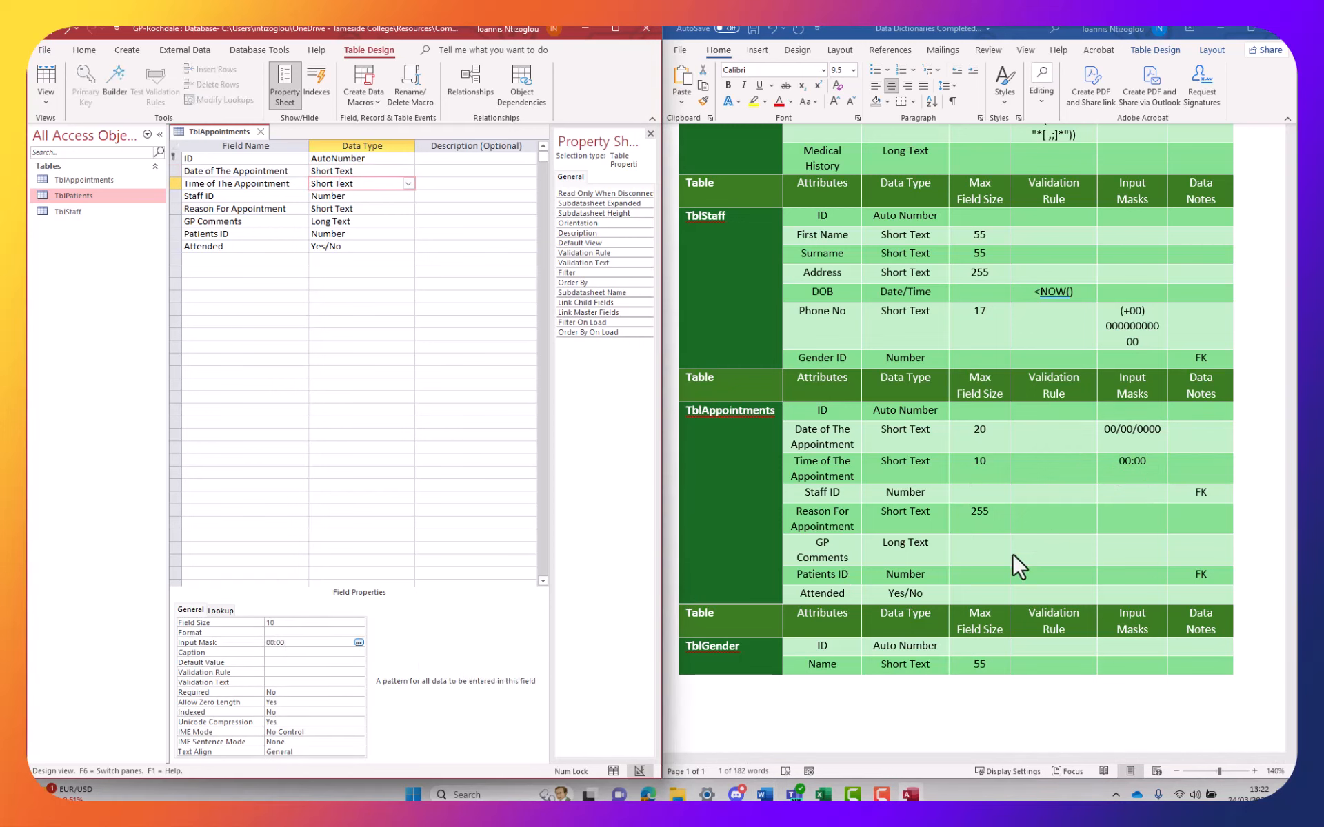
pyautogui.click(45, 81)
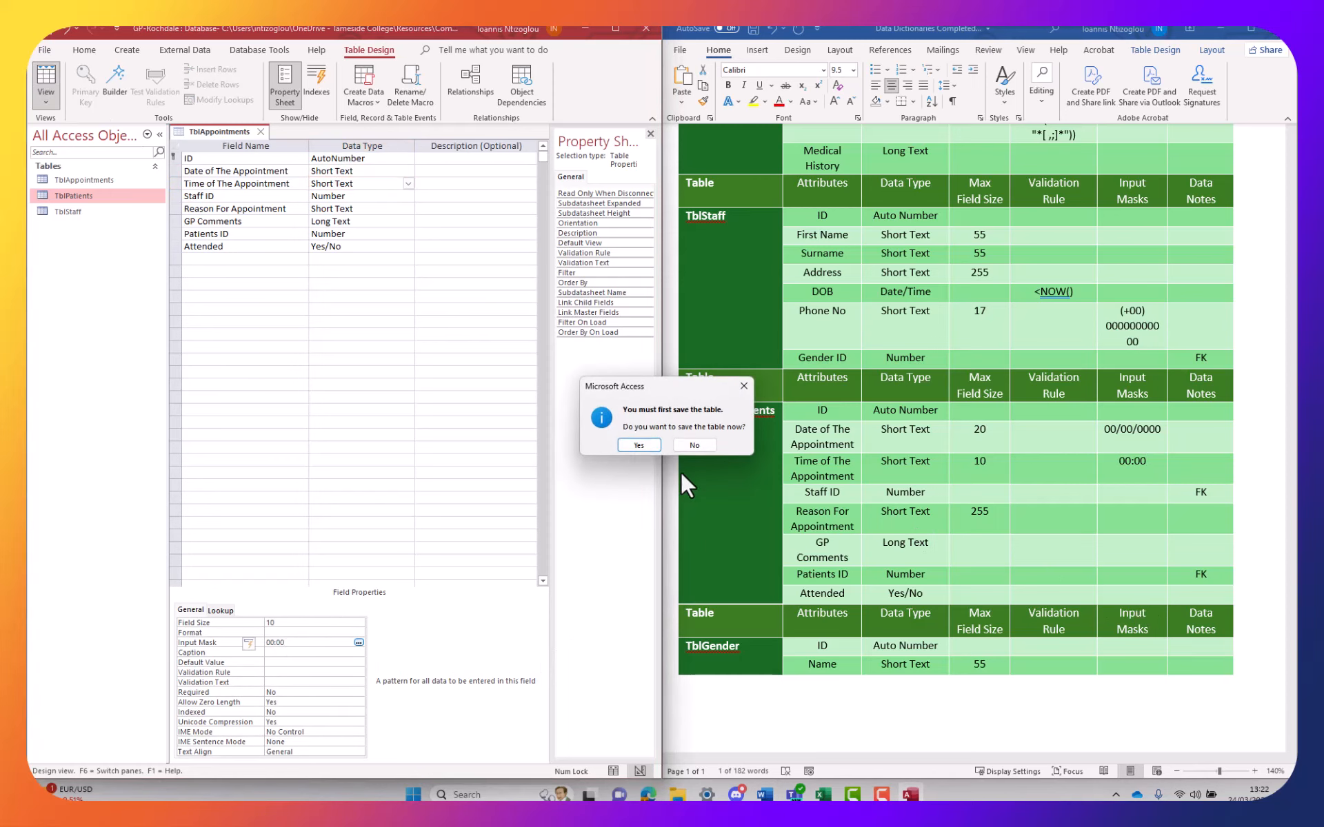
# Save the table, maximize Access and enter the appointment date 03/03/2024
pyautogui.click(645, 447)
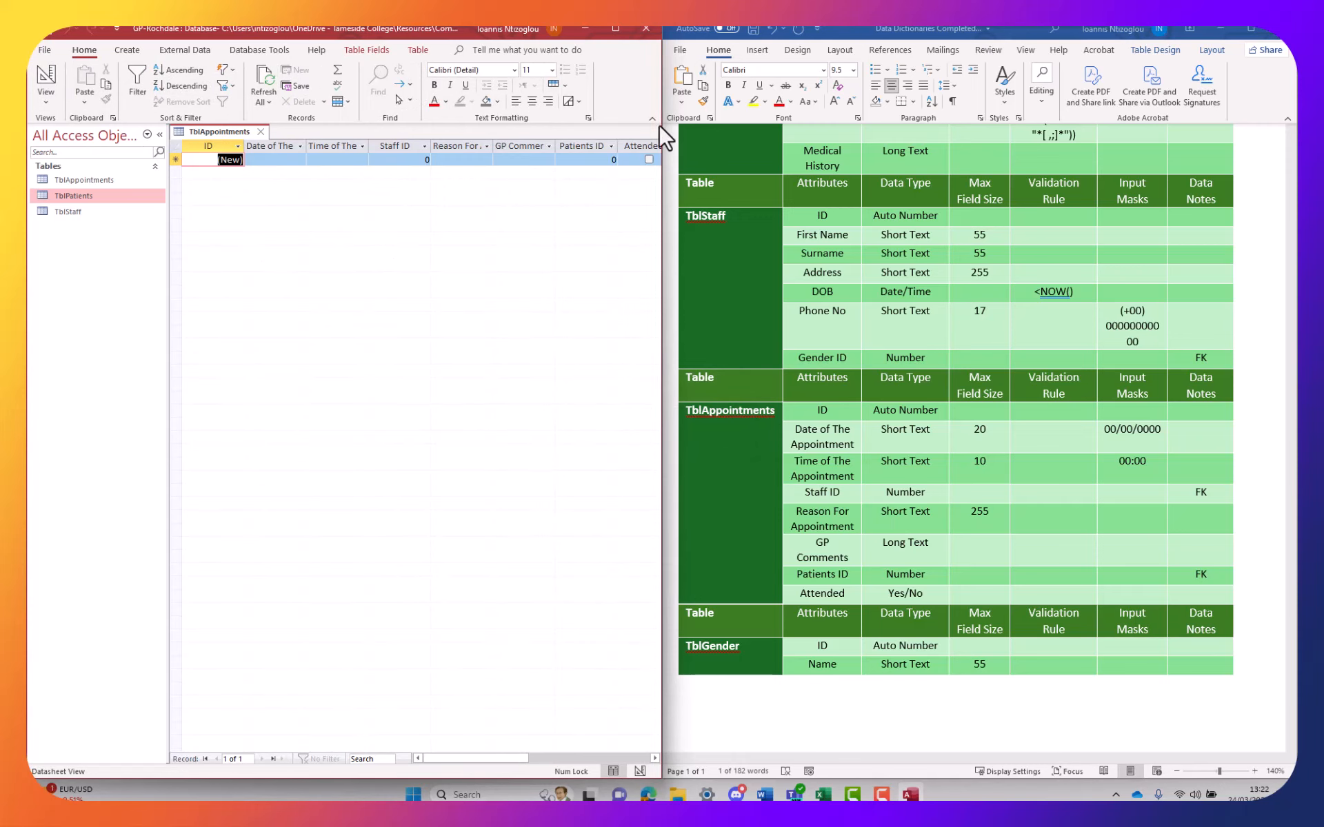
pyautogui.click(615, 28)
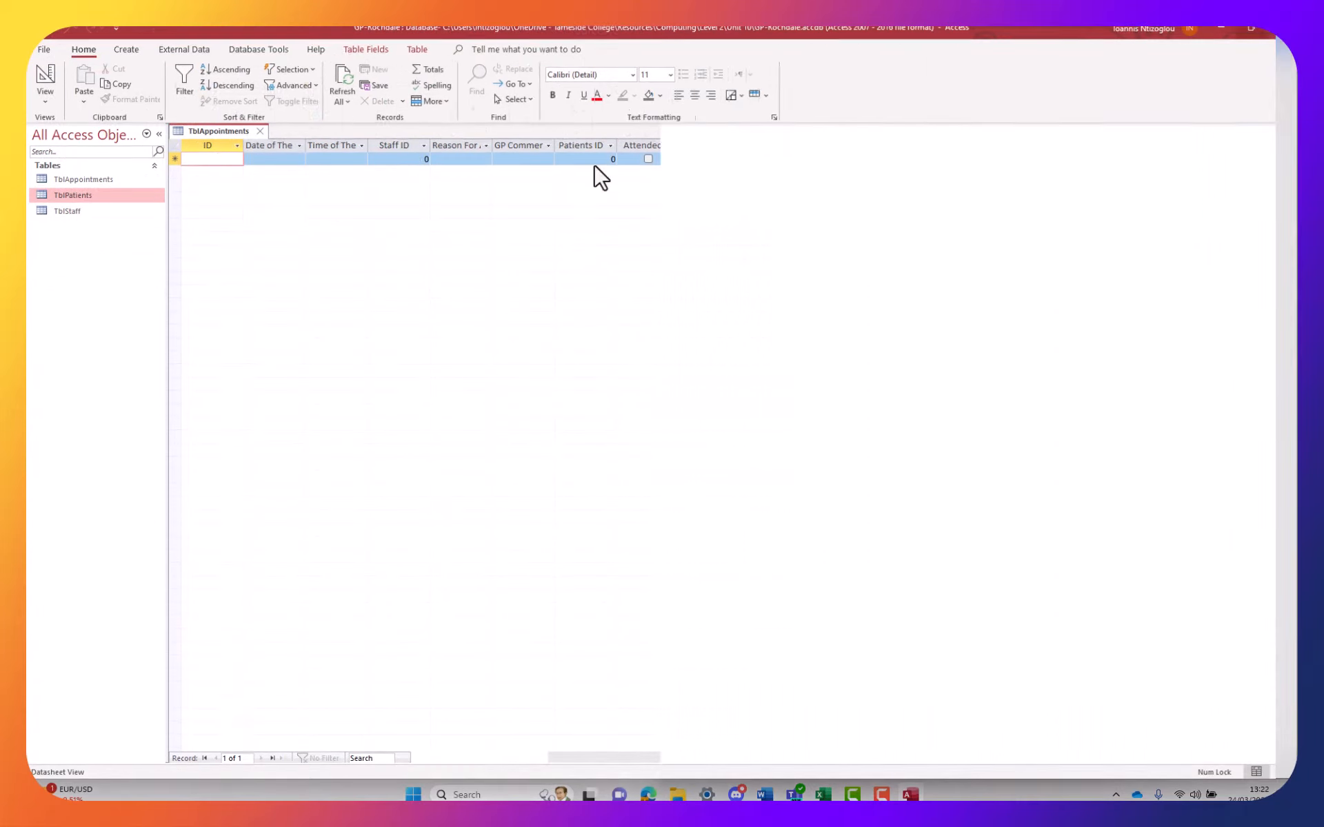
pyautogui.click(284, 160)
pyautogui.click(245, 160)
pyautogui.click(248, 162)
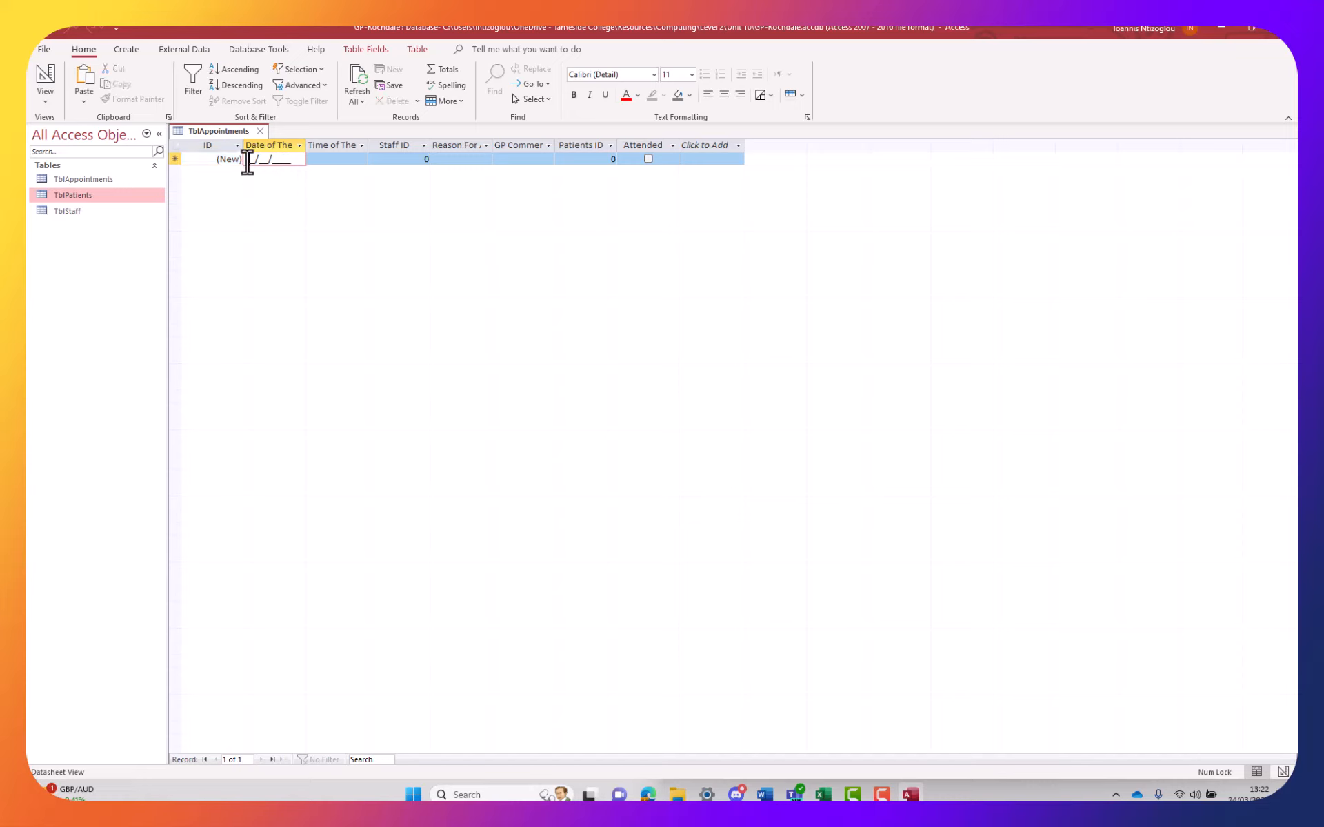
pyautogui.write('0')
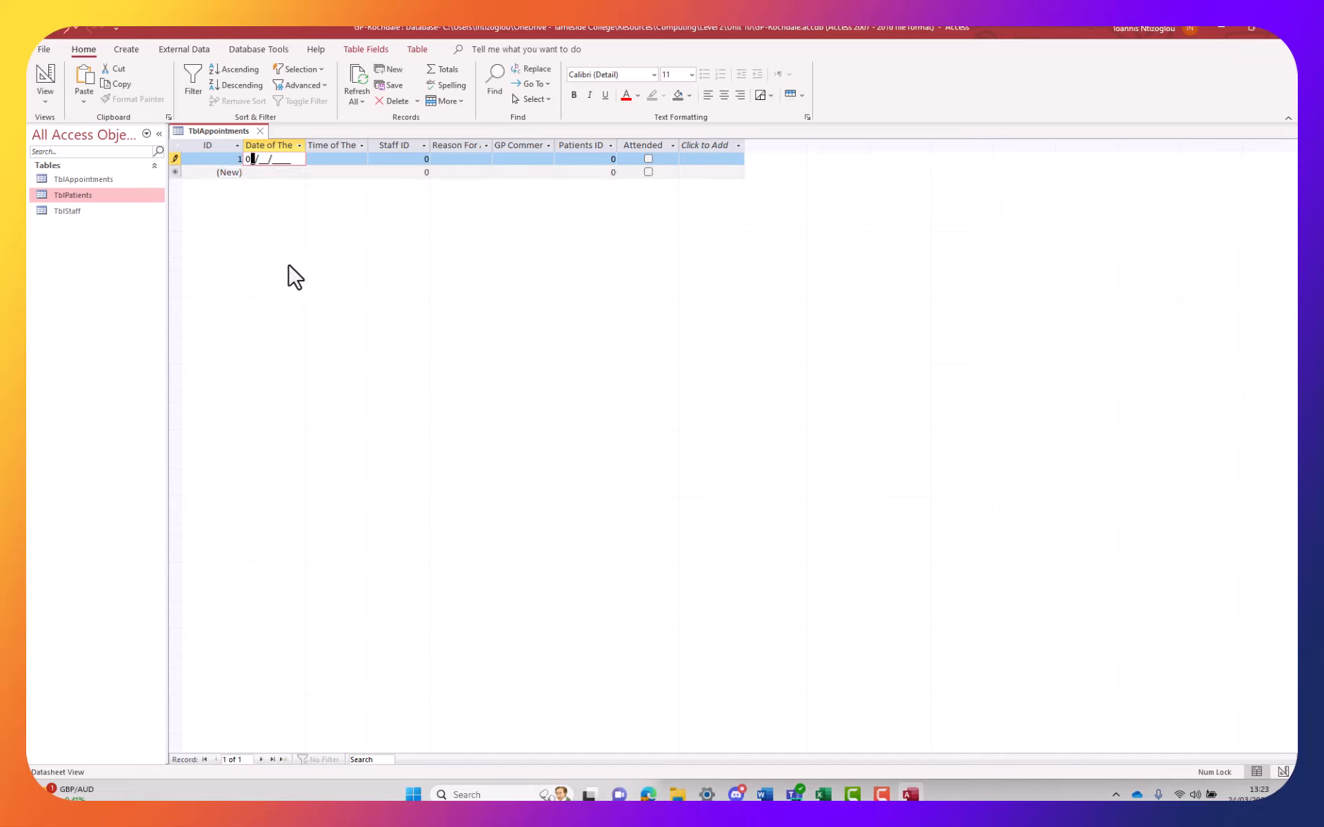
pyautogui.write('3/03/2024')
# Enter time 10:00, Staff ID 1 and reason test1
pyautogui.click(324, 160)
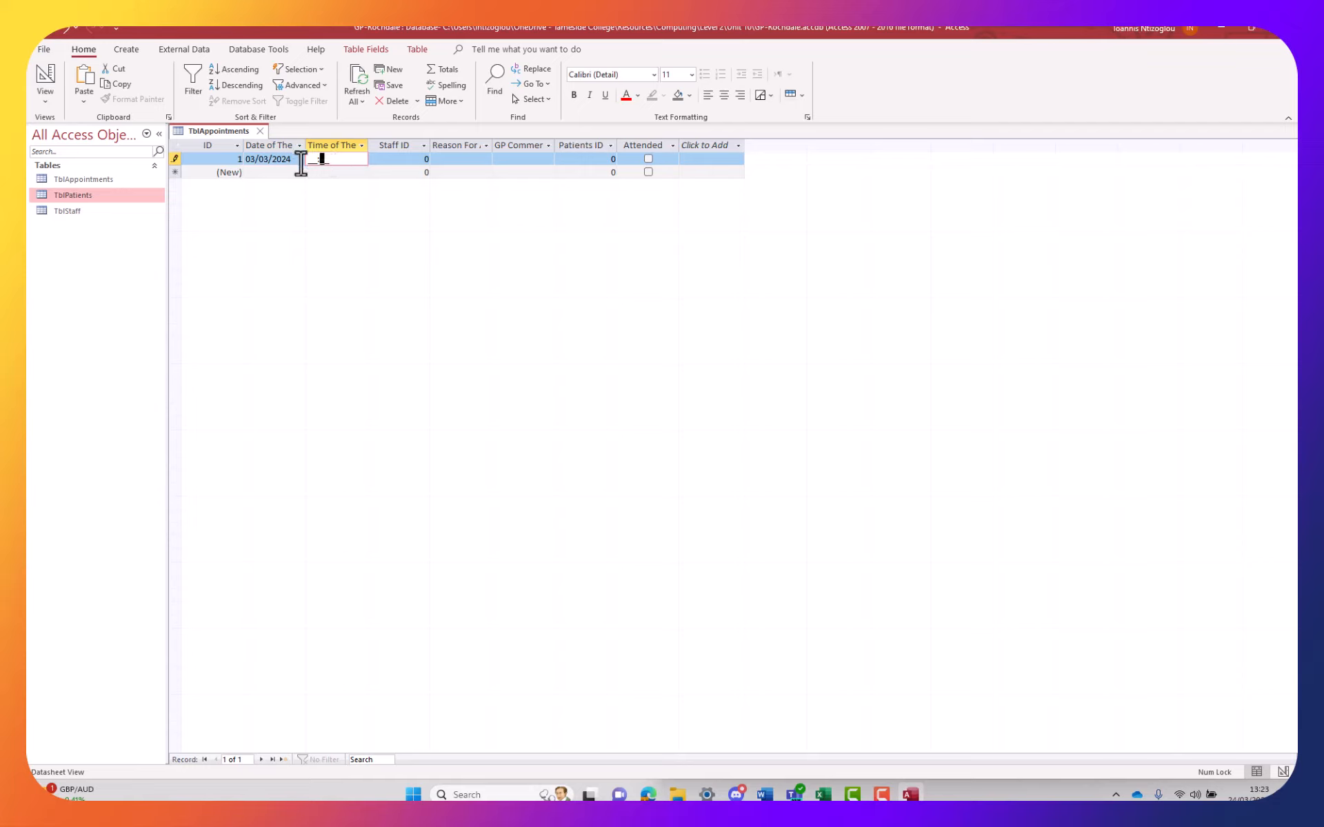
pyautogui.write('10:00')
pyautogui.press('Tab')
pyautogui.write('1')
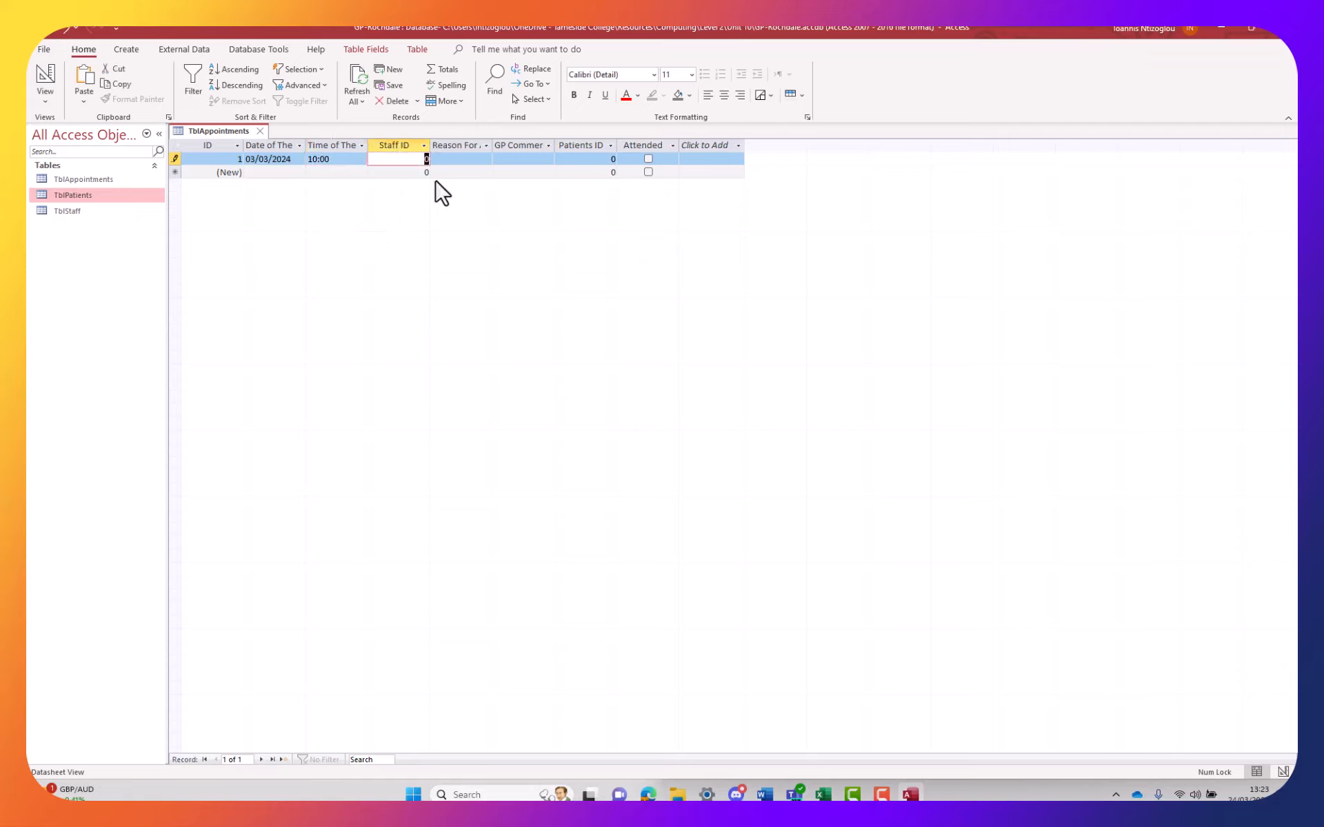
pyautogui.click(458, 160)
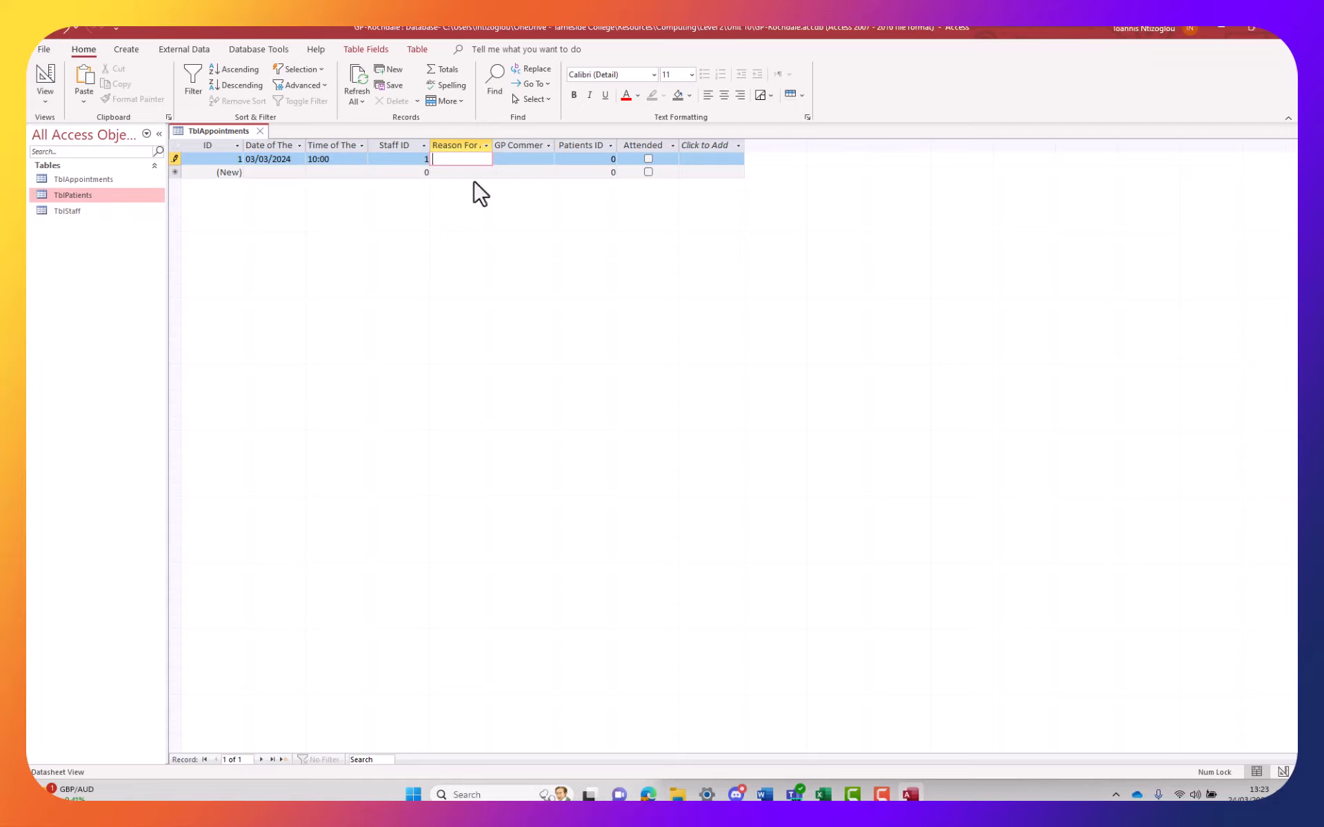
pyautogui.write('test1')
pyautogui.click(527, 160)
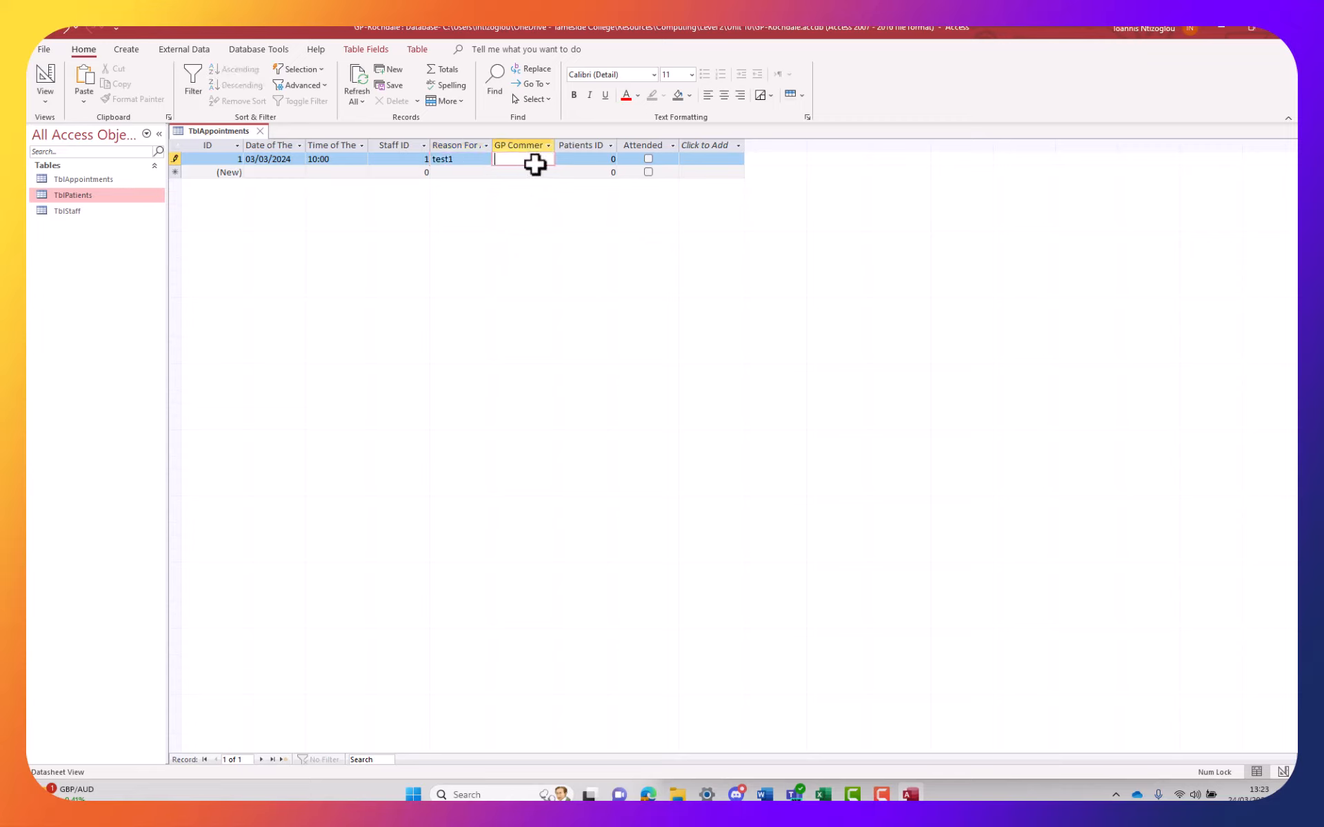
# Widen GP Comments, fill in the comment, set Patients ID 1 and tick Attended
pyautogui.moveTo(555, 143); pyautogui.dragTo(653, 151)
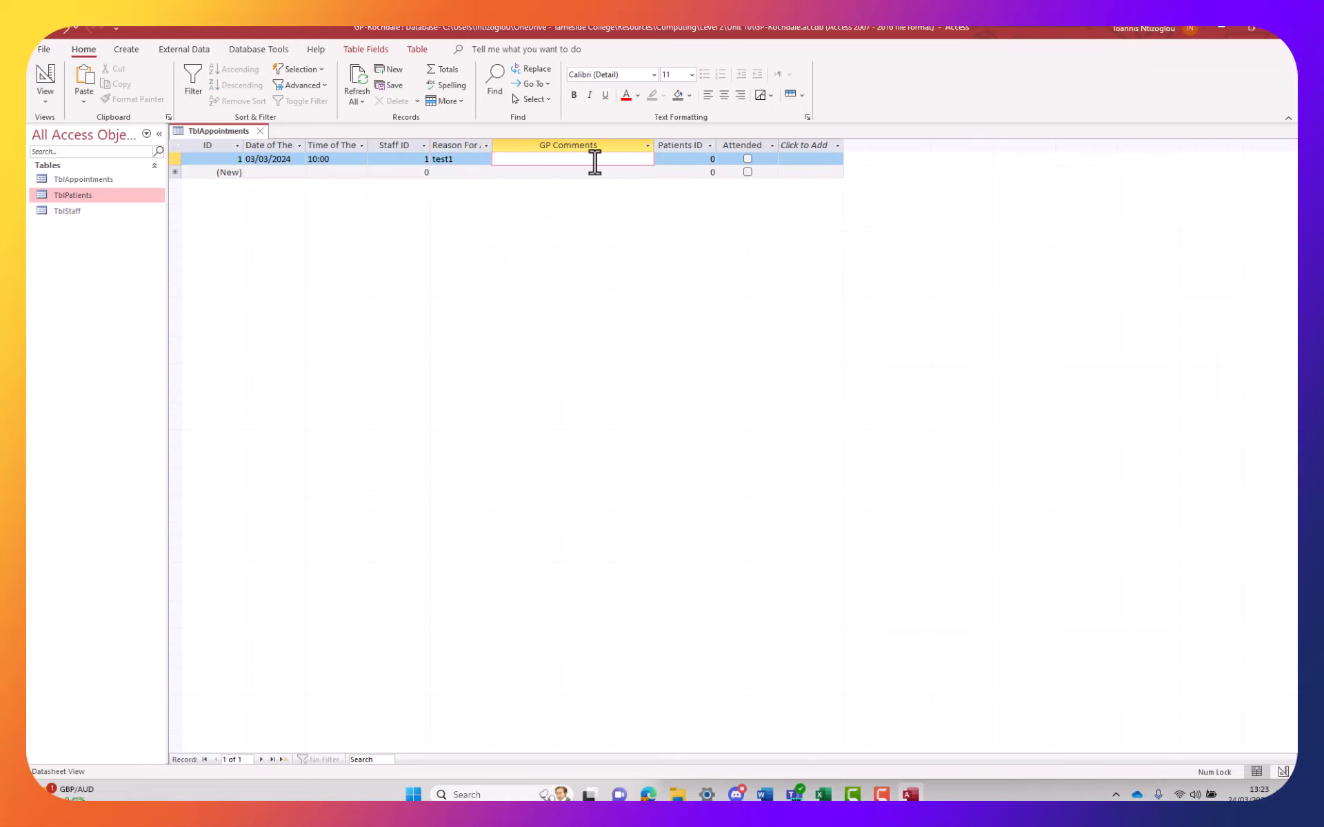
pyautogui.write('n')
pyautogui.write('est')
pyautogui.write('1')
pyautogui.press('Tab')
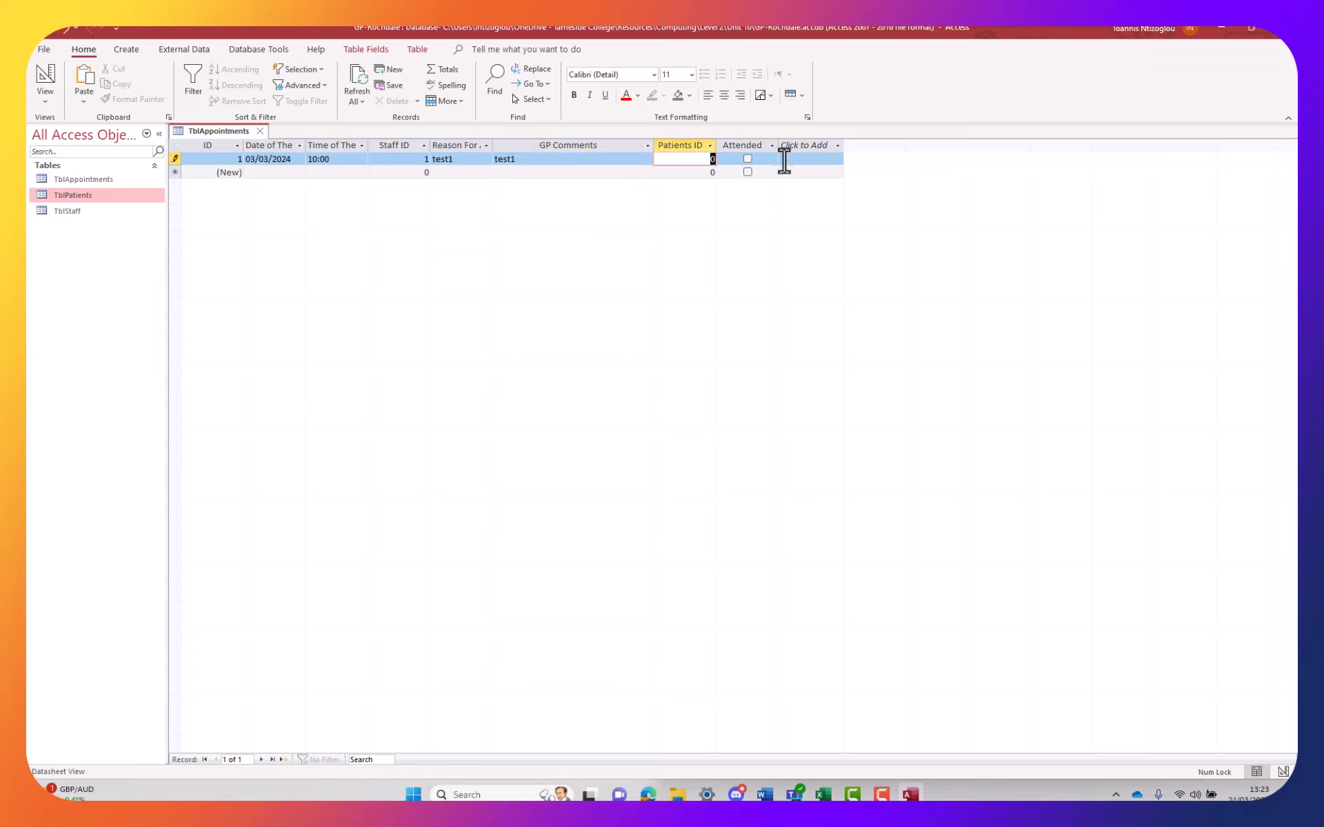
pyautogui.write('1')
pyautogui.click(748, 158)
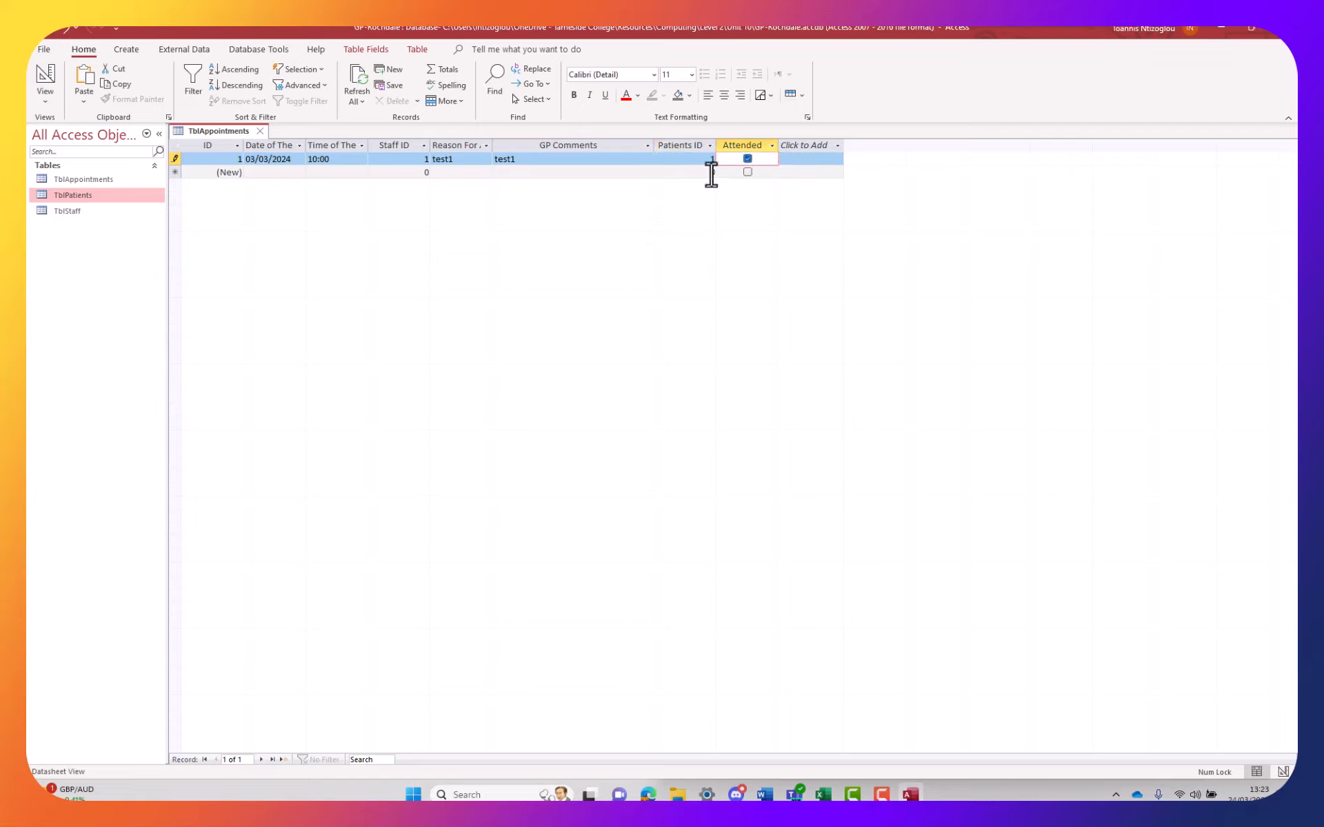
pyautogui.doubleClick(844, 142)
# Copy the first appointment record and paste it twice as new records
pyautogui.click(176, 159)
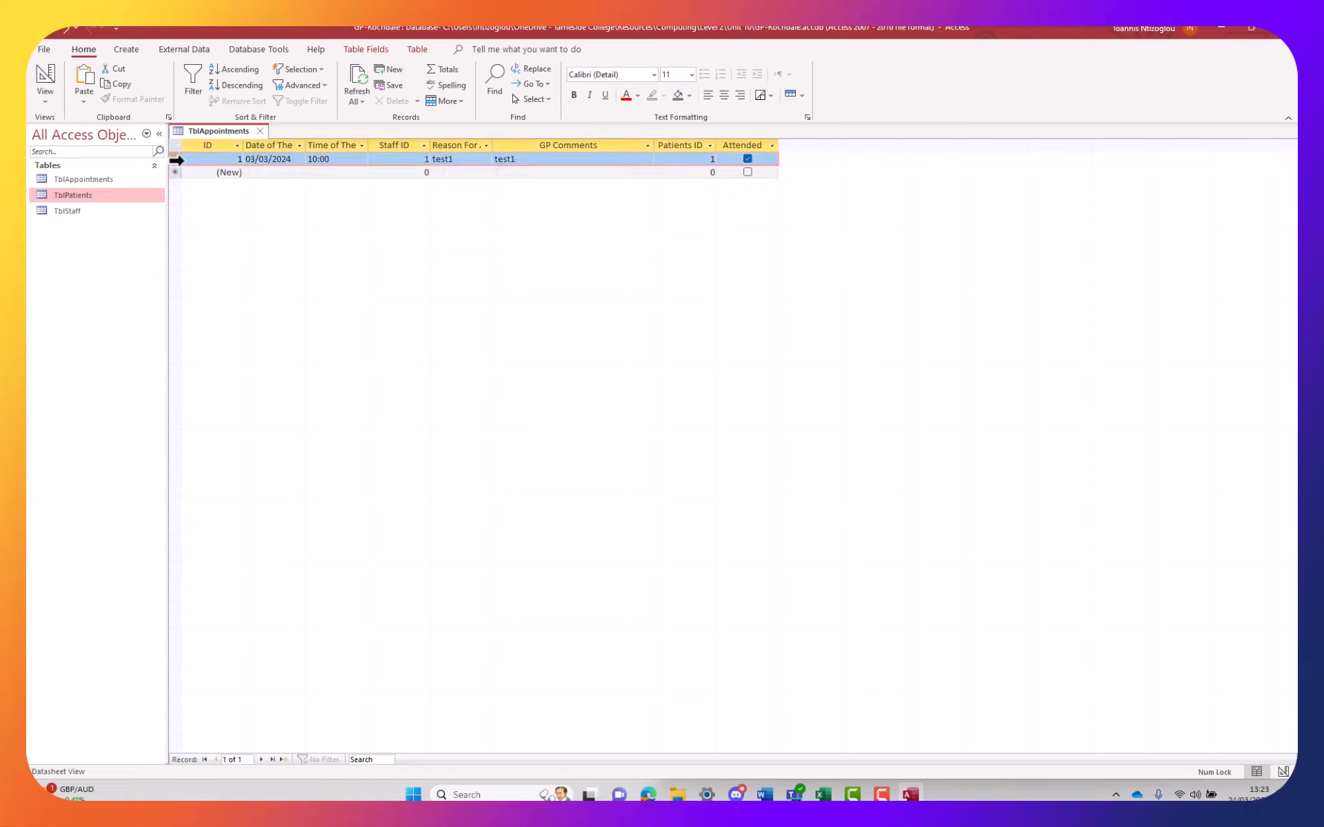
pyautogui.rightClick(177, 160)
pyautogui.click(208, 228)
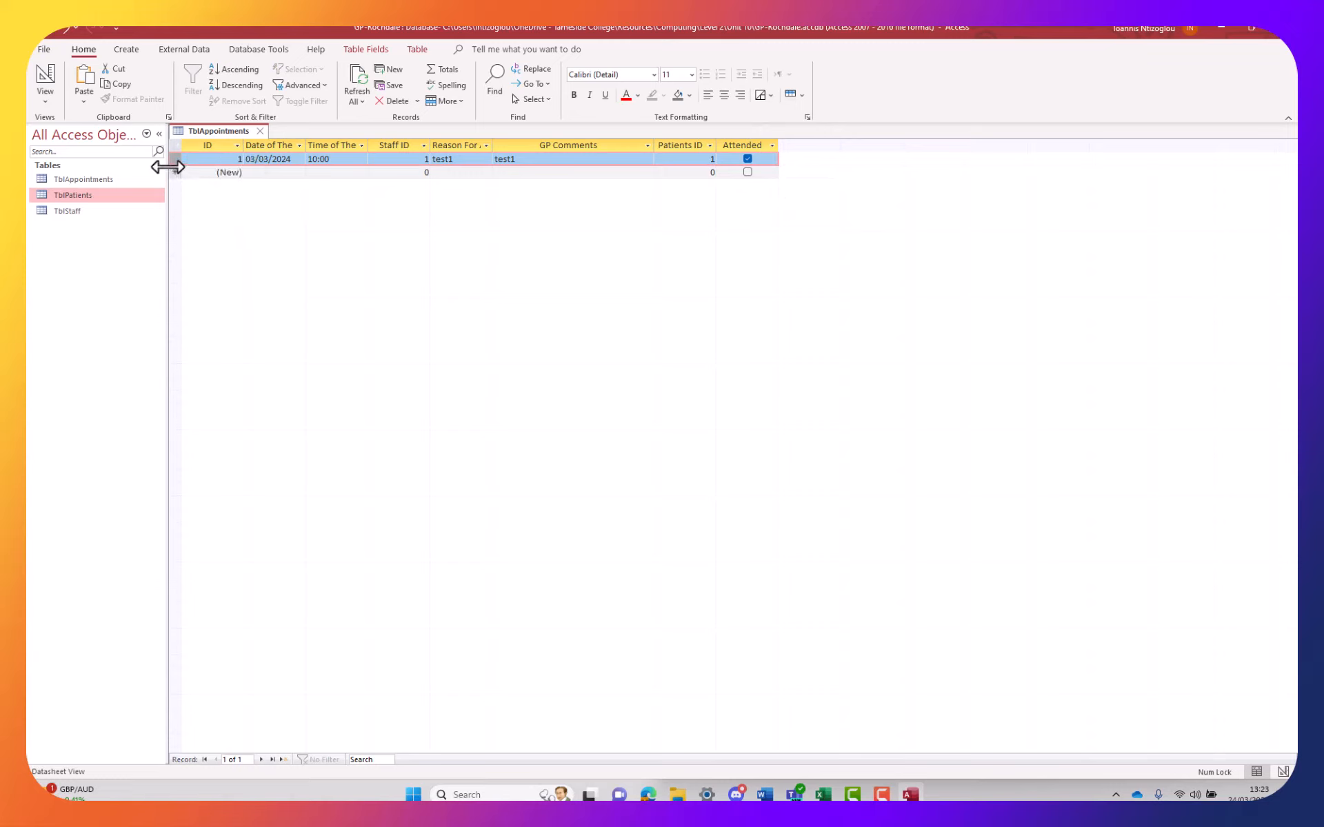
pyautogui.rightClick(173, 172)
pyautogui.click(207, 258)
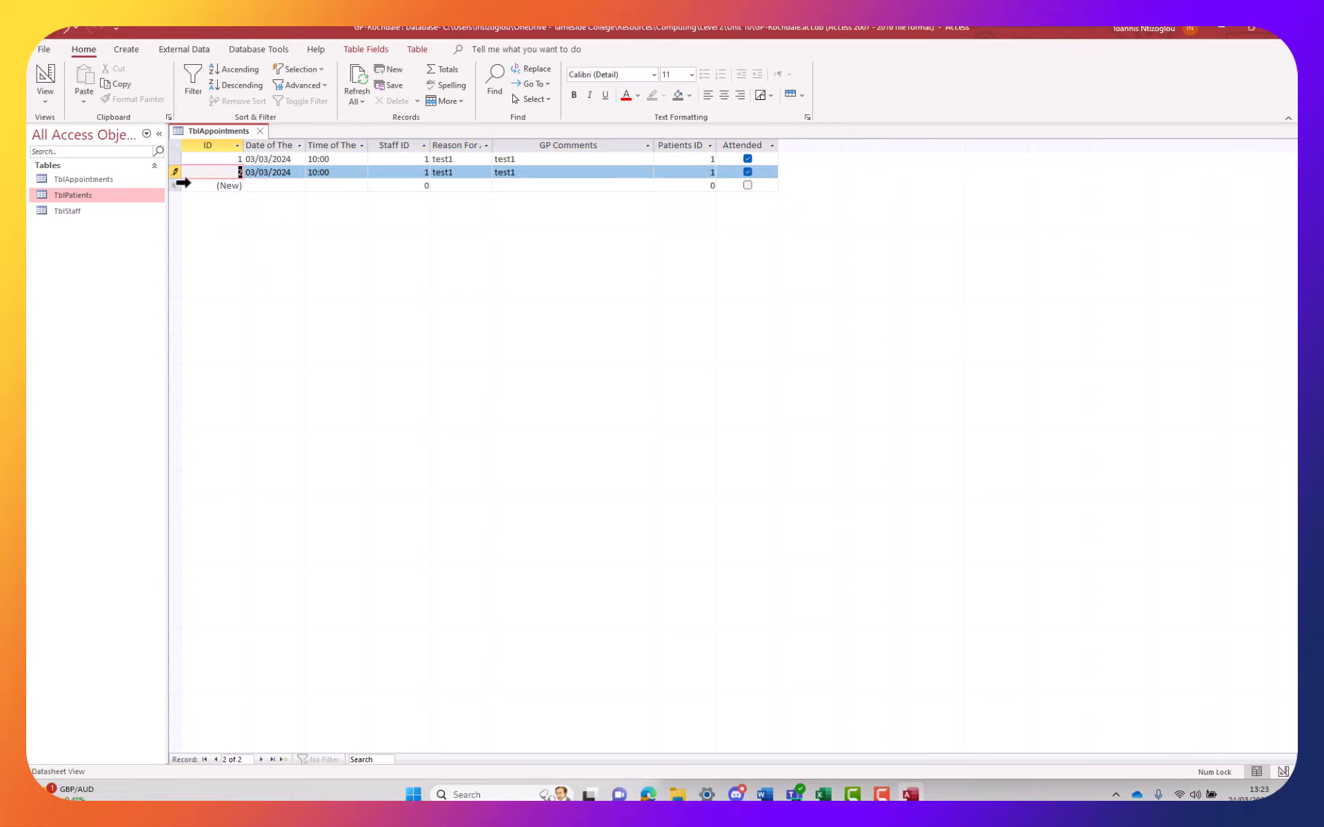
pyautogui.click(180, 185)
pyautogui.rightClick(179, 185)
pyautogui.click(205, 269)
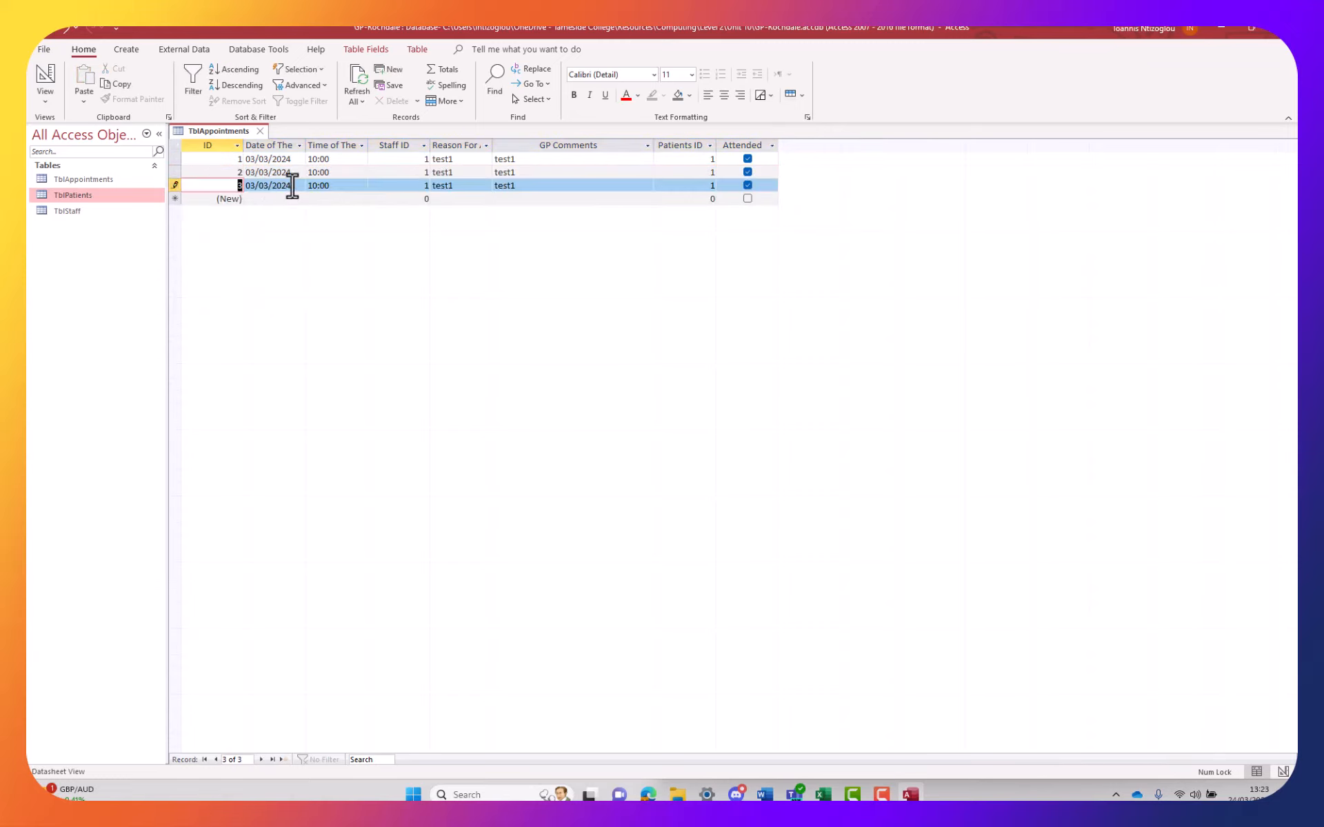
# Set the copies' times to 11:00 and 12:00 and Staff IDs to 2 and 3
pyautogui.click(315, 172)
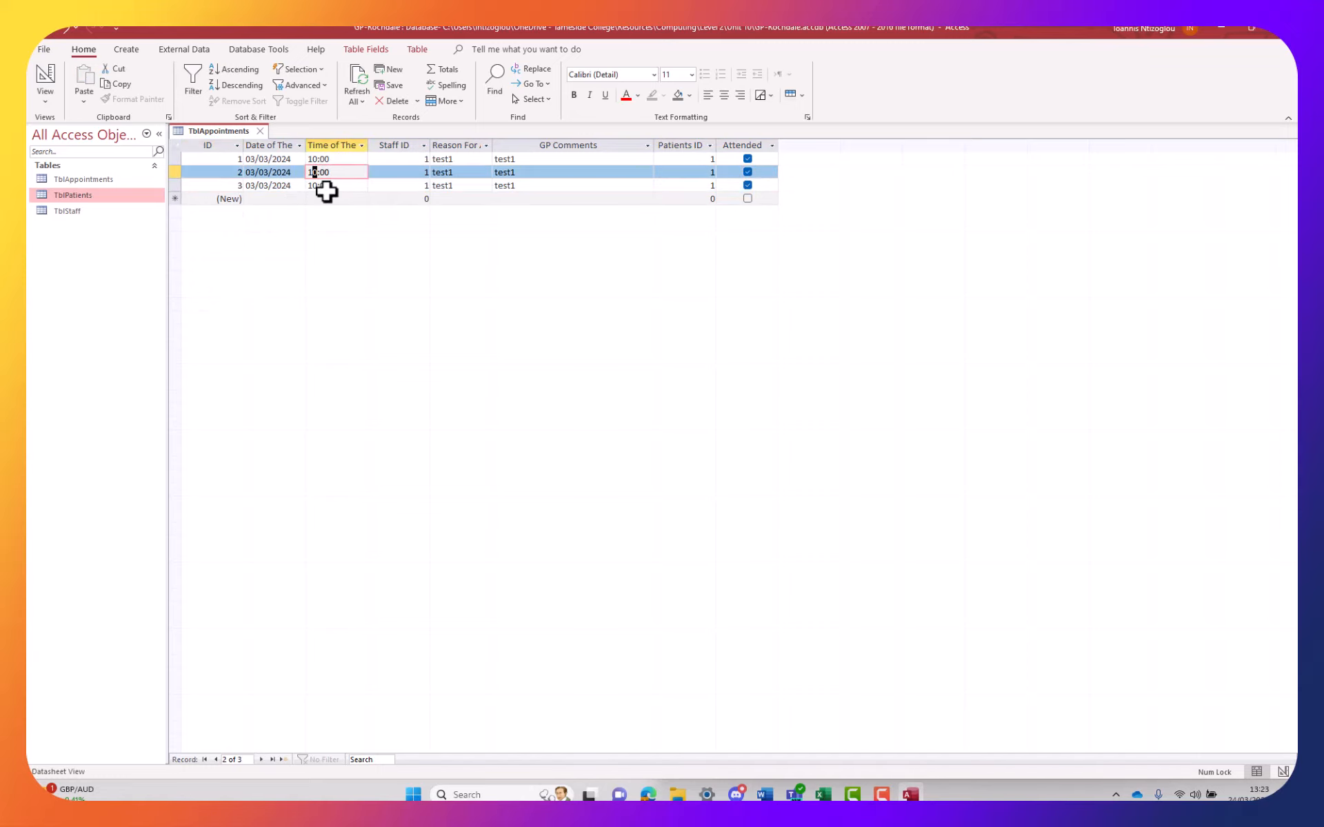
pyautogui.write('1')
pyautogui.click(315, 186)
pyautogui.write('2')
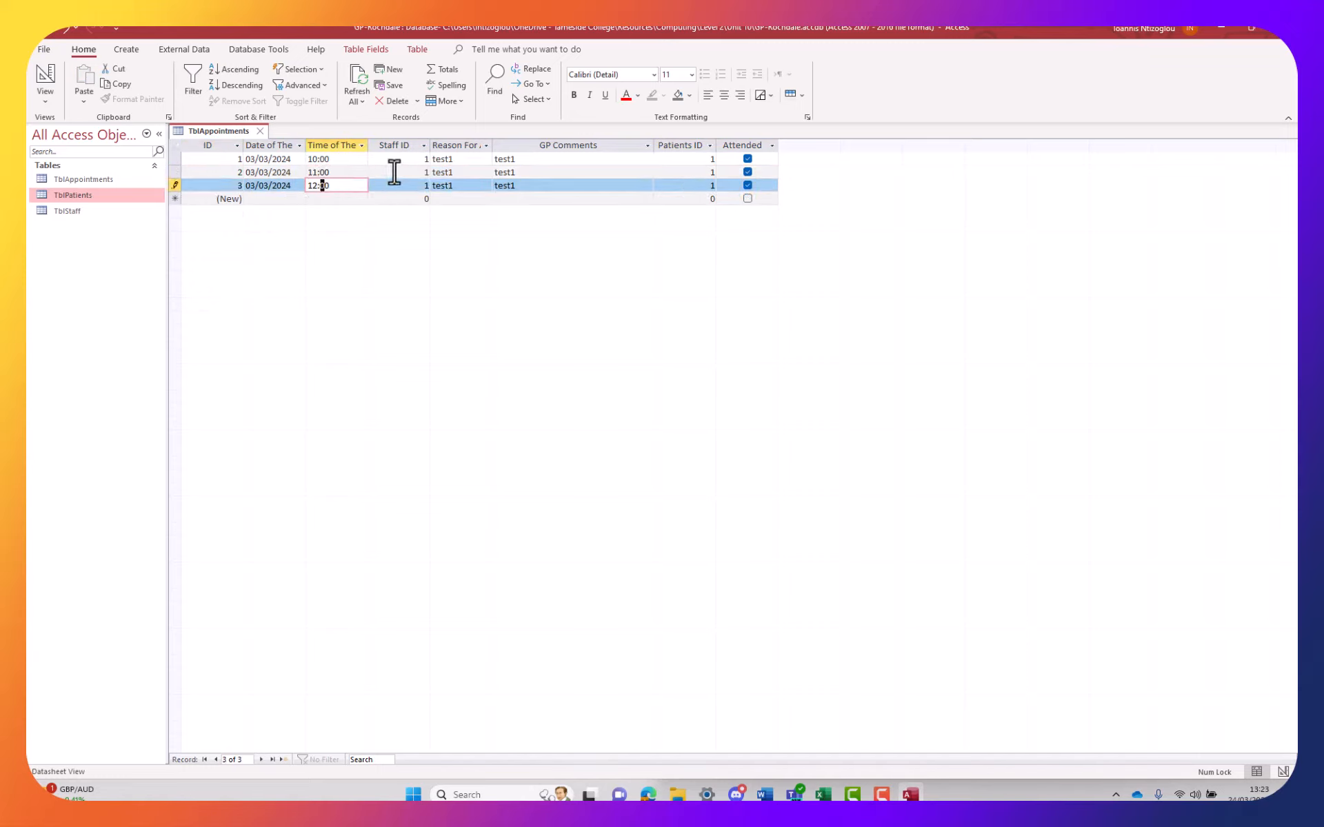
pyautogui.doubleClick(429, 173)
pyautogui.write('2')
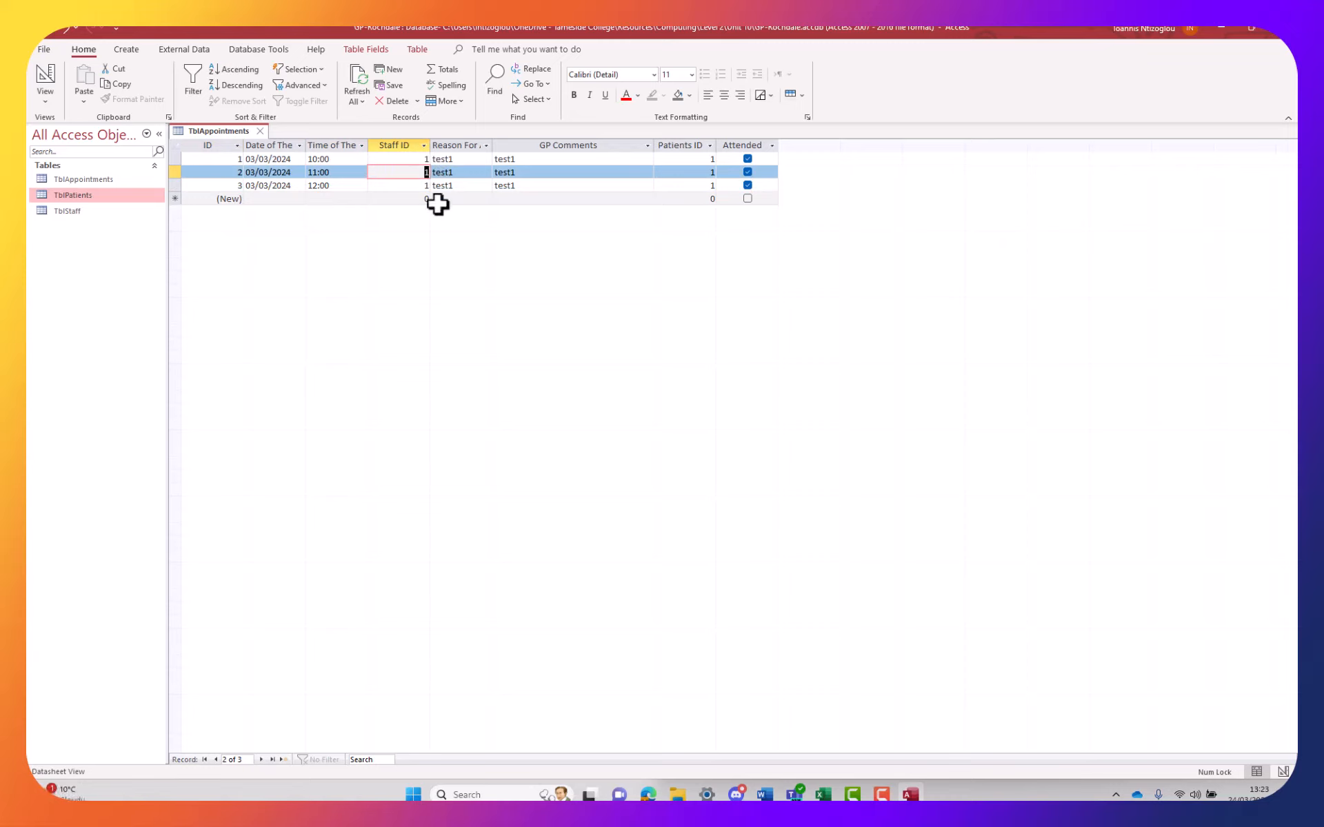
pyautogui.doubleClick(426, 185)
pyautogui.write('3')
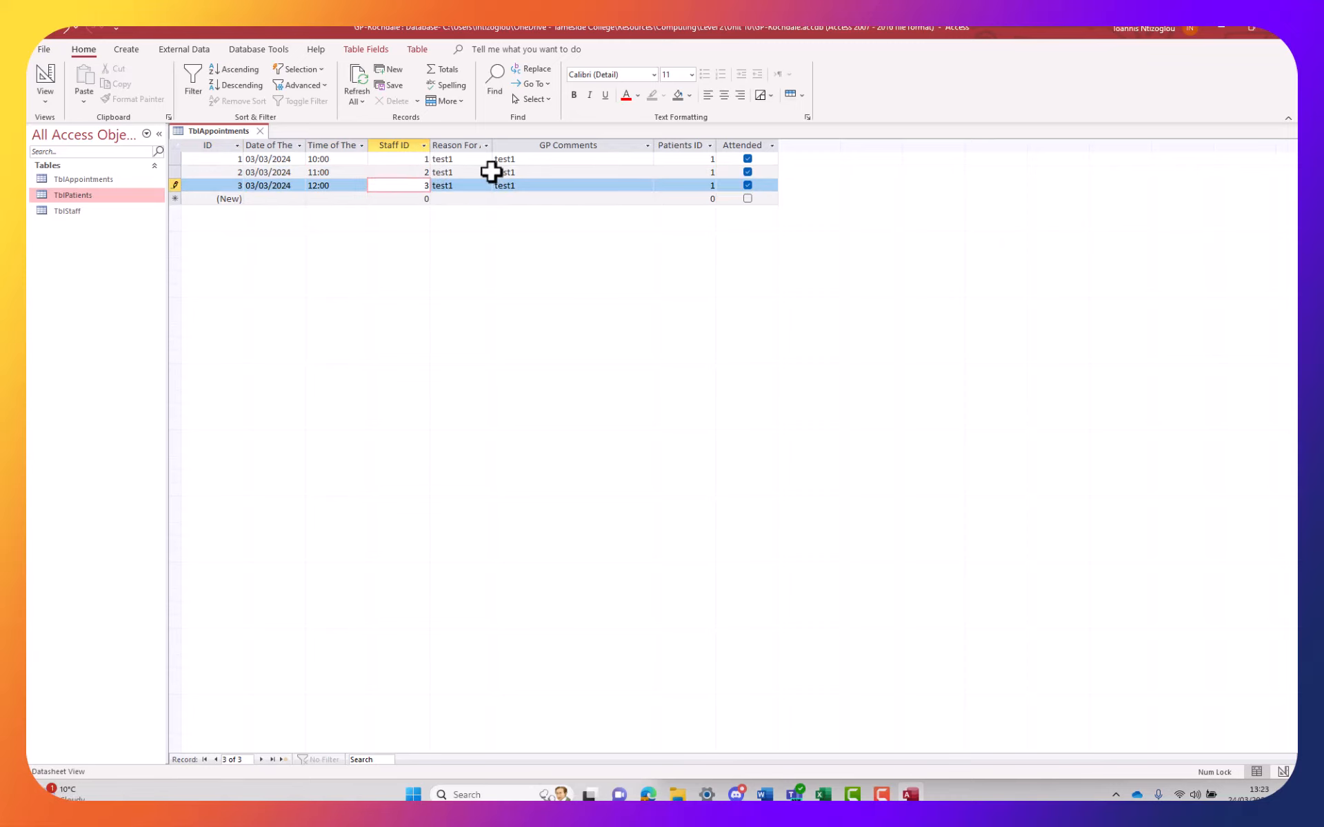
# Change appointment 2's reason to test2 and edit its GP comment
pyautogui.click(448, 160)
pyautogui.moveTo(448, 175); pyautogui.dragTo(453, 177)
pyautogui.write('2')
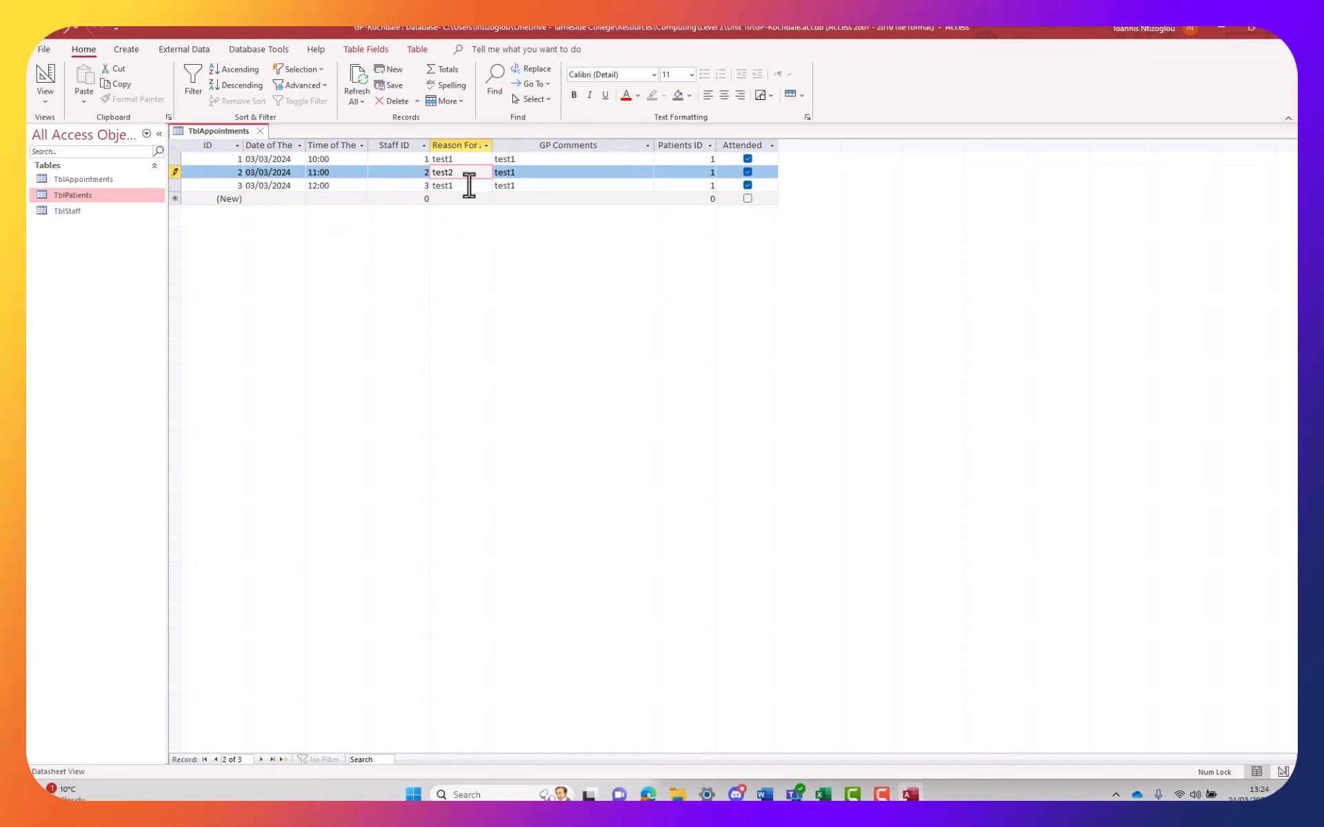
pyautogui.click(517, 173)
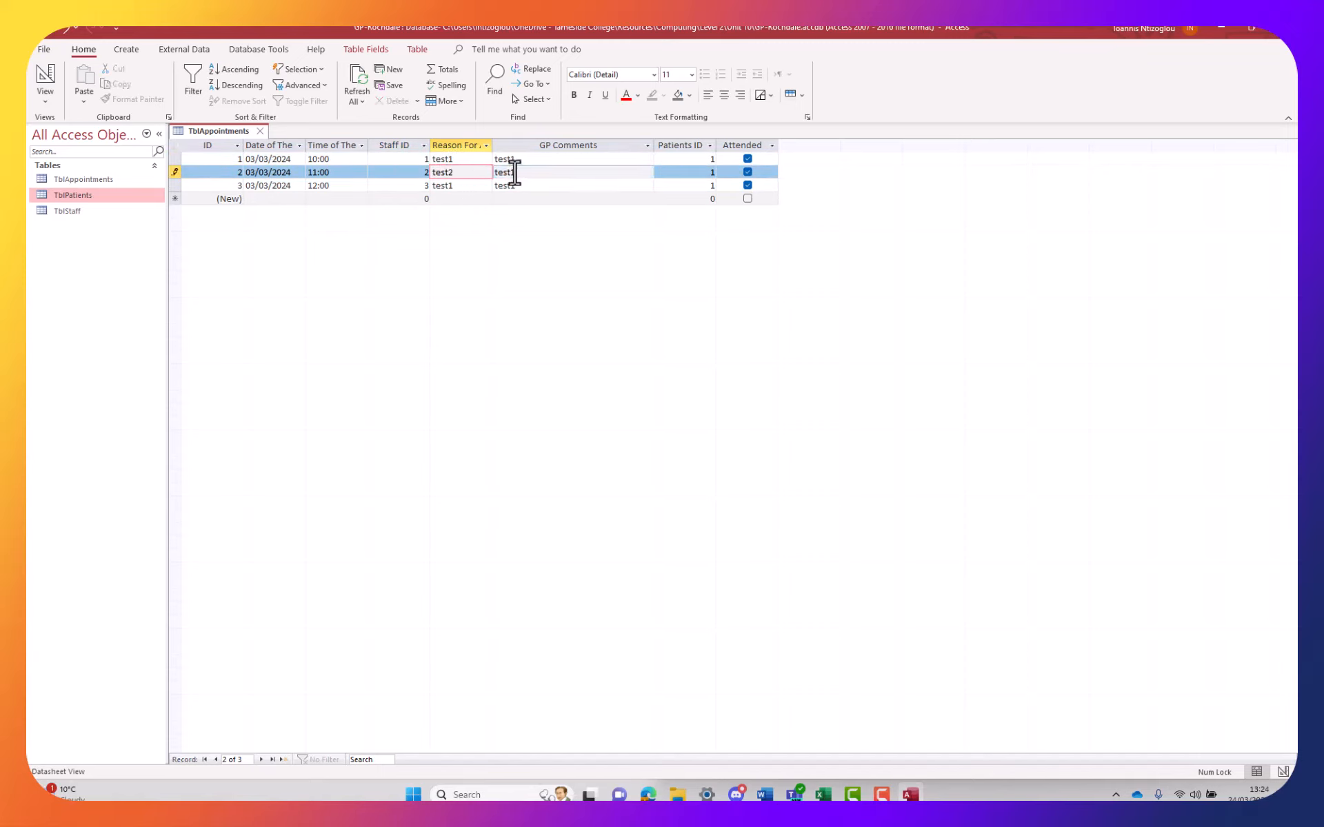
pyautogui.moveTo(515, 173); pyautogui.dragTo(443, 185)
pyautogui.write('2')
pyautogui.write('3')
pyautogui.write('3')
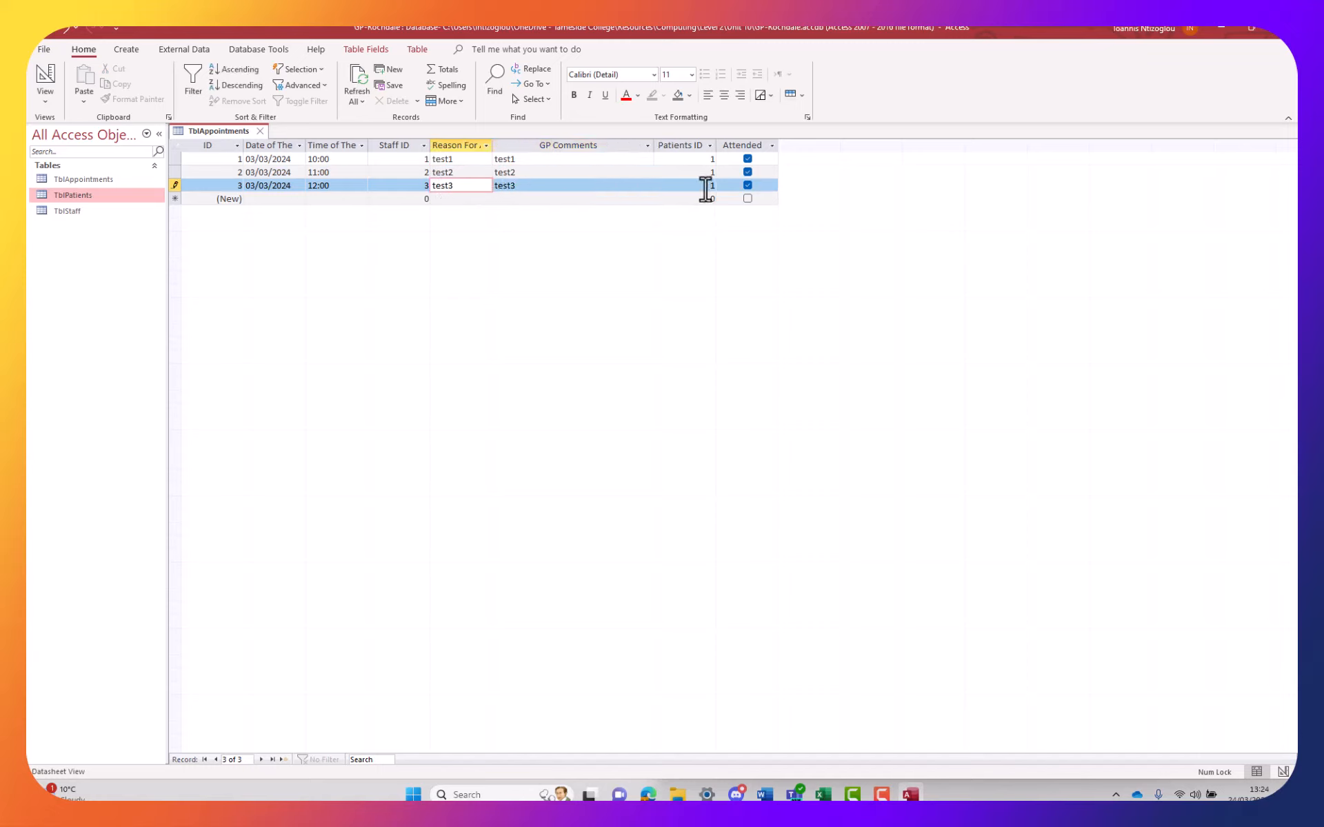
# Set Patients ID 2 on appointment 3 and 3 on appointment 2, then alter appointment 2's date
pyautogui.moveTo(707, 186); pyautogui.dragTo(712, 186)
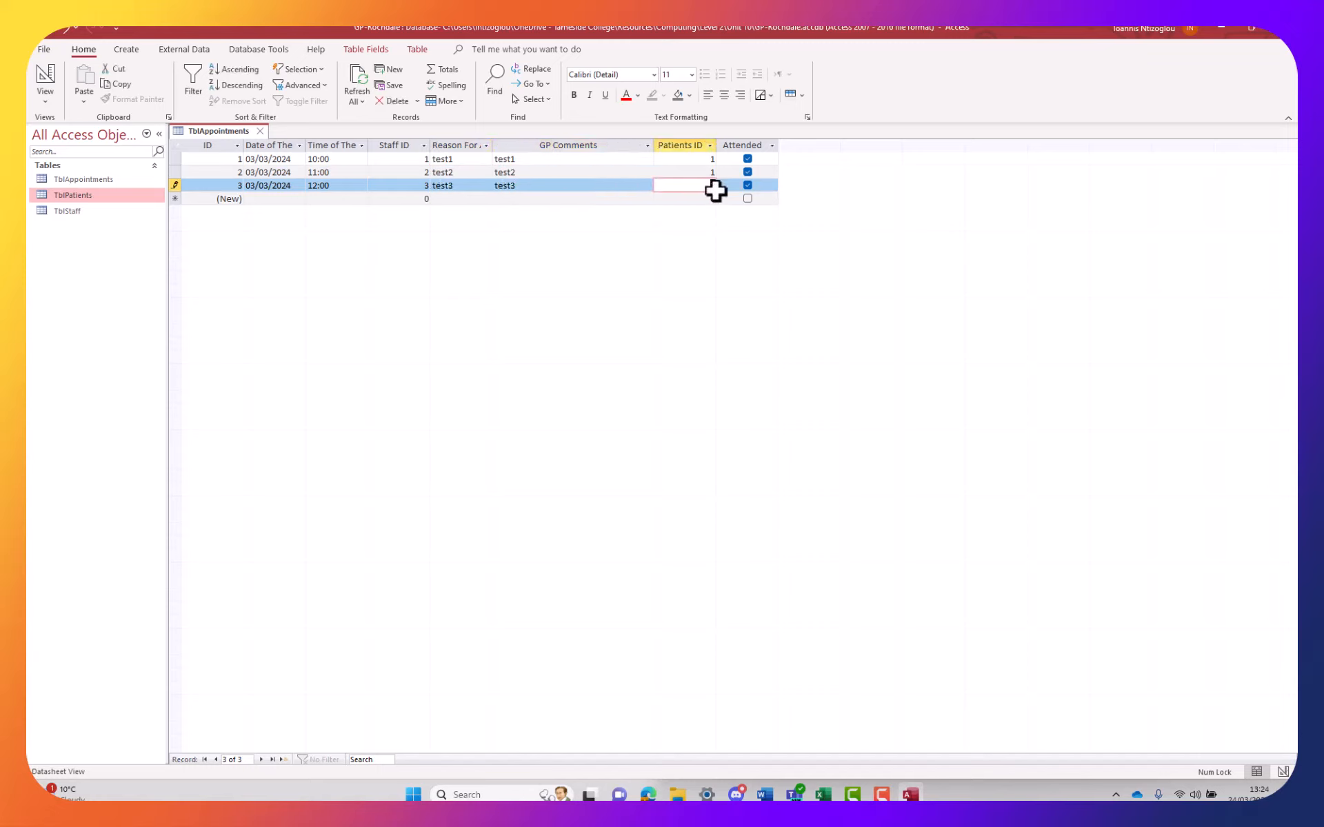
pyautogui.write('2')
pyautogui.press('Up')
pyautogui.write('3')
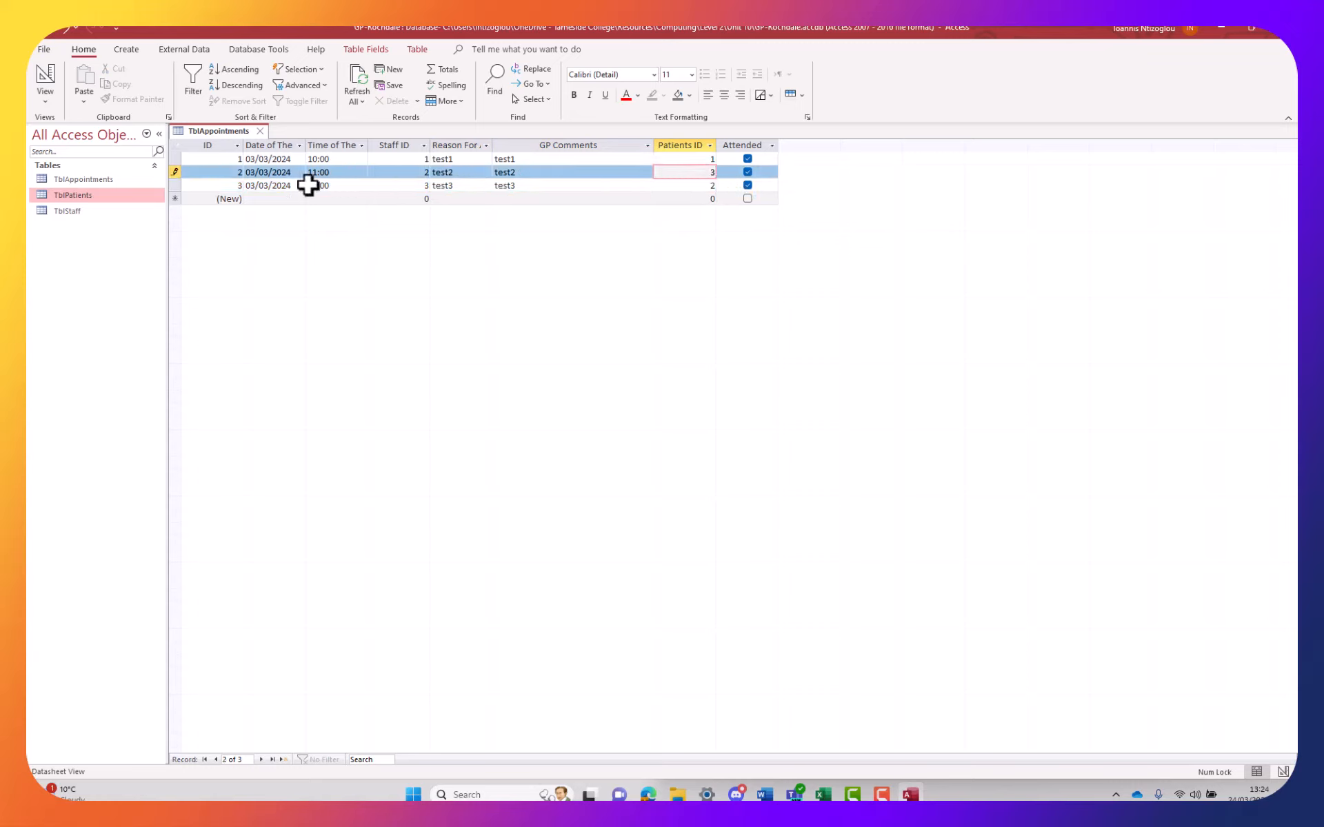
pyautogui.click(250, 172)
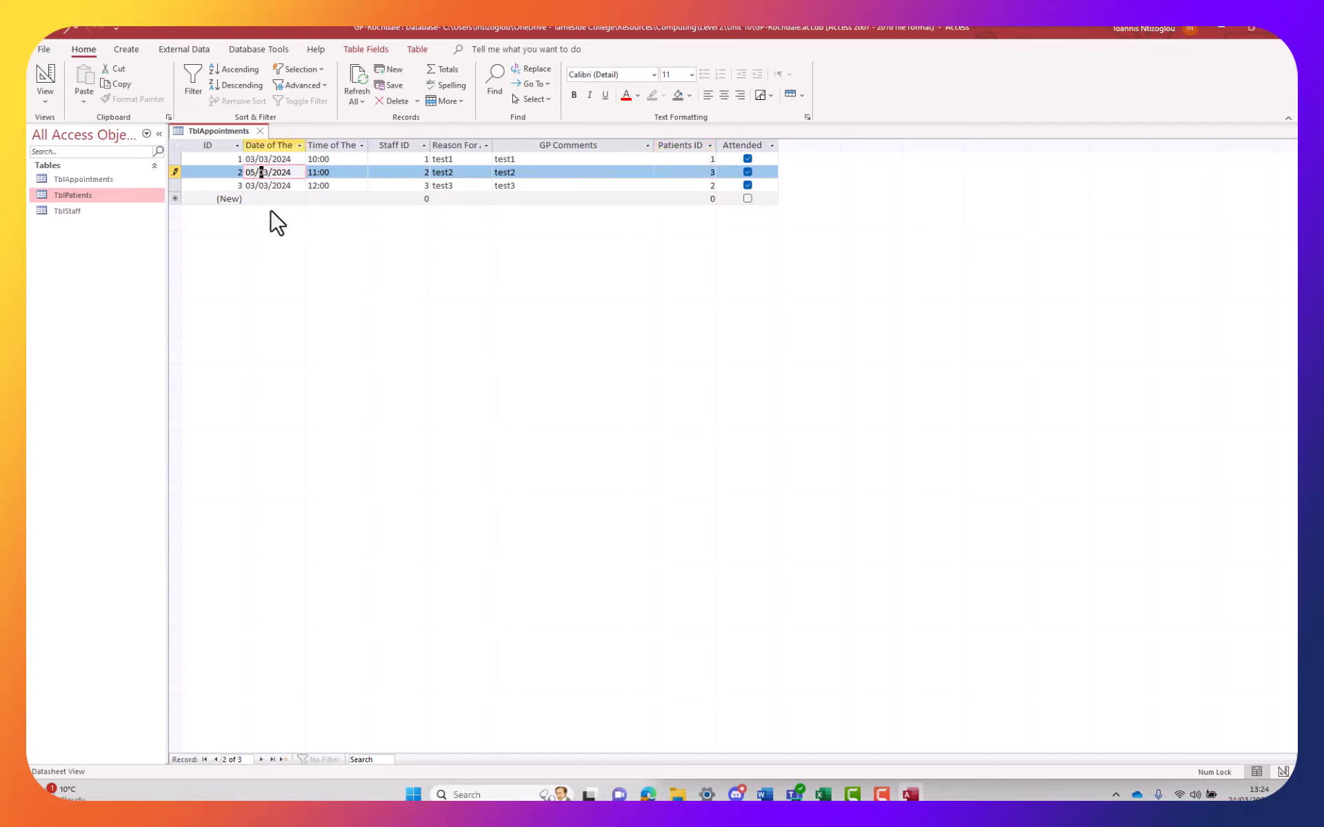
pyautogui.write('5/05')
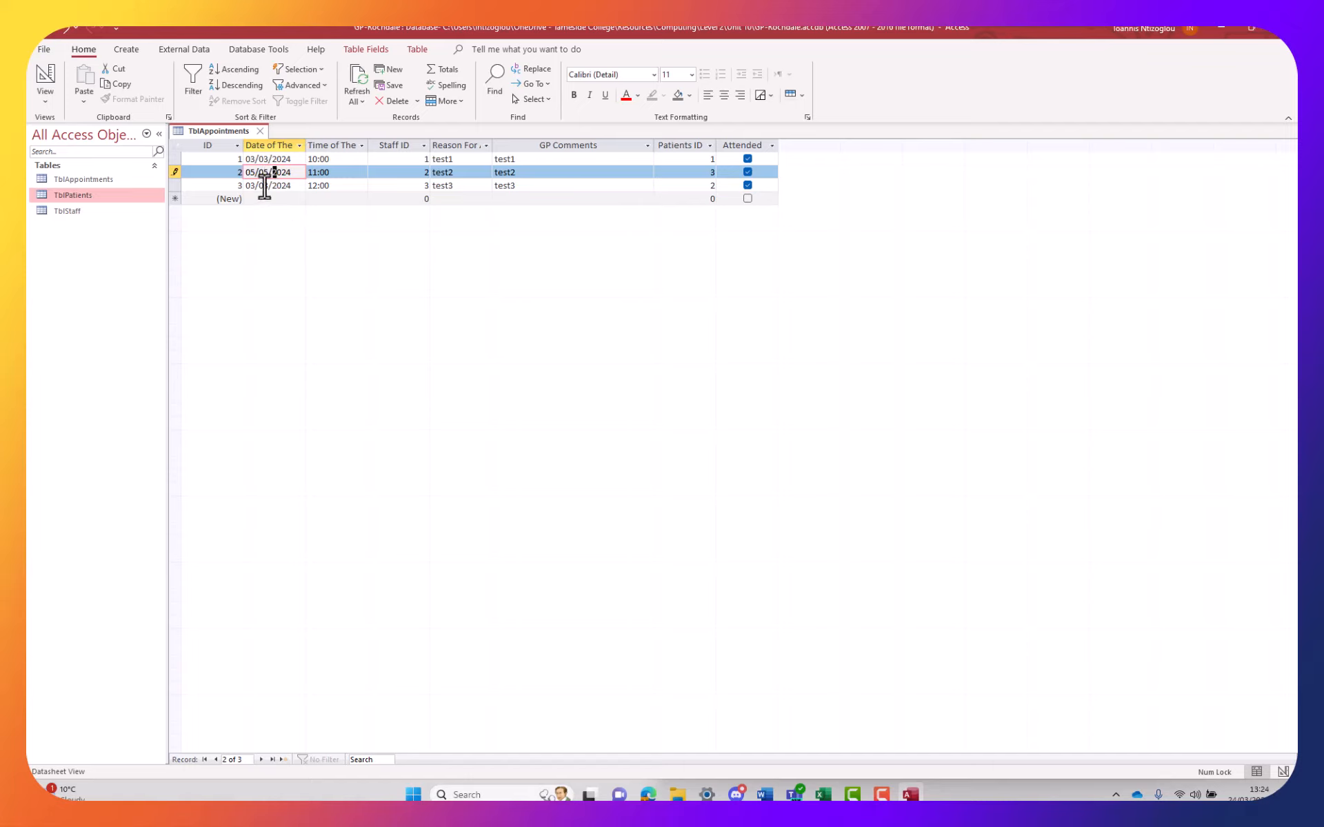